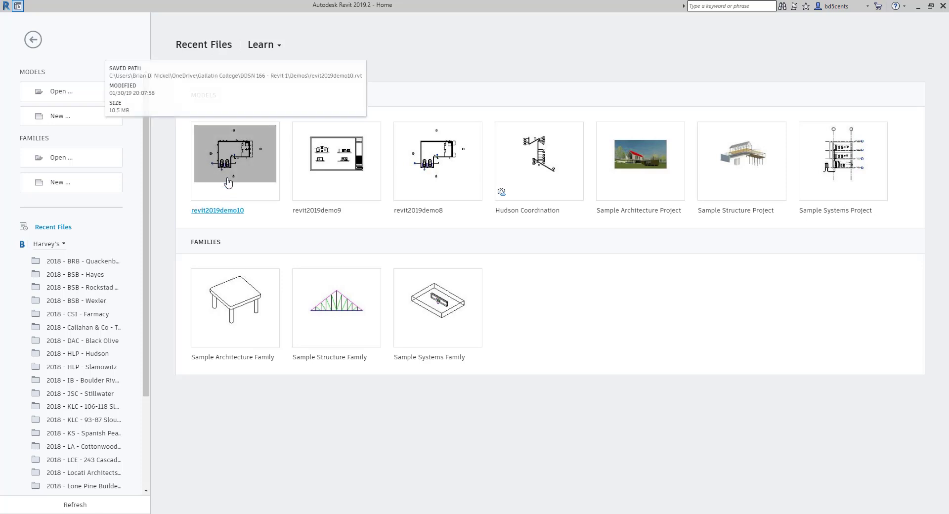
Step: Open the recent project revit2019demo10 and review the files in its Demos folder through Save As without saving
left_click(217, 162)
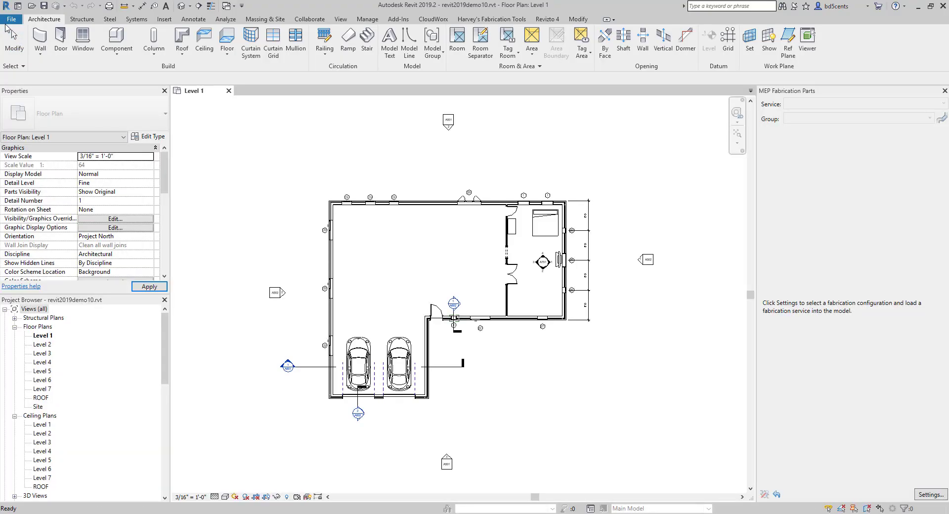
left_click(11, 20)
mouse_move(34, 136)
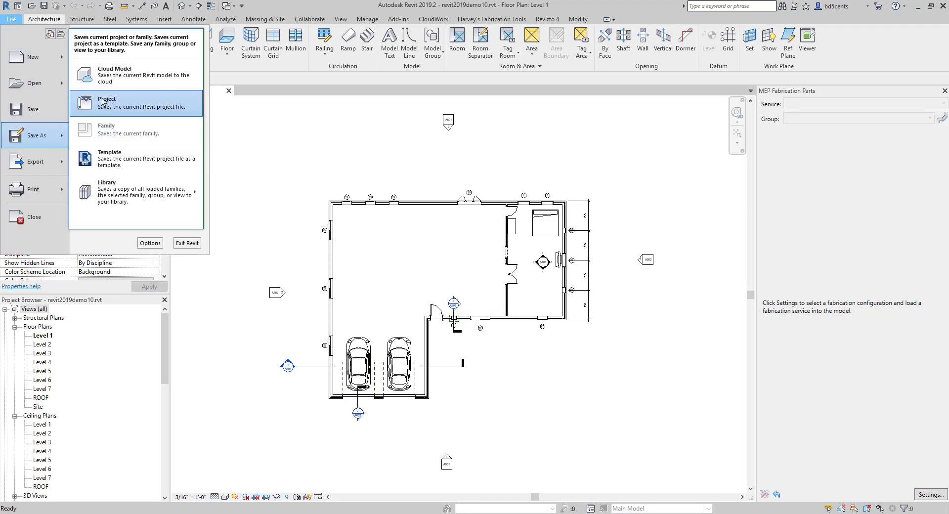
left_click(149, 96)
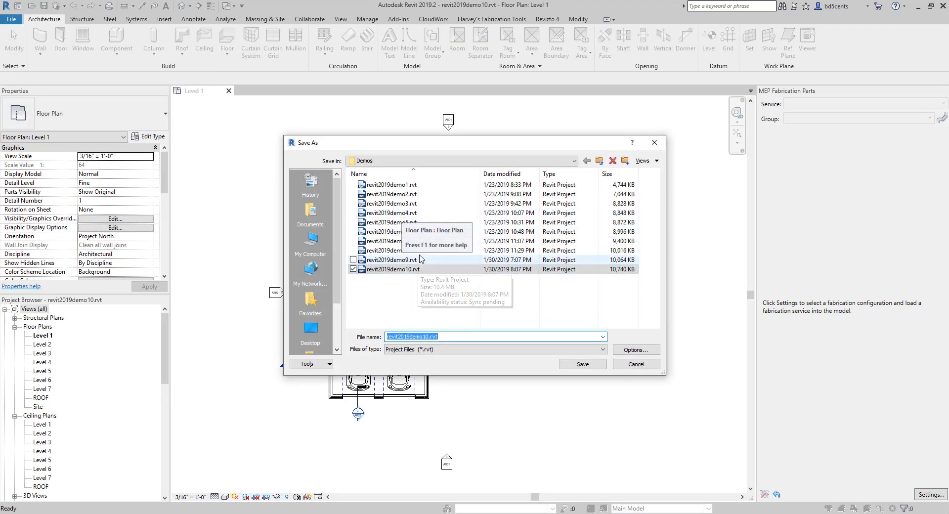
left_click(383, 259)
left_click(391, 185)
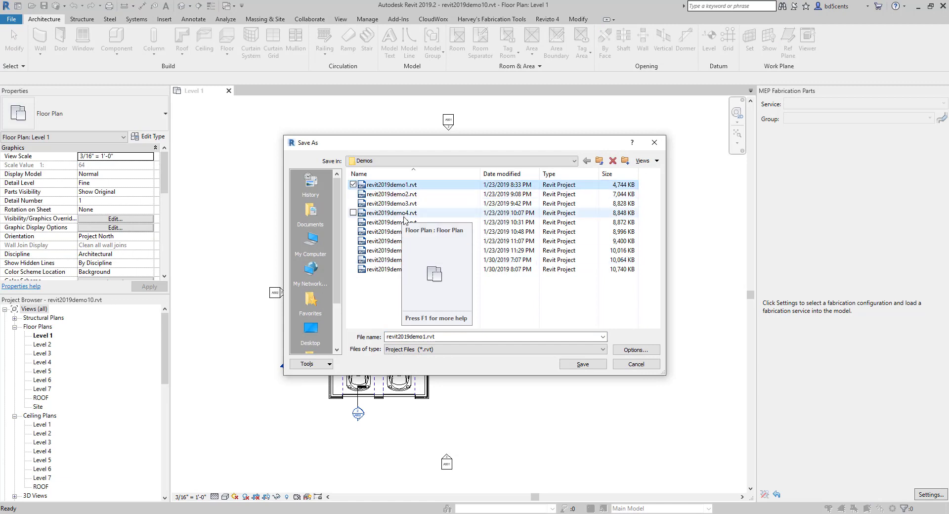
left_click_drag(511, 151, 241, 126)
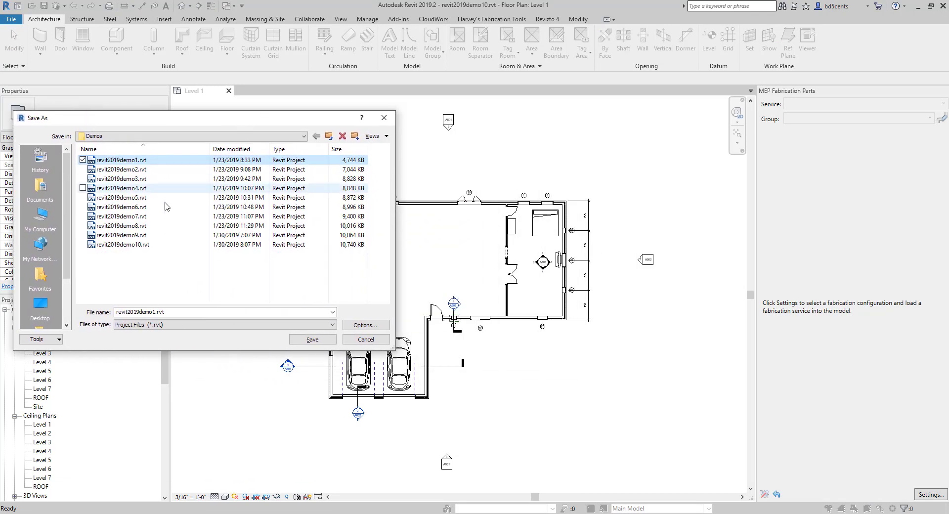
left_click(148, 245)
left_click(347, 343)
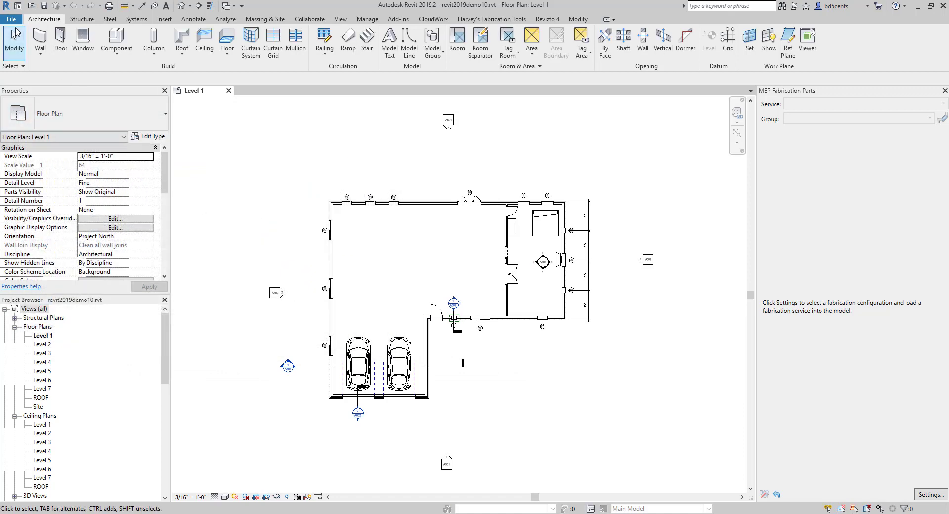
Step: Save the project and bring up Save As for the project to check the Demos folder for a backup file
left_click(11, 19)
left_click(31, 111)
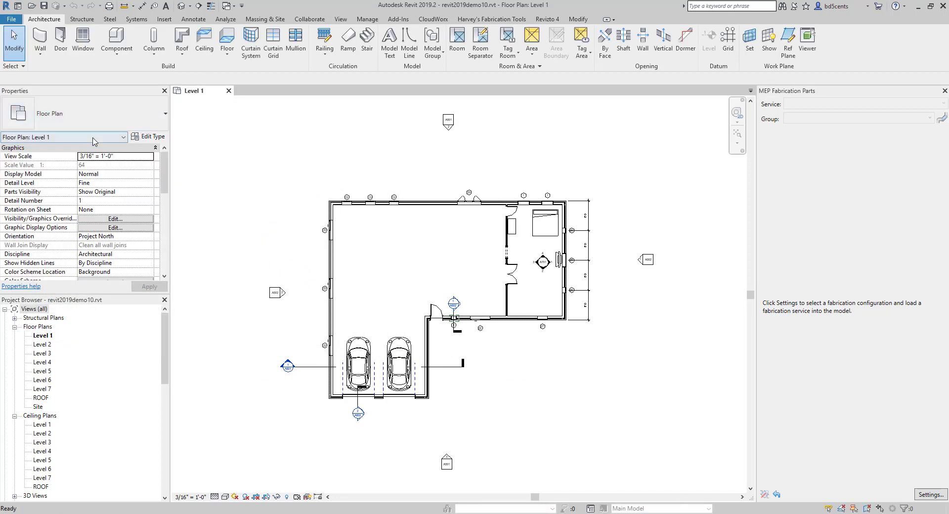
left_click(11, 20)
mouse_move(30, 139)
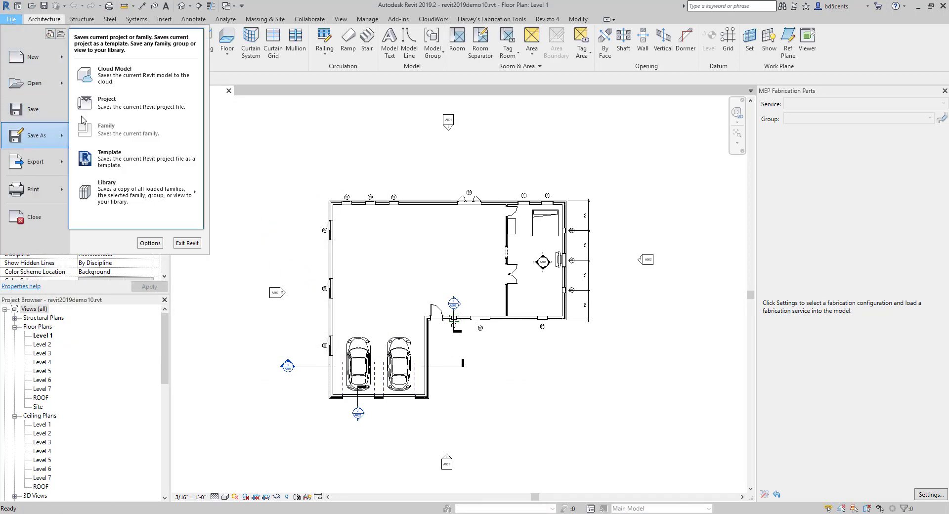
left_click(98, 109)
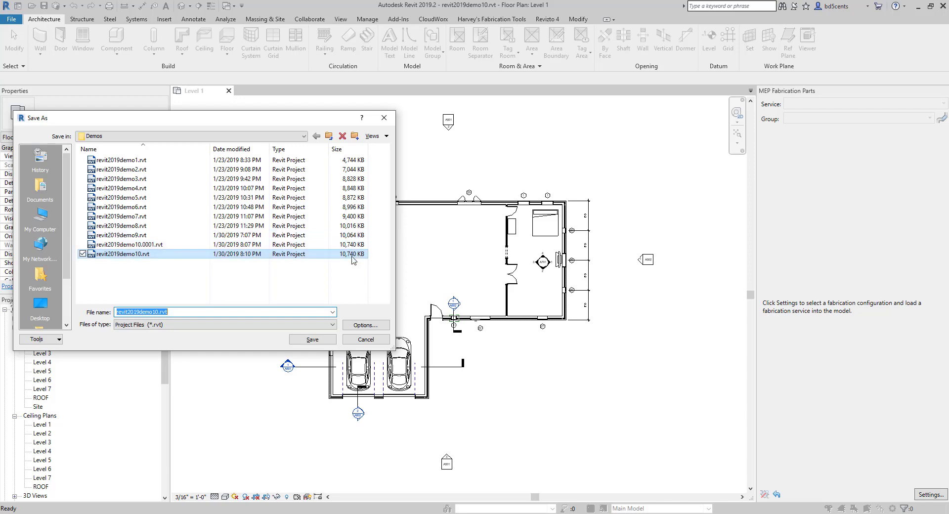
Step: Inspect the Maximum backups setting in the project's file save options
left_click(356, 325)
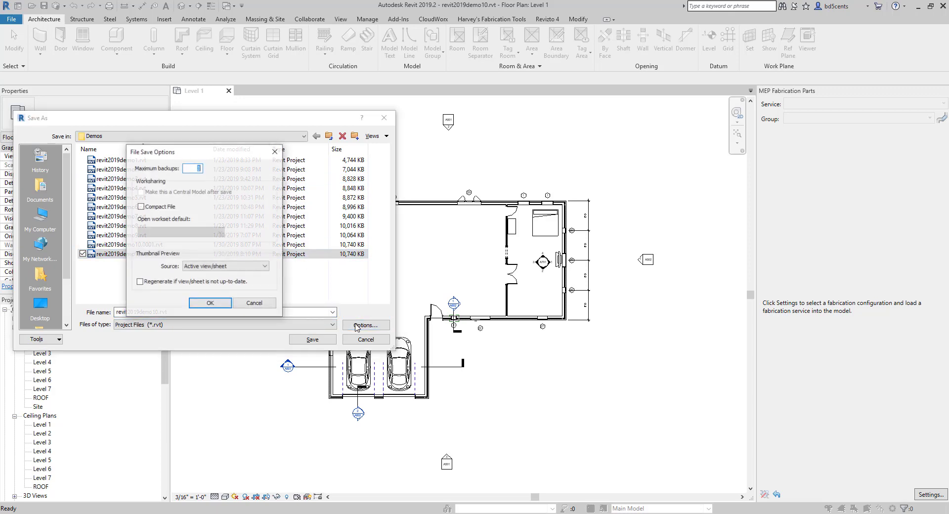
double_click(192, 168)
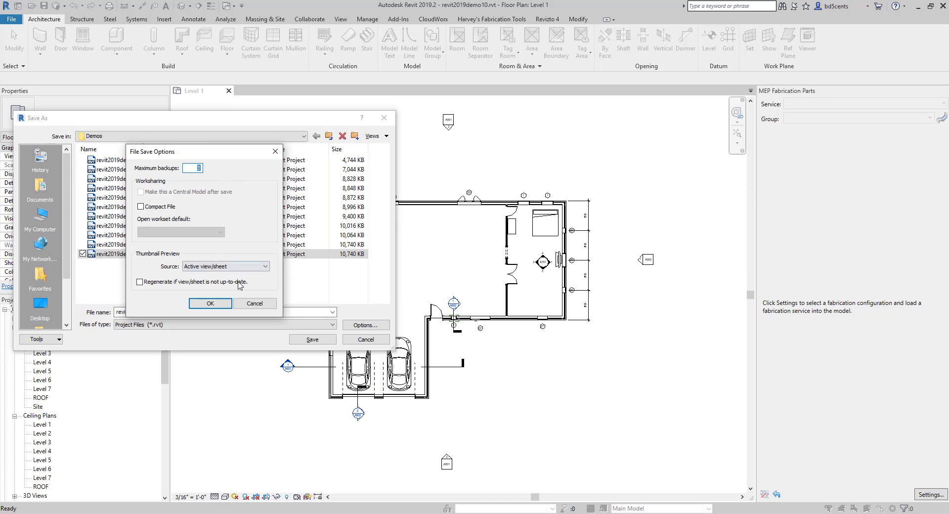
left_click(263, 305)
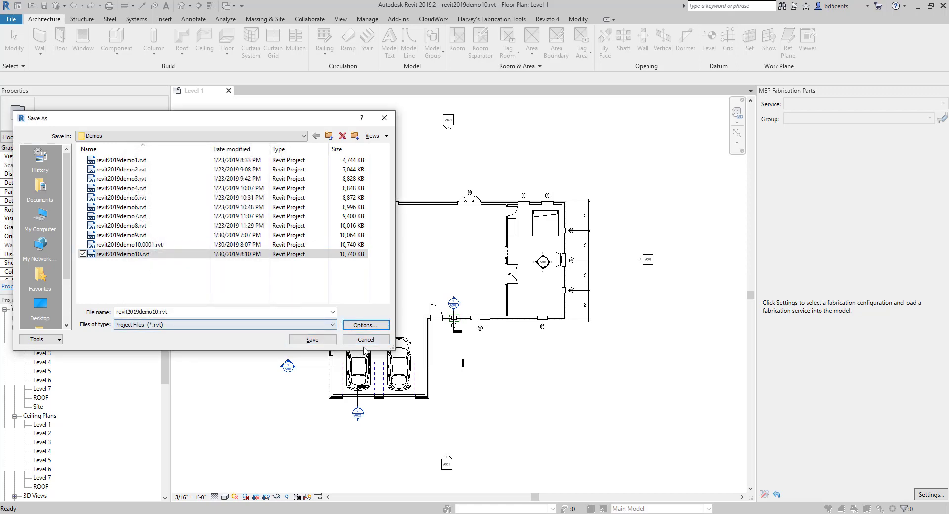
left_click(305, 340)
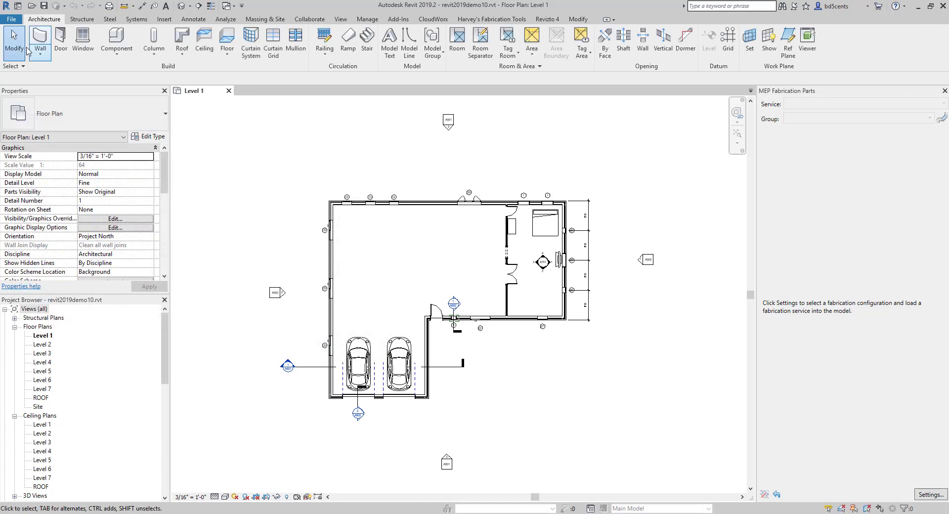
Step: Save the project again and review the numbered revit2019demo10 backup files through Save As, leaving without saving there
left_click(11, 18)
left_click(36, 117)
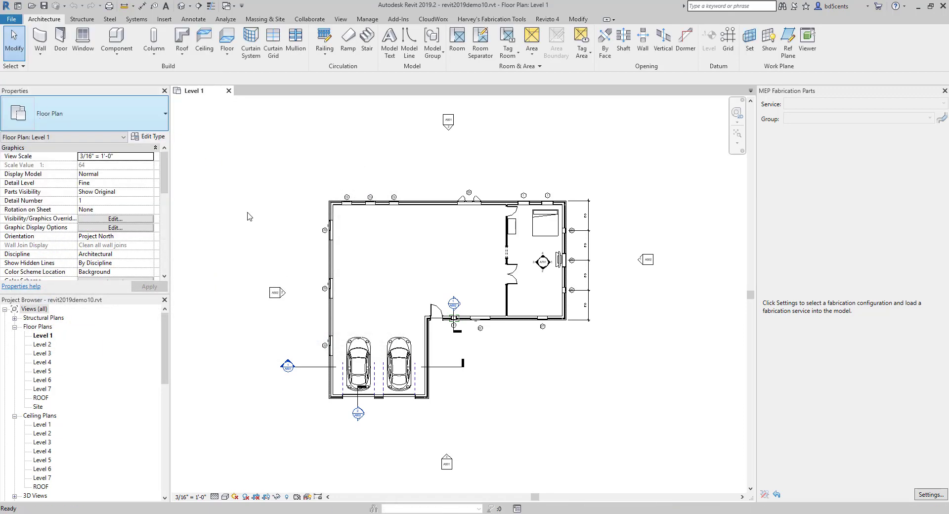
left_click(11, 19)
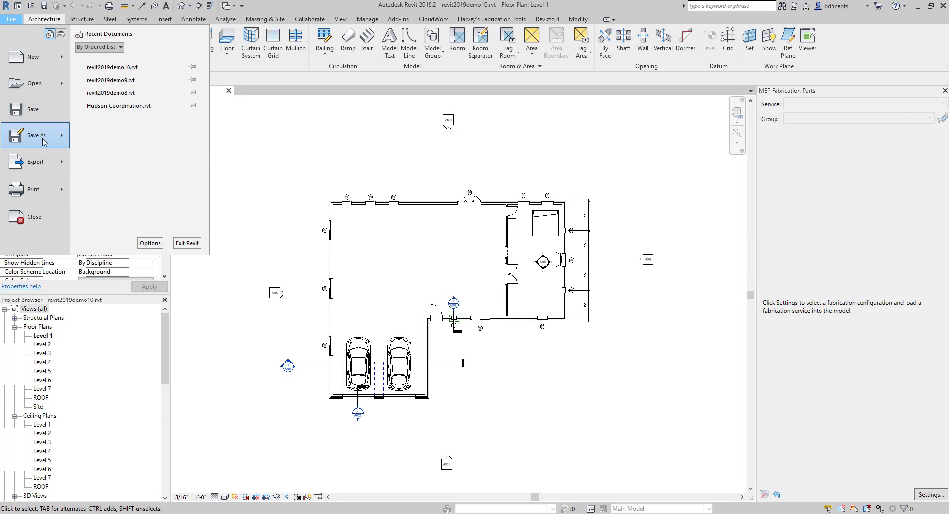
mouse_move(39, 135)
left_click(106, 106)
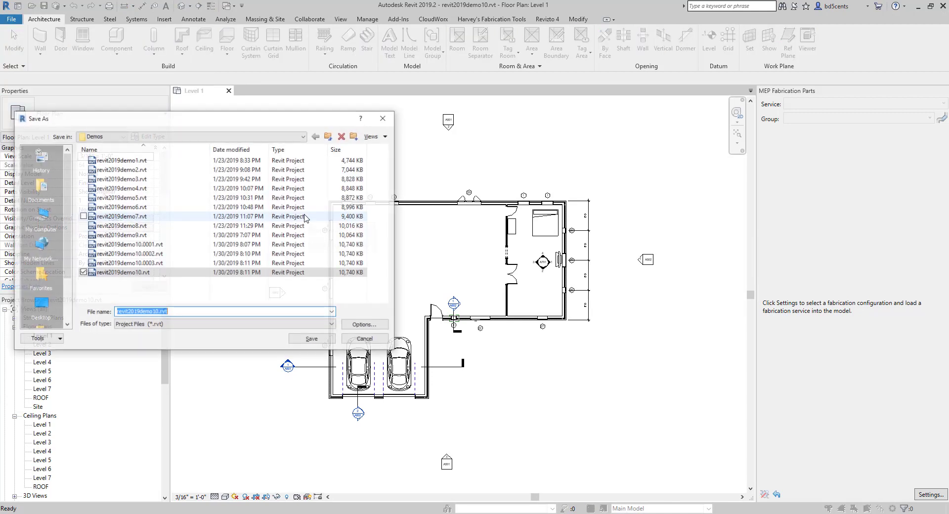
left_click(170, 254)
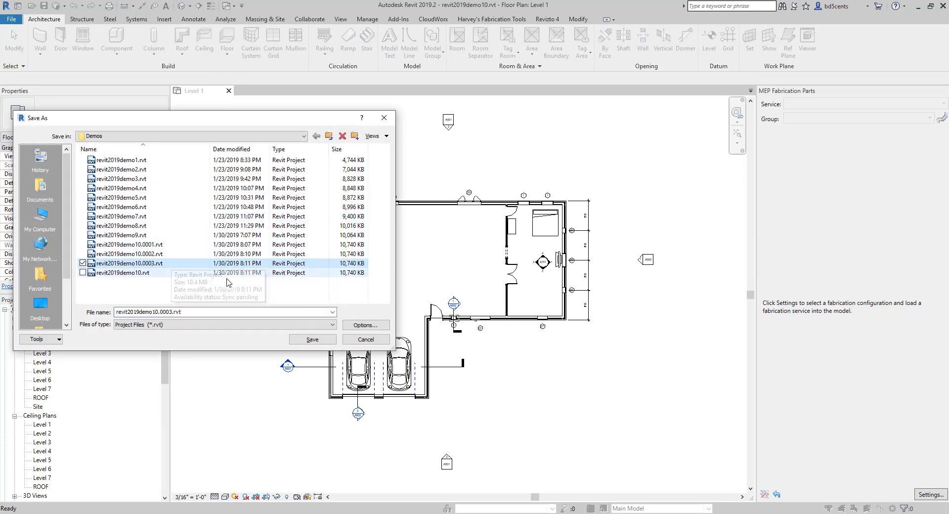
left_click(201, 265)
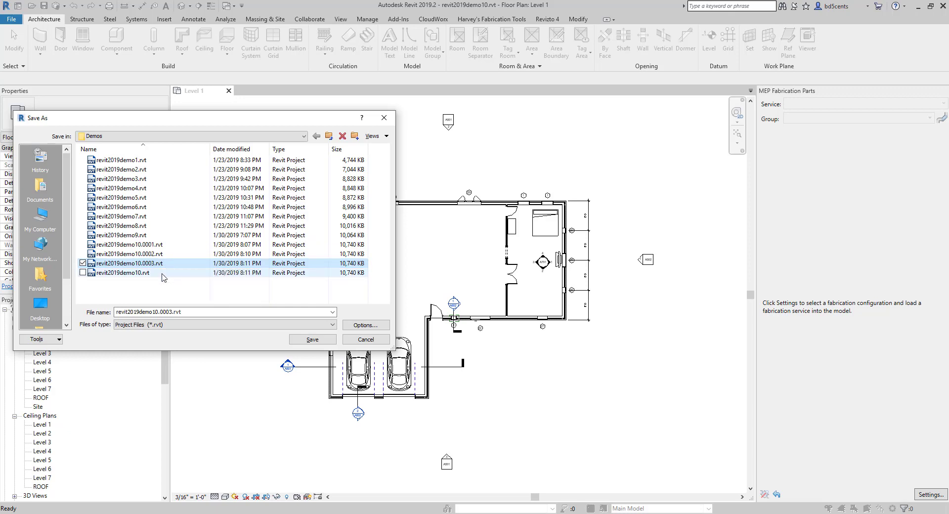
left_click(117, 275)
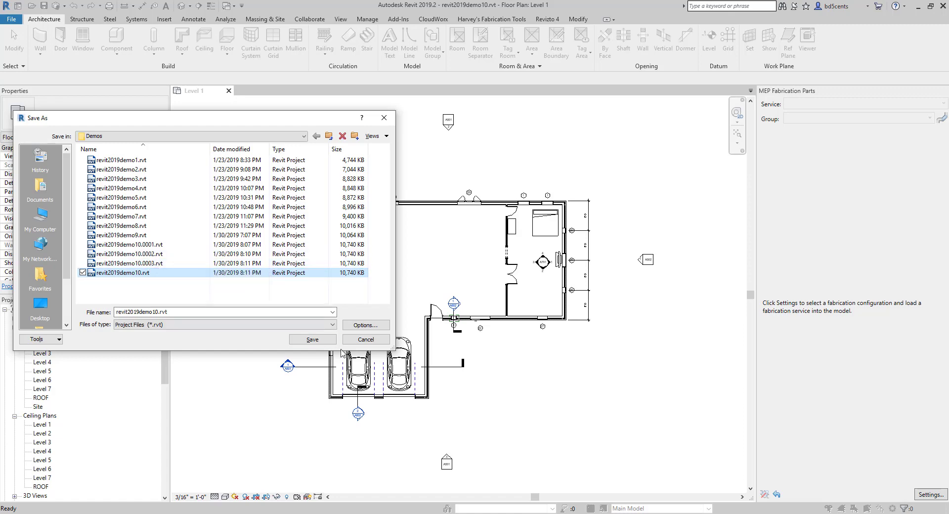
left_click(361, 342)
Step: Save revit2019demo10 several more times and bring up Save As to check which numbered backups are kept
left_click(15, 18)
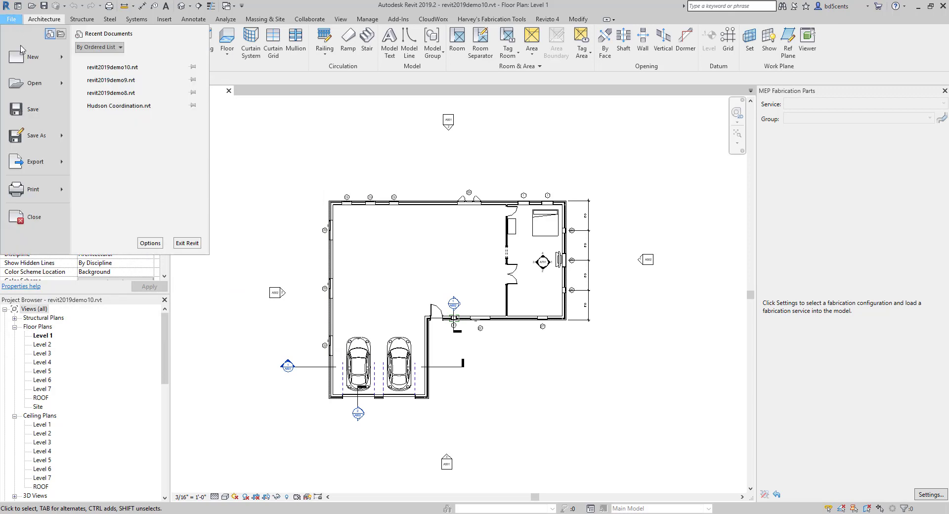
left_click(45, 114)
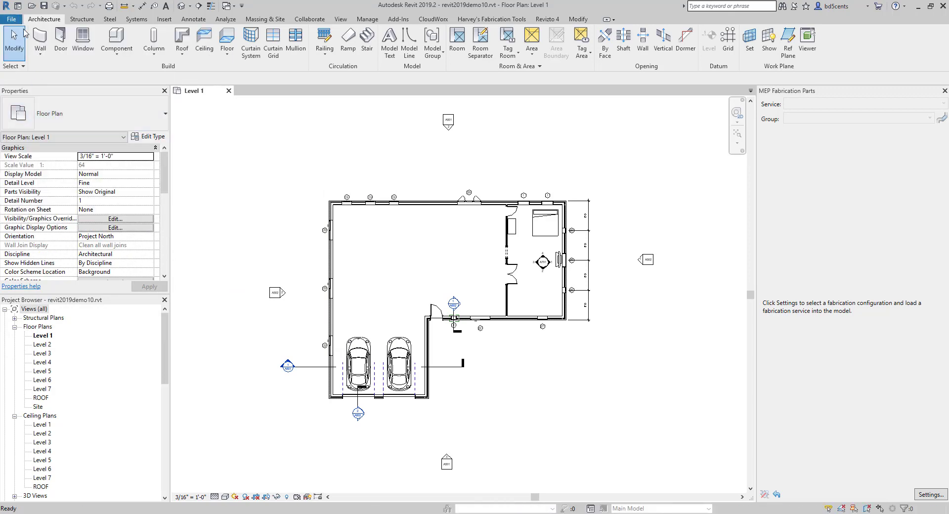
left_click(11, 19)
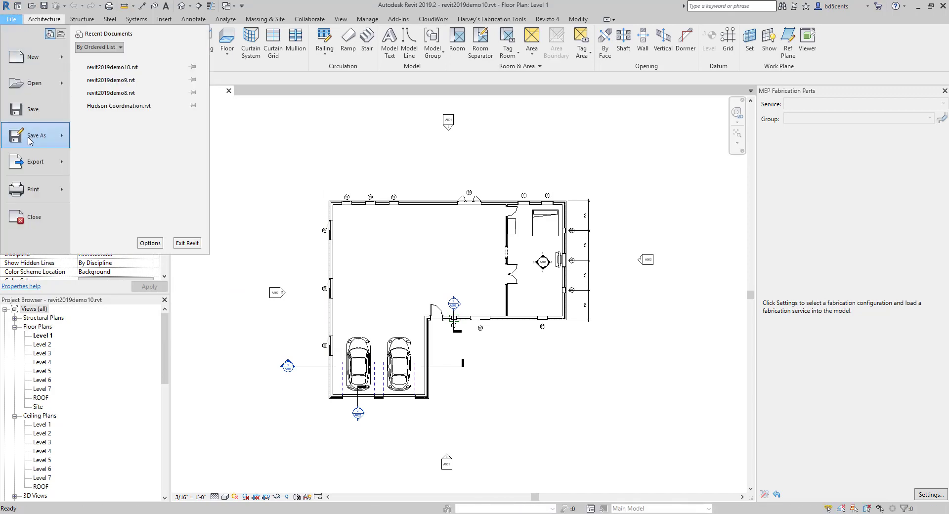
key("Escape")
left_click(11, 18)
key("Escape")
left_click(12, 19)
mouse_move(34, 136)
left_click(124, 121)
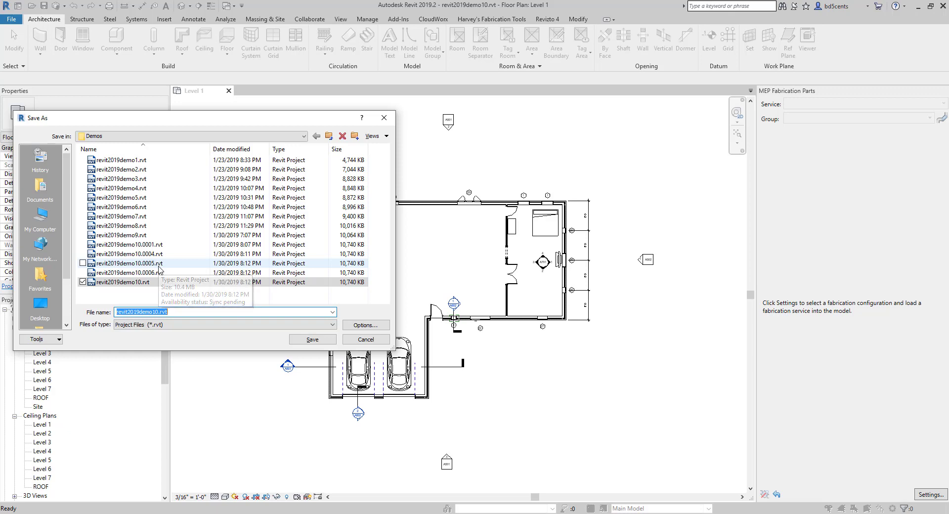
Step: Review the file save options and accept them with Maximum backups at 3
left_click(355, 325)
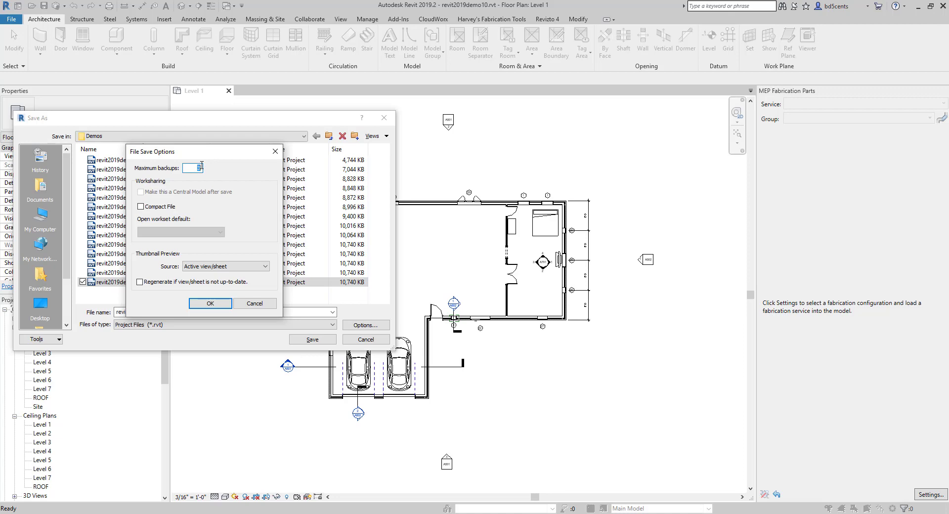
left_click(681, 345)
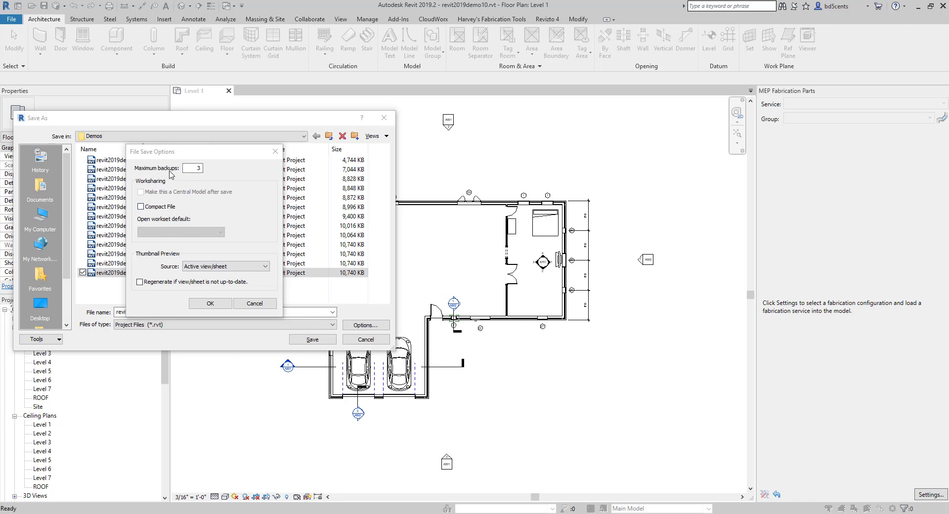
left_click(200, 169)
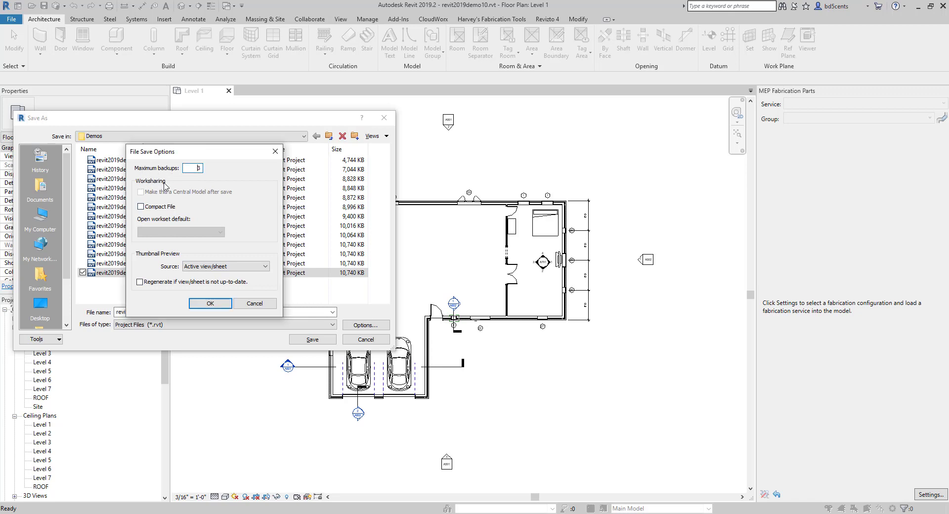
left_click(210, 303)
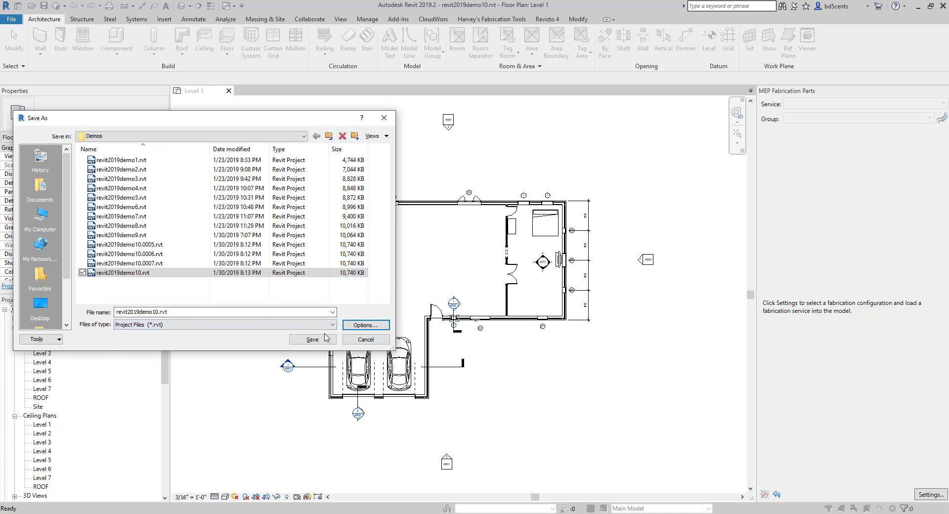
Step: Save the project under the new file name revit2019demo11 in the Demos folder
left_click(155, 311)
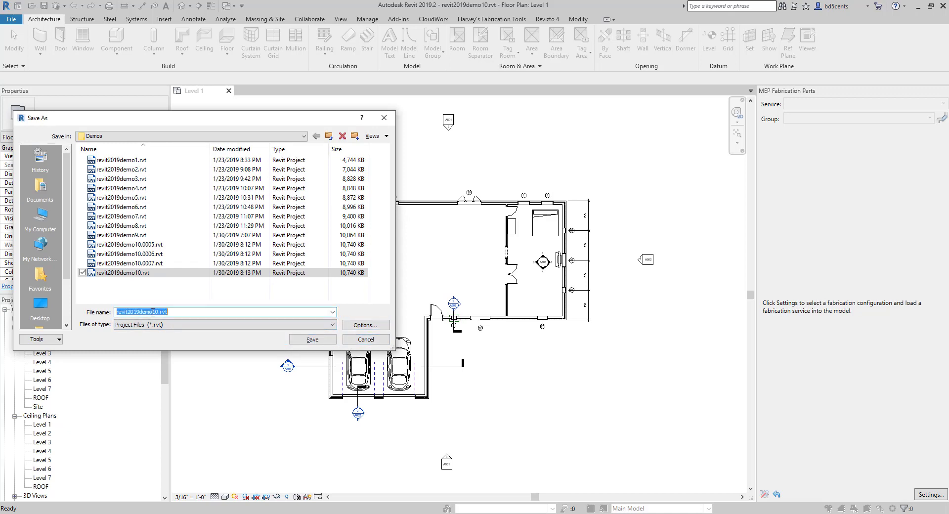
left_click(155, 312)
left_click(312, 339)
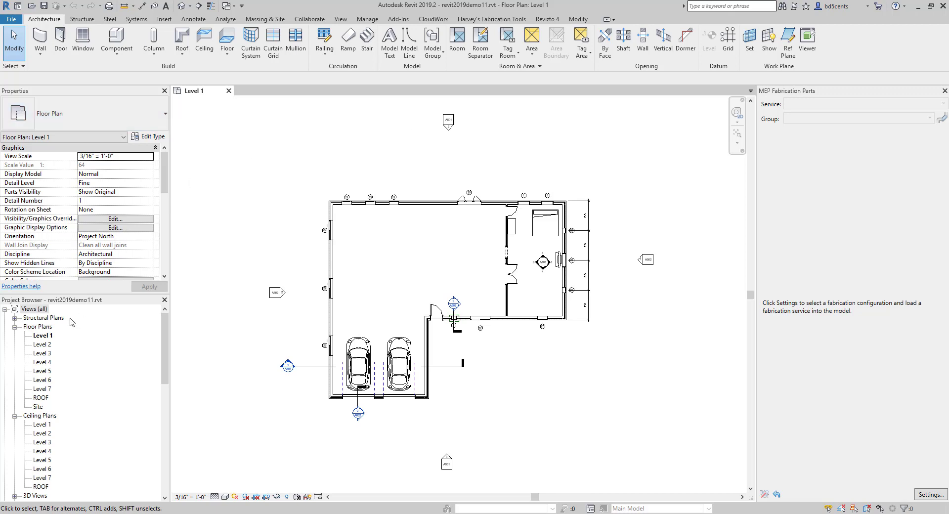
Step: Look through the project's views, sheets and Schedules/Quantities category, and examine the options for creating a new schedule
scroll(55, 352, "down", 3)
scroll(50, 376, "down", 2)
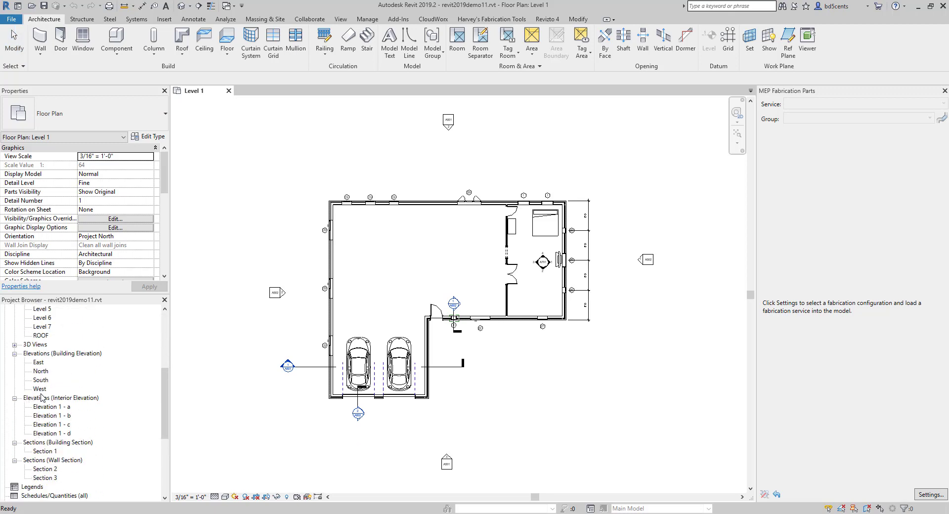
scroll(42, 396, "up", 5)
left_click(340, 20)
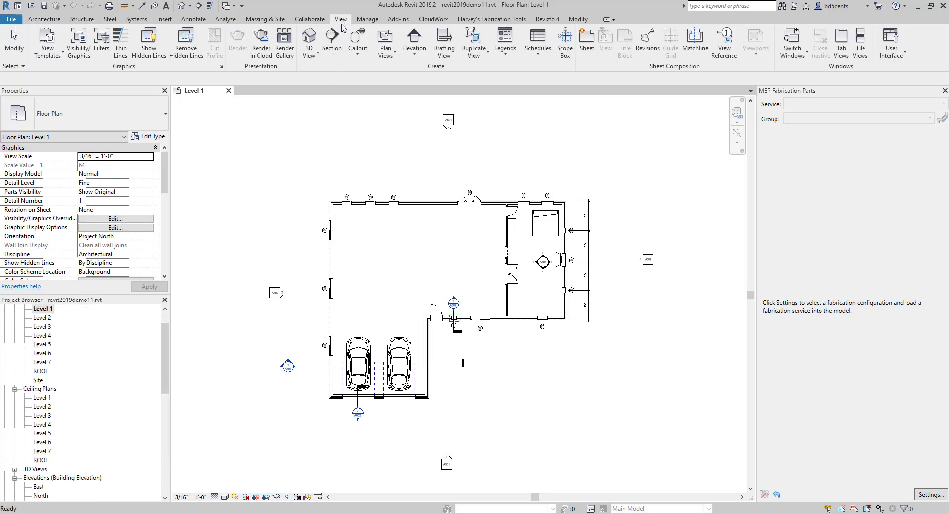
scroll(39, 411, "down", 8)
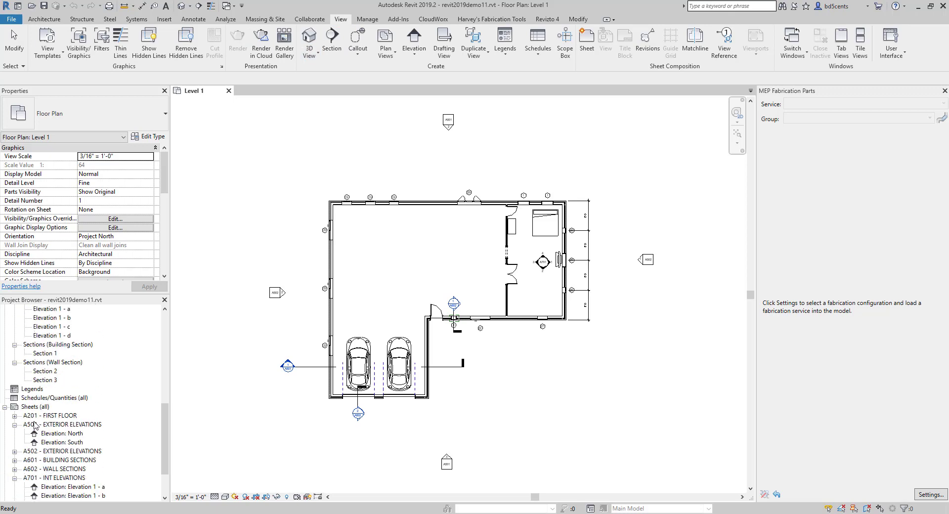
left_click(38, 398)
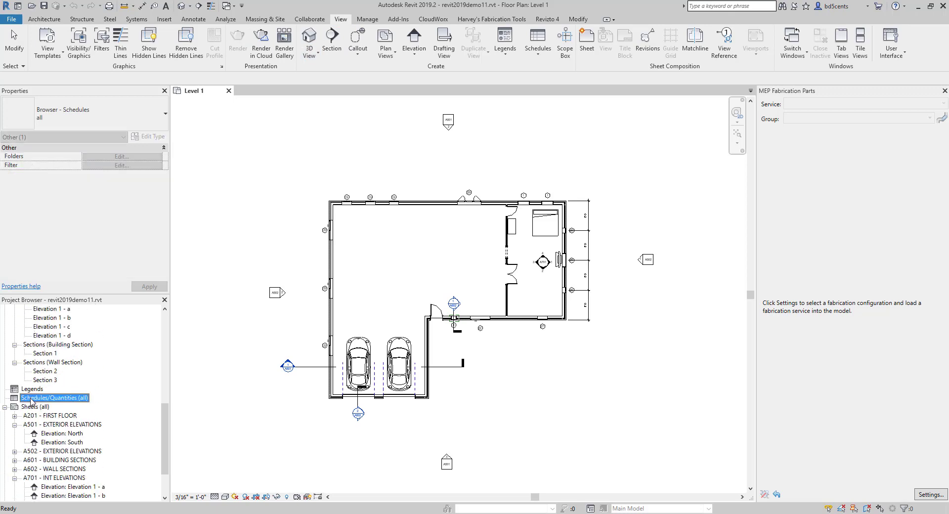
right_click(31, 401)
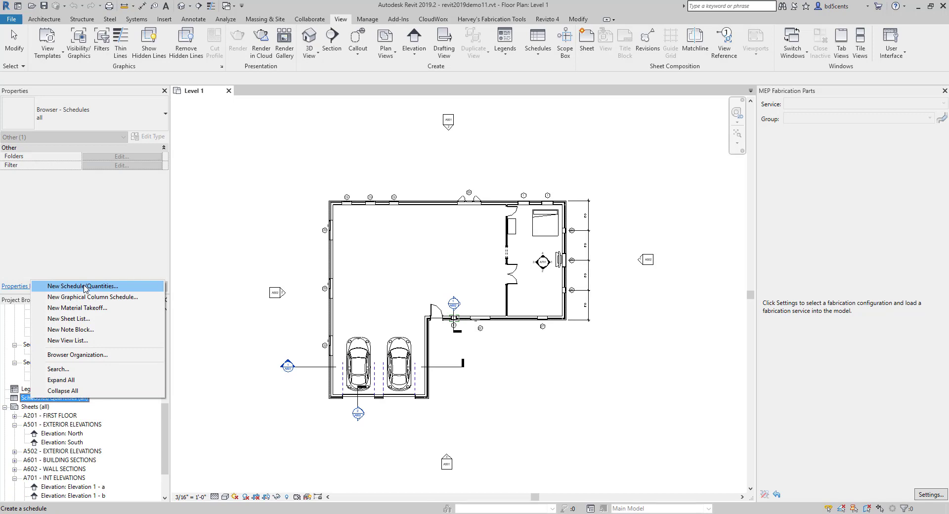
left_click(24, 401)
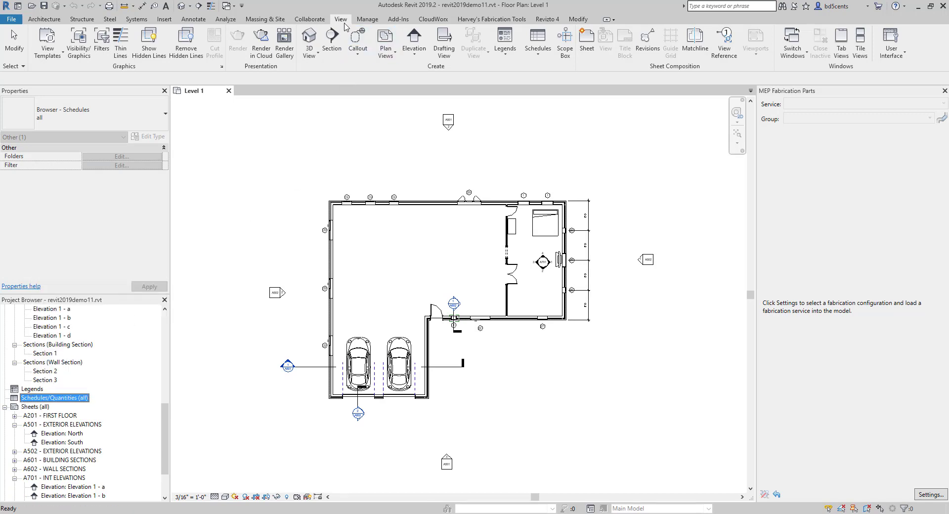
Step: Create a new Door Schedule for the Doors category as building components in the New Construction phase
left_click(538, 47)
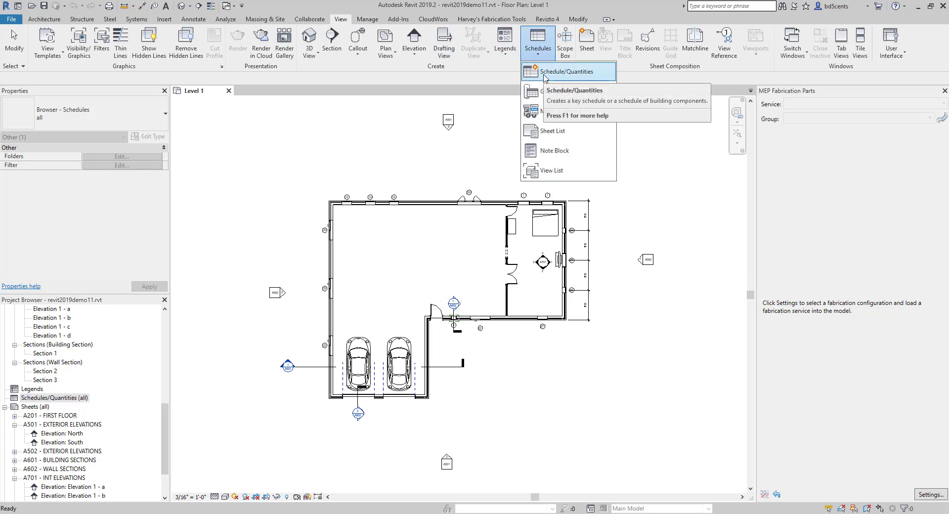
left_click(544, 75)
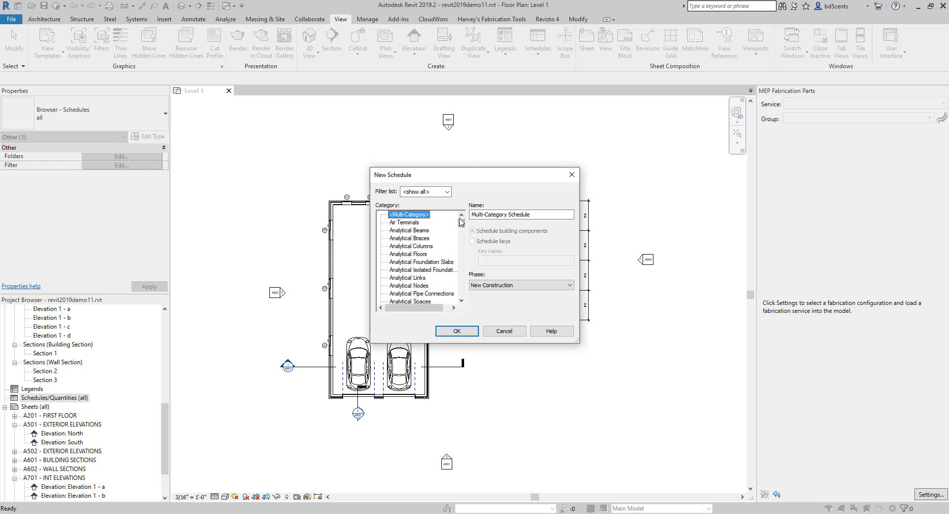
left_click_drag(464, 225, 464, 244)
left_click(398, 246)
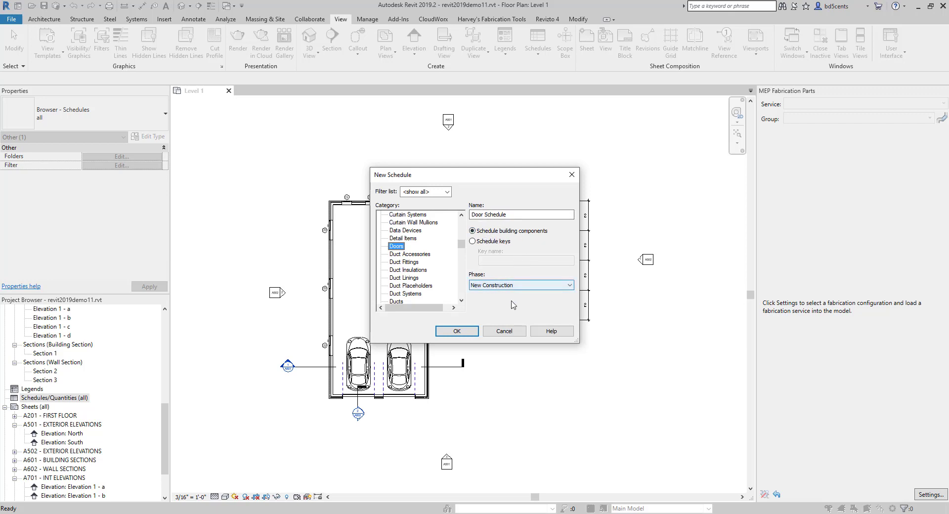
left_click(457, 331)
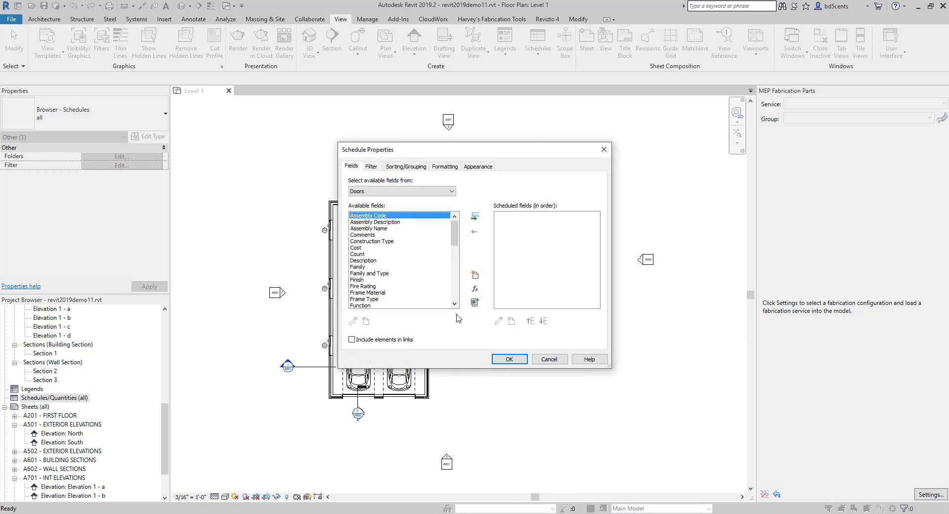
Step: Add the Family and Mark fields to the door schedule's scheduled fields
scroll(378, 272, "down", 2)
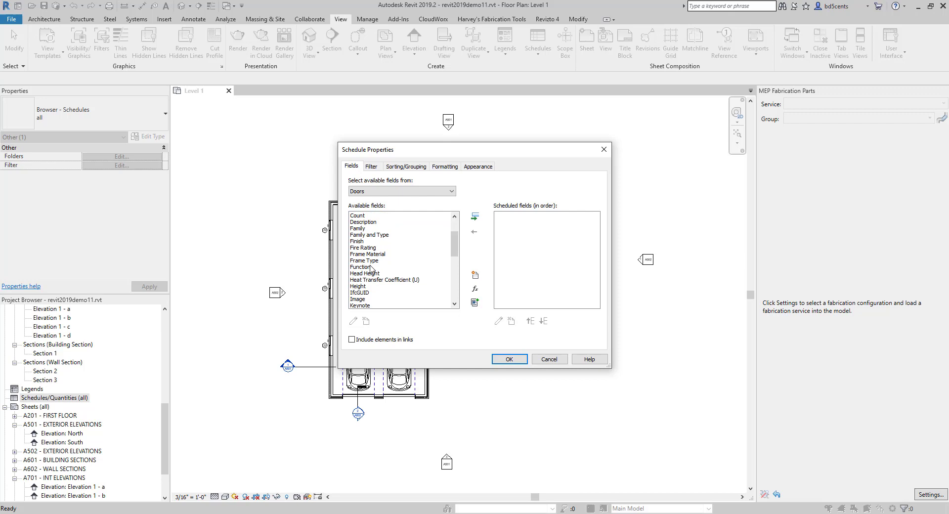
left_click(362, 228)
left_click(474, 217)
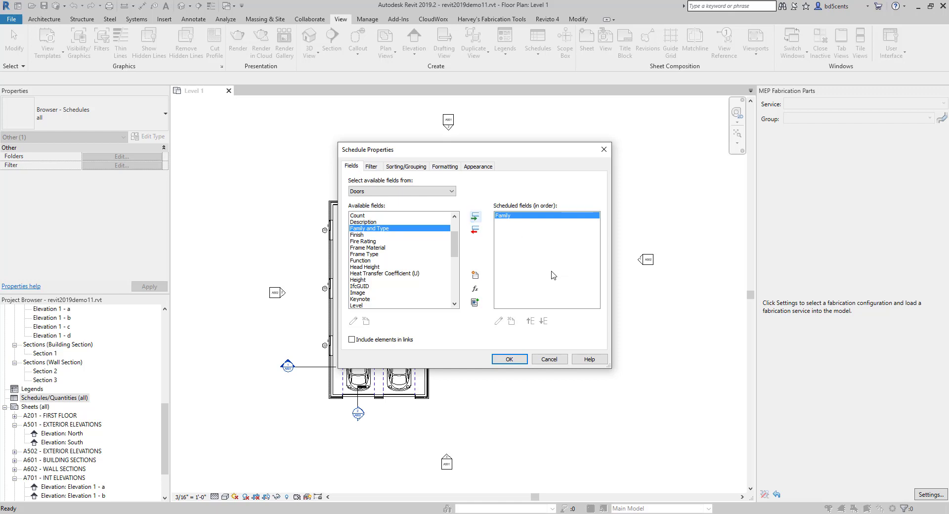
scroll(354, 262, "down", 4)
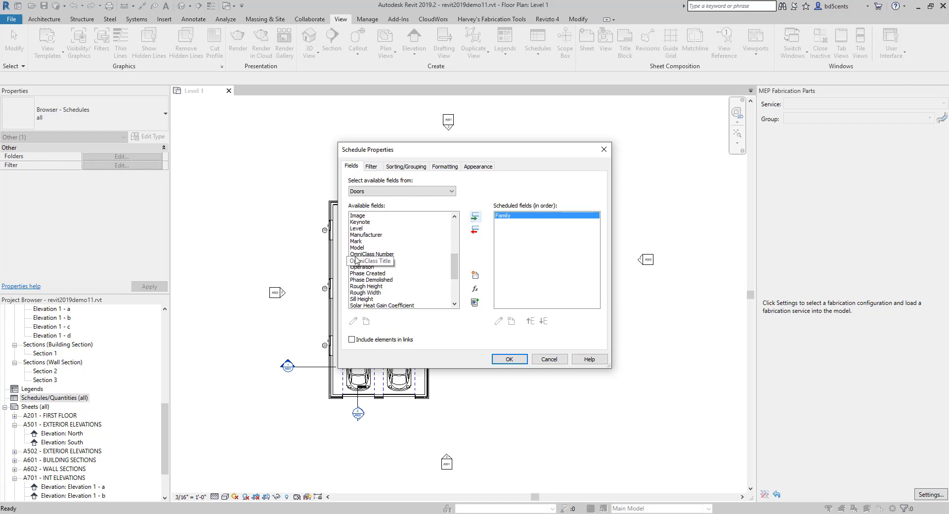
left_click(357, 242)
left_click(475, 217)
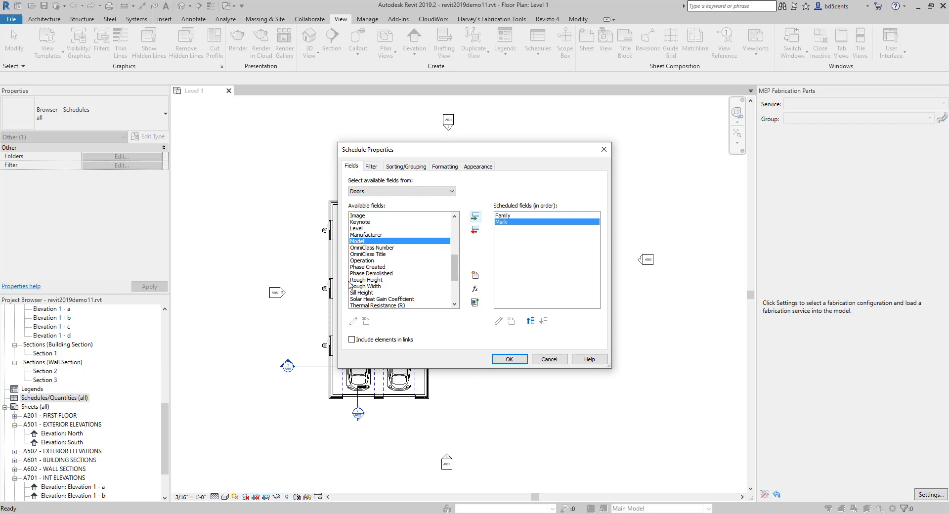
Step: Add the Finish, Frame Material, Head Height, Height, Level, Thickness, Type, Type Comments and Width fields together, and generate the door schedule
scroll(378, 259, "up", 4)
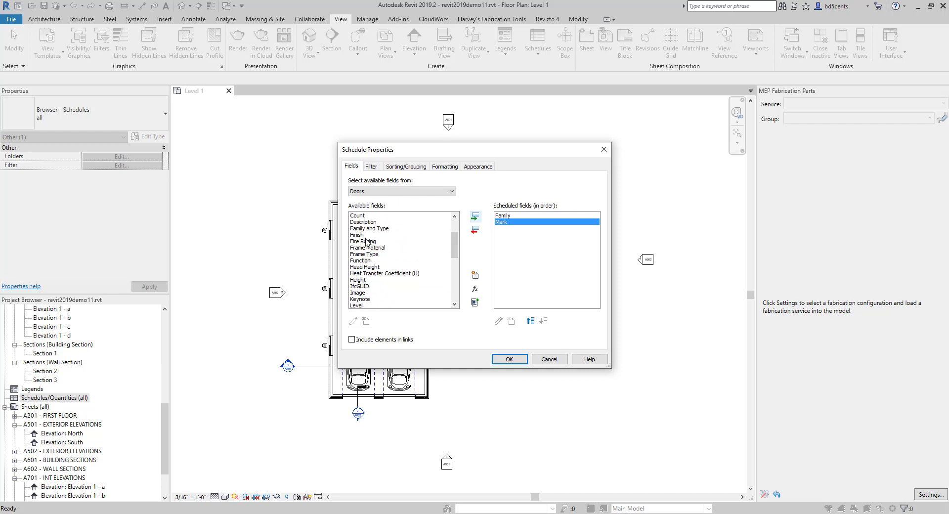
left_click(368, 240)
scroll(368, 246, "down", 4)
scroll(368, 246, "up", 4)
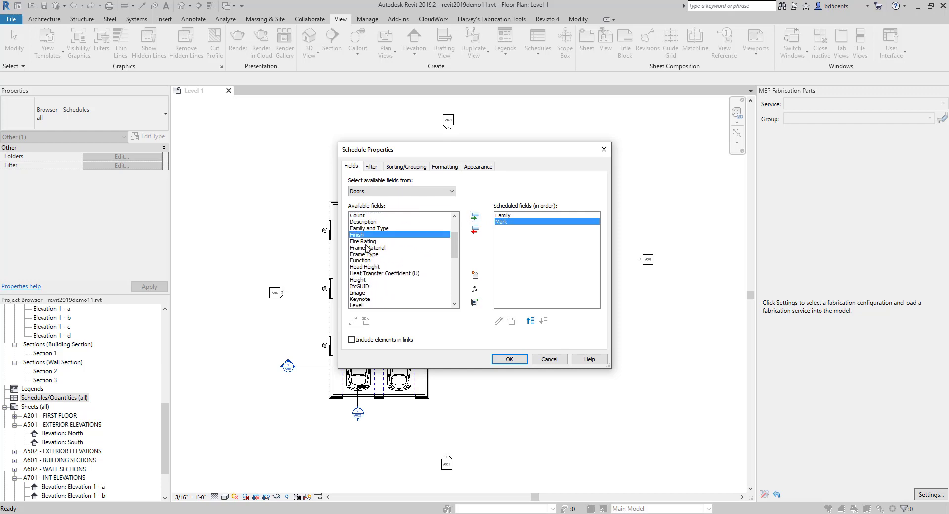
scroll(363, 238, "down", 2)
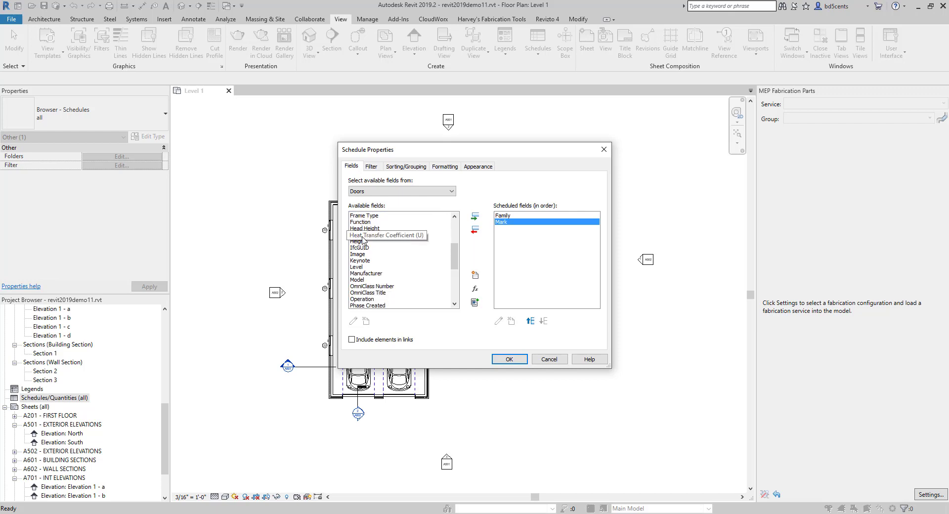
scroll(363, 245, "up", 2)
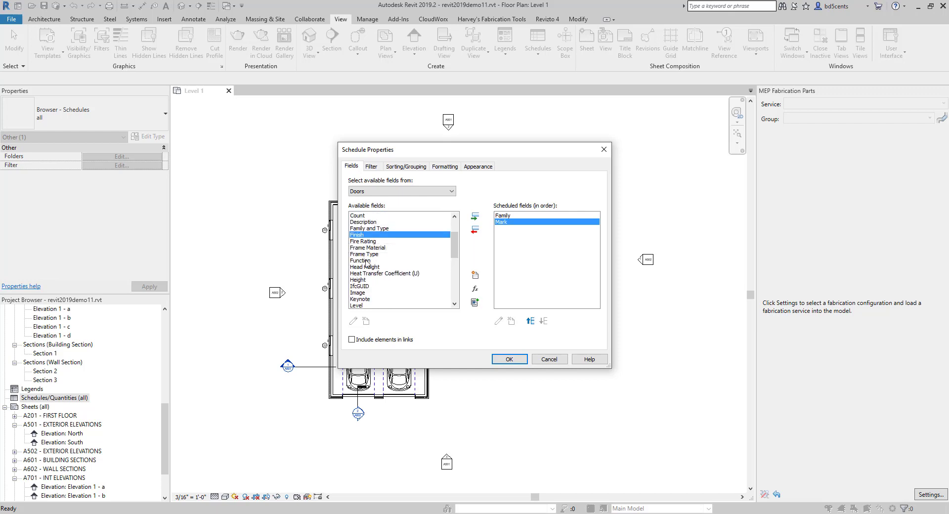
left_click(367, 247, "ctrl")
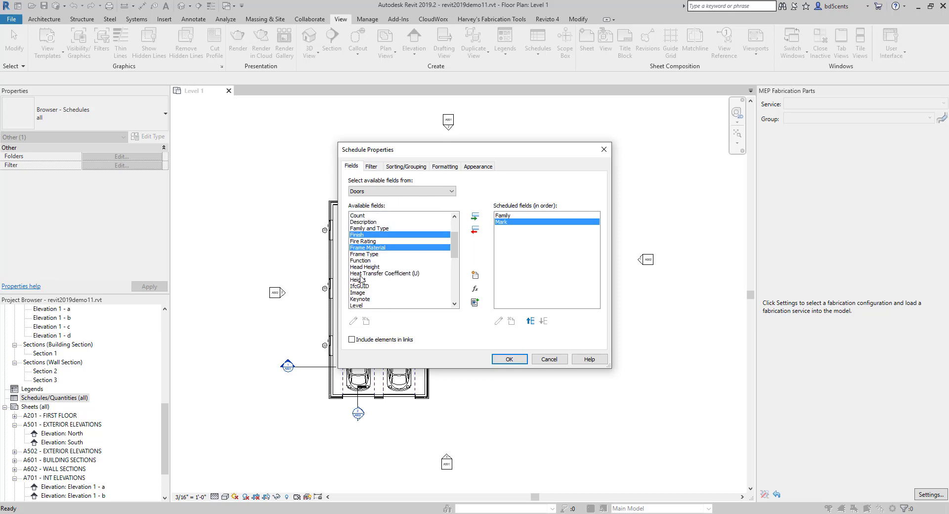
left_click(366, 267, "ctrl")
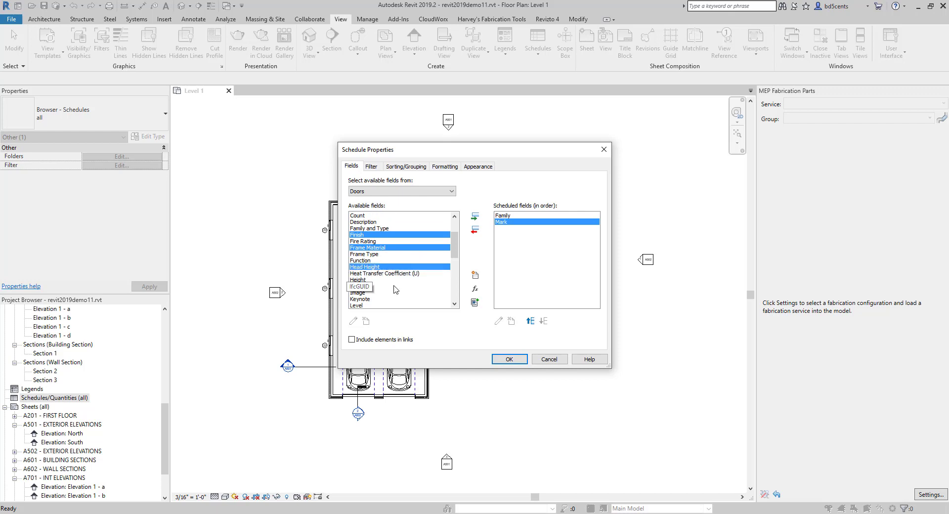
left_click(374, 281, "ctrl")
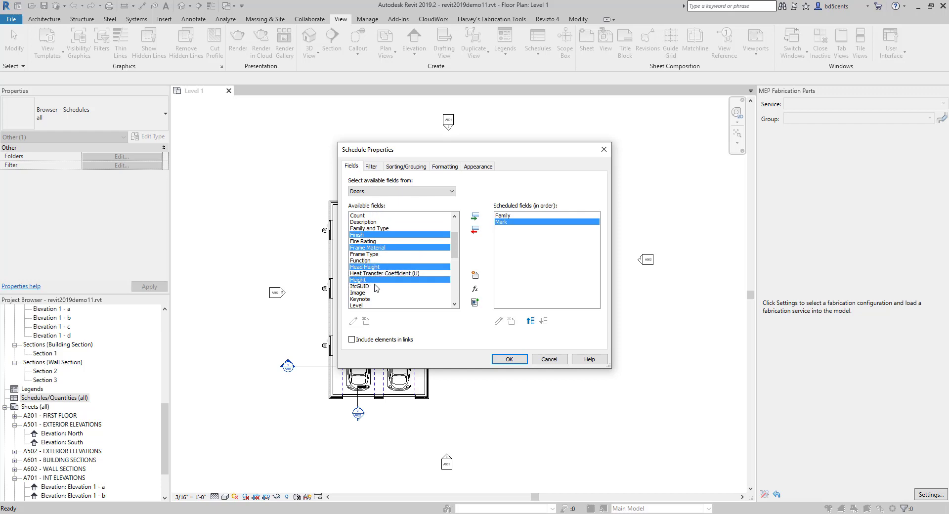
scroll(389, 291, "down", 1)
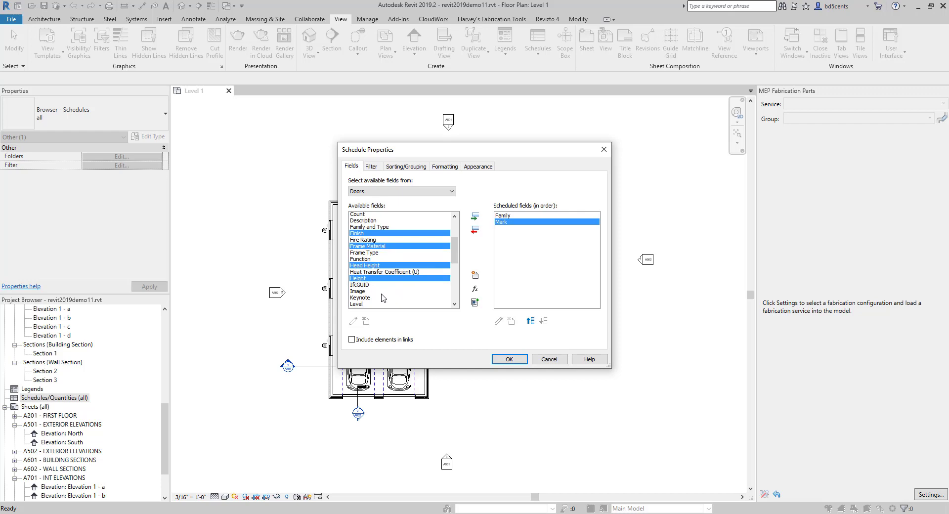
left_click(387, 288, "ctrl")
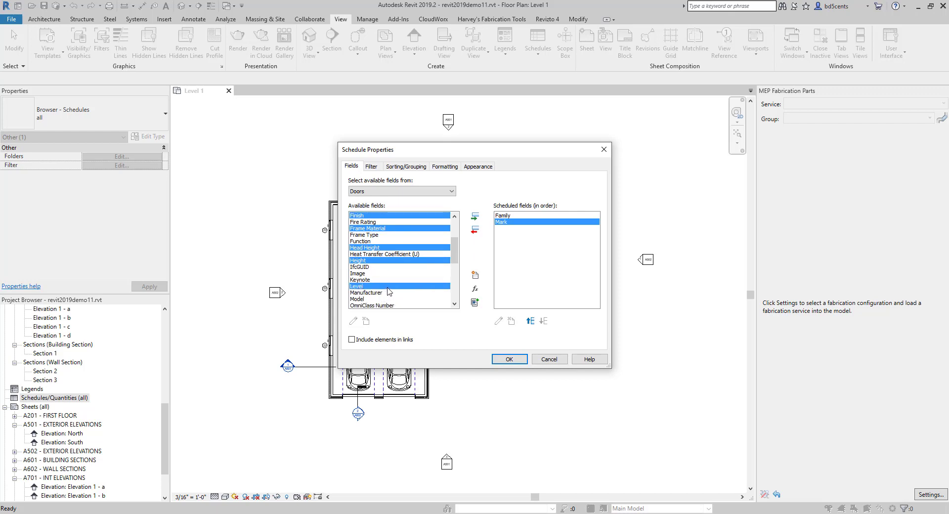
scroll(388, 292, "down", 4)
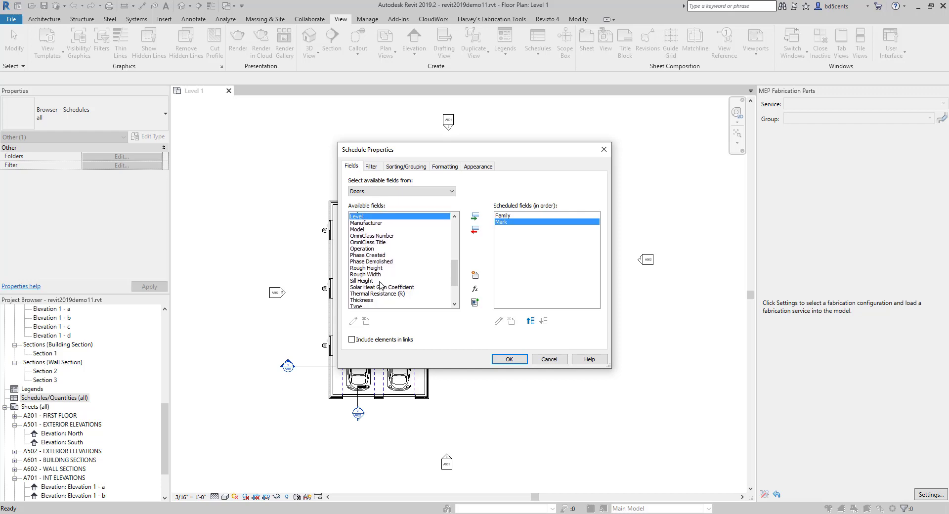
scroll(381, 286, "down", 1)
left_click(368, 294, "ctrl")
scroll(369, 293, "down", 1)
left_click(367, 280, "ctrl")
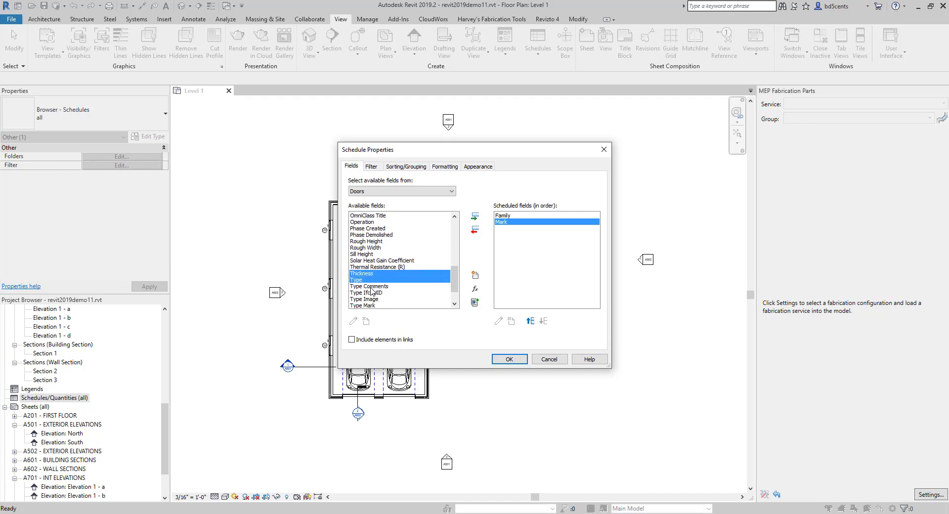
left_click(371, 288, "ctrl")
scroll(371, 288, "down", 1)
left_click(364, 299, "ctrl")
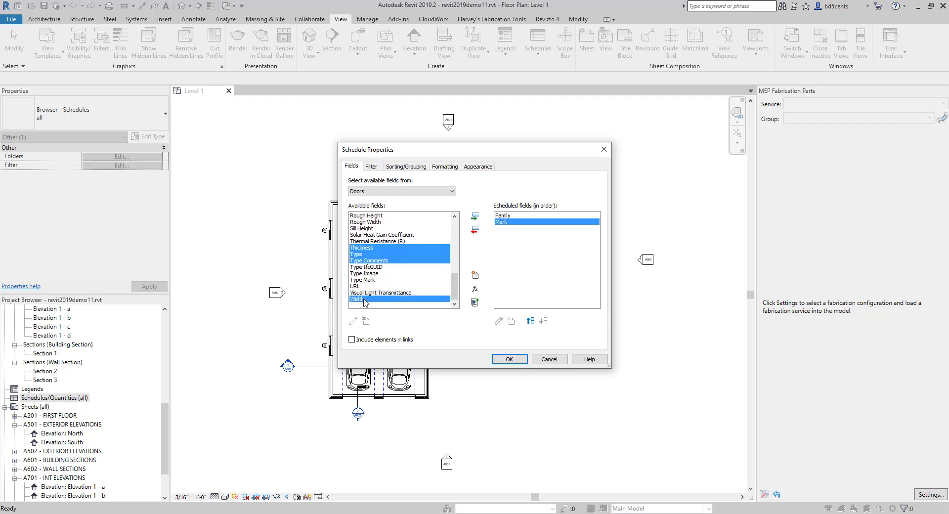
left_click(475, 217)
left_click(504, 217)
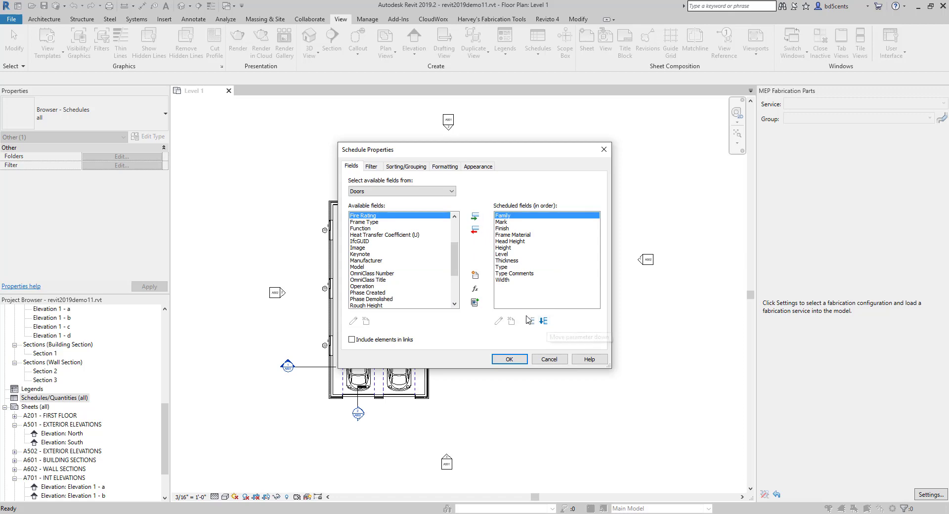
left_click(509, 359)
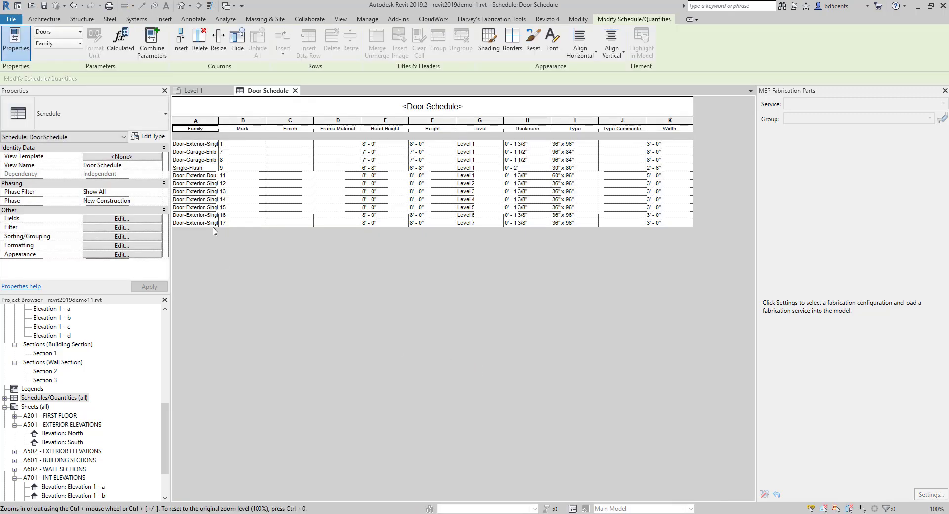
Step: Widen the Family column of the door schedule so the full door family names fit
left_click_drag(217, 121, 331, 126)
left_click(329, 127)
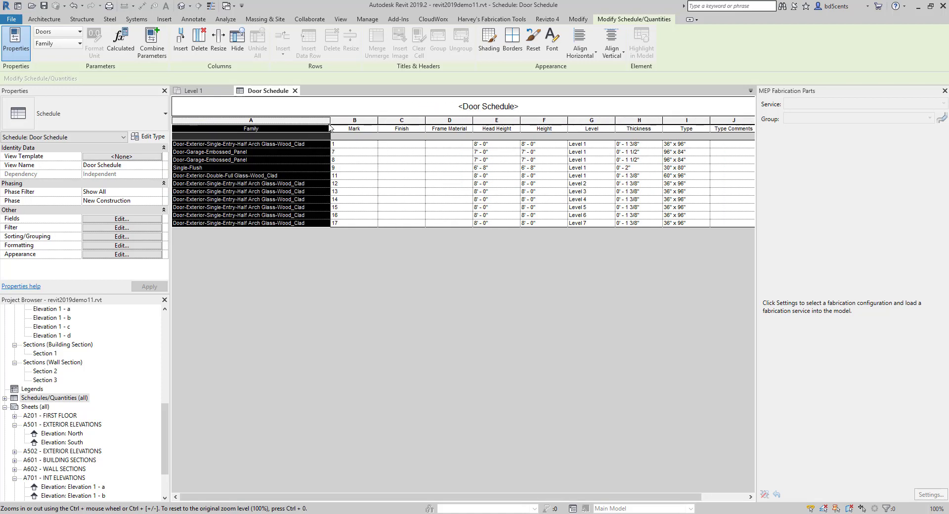
left_click_drag(330, 123, 319, 124)
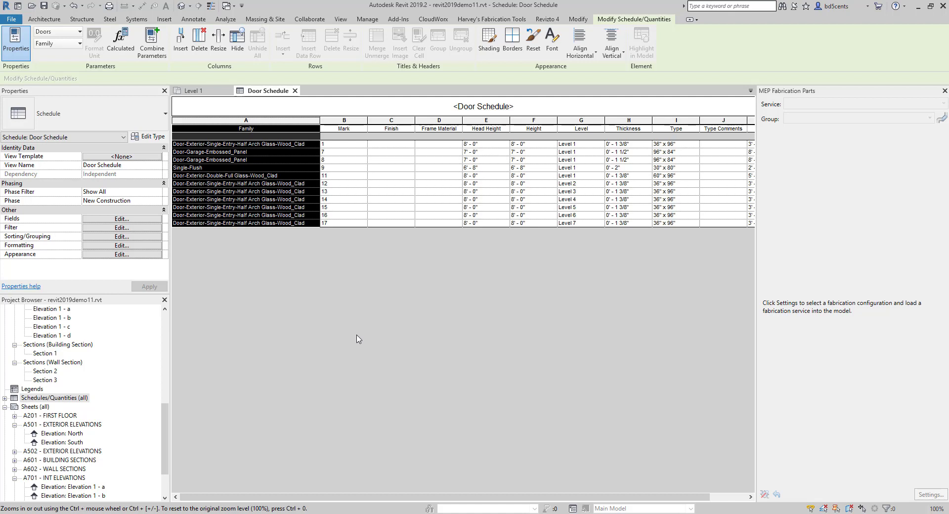
Step: Add the Heat Transfer Coefficient (U) and Solar Heat Gain Coefficient fields to the door schedule
left_click(117, 219)
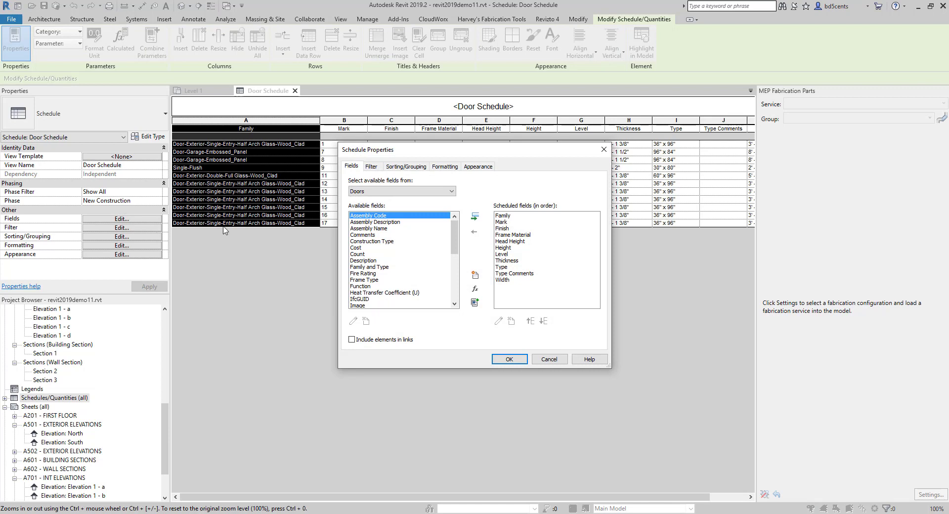
scroll(394, 248, "down", 2)
left_click(388, 254)
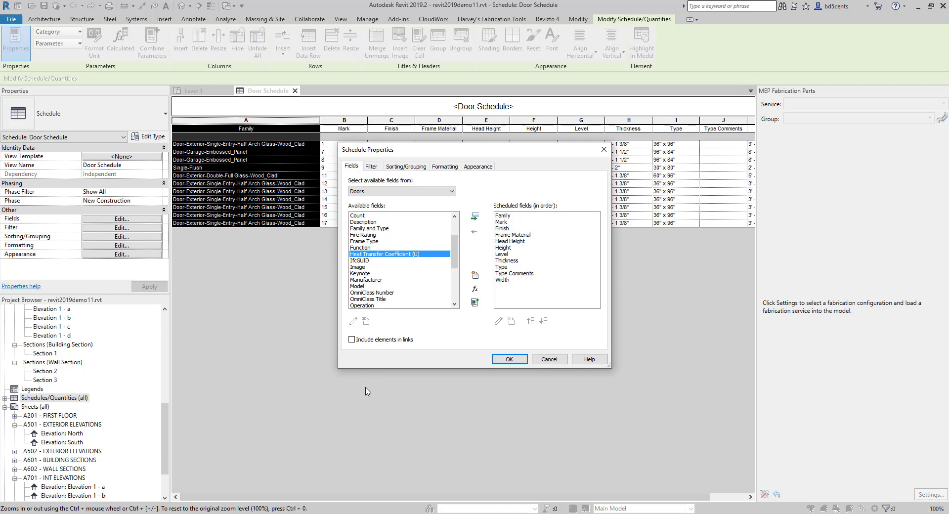
left_click(475, 216)
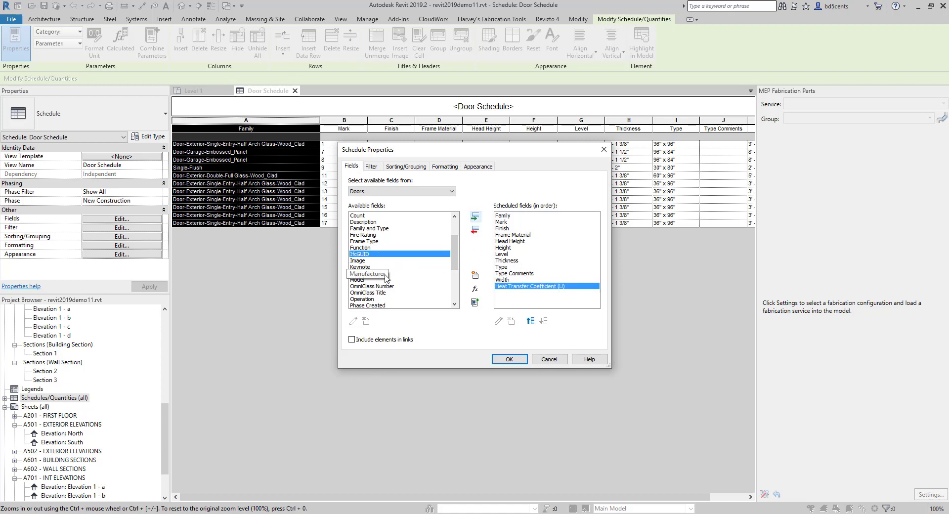
scroll(385, 278, "down", 4)
left_click(401, 261)
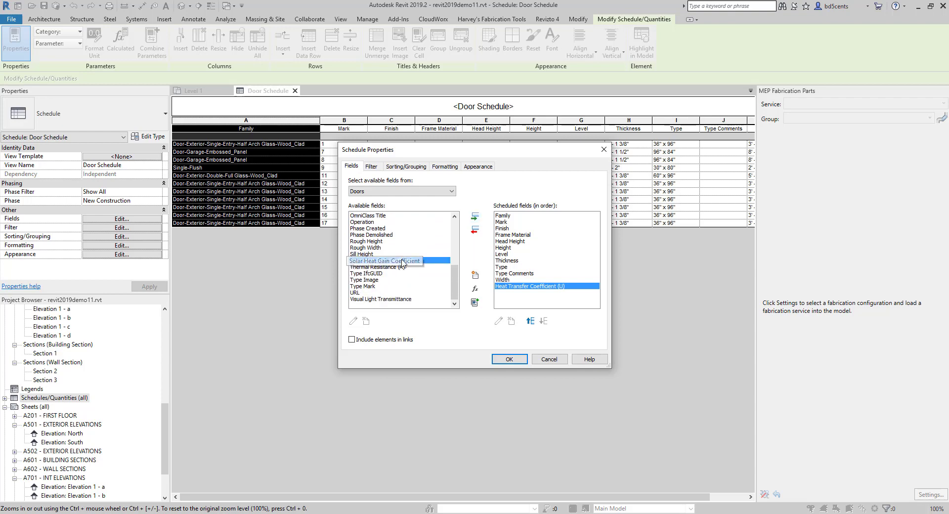
left_click(475, 216)
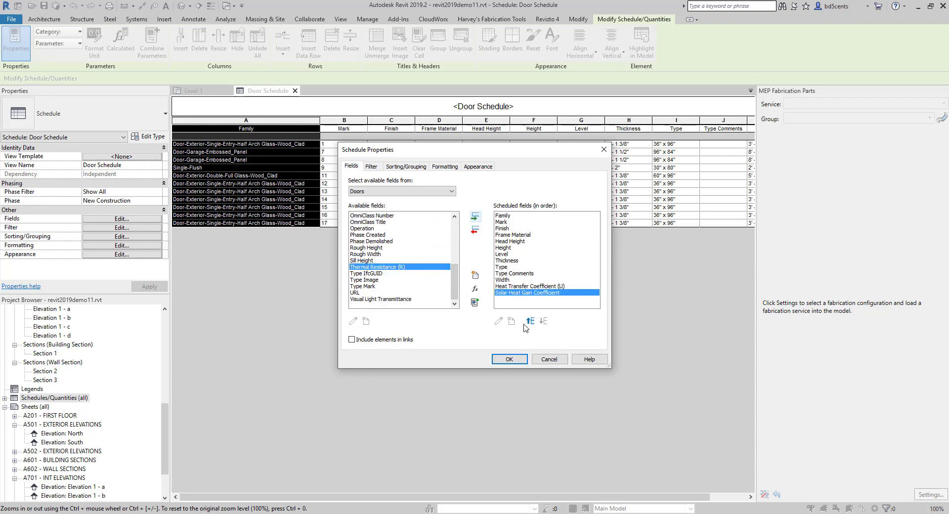
left_click(505, 358)
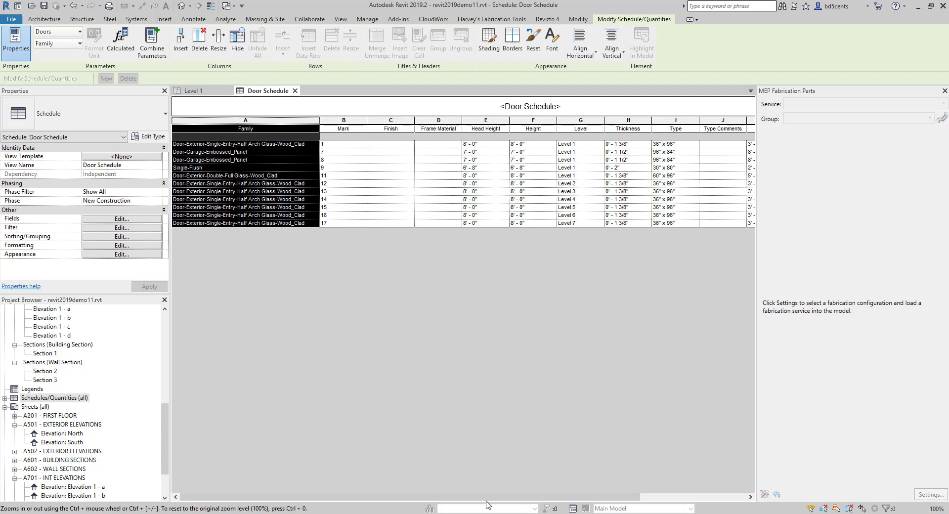
Step: Widen the Heat Transfer Coefficient (U) column to fit its heading and check the door entries in it
left_click_drag(487, 497, 660, 495)
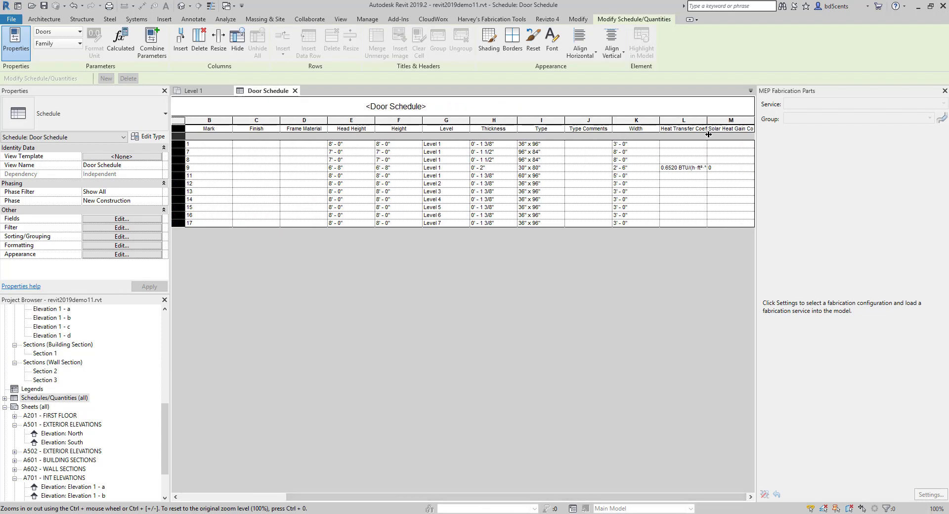
left_click_drag(707, 123, 732, 122)
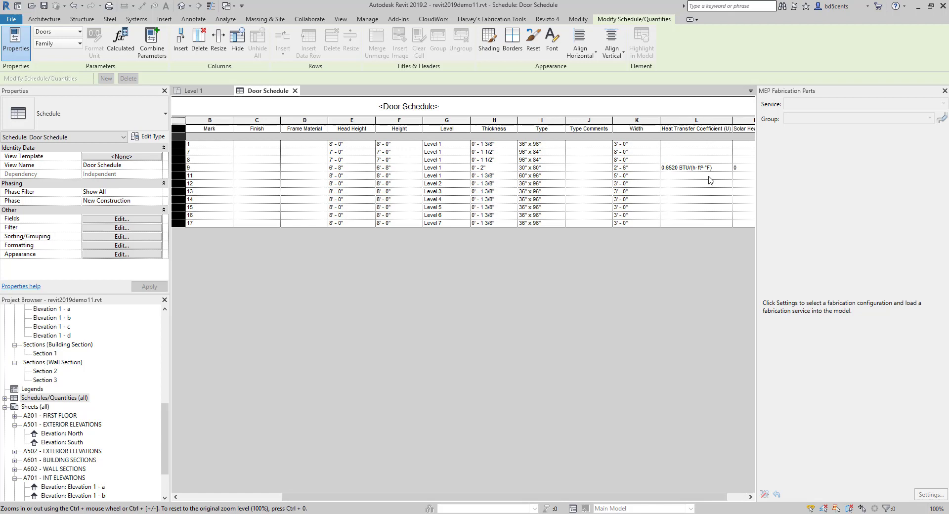
left_click_drag(469, 501, 351, 449)
left_click_drag(305, 497, 427, 497)
left_click(683, 160)
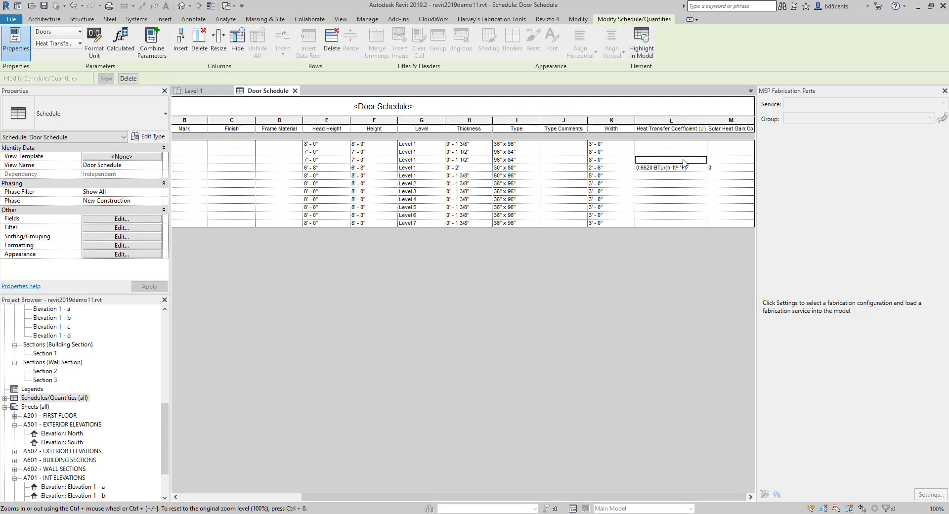
left_click(676, 169)
Step: Return to the first schedule columns and inspect the Finish and Frame Material cells of the mark 1 door
left_click_drag(477, 498, 332, 486)
left_click_drag(434, 498, 422, 316)
left_click(397, 144)
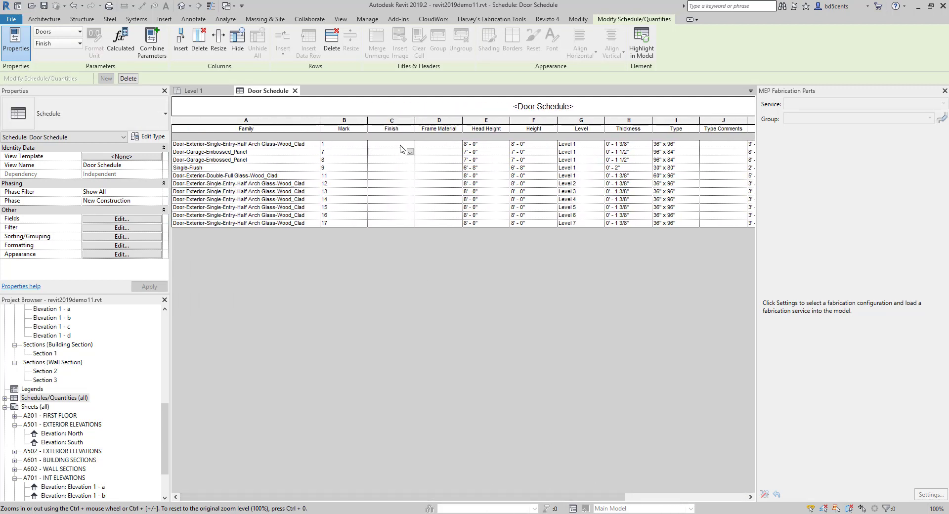
left_click(410, 145)
left_click(438, 144)
left_click_drag(437, 496, 371, 446)
Step: Enter PAINTED PINE as the finish of the mark 1 exterior door and move that text to its Frame Material cell
left_click(391, 146)
type("PAIN")
left_click_drag(401, 144, 368, 141)
key("ctrl+c")
key("Delete")
left_click(427, 145)
key("ctrl+v")
Step: Enter OAK STAIN as the finish of the mark 1 exterior door in the door schedule
left_click(409, 145)
type("oa")
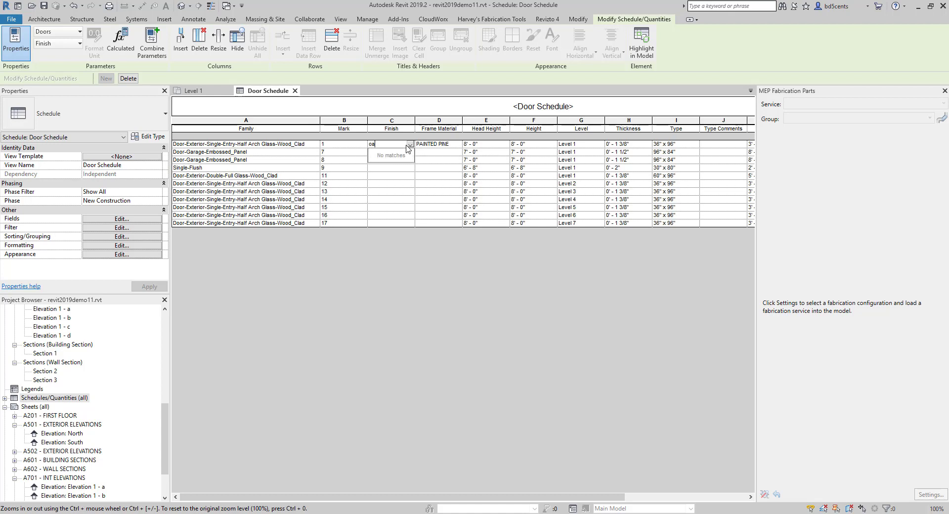
type("k")
key("BackSpace")
key("BackSpace")
key("BackSpace")
type("OA")
Step: Set the mark 1 door's Type Comments to LOW VOC RATED and accept applying it to all doors of that type
left_click(720, 144)
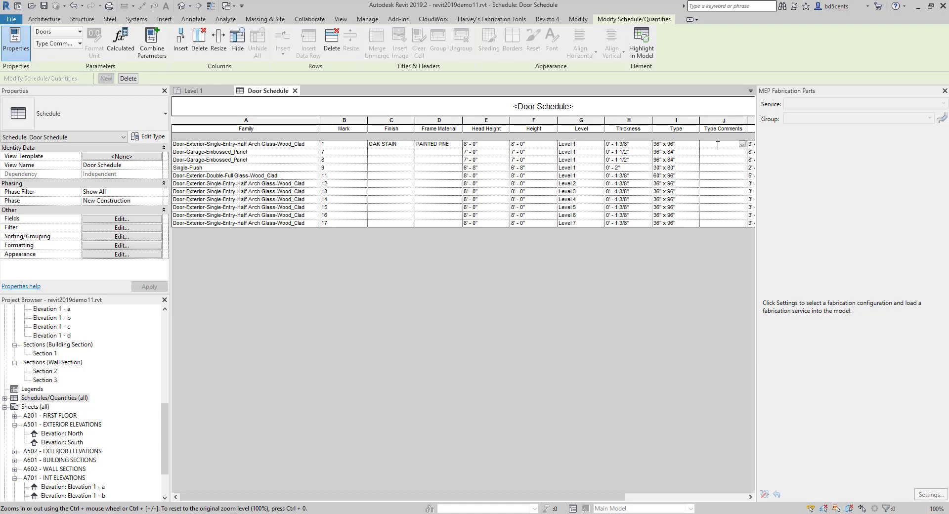
type("LOW VOC RA")
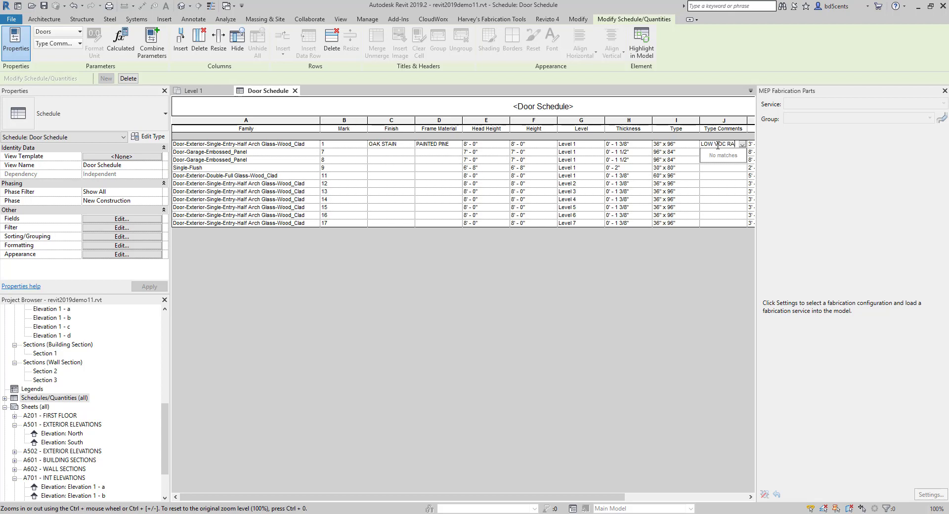
type("TED")
left_click(723, 172)
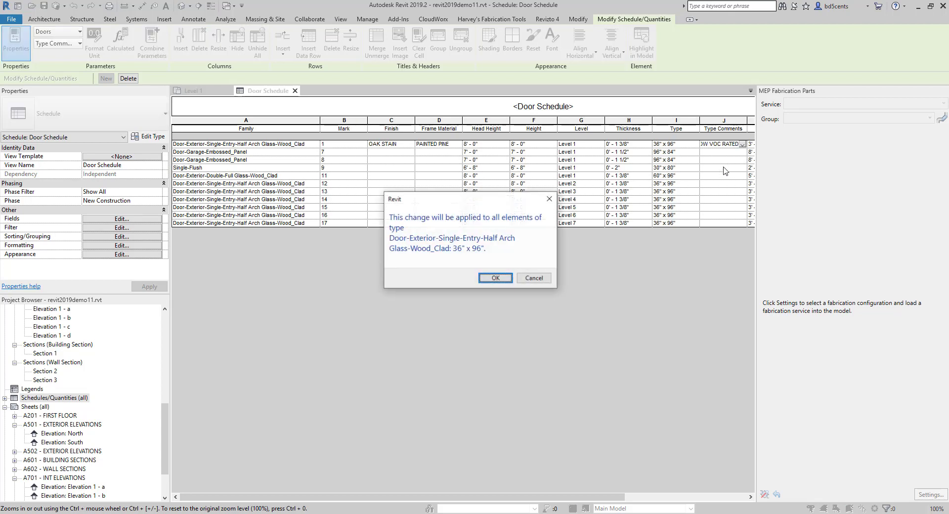
left_click(494, 278)
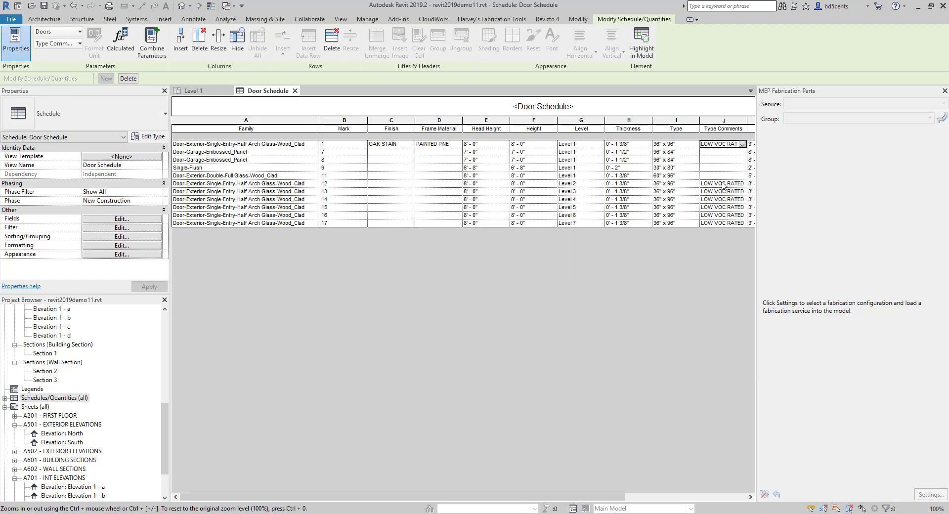
Step: Compare the Finish and Frame Material cells of the mark 1 door with the cells of the doors below it
left_click(406, 144)
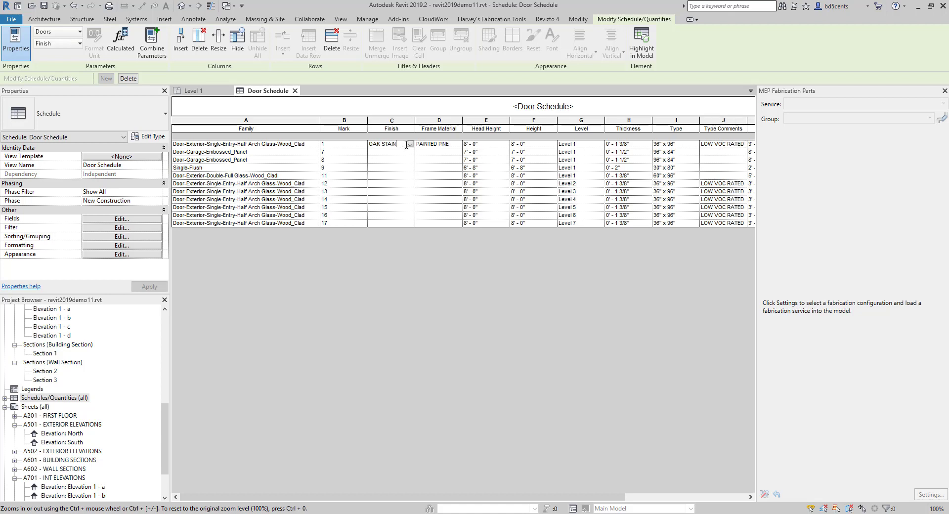
left_click(406, 151)
left_click(400, 160)
left_click(400, 144)
triple_click(398, 145)
key("Tab")
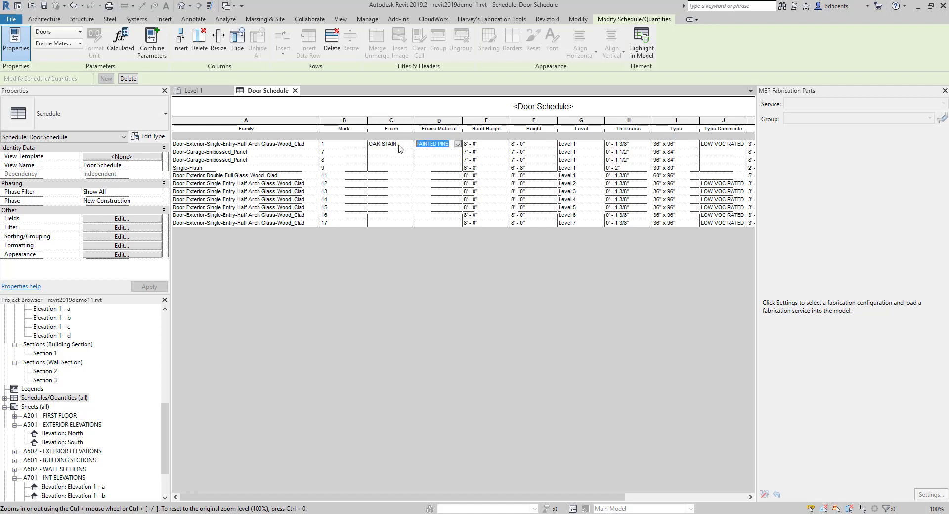
Step: Check the Type Comments cells of the mark 1 and 12 to 17 doors against their Finish cells
left_click(717, 146)
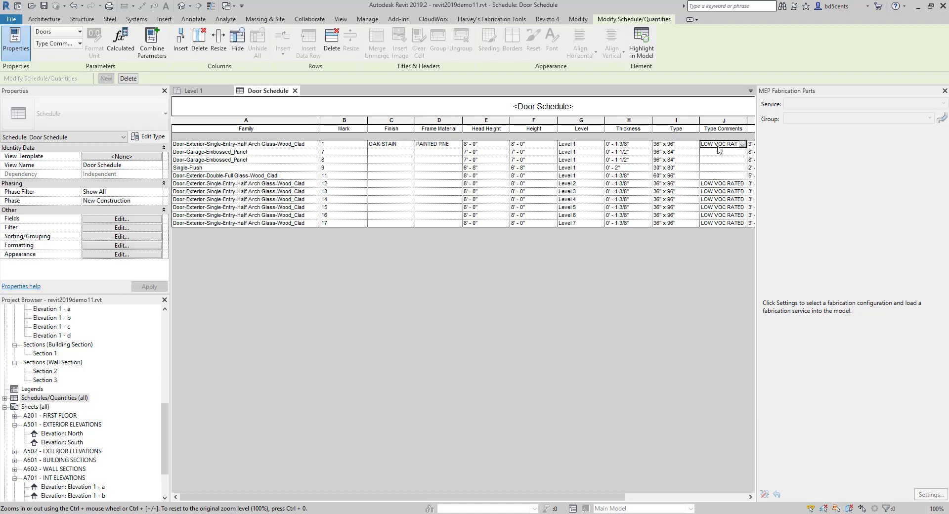
left_click(715, 184)
left_click(715, 192)
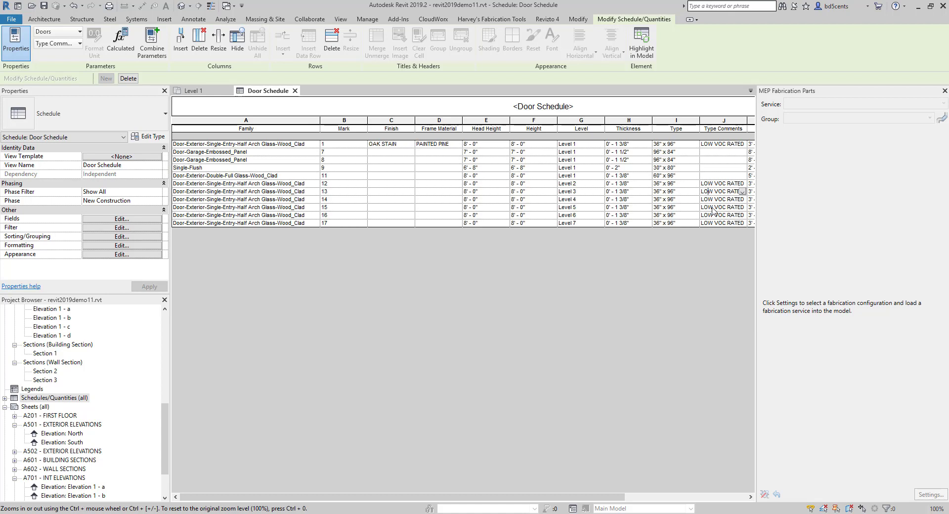
left_click(714, 199)
left_click(714, 207)
left_click(714, 215)
left_click(713, 223)
left_click(730, 183)
left_click(295, 184)
left_click(394, 144)
left_click(385, 176)
left_click(378, 184)
Step: Open the Level 1 floor plan and tag the exterior entry door beside the garage by category, without a leader
left_click(194, 91)
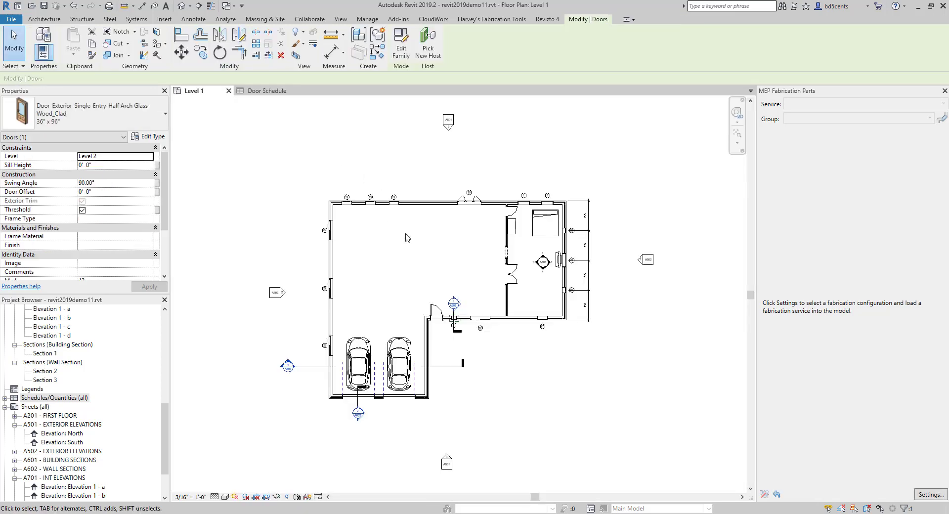
scroll(450, 296, "up", 3)
scroll(450, 323, "down", 1)
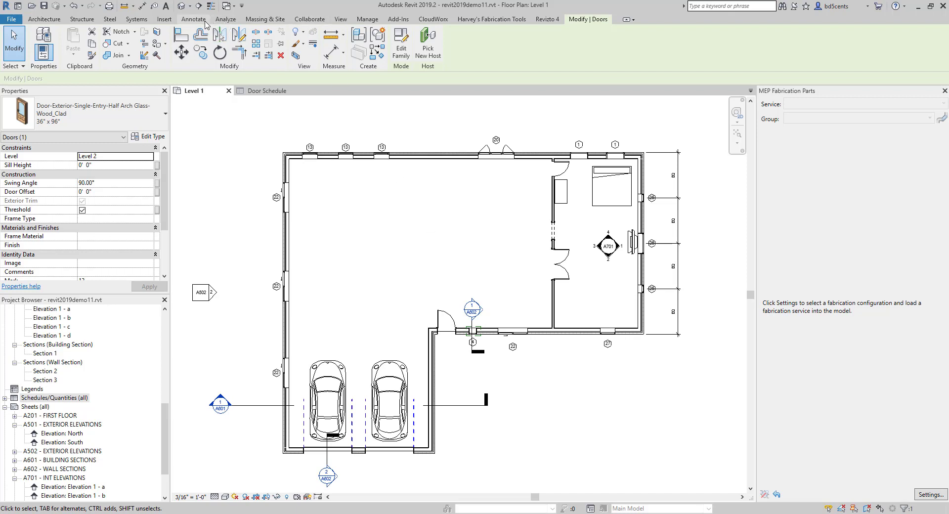
left_click(205, 19)
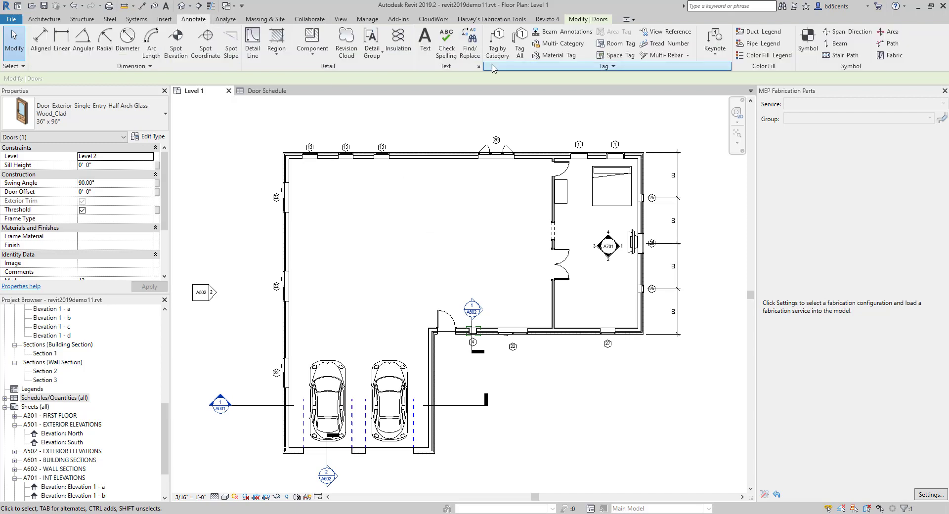
left_click(494, 44)
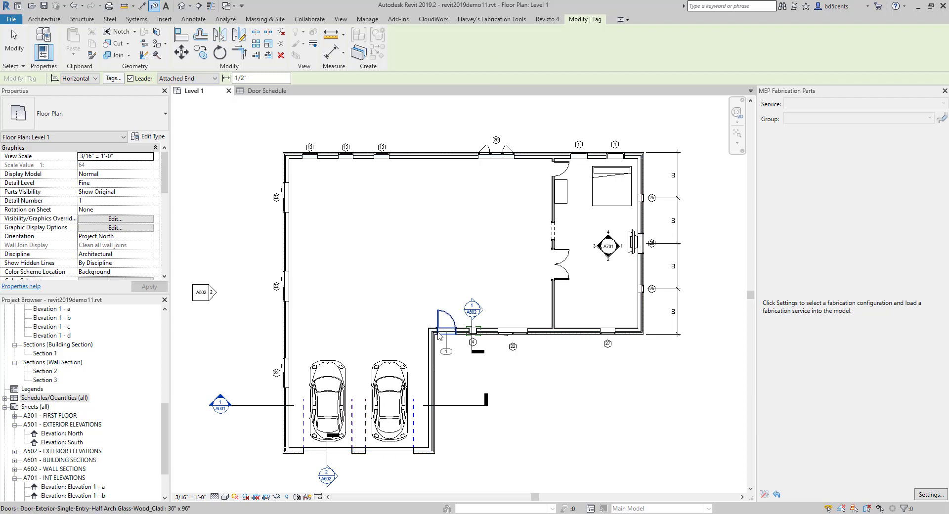
left_click(140, 79)
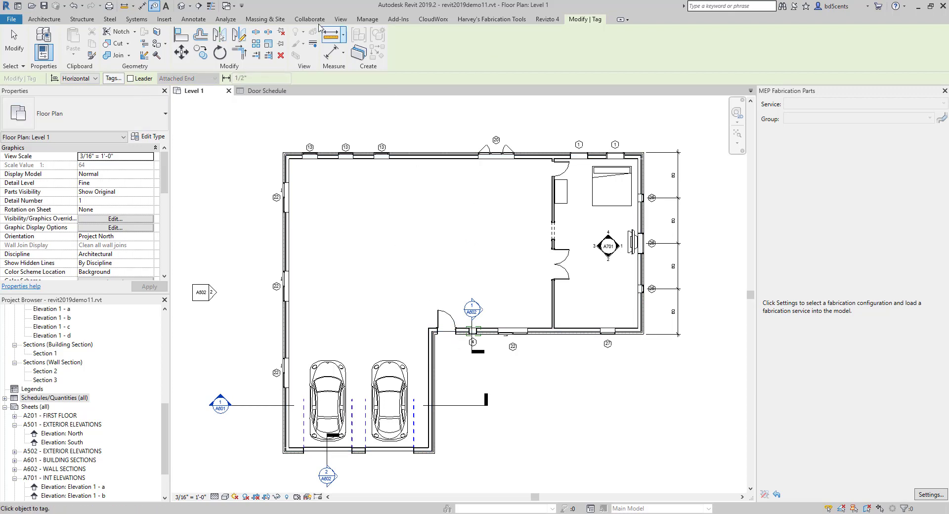
left_click(451, 323)
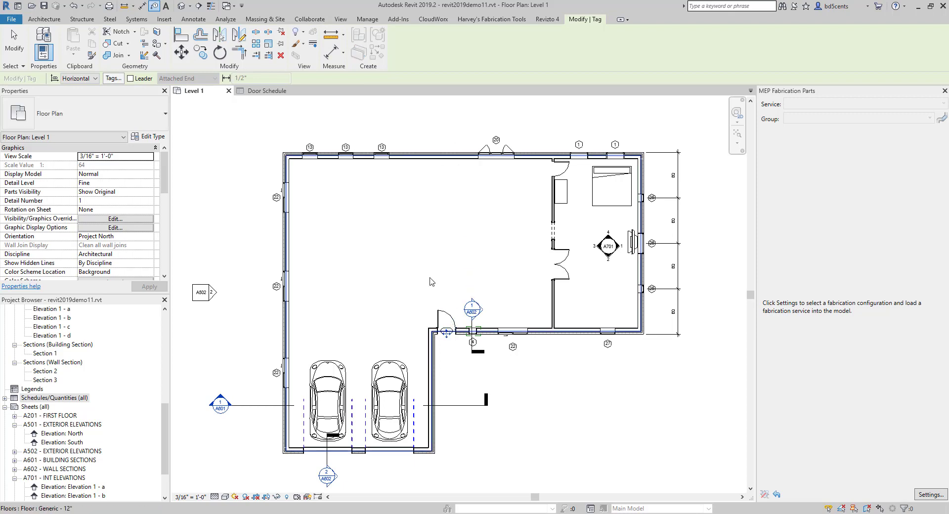
key("Escape")
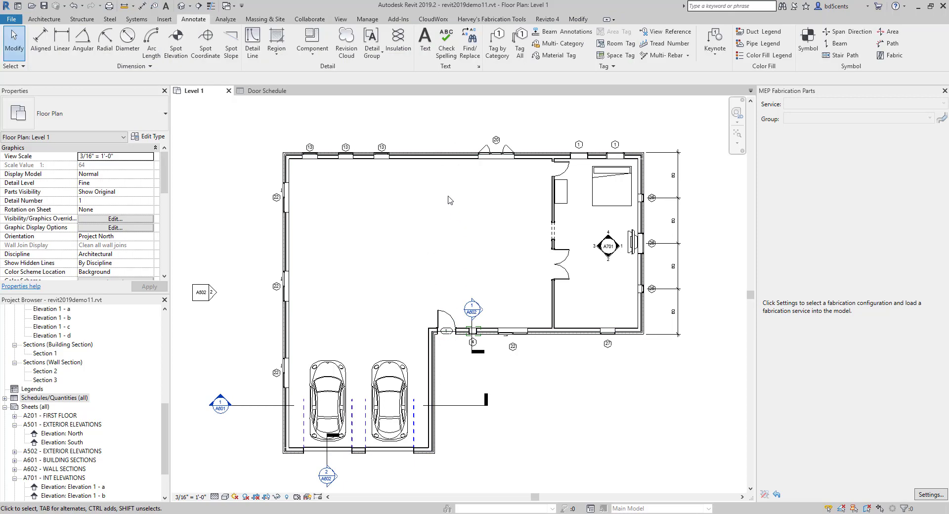
Step: Tag all untagged doors in the Level 1 plan with the Door Tag
left_click(520, 47)
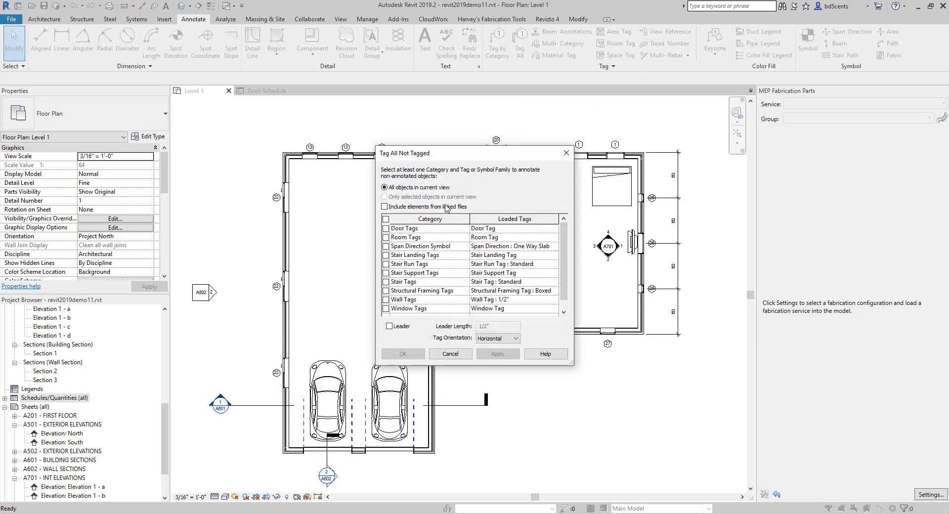
left_click(386, 228)
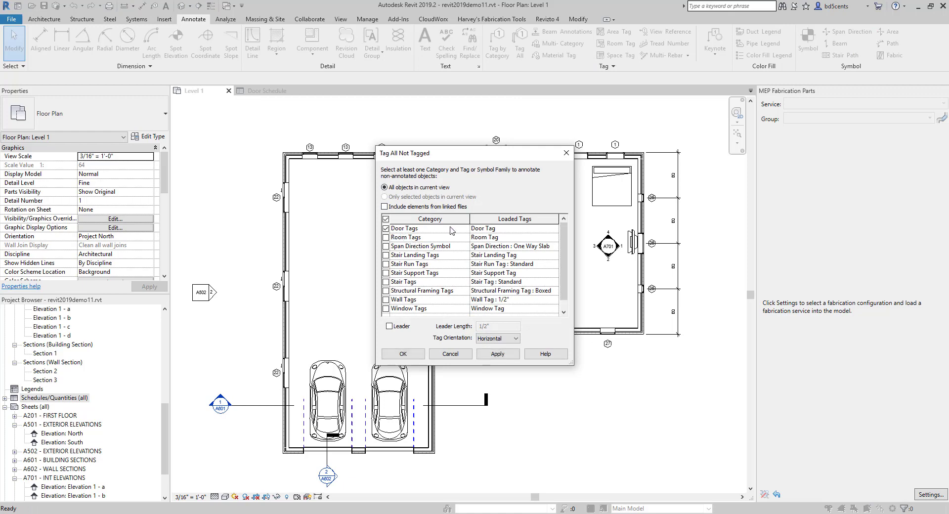
left_click(496, 356)
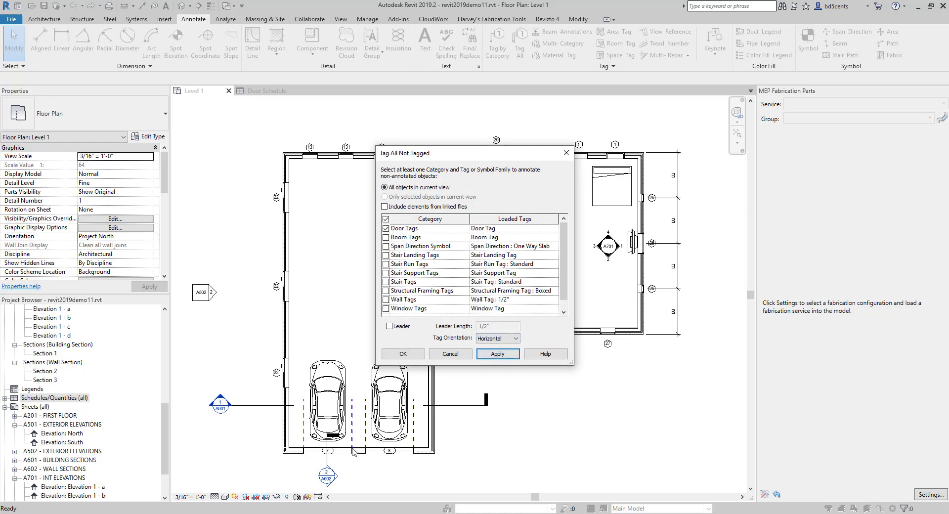
left_click(406, 354)
Step: Select the mark 1 exterior door in the plan and examine its instance properties, including Frame Material and Finish
scroll(440, 316, "up", 3)
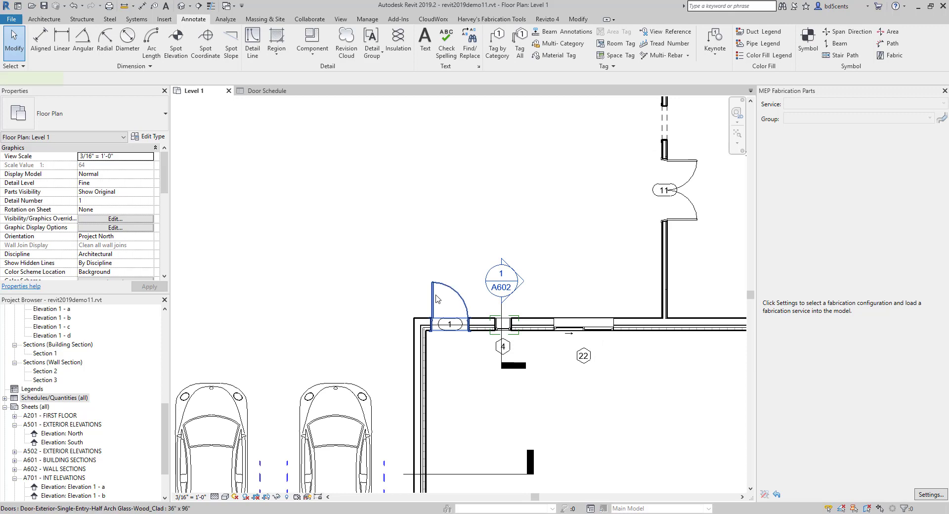
left_click(437, 298)
scroll(287, 255, "down", 2)
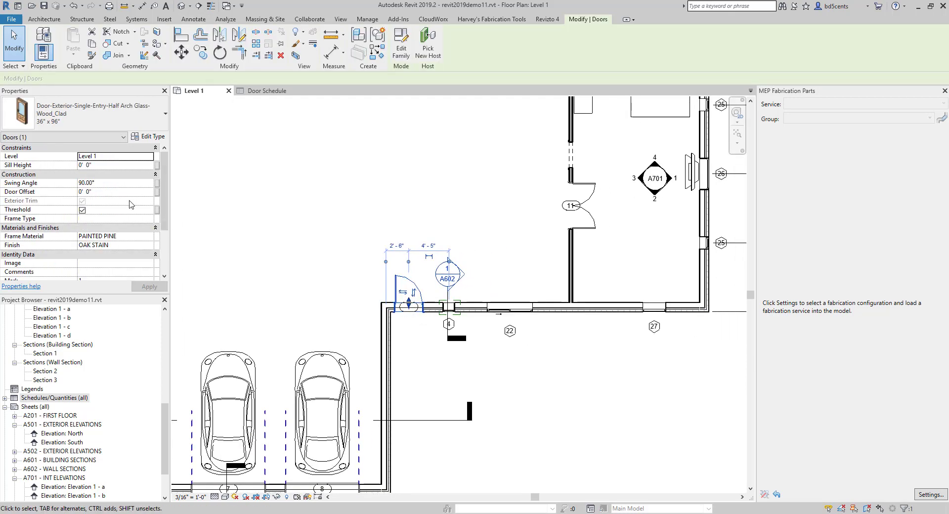
scroll(131, 205, "down", 1)
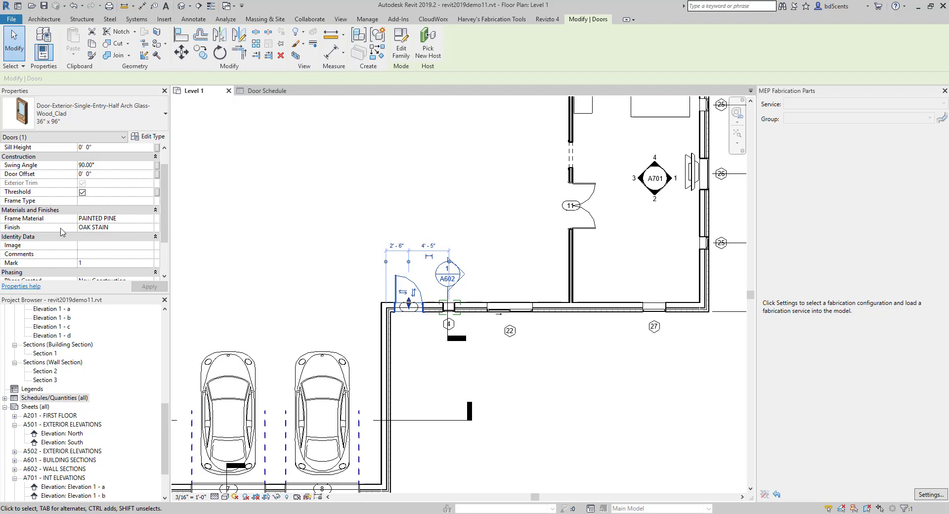
left_click(120, 220)
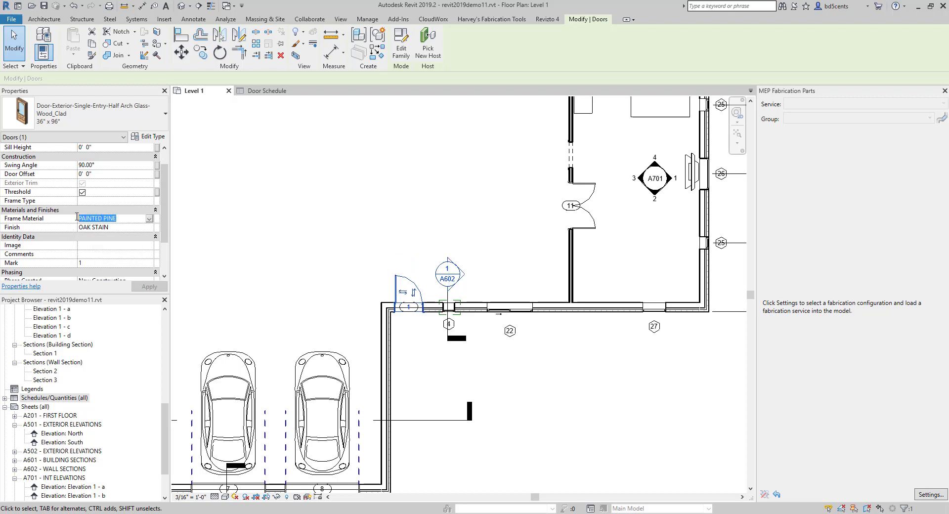
left_click(111, 227)
scroll(121, 224, "down", 3)
scroll(121, 225, "up", 4)
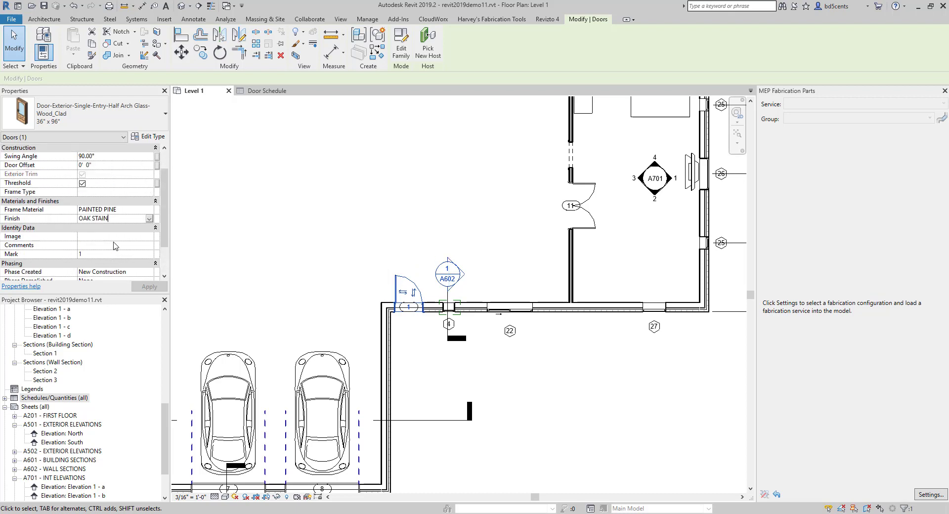
scroll(117, 243, "down", 4)
scroll(113, 196, "up", 4)
Step: Open the selected door's type properties and examine its Type Comments value
left_click(152, 138)
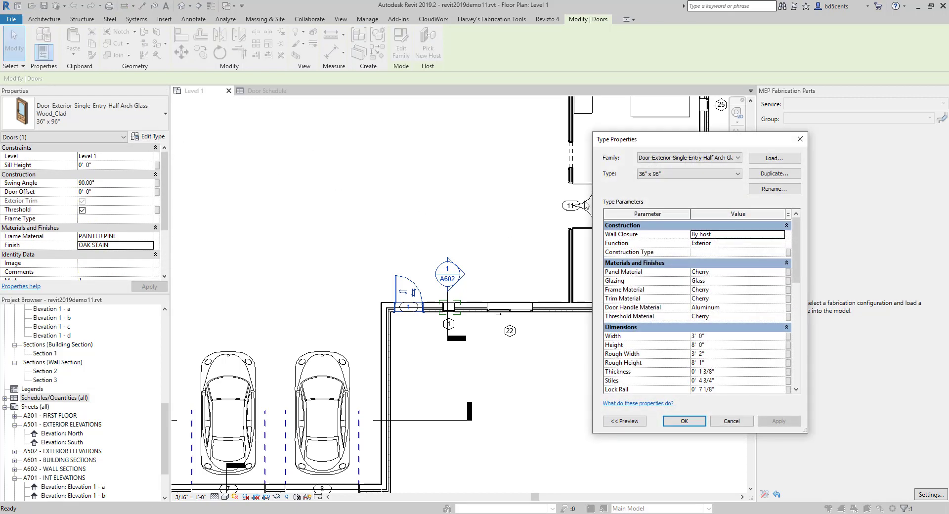
left_click_drag(604, 144, 336, 131)
scroll(404, 255, "down", 8)
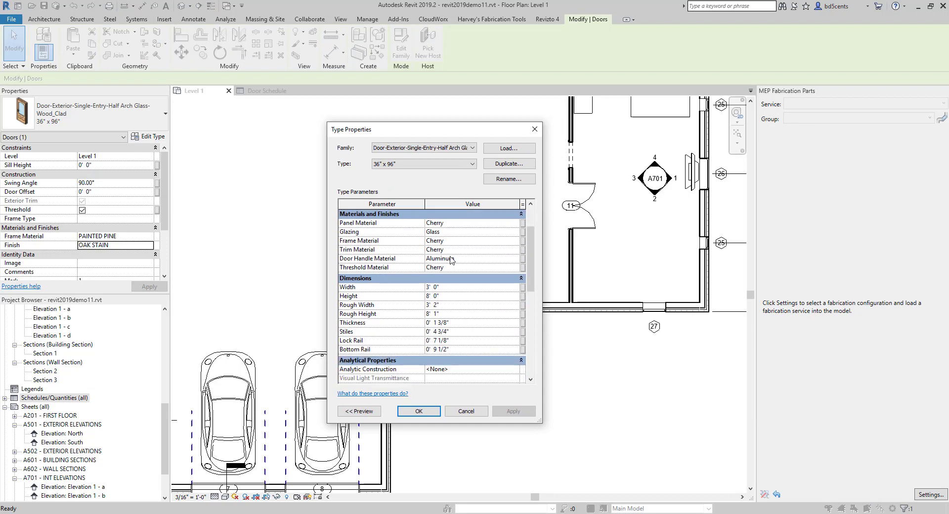
left_click(448, 296)
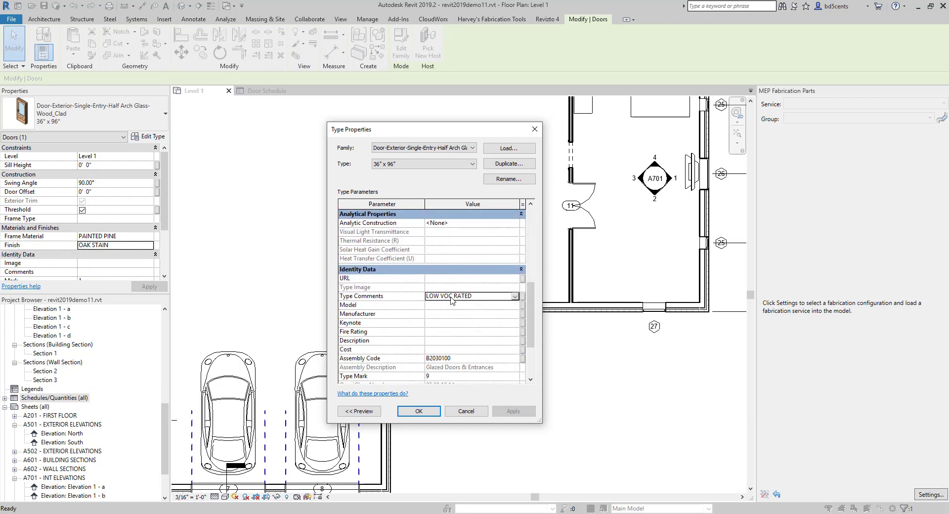
left_click_drag(472, 296, 378, 308)
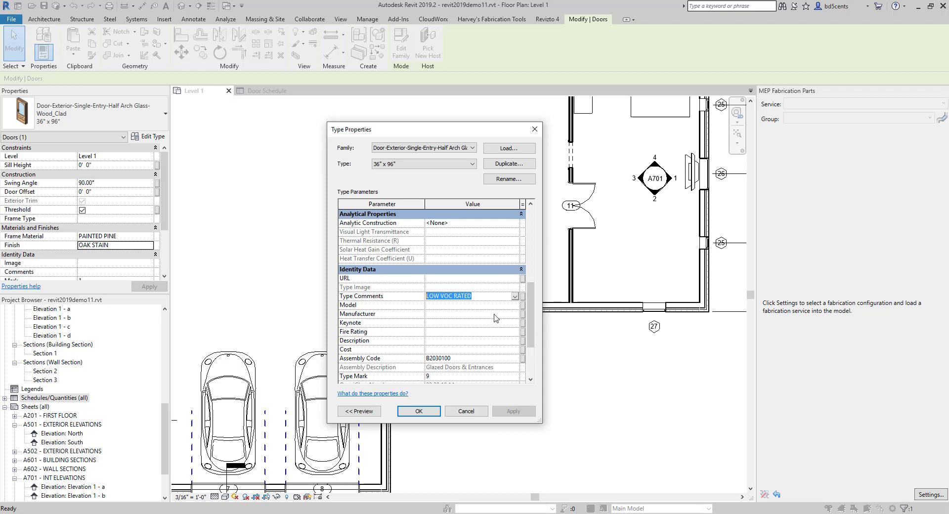
left_click(478, 298)
double_click(476, 298)
Step: Check the Type Comments of the 32" x 96" type, and return to the 36" x 96" type for comparison
left_click(424, 168)
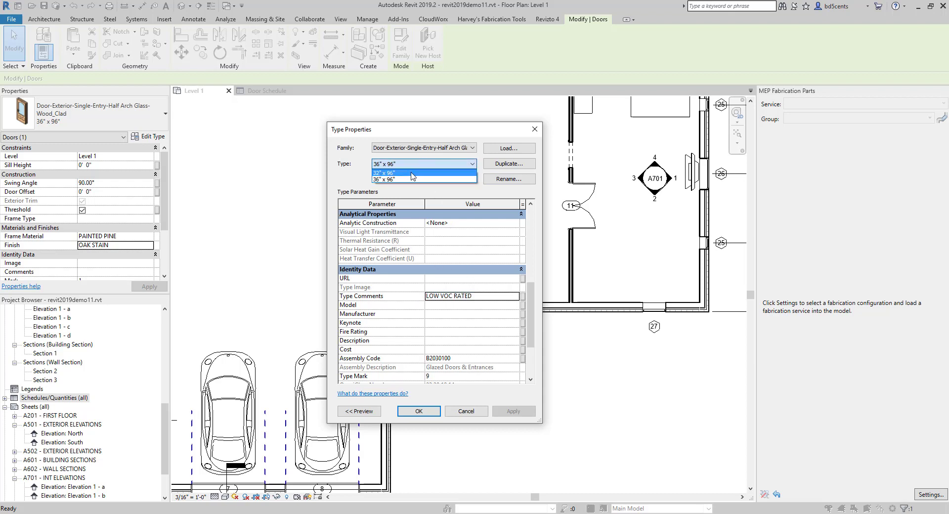
left_click(412, 173)
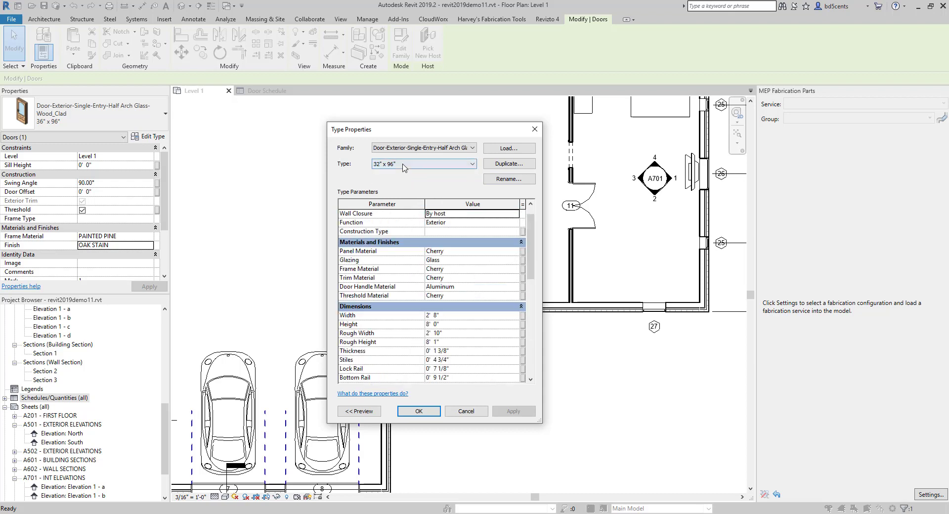
left_click_drag(534, 260, 534, 349)
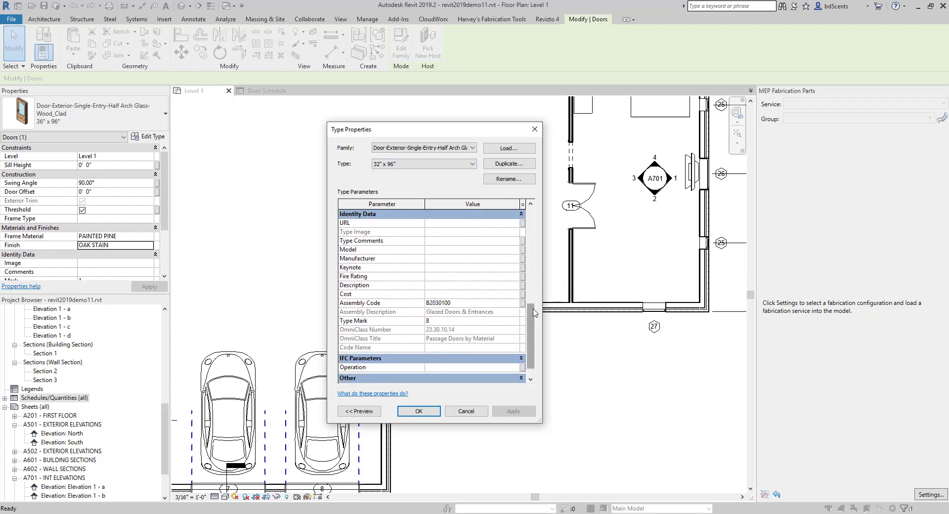
left_click_drag(534, 312, 534, 315)
left_click(424, 167)
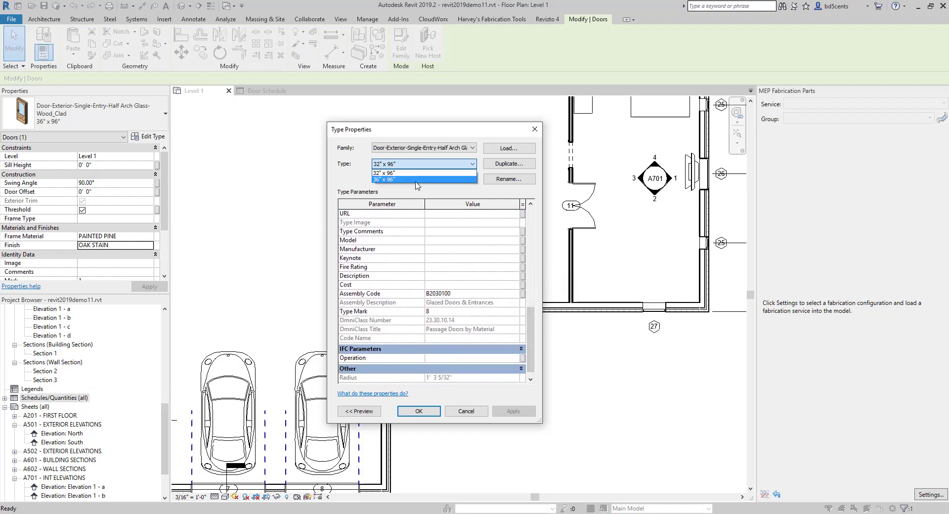
left_click(416, 184)
left_click_drag(532, 276, 532, 367)
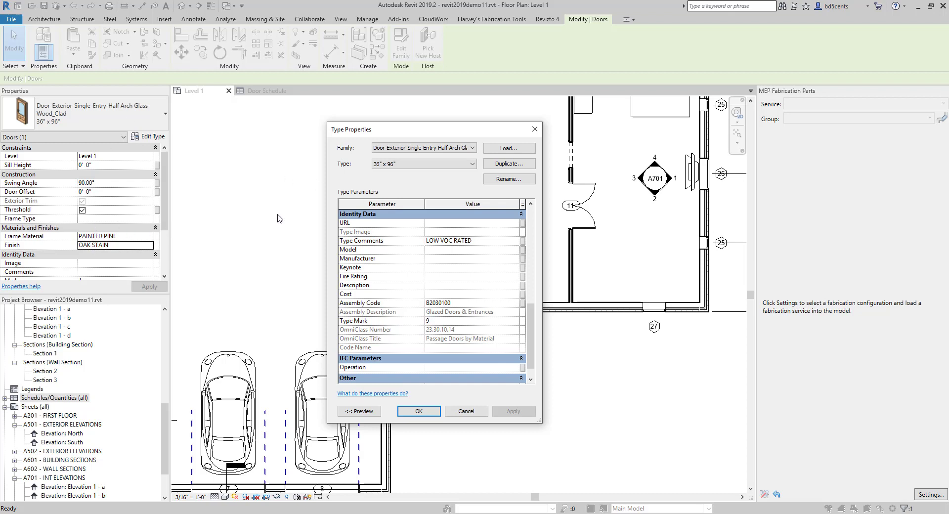
Step: Close the type properties and review the mark 1 door's instance Finish and the properties around it
left_click(115, 245)
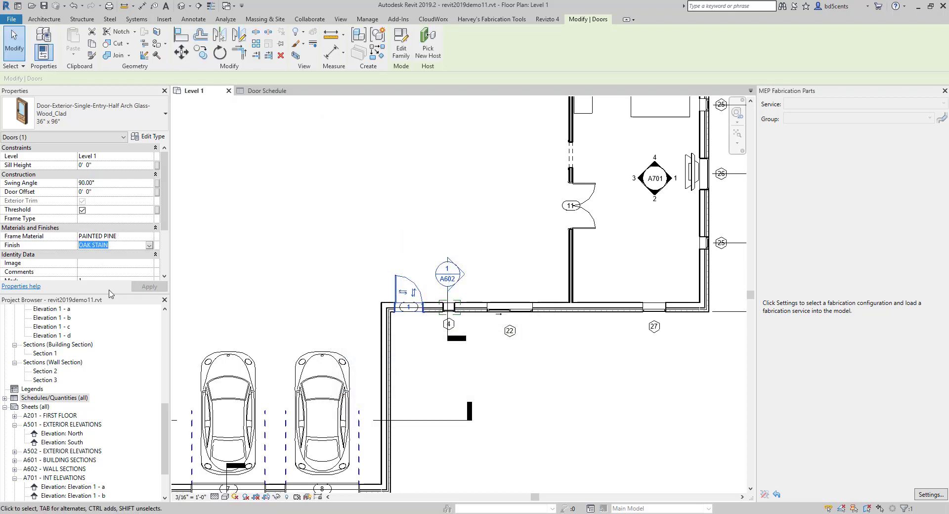
mouse_move(112, 300)
mouse_move(163, 212)
left_mouse_down()
mouse_move(165, 251)
mouse_move(164, 197)
left_mouse_up()
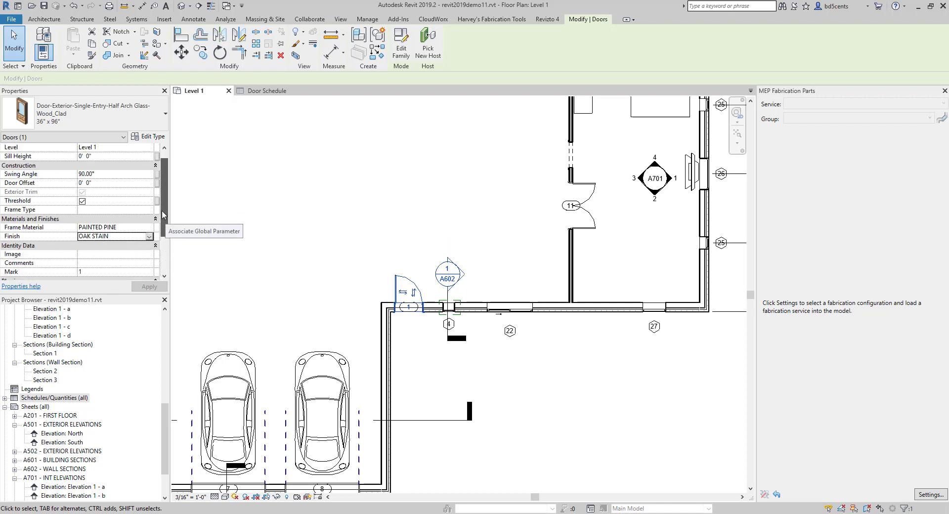
Step: Examine the mark 1 door's Mark, Comments and Image properties plus its phasing and construction values, and deselect the door
left_click(90, 273)
double_click(88, 271)
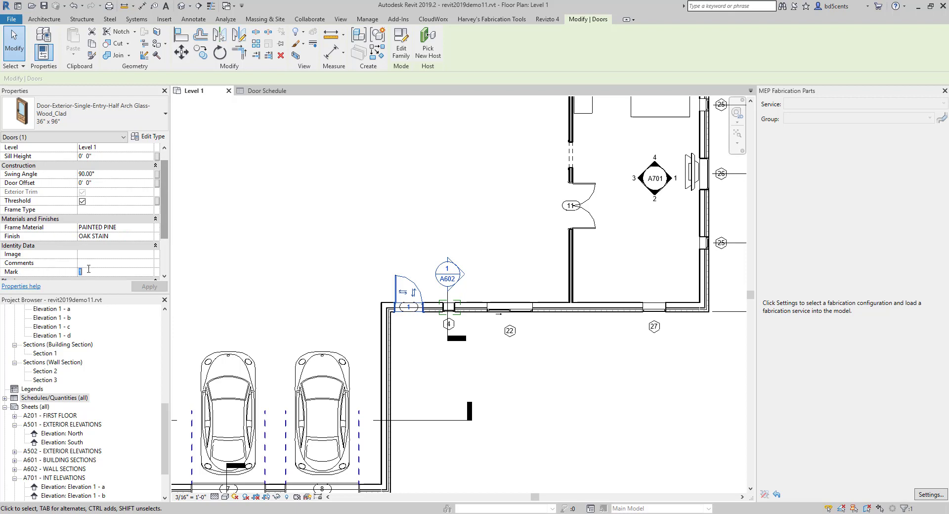
left_click(92, 262)
left_click(86, 255)
scroll(98, 197, "down", 3)
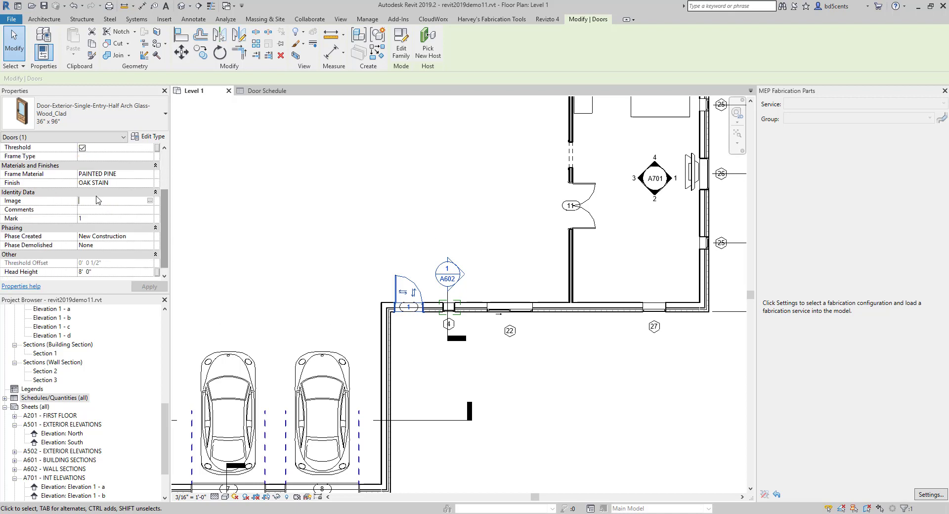
scroll(99, 203, "up", 3)
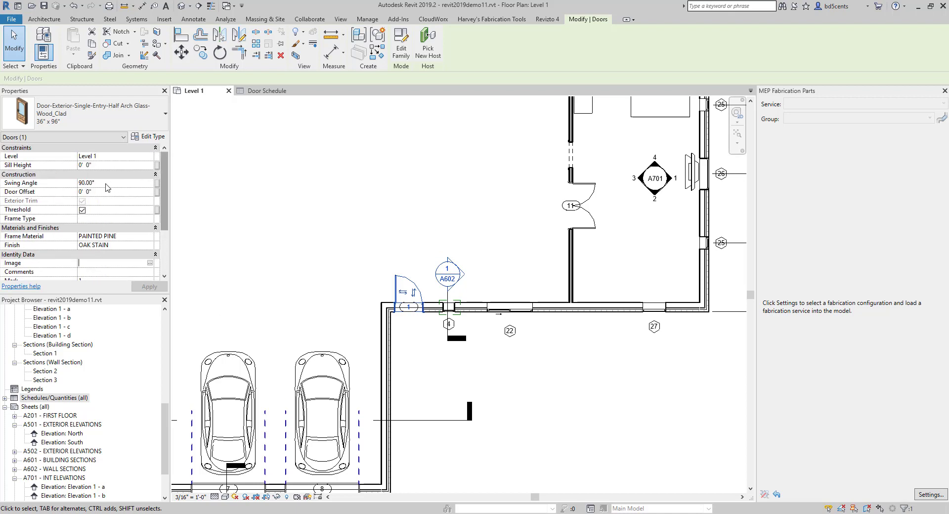
scroll(148, 218, "down", 3)
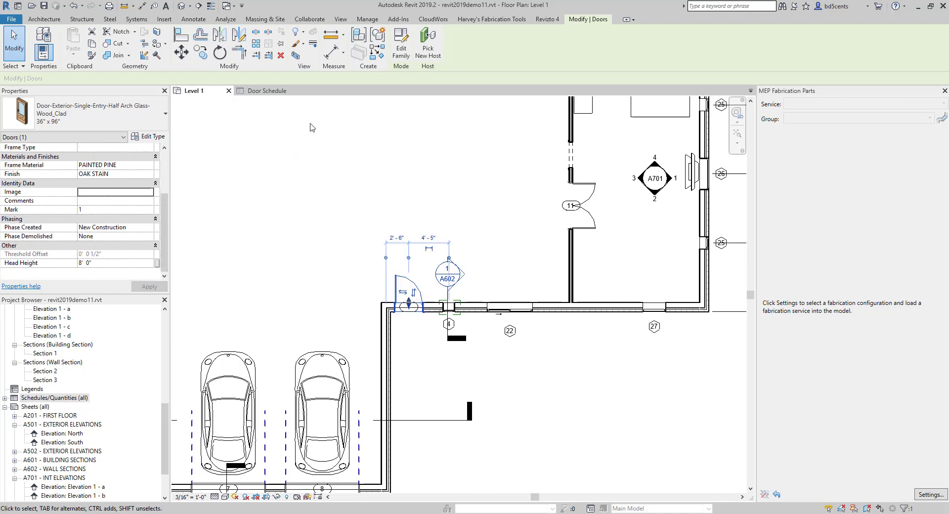
left_click(314, 144)
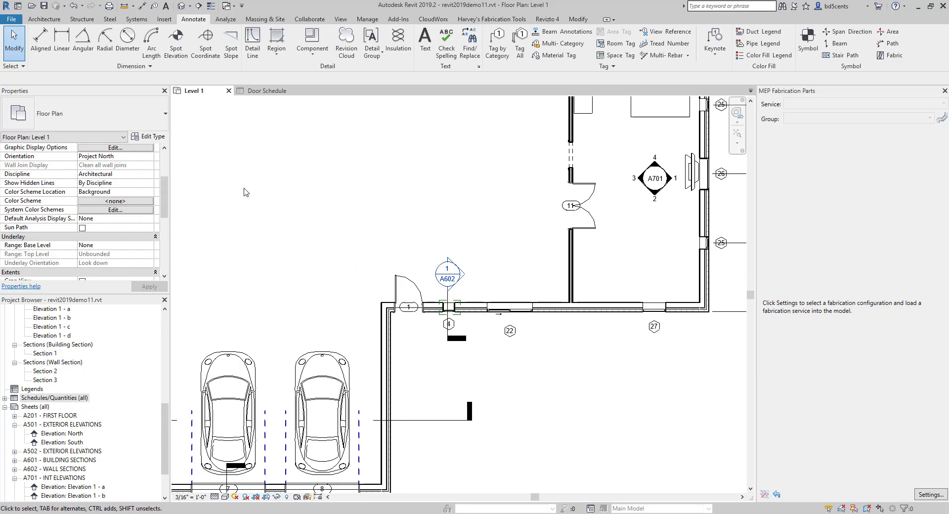
Step: Return to the Door Schedule and rename the NAME OF DOOR column heading to DOORS
left_click(252, 91)
left_click(265, 132)
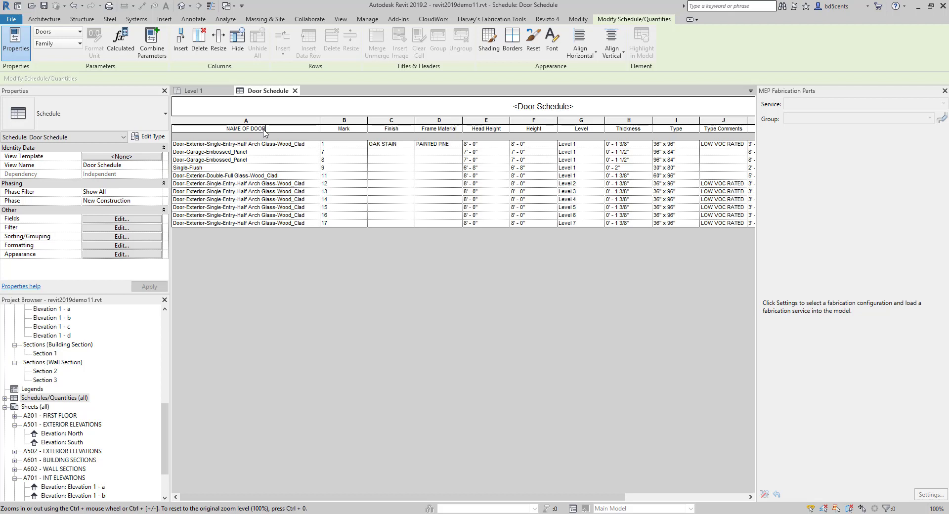
key("BackSpace")
key("BackSpace")
key("BackSpace")
key("BackSpace")
key("BackSpace")
key("BackSpace")
key("BackSpace")
key("BackSpace")
type("MANUFACTU")
key("BackSpace")
key("BackSpace")
key("BackSpace")
key("BackSpace")
key("BackSpace")
key("BackSpace")
key("BackSpace")
key("BackSpace")
type("DOORS")
double_click(265, 130)
Step: Review the schedule's available and scheduled fields without changes, and expand the Schedules/Quantities group in the Project Browser
left_click(129, 221)
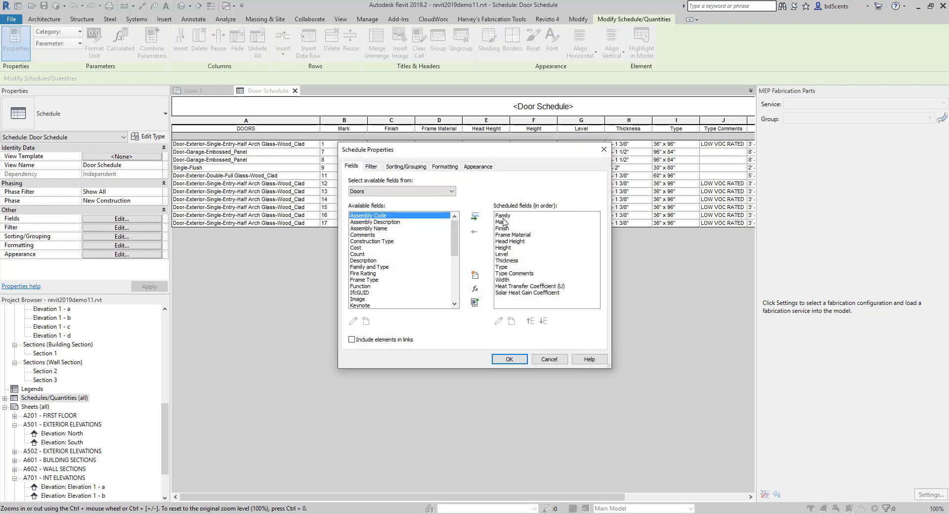
left_click(601, 154)
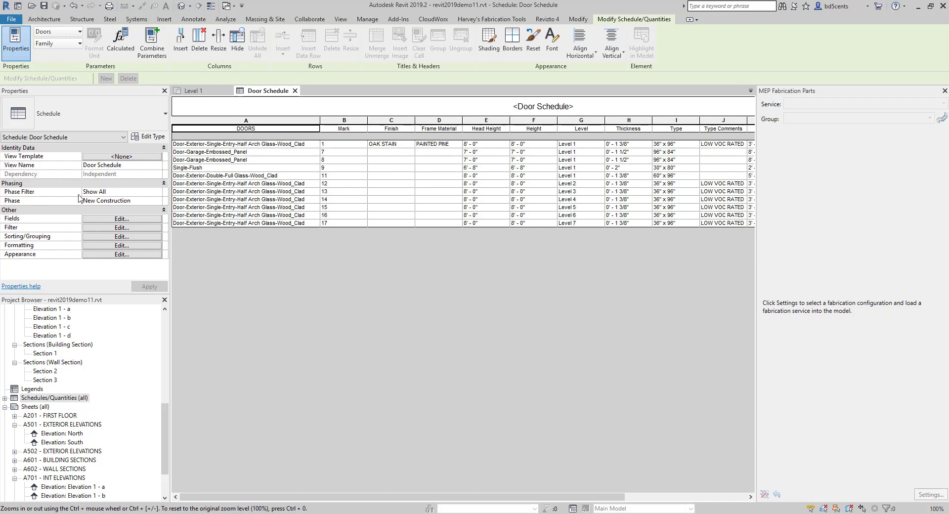
scroll(3, 346, "down", 3)
scroll(3, 382, "up", 2)
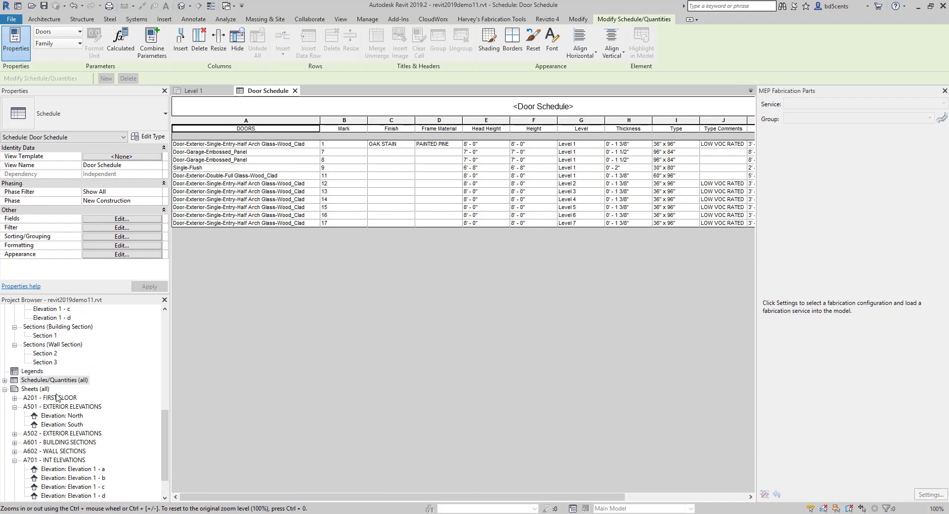
left_click(4, 380)
right_click(38, 390)
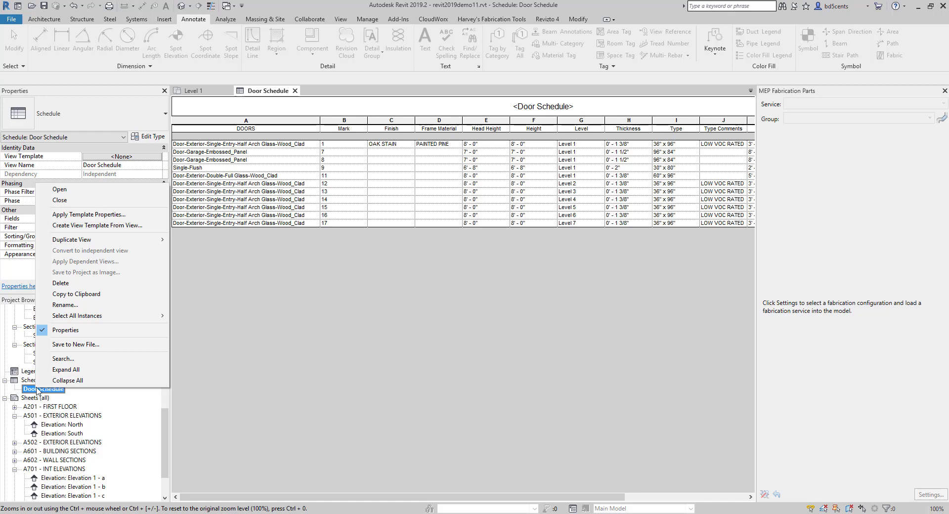
left_click(64, 330)
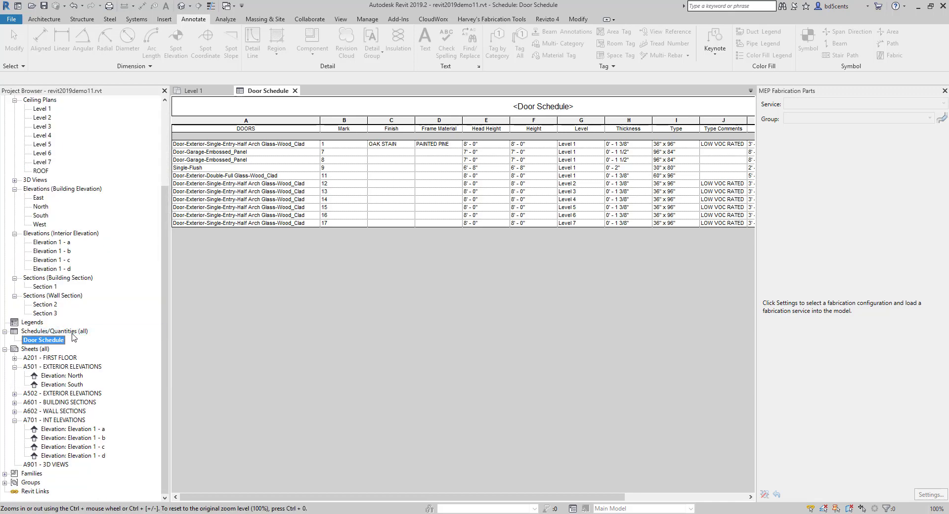
right_click(44, 343)
left_click(74, 281)
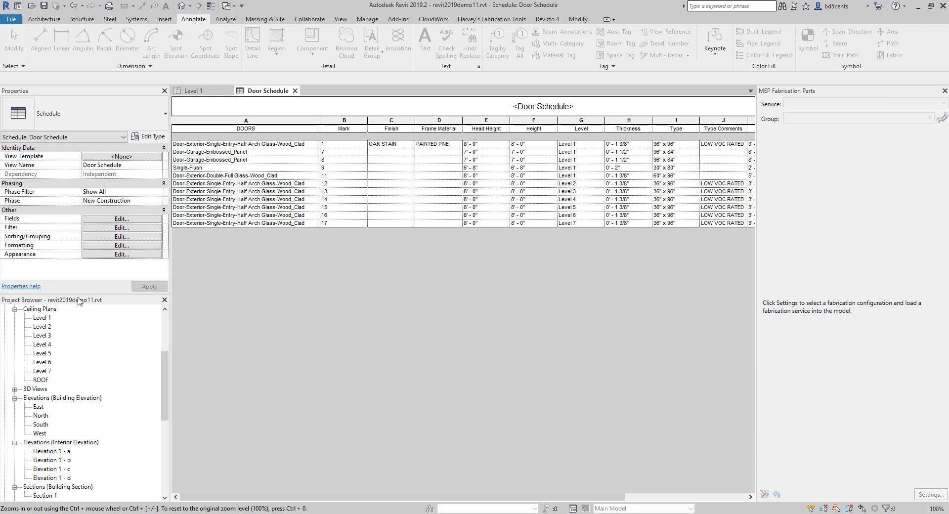
Step: Switch to the Level 1 plan, reopen the Door Schedule from the Project Browser, and review its Formatting settings without changes
scroll(56, 441, "down", 1)
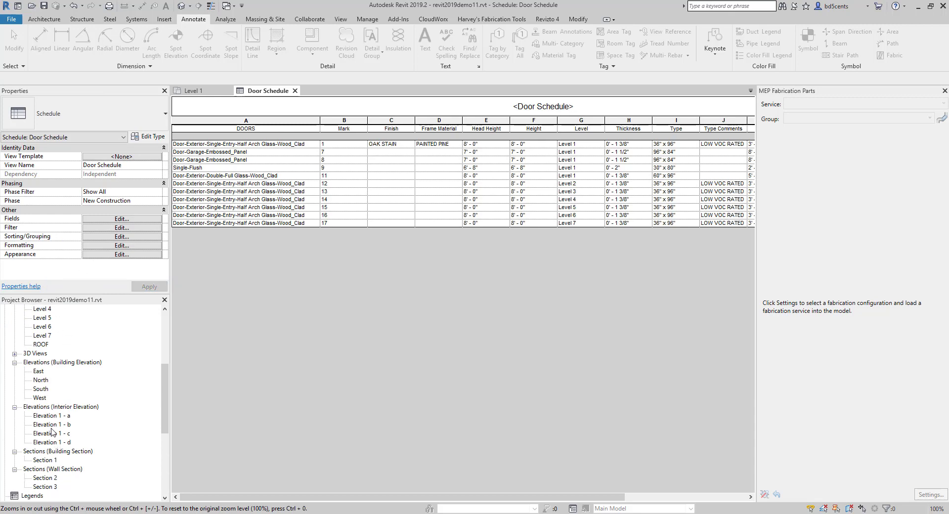
scroll(53, 433, "down", 1)
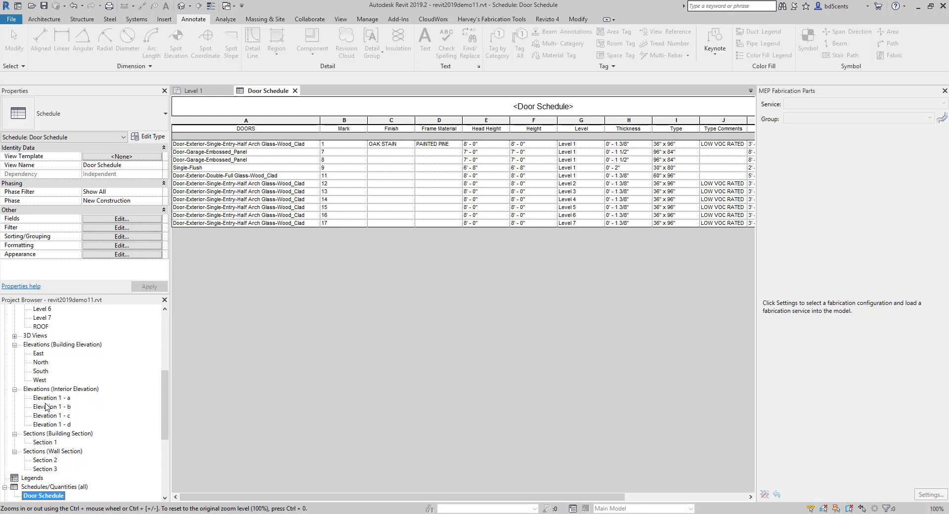
scroll(49, 407, "up", 1)
scroll(46, 410, "down", 2)
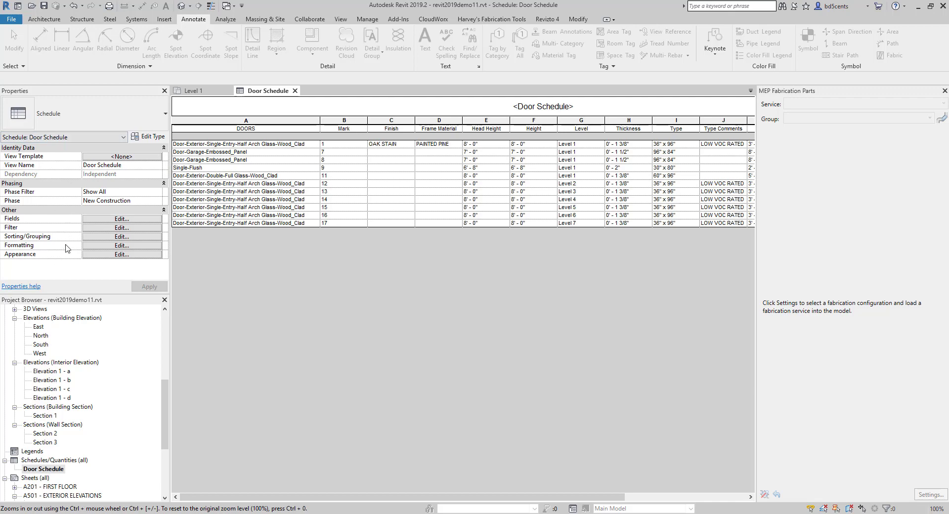
left_click(194, 91)
left_click(44, 468)
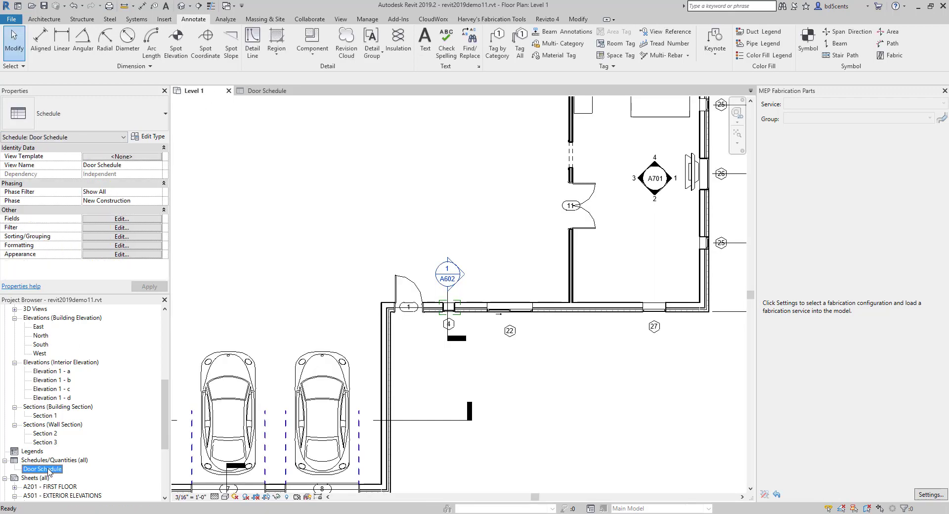
right_click(49, 467)
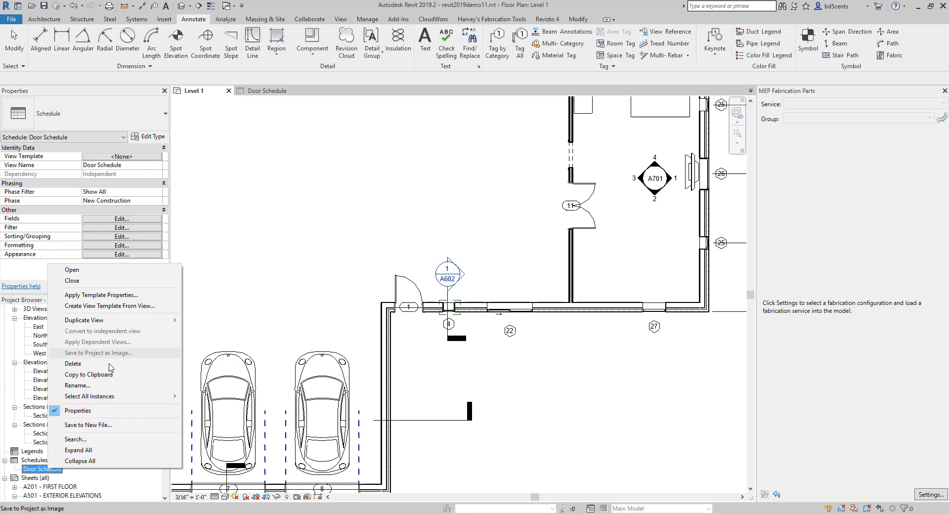
left_click(101, 270)
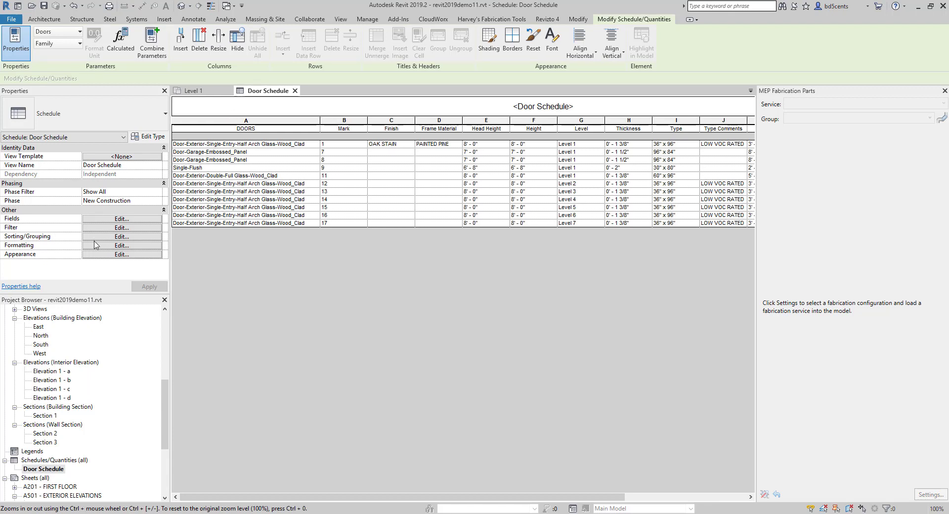
left_click(120, 246)
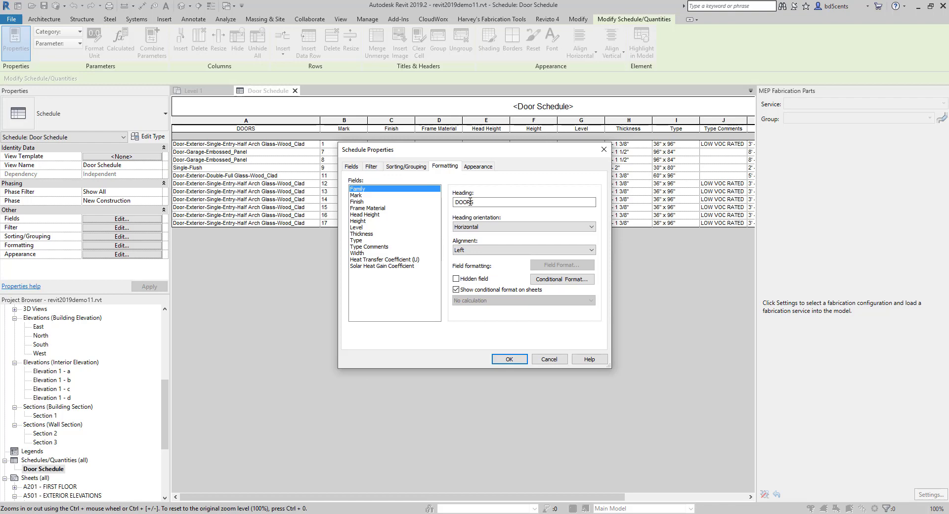
left_click(603, 149)
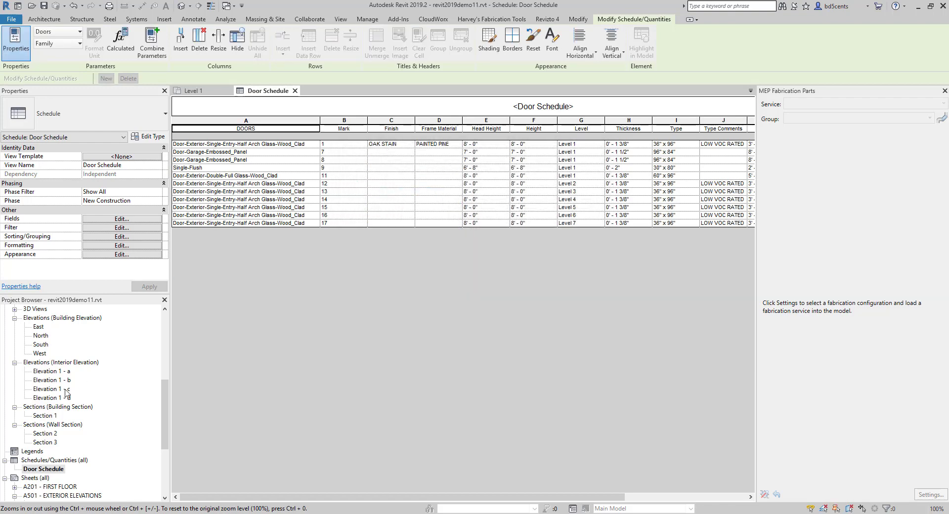
Step: Set the DOORS column heading's font to Calibri in bold
left_click(54, 467)
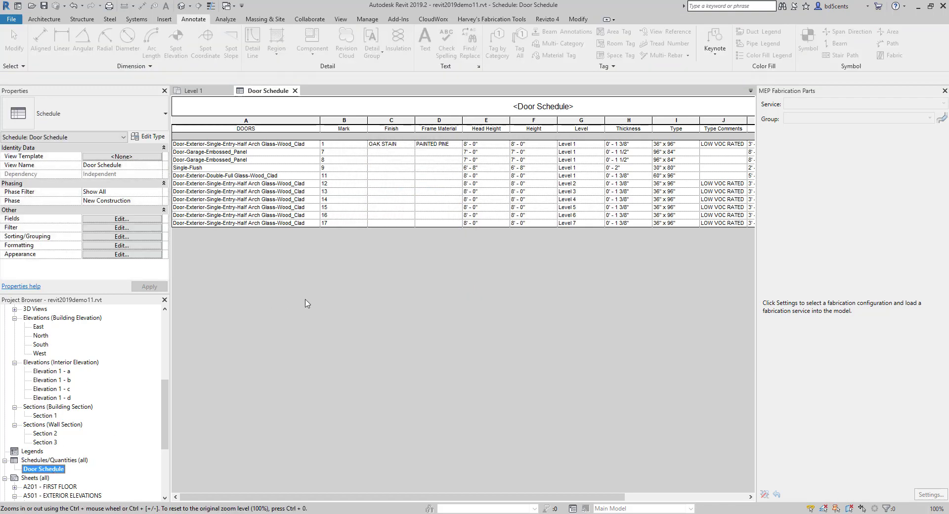
left_click(277, 92)
left_click(265, 128)
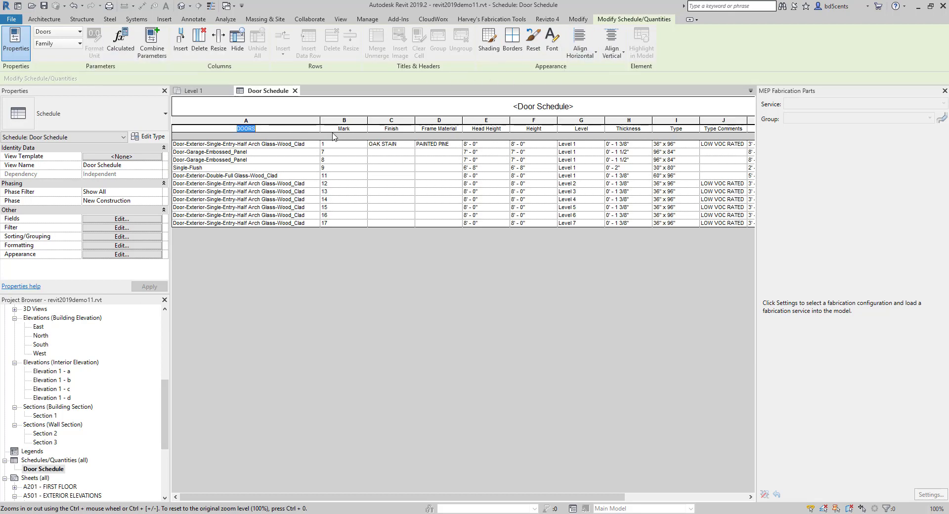
left_click(383, 144)
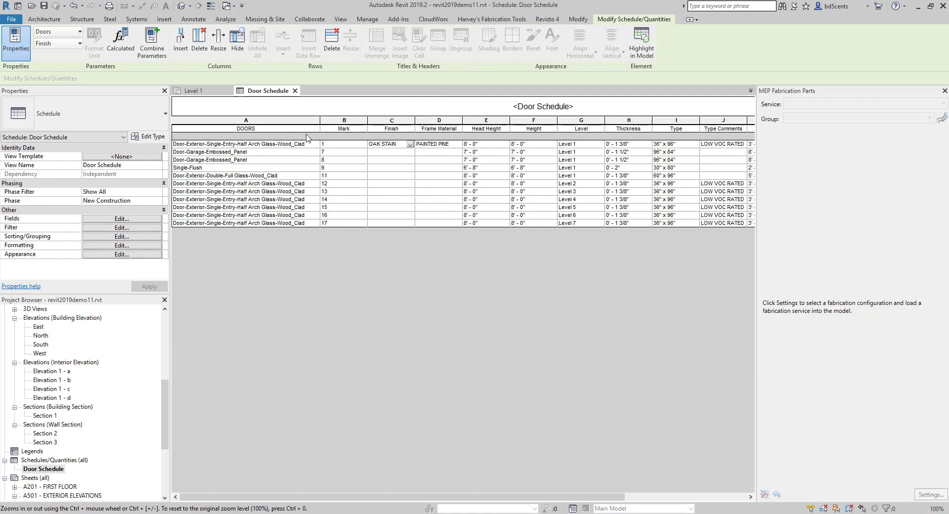
left_click(549, 44)
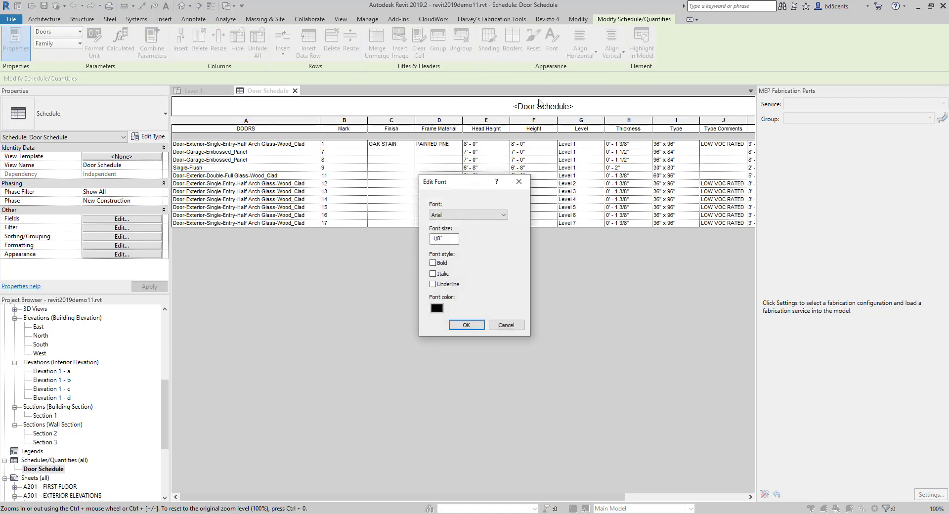
left_click(503, 215)
scroll(445, 379, "down", 5)
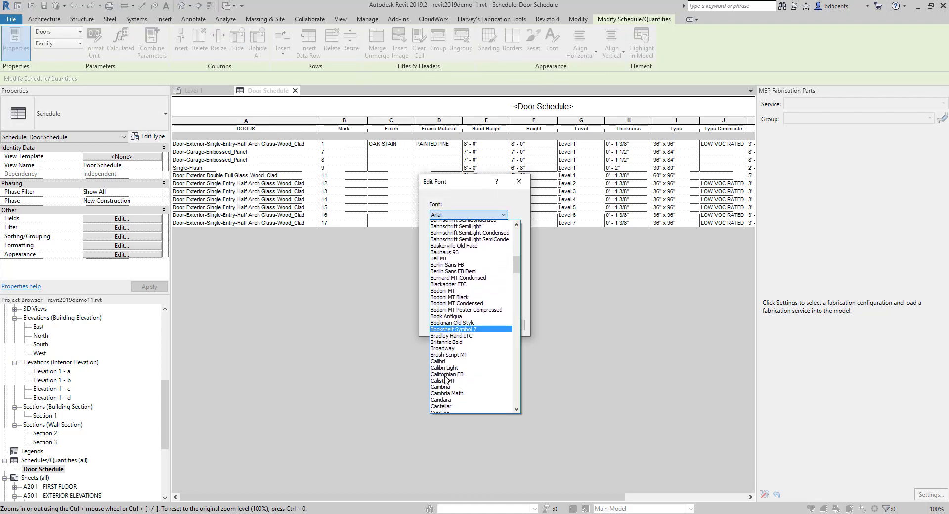
left_click(441, 361)
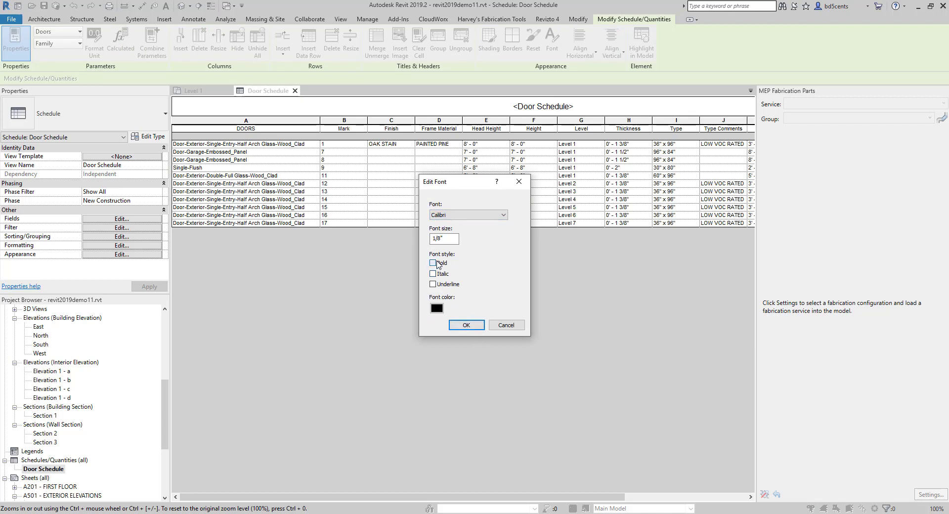
left_click(466, 325)
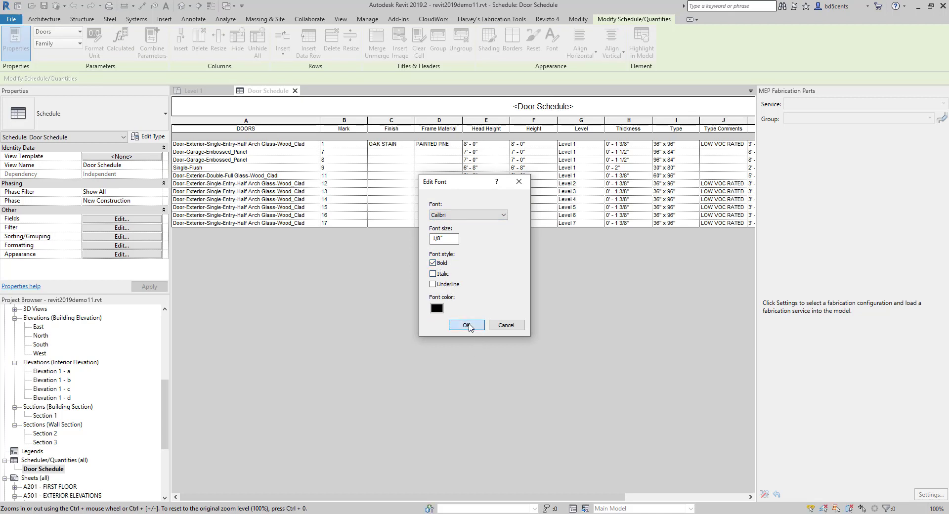
Step: Reset the DOORS column heading's font overrides to the default appearance
double_click(271, 130)
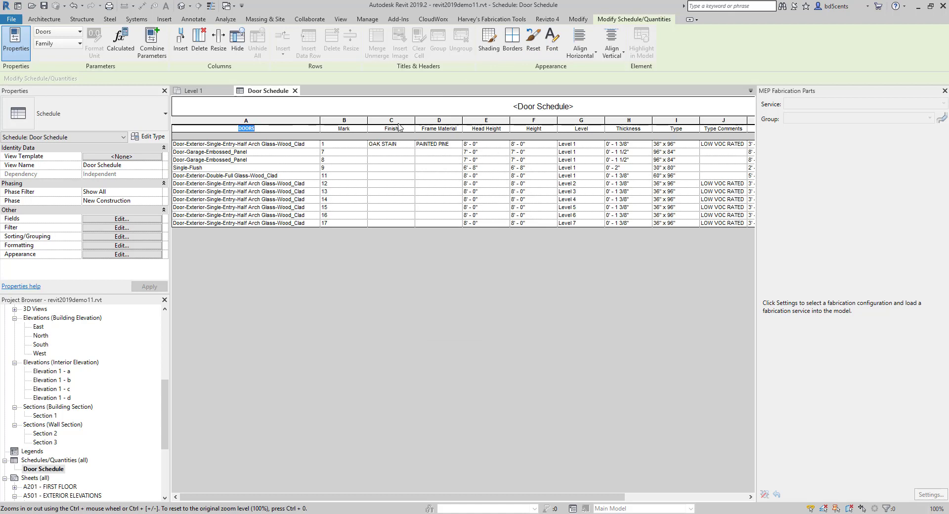
left_click(530, 40)
left_click(285, 128)
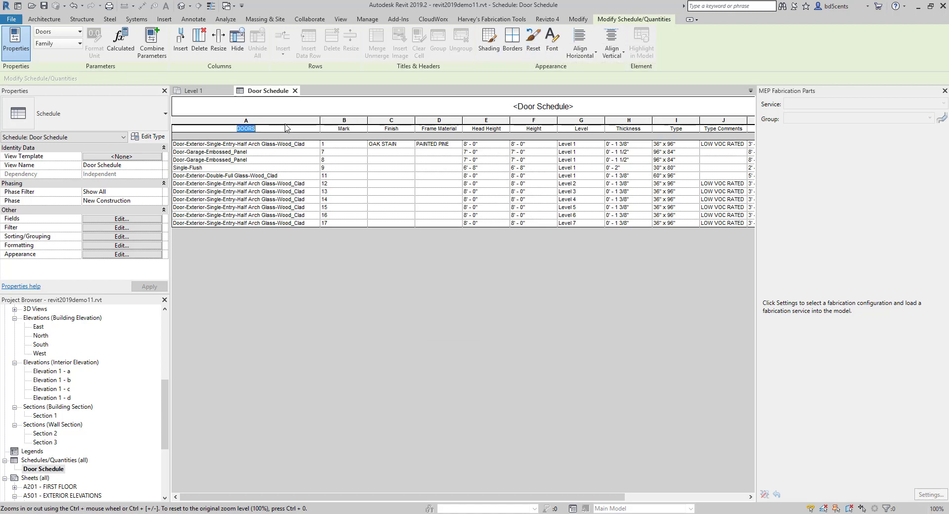
Step: Rename the Mark, Finish and Frame Material column headings in capitals as MARK, FINISH and FRAME MATERIAL
left_click(348, 128)
key("Tab")
type("FINISH")
key("Tab")
type("F")
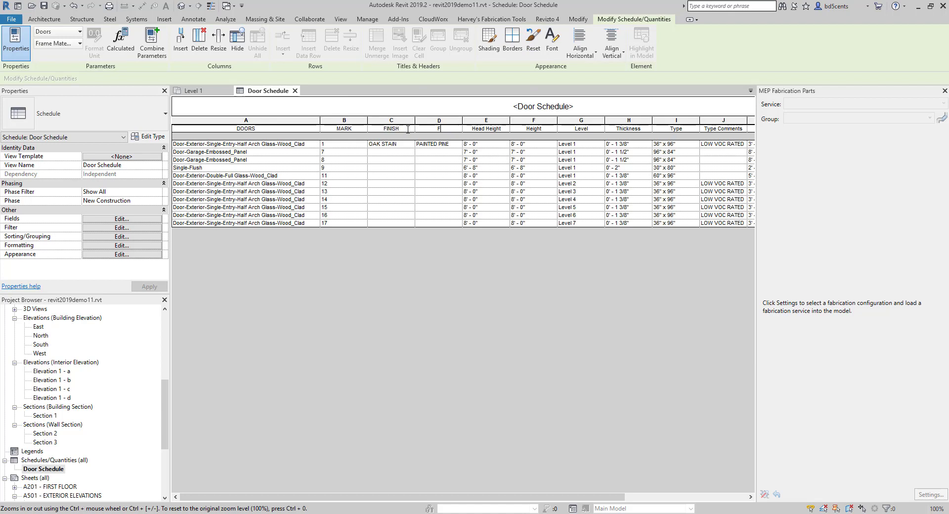
type("RAME MATERIAL")
key("Return")
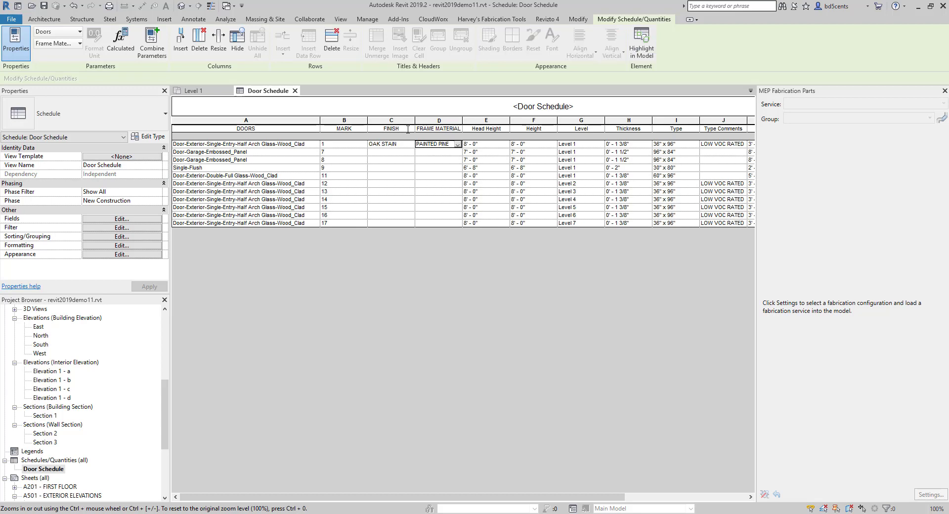
Step: Rename the Head Height and Height column headings in capitals as HEAD HEIGHT and HEIGHT
left_click(474, 130)
key("Tab")
key("Tab")
key("Tab")
key("Tab")
key("Tab")
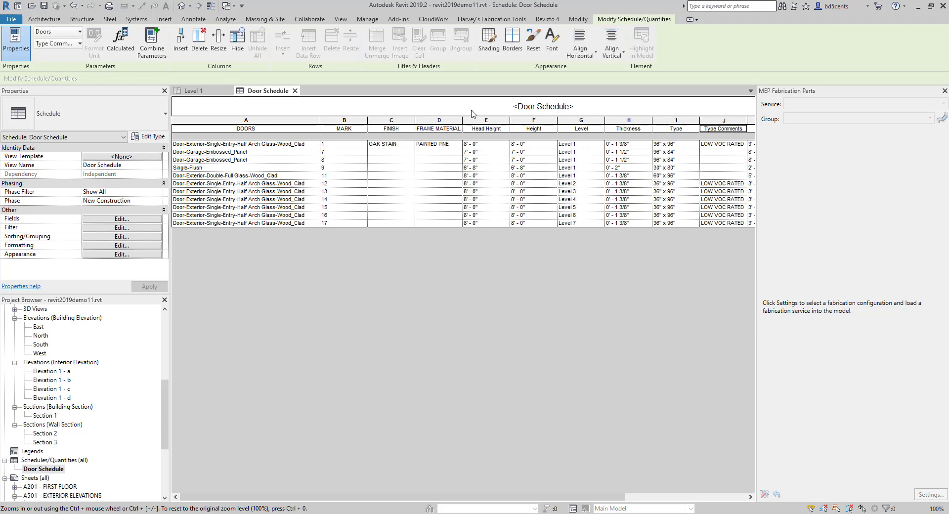
key("Tab")
key("Tab")
key("Tab")
left_click(321, 127)
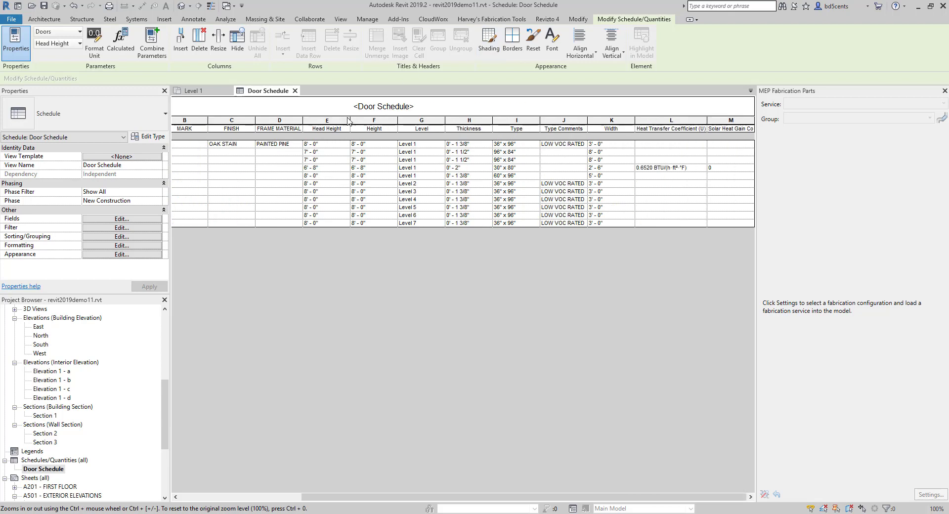
left_click(338, 129)
type("HEAD HEIGHT")
key("Tab")
type("HEIGHT")
key("Tab")
Step: Rename the Level, Thickness and Type column headings in capitals as LEVEL, THICKNESS and TYPE
type("LE")
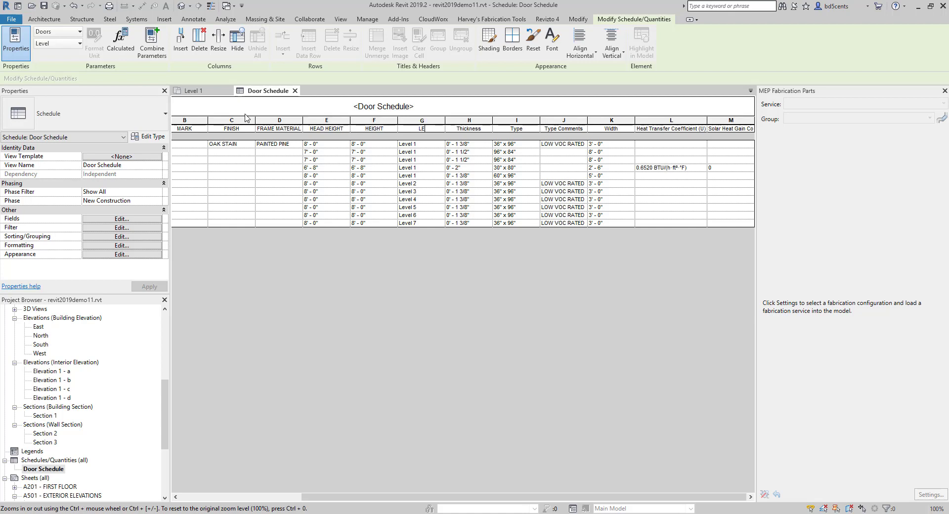
type("VEL")
key("Tab")
type("THICKNESS")
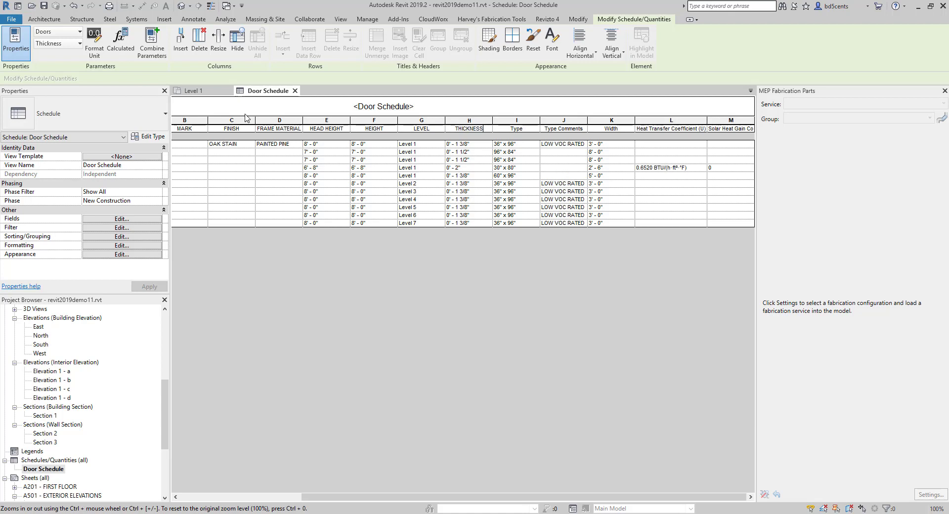
key("Tab")
type("TYPE")
key("Tab")
Step: Rename the Type Comments and Width column headings in capitals as TYPE COMMENTS and WIDTH
type("TYP")
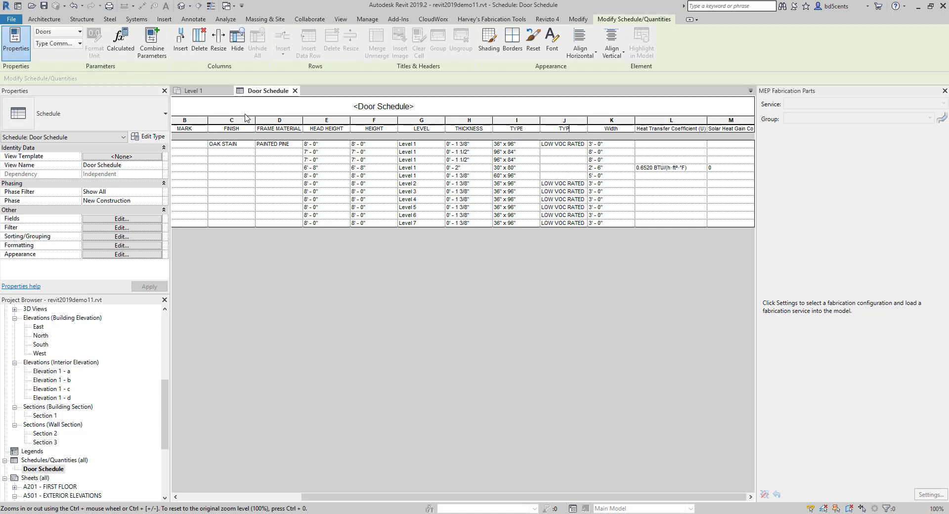
type("E COMMENTS")
key("Tab")
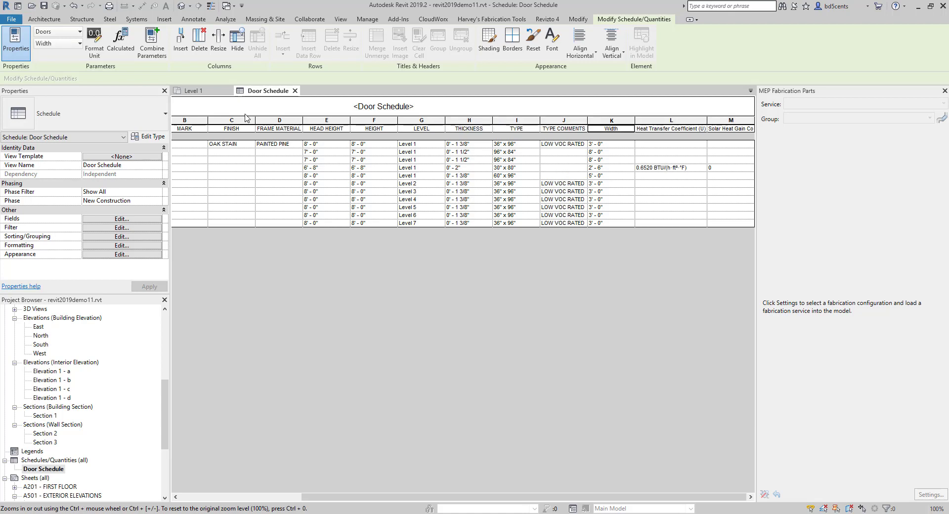
type("WIDTH")
key("Tab")
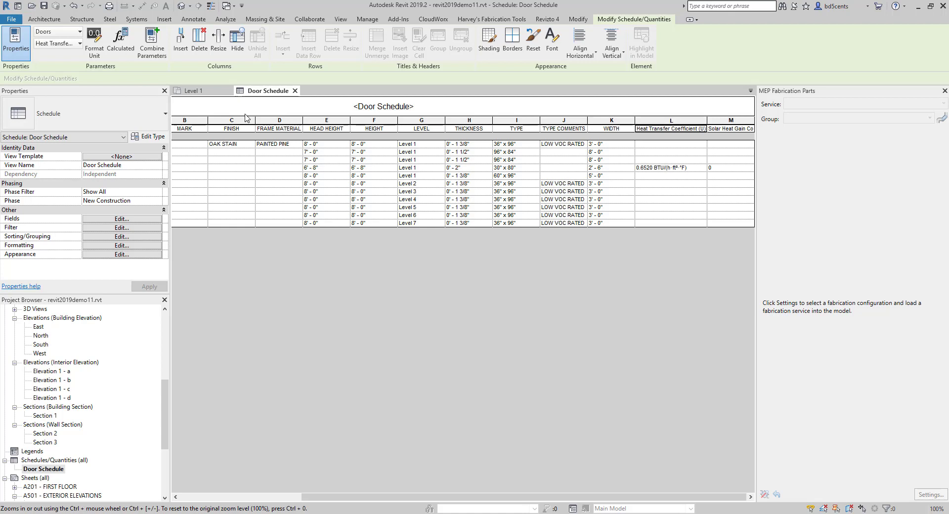
Step: Rename the DOORS column heading as DOOR STYLE
key("Tab")
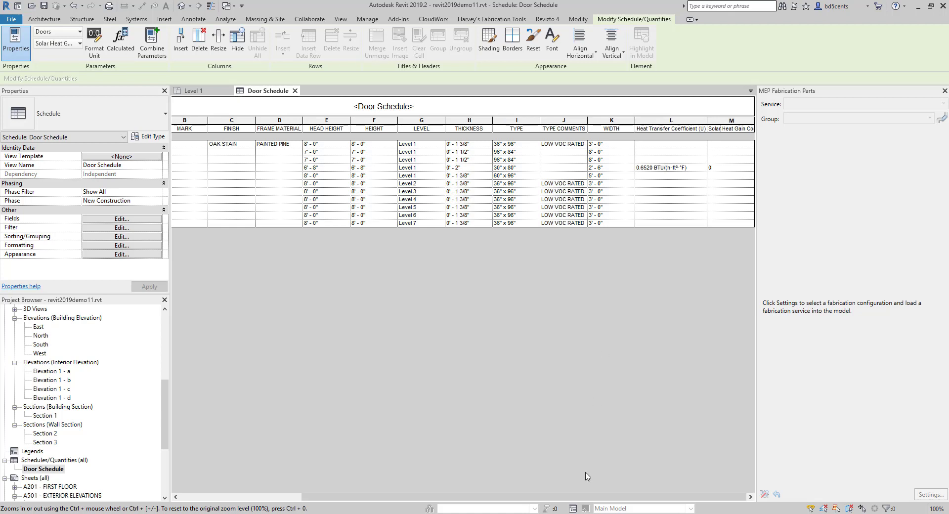
left_click_drag(503, 505, 416, 499)
scroll(502, 472, "right", 3)
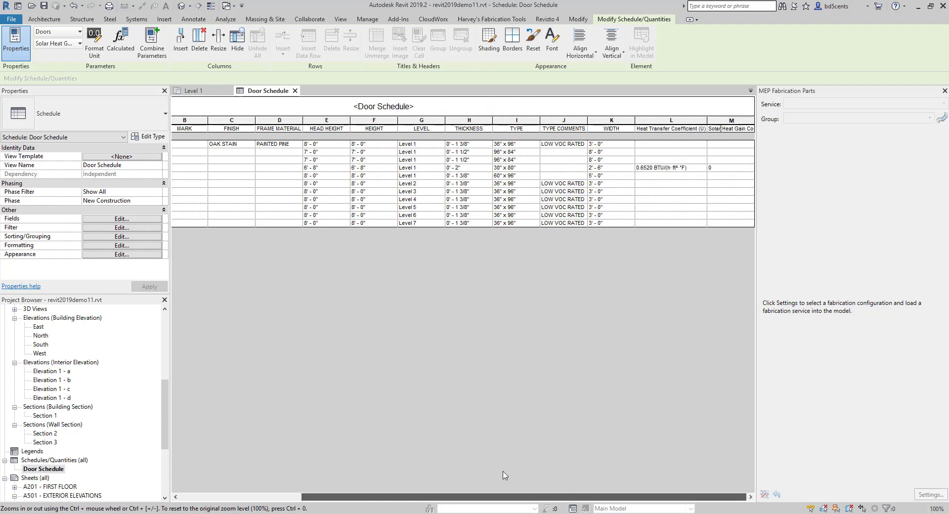
scroll(211, 432, "left", 3)
scroll(410, 277, "right", 3)
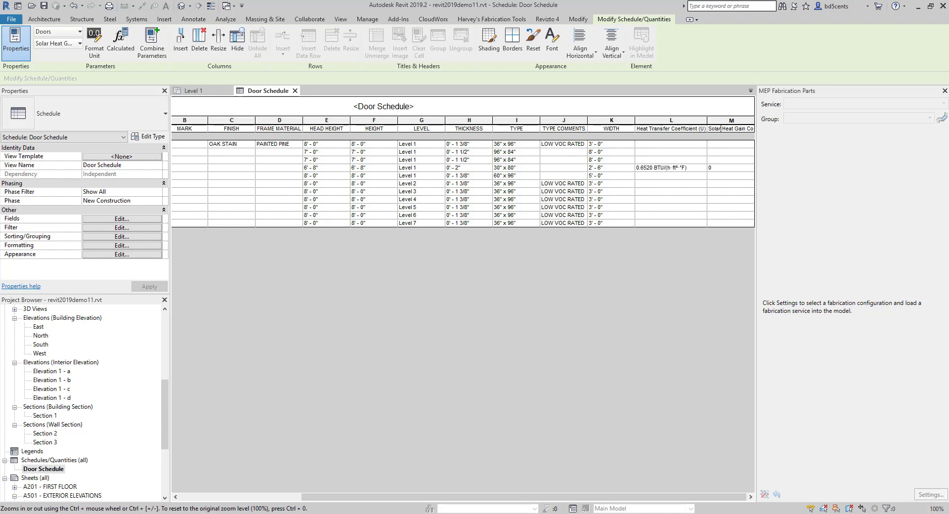
left_click_drag(376, 496, 252, 496)
left_click(239, 129)
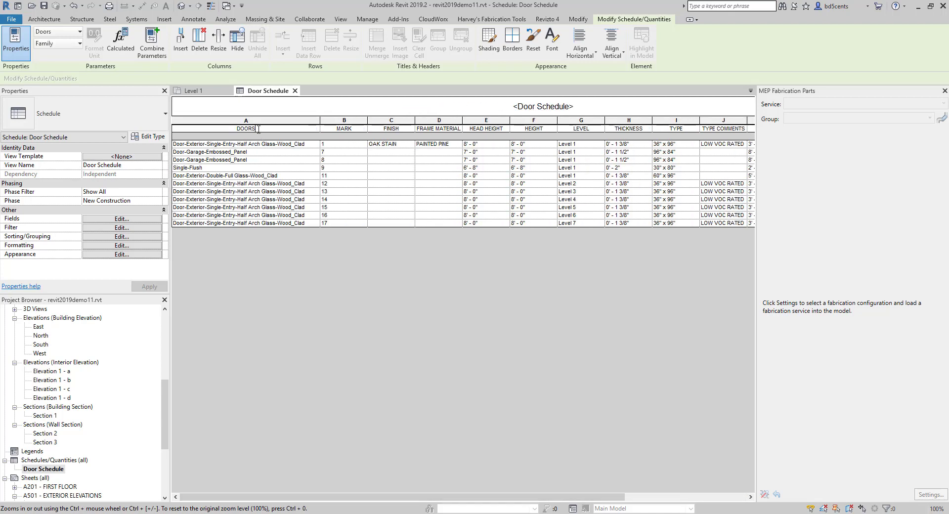
left_click(228, 129)
type("DOOR STYLE")
key("Tab")
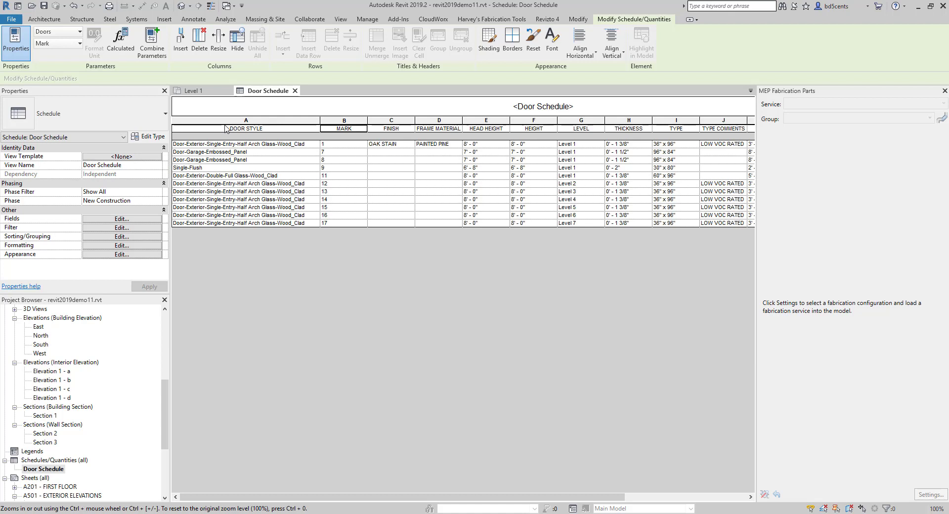
Step: Re-enter the MARK heading as MARK and the FINISH heading as FINIAH, and abbreviate FRAME MATERIAL to FR. MAT
type("FK")
key("Tab")
type("FINIAH")
key("Tab")
type("FR")
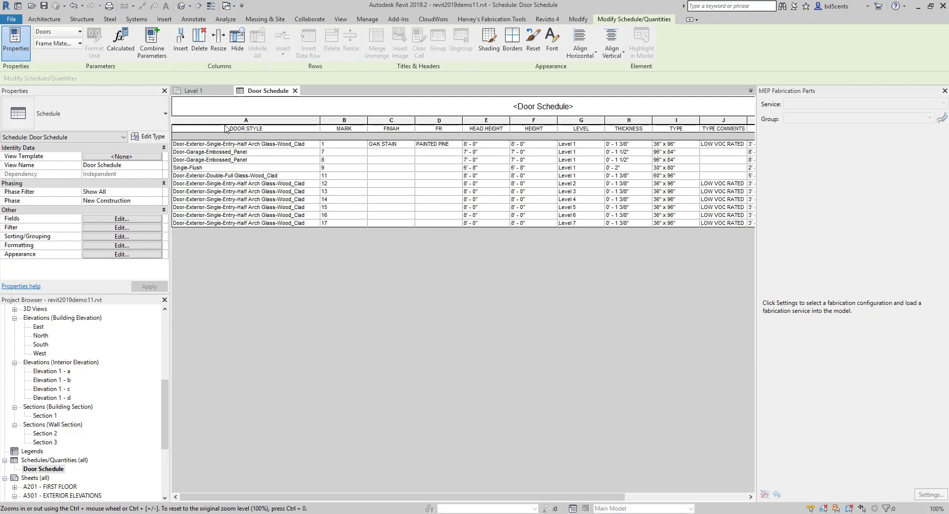
type(". MAT")
key("Tab")
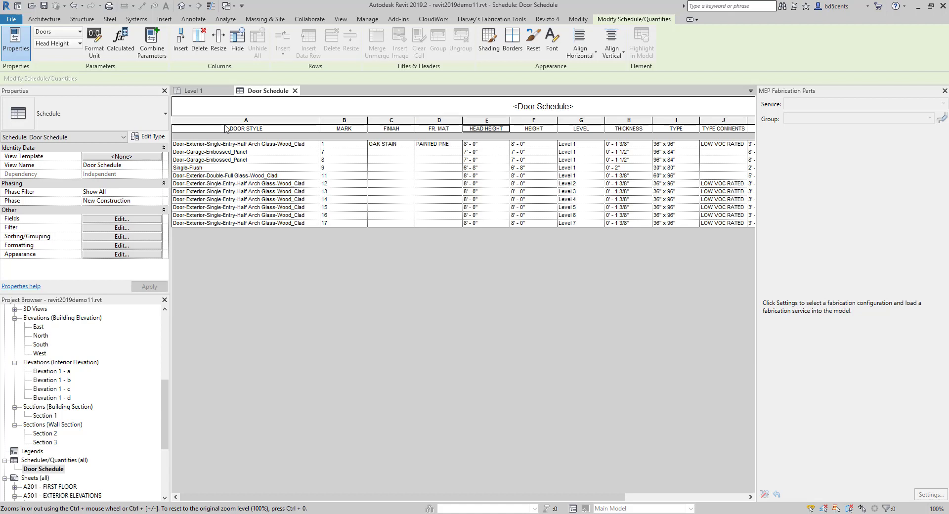
Step: Re-enter the HEAD HEIGHT heading and rename the LEVEL and THICKNESS column headings as FLOOR # and THK
type("HEAD HEIGHT")
key("Tab")
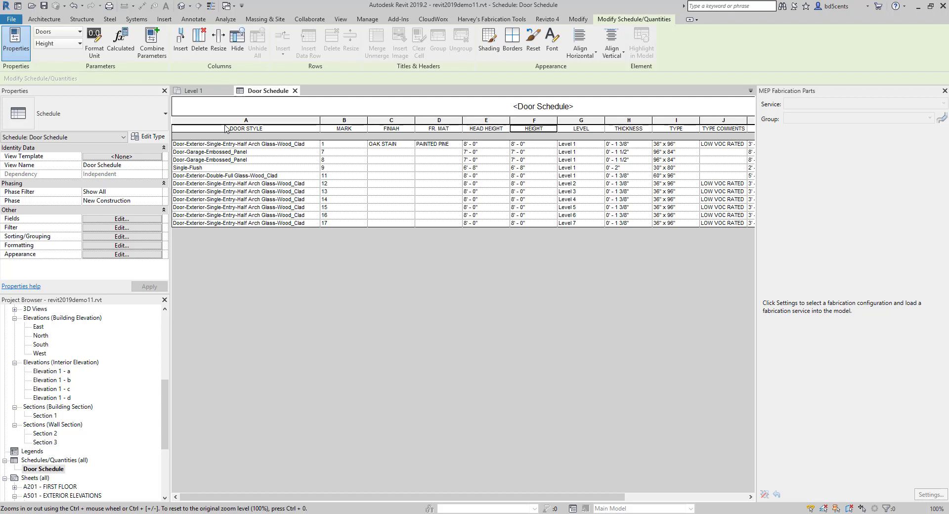
key("Tab")
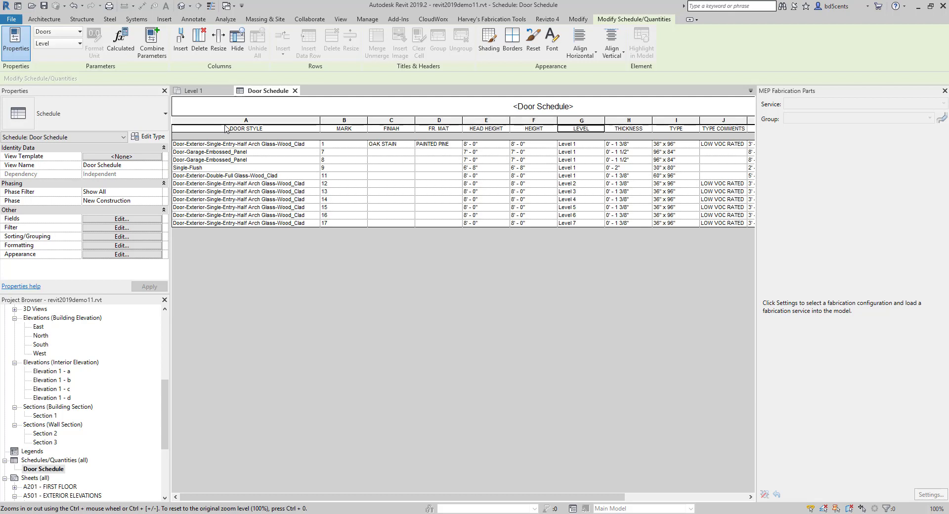
type("FLOOR #")
key("Tab")
type("T")
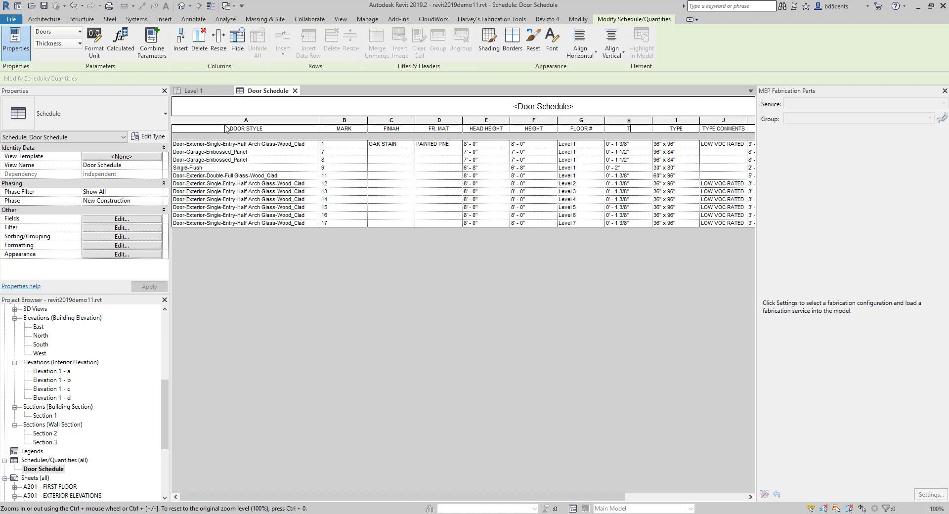
key("Tab")
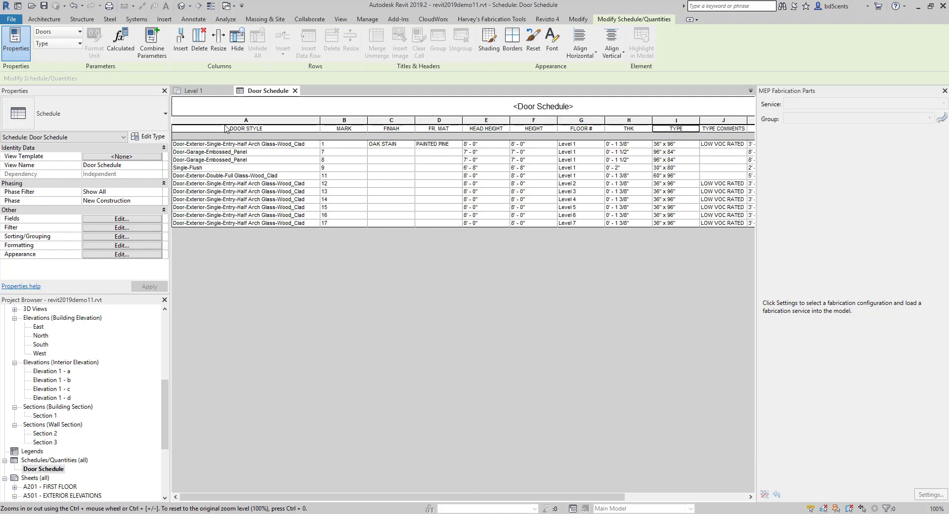
Step: Rename the TYPE and TYPE COMMENTS column headings as DOOR TYPE and NOTES
type("DOOR TYPE")
key("Tab")
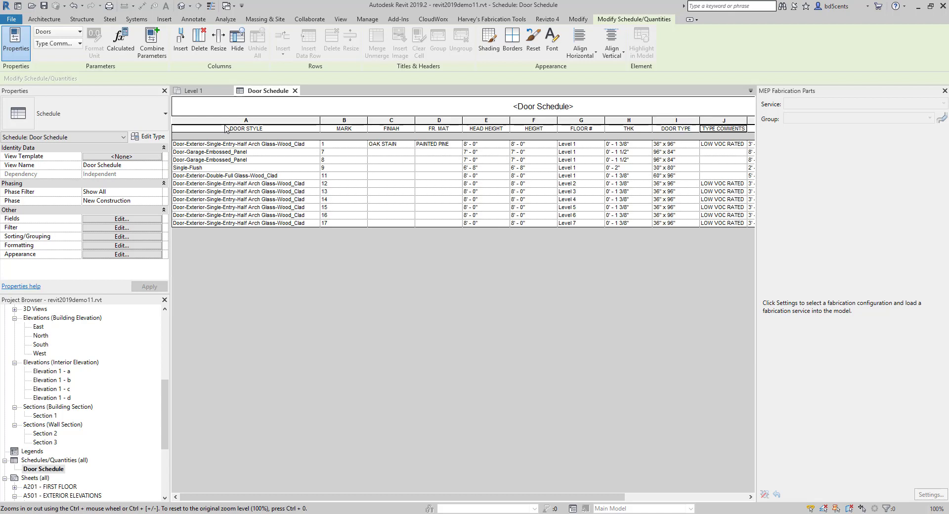
type("NOTES")
key("Tab")
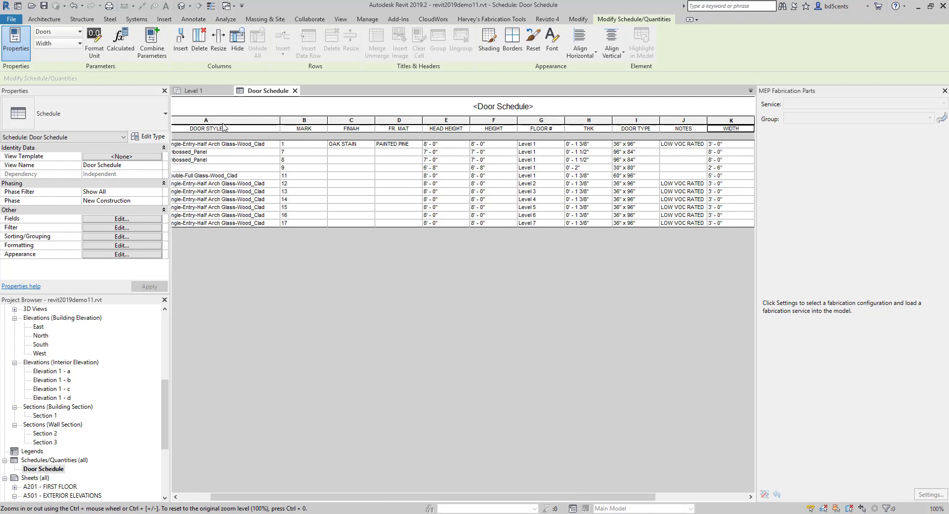
Step: Rename the Heat Transfer Coefficient (U) and Solar Heat Gain Coefficient column headings as U-VALUE and SHGC
key("Tab")
type("U")
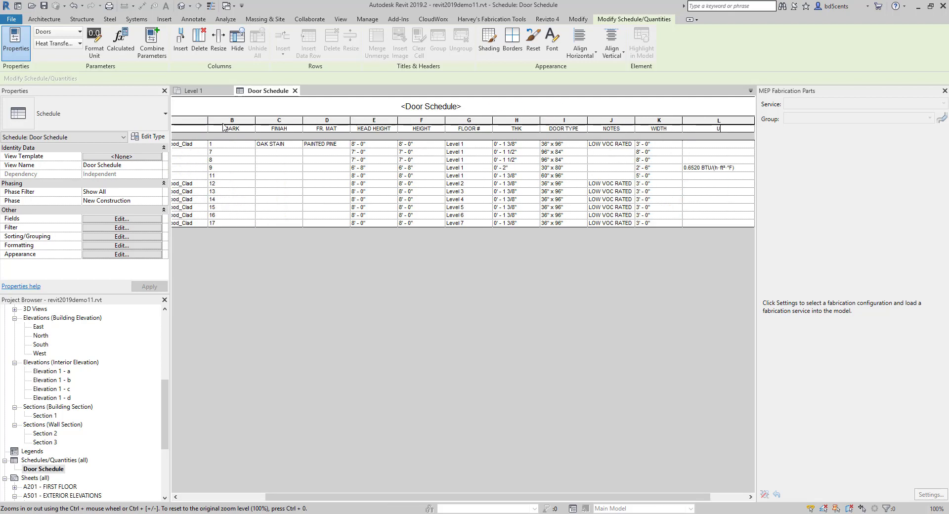
type("-VALUE")
key("Tab")
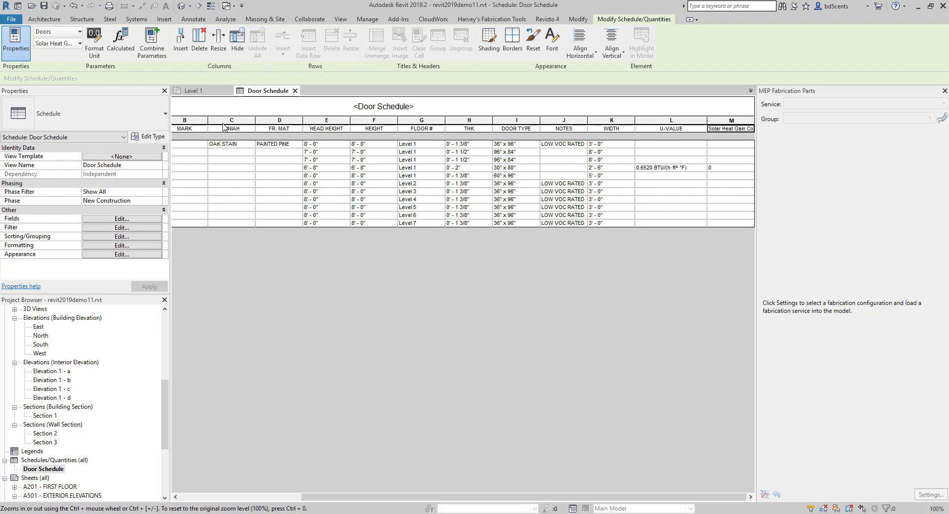
type("SHGC")
left_click(687, 192)
left_click(690, 144)
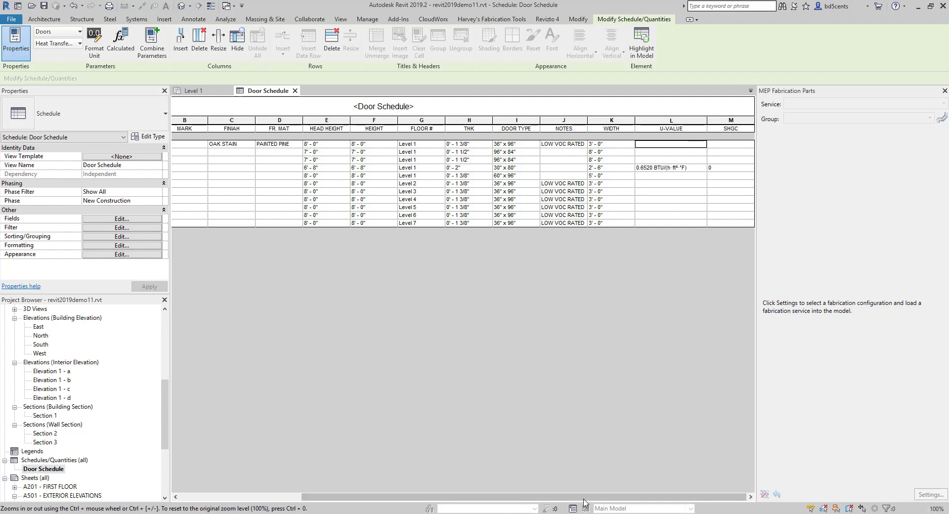
Step: Correct the misspelled FINIAH column heading to FINISH
left_click_drag(621, 496, 314, 491)
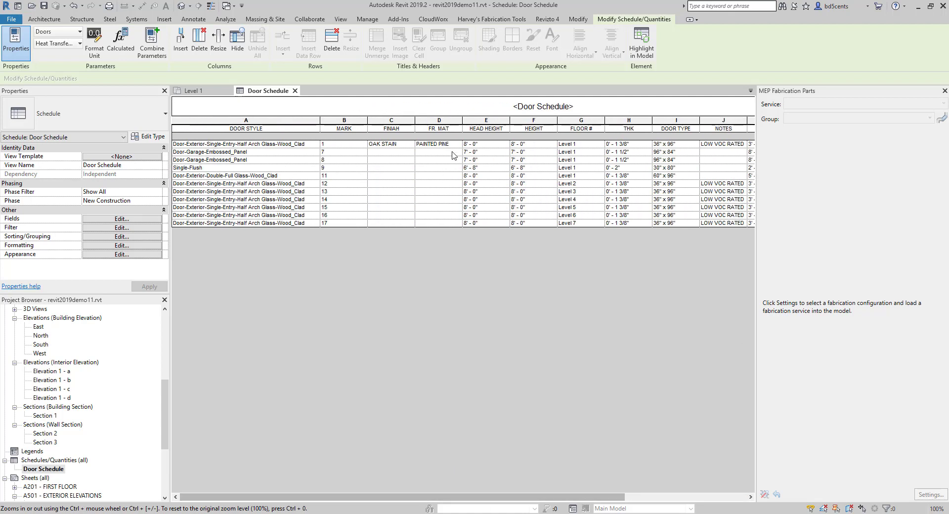
left_click(396, 129)
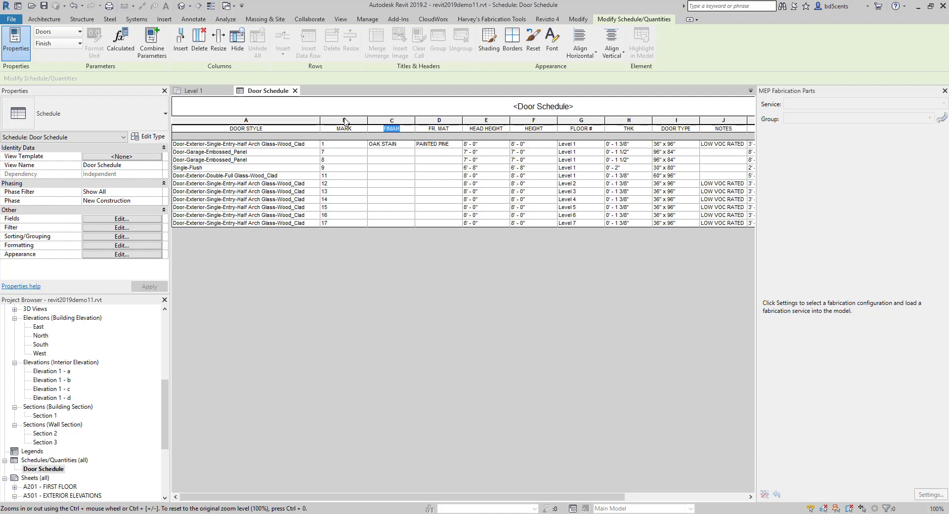
type("FIN")
Step: Open the schedule's field settings and move the Mark field ahead of Family in the scheduled field order
left_click(108, 219)
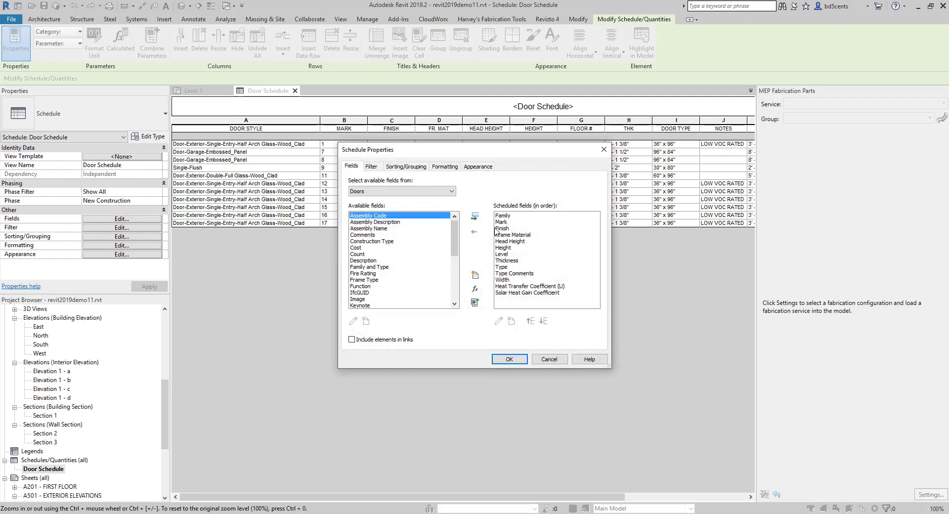
left_click(502, 223)
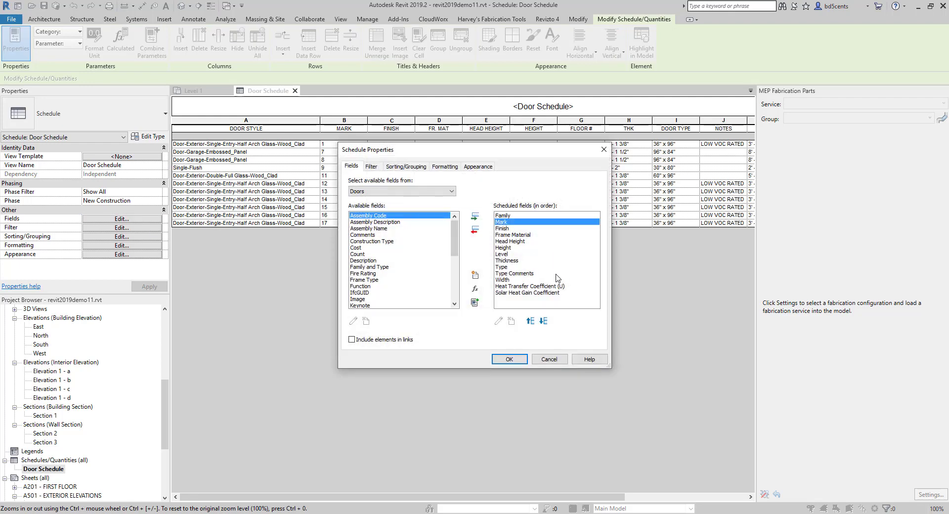
left_click(529, 320)
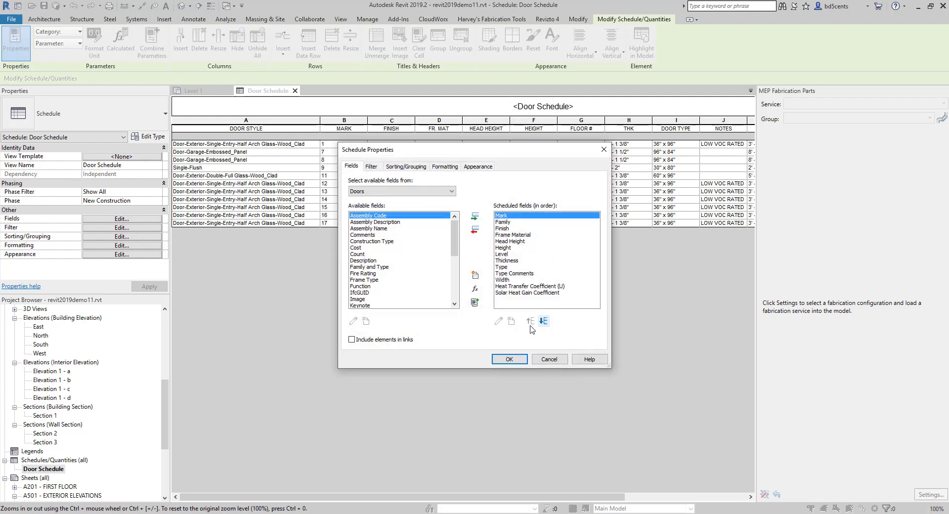
Step: Move the Type field up the scheduled field order to directly after Family
left_click(510, 235)
left_click(511, 267)
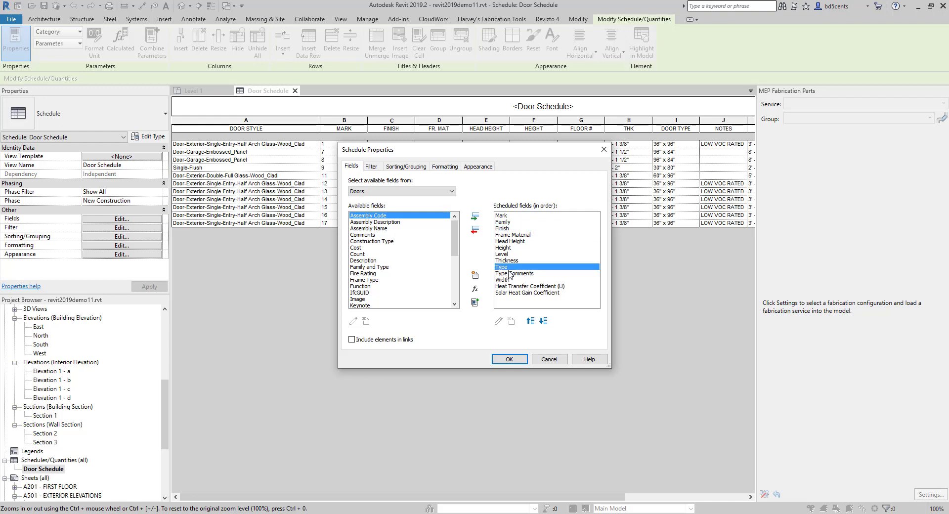
left_click(530, 321)
left_click(530, 321)
left_click(530, 320)
left_click(530, 321)
left_click(530, 321)
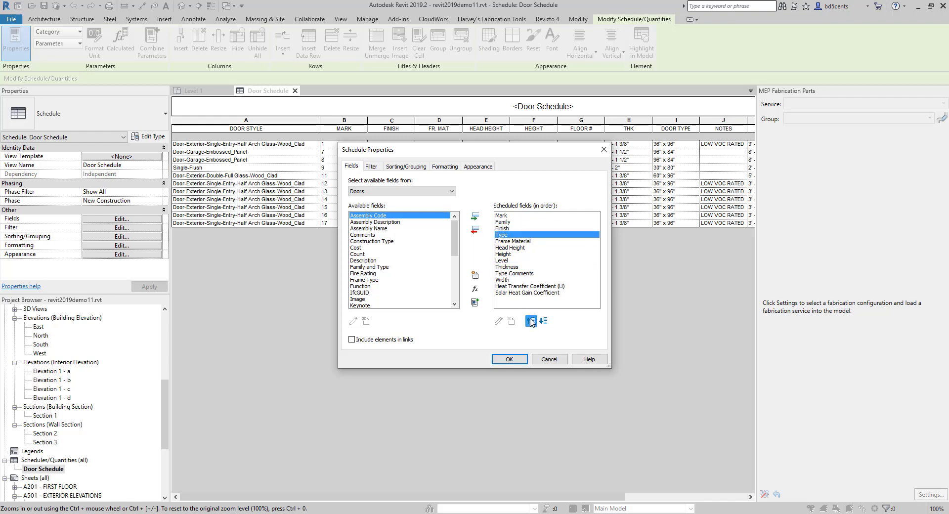
left_click(530, 320)
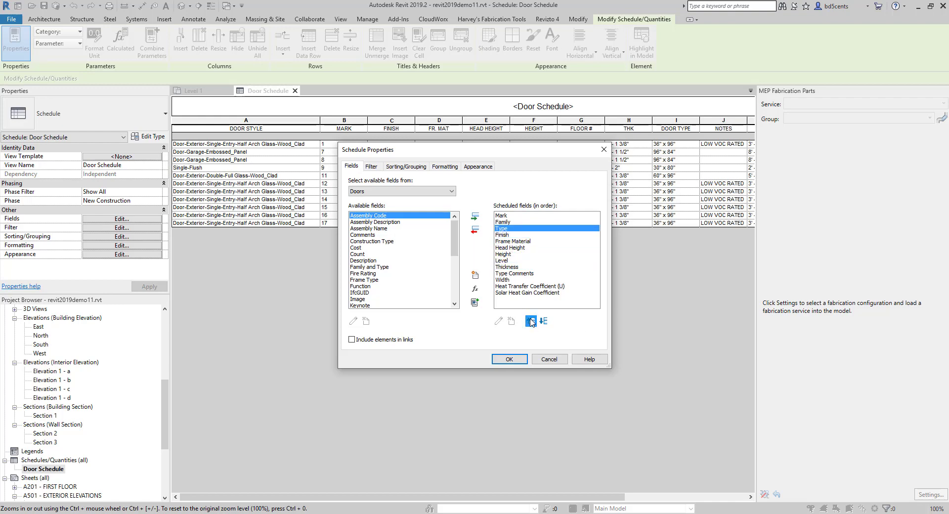
Step: Move the Level field up the scheduled field order to directly after Type
left_click(504, 261)
left_click(530, 321)
left_click(530, 321)
left_click(531, 320)
left_click(531, 321)
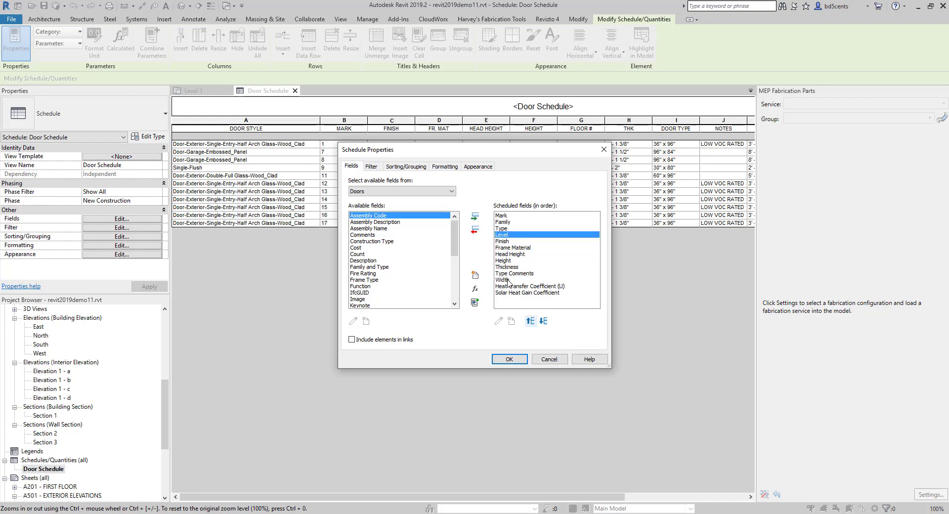
Step: Move the Thickness field up the scheduled field order to directly after Level
left_click(506, 267)
left_click(531, 321)
left_click(530, 321)
left_click(530, 321)
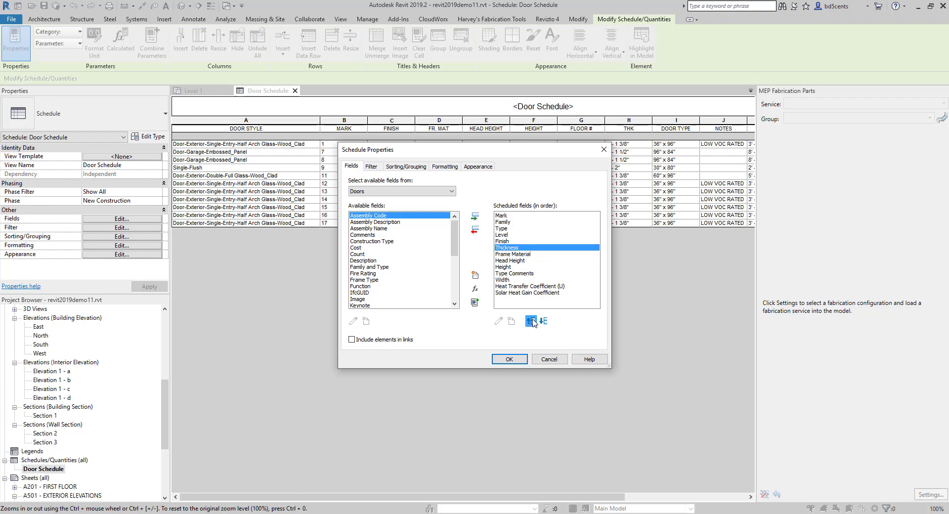
left_click(531, 321)
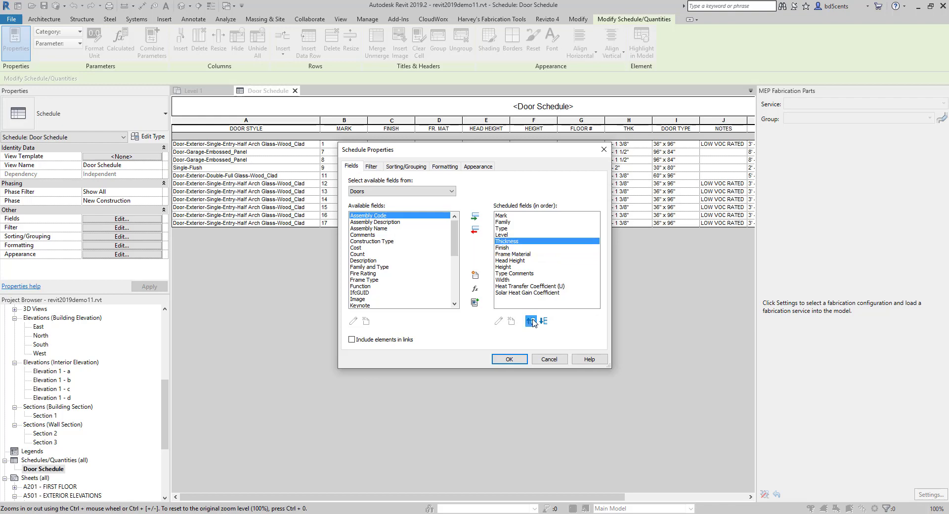
Step: Move the Height field up the scheduled field order to directly after Thickness
left_click(504, 267)
left_click(531, 320)
left_click(531, 321)
left_click(530, 320)
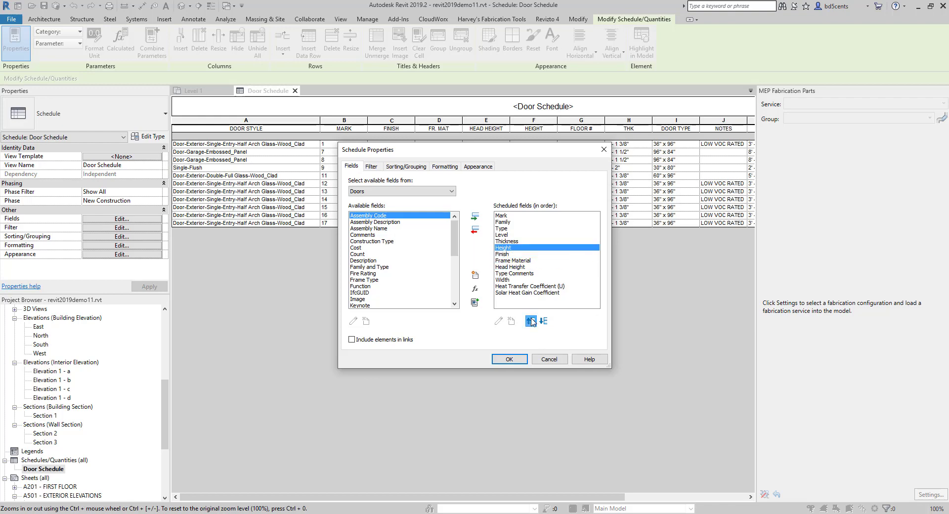
Step: Move the Width field up the scheduled field order to directly after Height
left_click(503, 280)
left_click(531, 320)
left_click(530, 320)
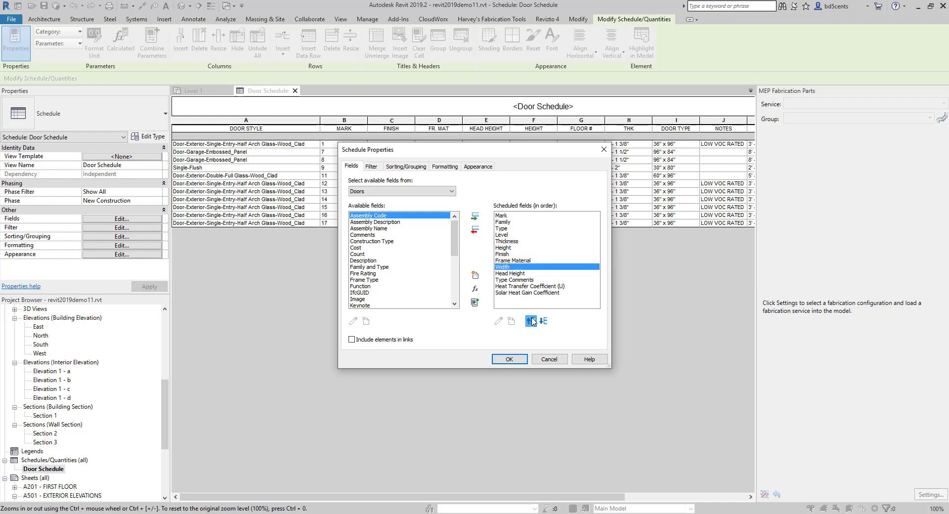
left_click(530, 321)
left_click(531, 321)
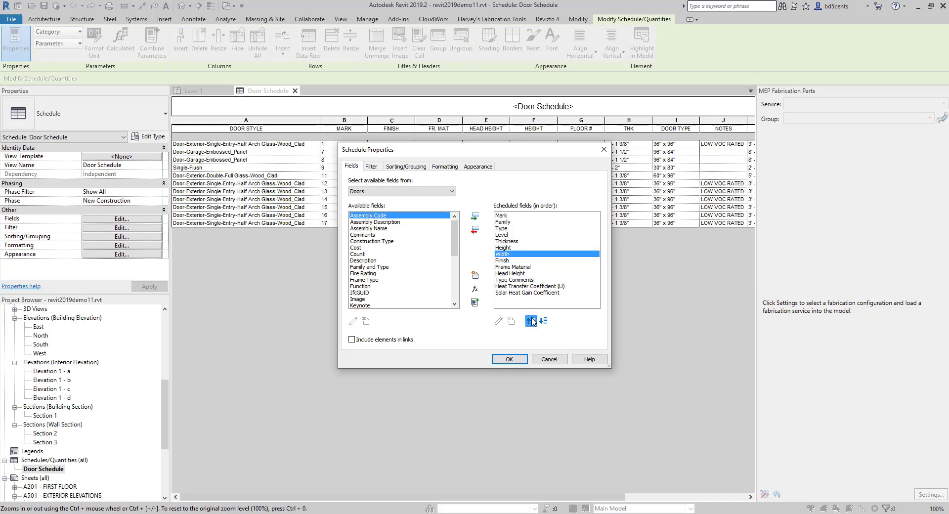
Step: Move the Head Height field up to directly after Width and apply the new field order to the schedule
left_click(510, 274)
left_click(531, 321)
left_click(530, 321)
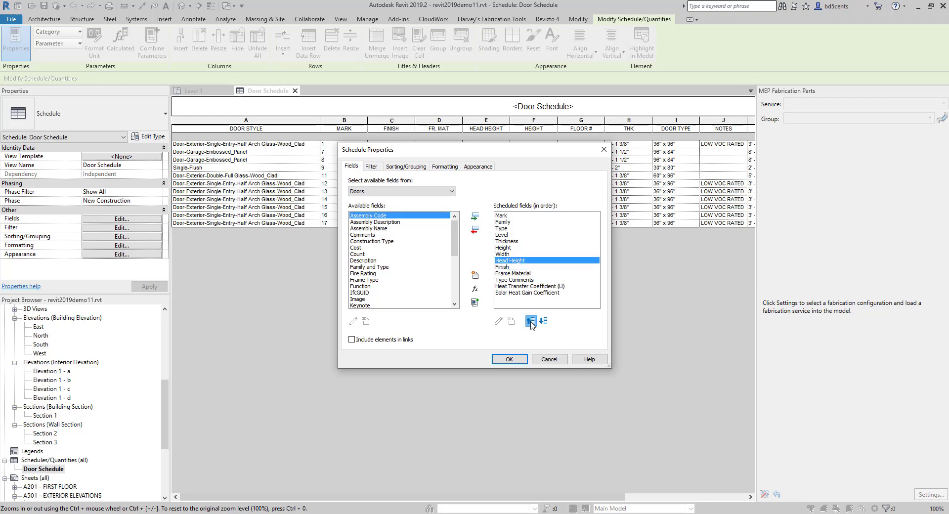
left_click(513, 287)
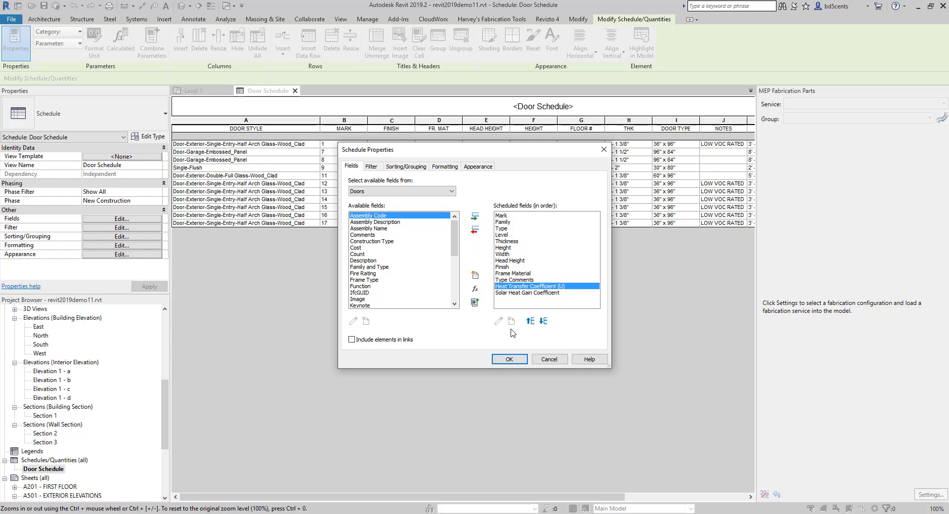
left_click(514, 363)
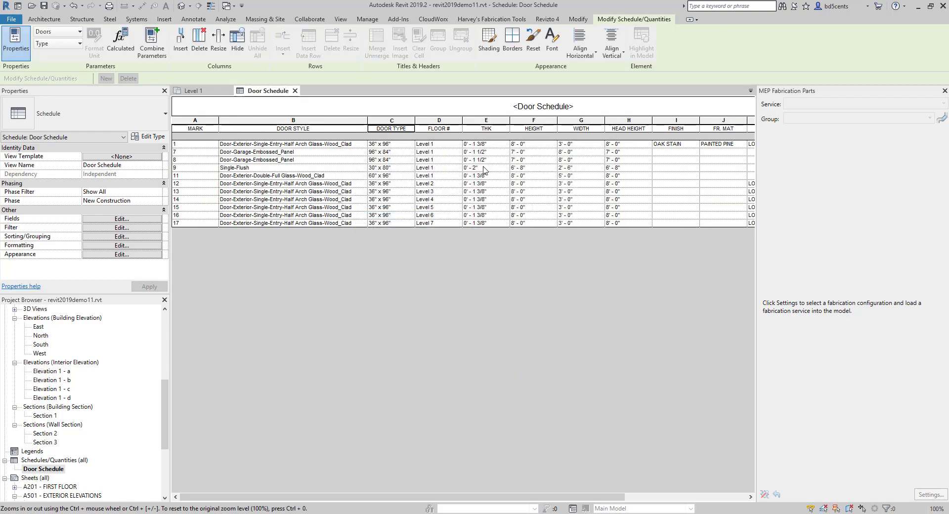
Step: Create a new sheet using the D 22 x 34 Horizontal titleblock
left_click_drag(478, 493, 384, 452)
scroll(52, 456, "down", 3)
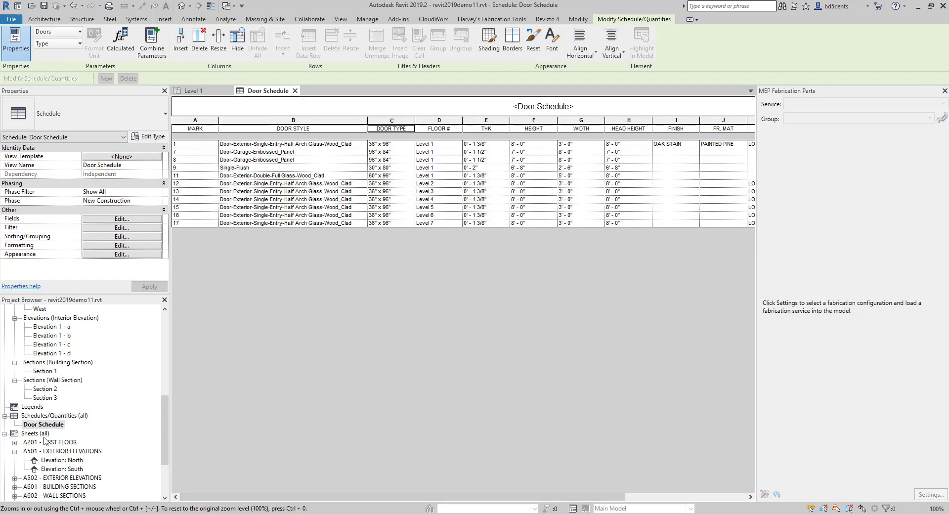
right_click(38, 408)
left_click(58, 417)
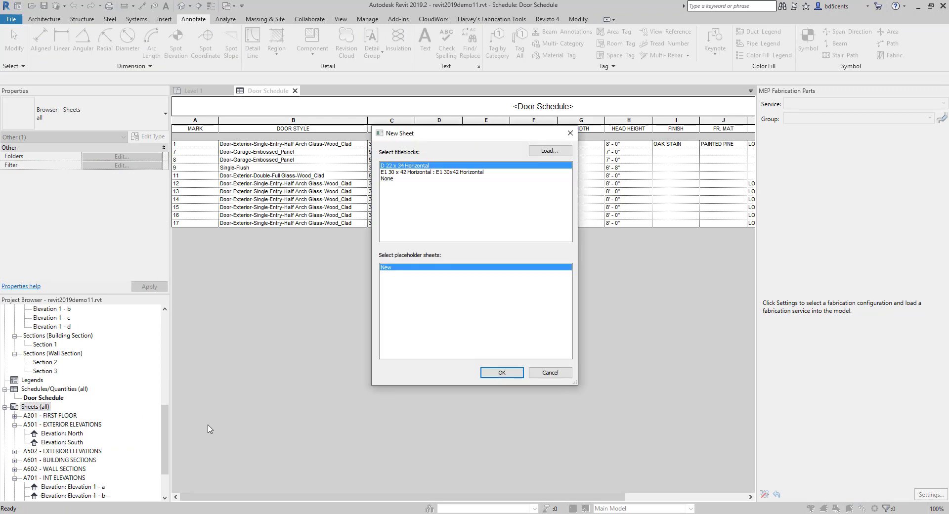
left_click(505, 373)
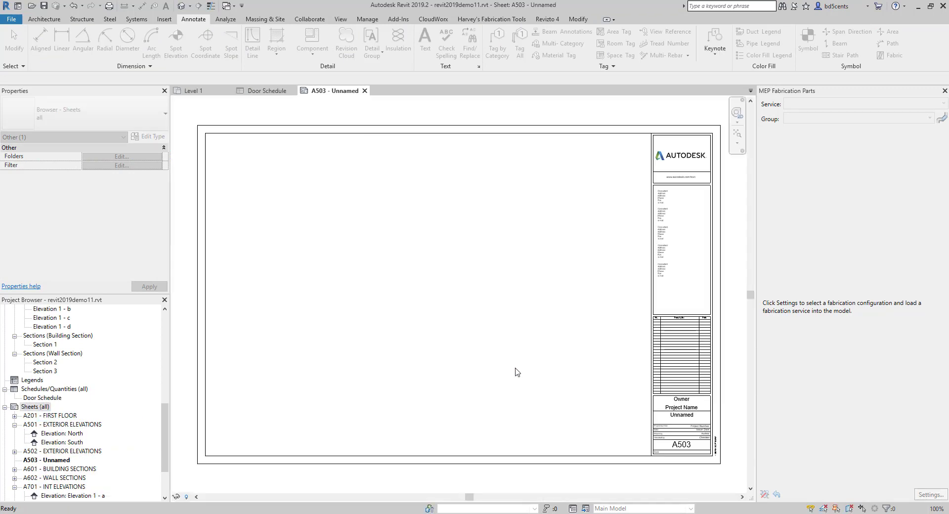
Step: Set the new sheet's number to A801 in its title block
left_click(681, 440)
left_click(678, 446)
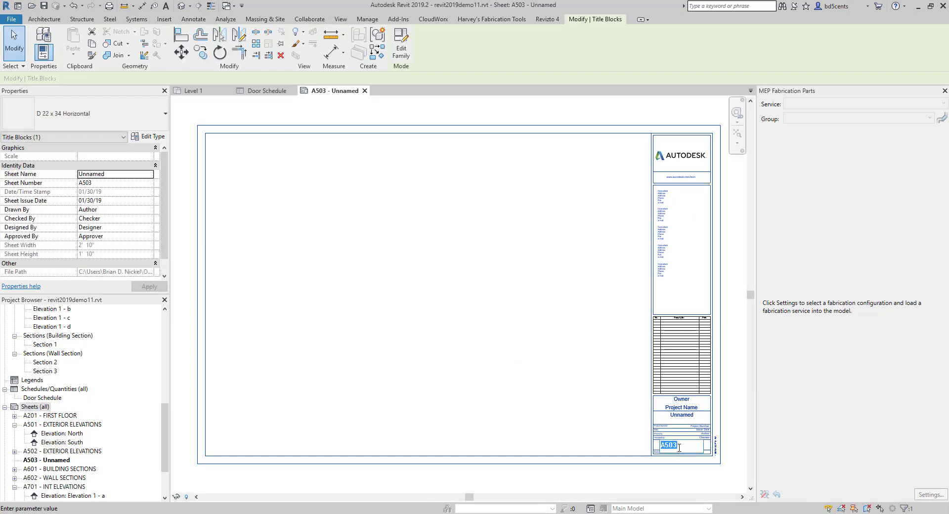
type("A801")
key("Return")
Step: Name the sheet DOOR & WINDOW SCHEDULE in its title block
left_click(687, 418)
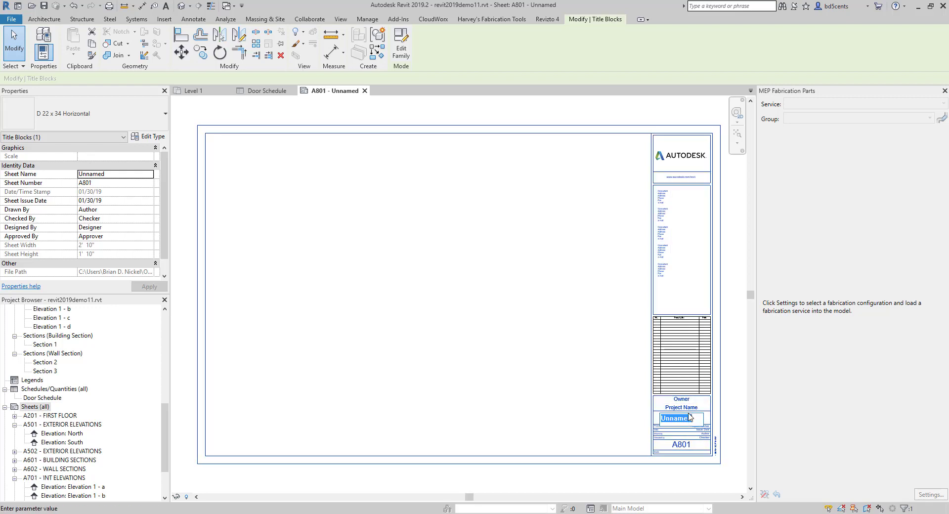
type("D")
type("OOR & WINDOW SCHEDULE")
key("Return")
left_click(382, 246)
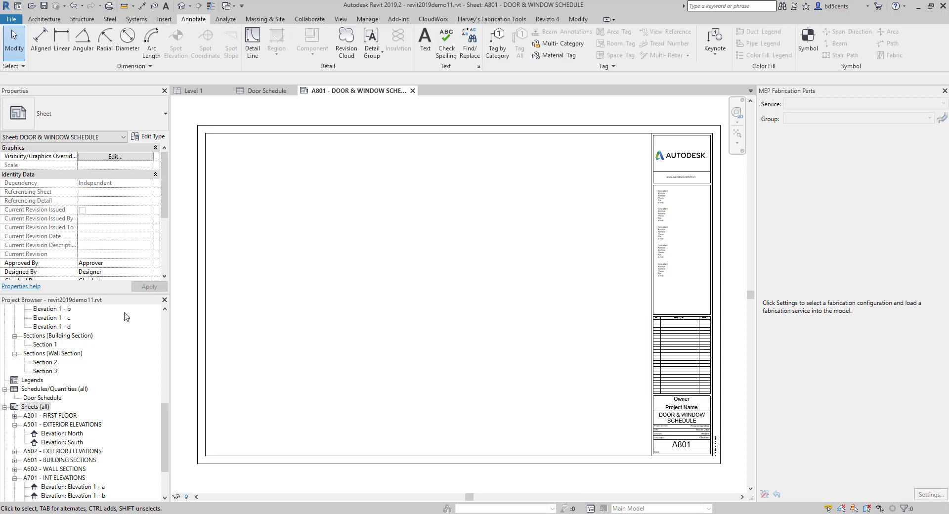
Step: Place the Door Schedule on sheet A801 in the upper-left corner of the drawing area
scroll(58, 400, "up", 1)
left_click_drag(37, 420, 339, 271)
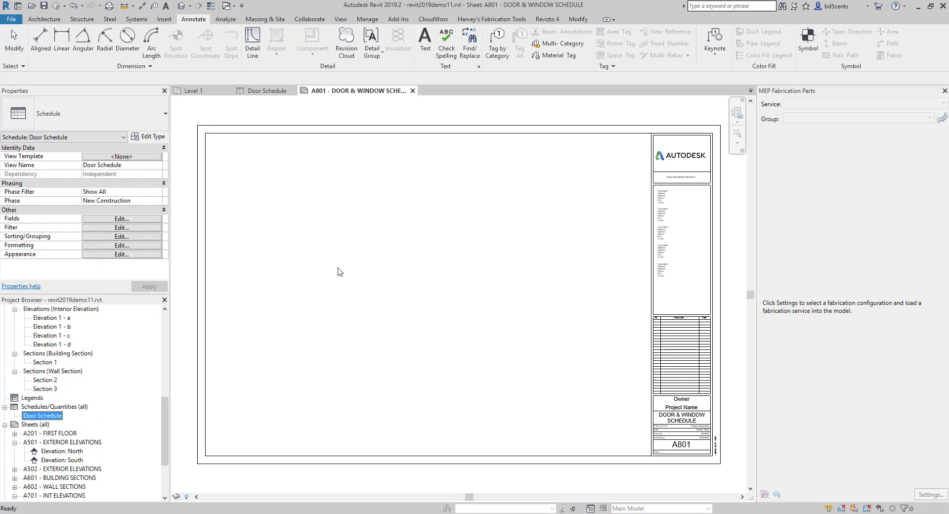
left_click(333, 186)
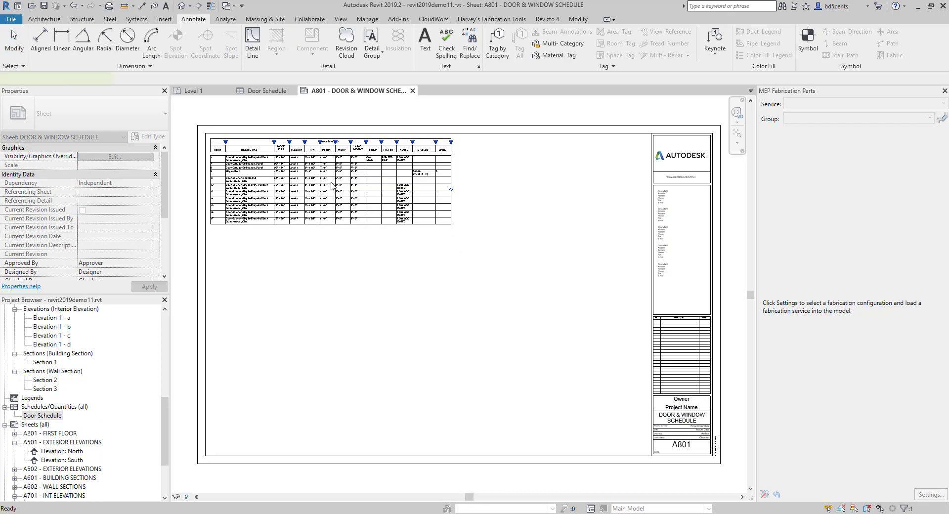
left_click(303, 258)
Step: Widen the placed schedule's DOOR STYLE column so the double full glass door name fits on one line
middle_click_drag(330, 265, 442, 280)
scroll(441, 280, "up", 1)
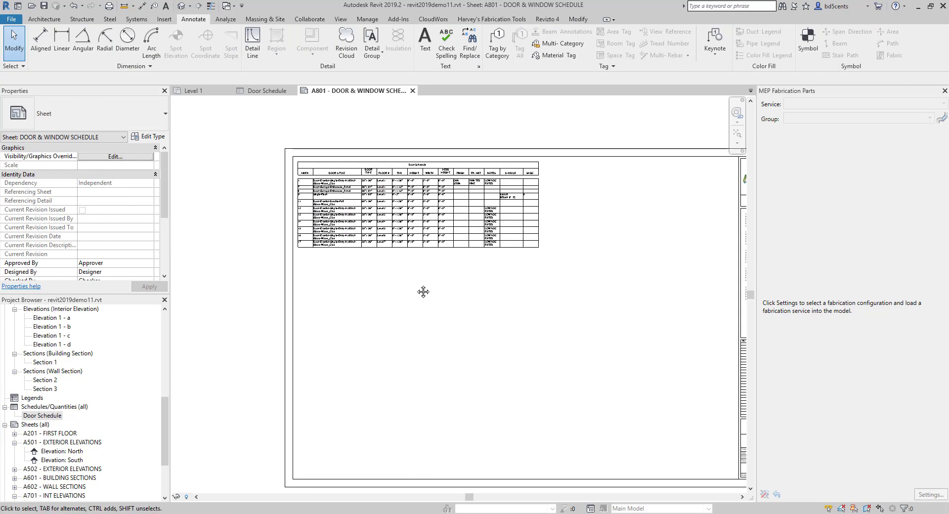
scroll(470, 278, "up", 1)
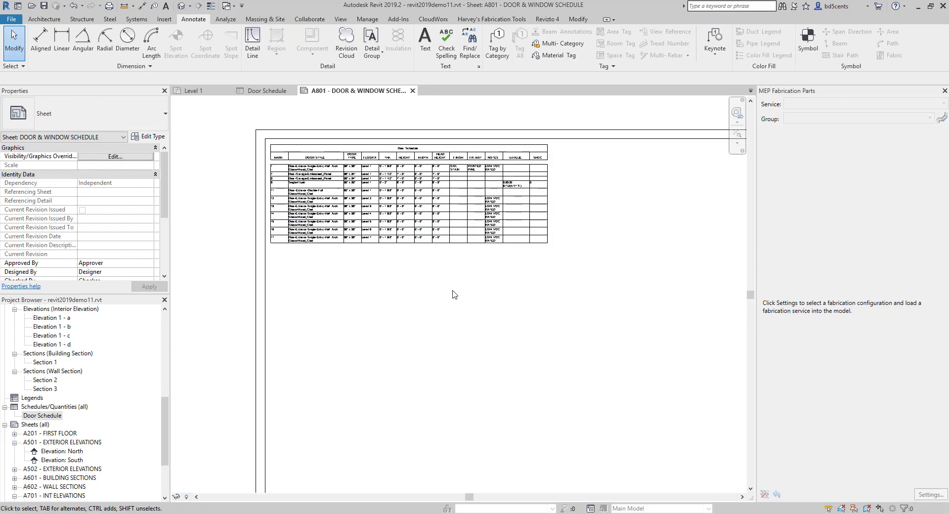
scroll(454, 294, "up", 1)
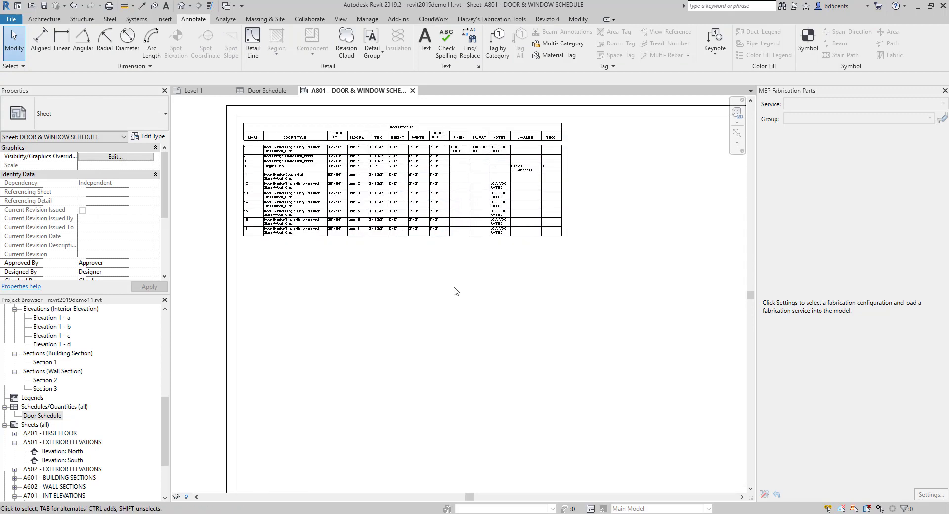
scroll(455, 291, "up", 1)
scroll(292, 214, "up", 1)
left_click(291, 214)
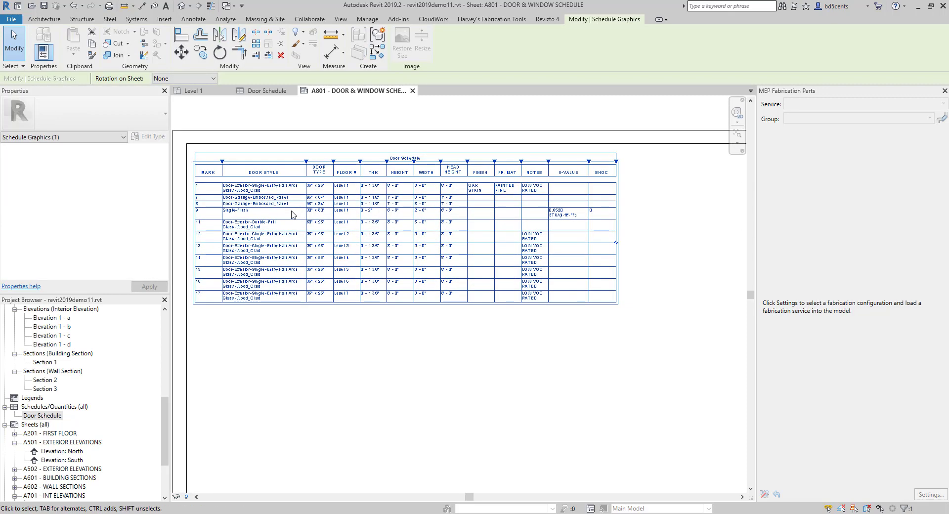
left_click_drag(306, 161, 321, 164)
left_click(377, 335)
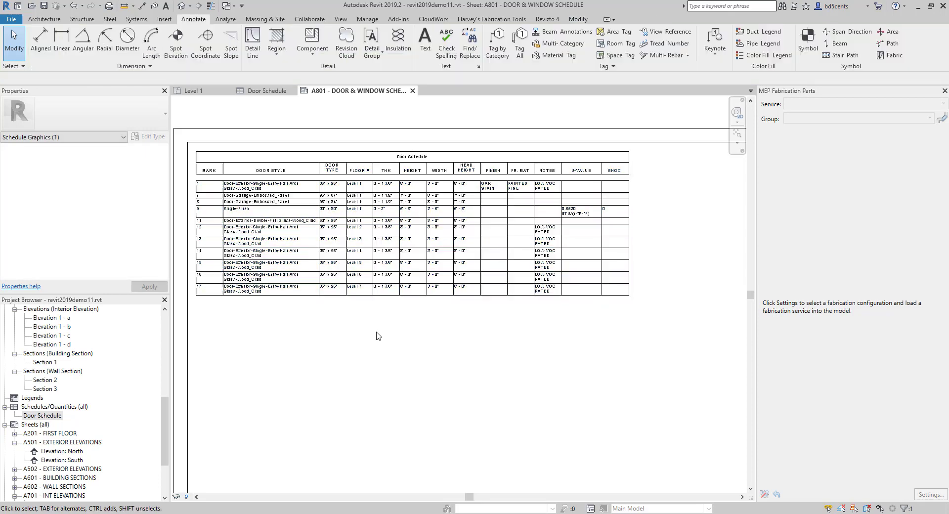
Step: Widen the placed schedule's FINISH, FR. MAT, NOTES and U-VALUE columns so their entries each fit on one line
left_click(490, 198)
left_click_drag(507, 161, 644, 162)
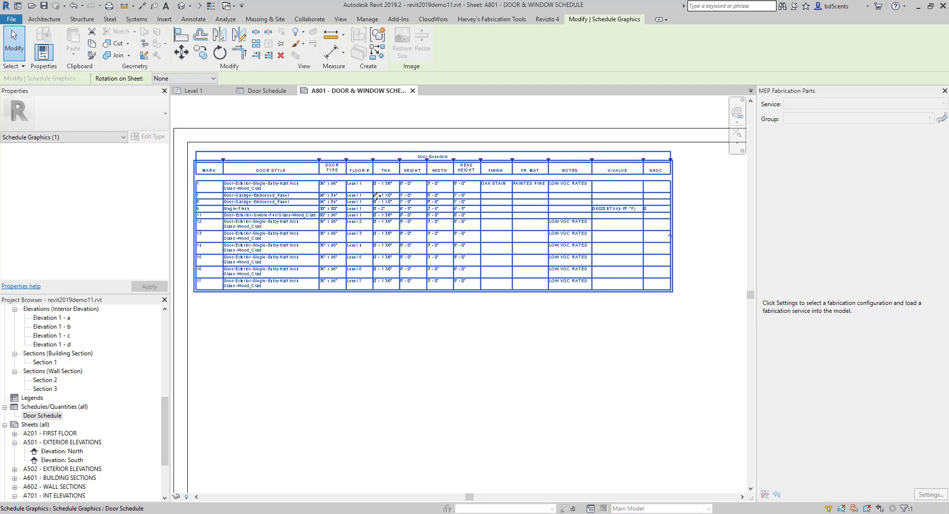
left_click(366, 311)
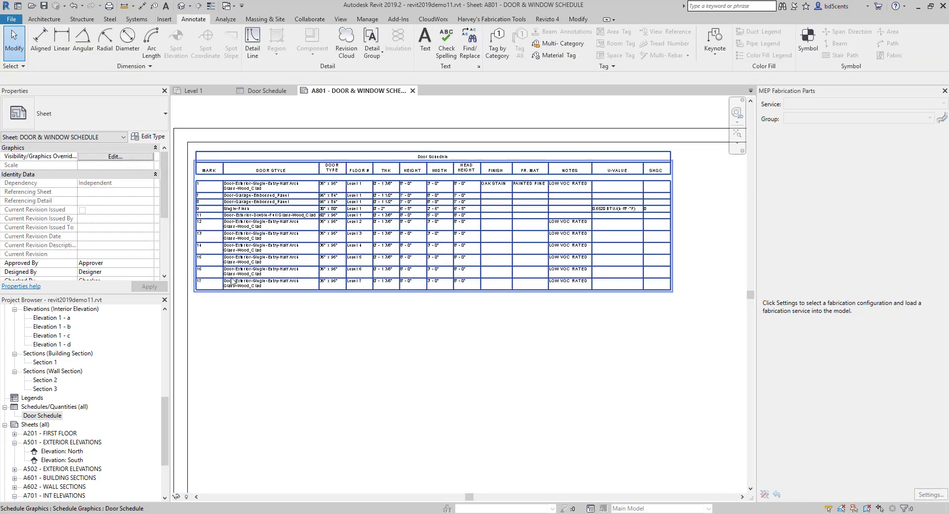
Step: Narrow the MARK column of the placed door schedule to fit closely around its heading
scroll(376, 296, "down", 5)
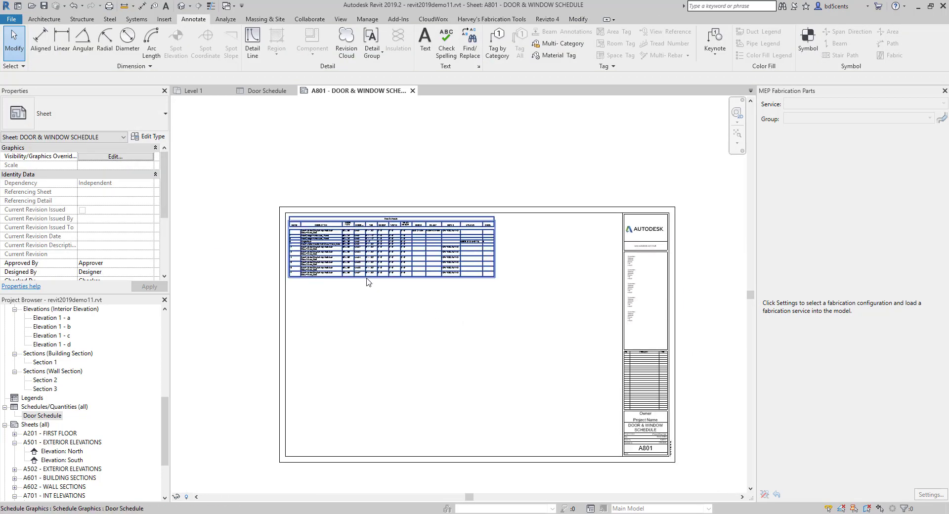
scroll(368, 281, "up", 5)
left_click(279, 181)
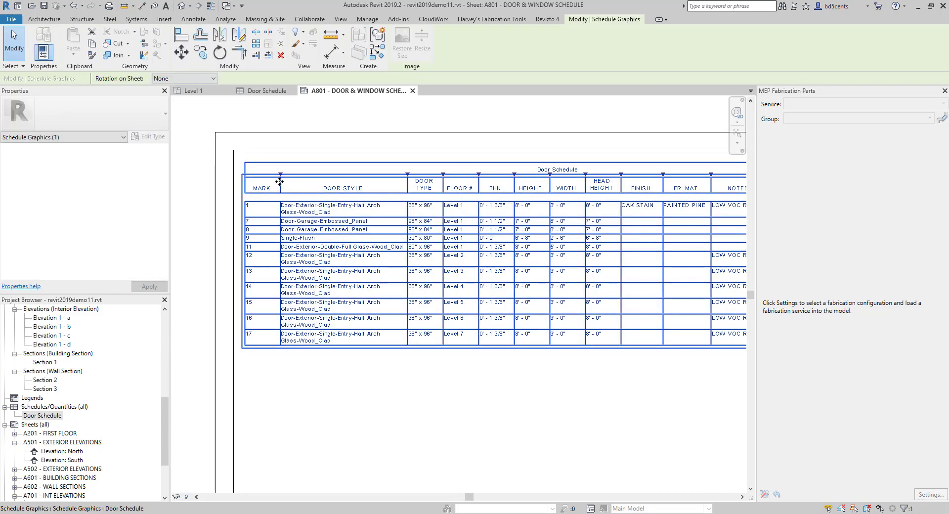
mouse_move(279, 181)
left_mouse_down()
mouse_move(261, 182)
mouse_move(280, 189)
left_mouse_up()
scroll(277, 222, "up", 3)
scroll(254, 234, "down", 3)
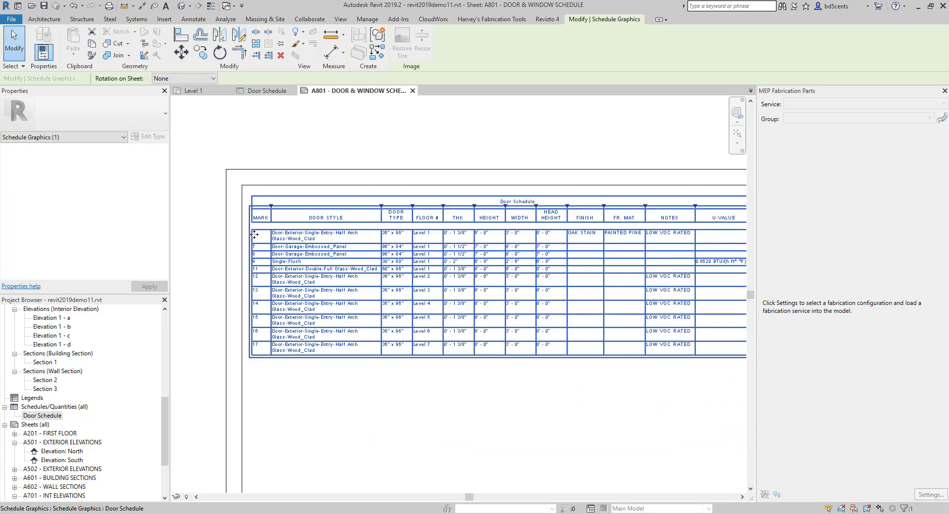
left_click(360, 434)
scroll(467, 307, "down", 2)
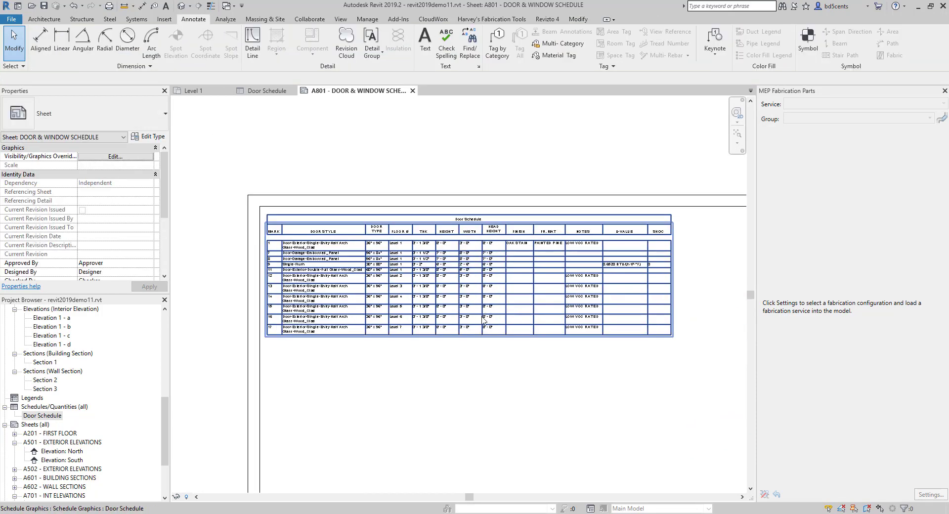
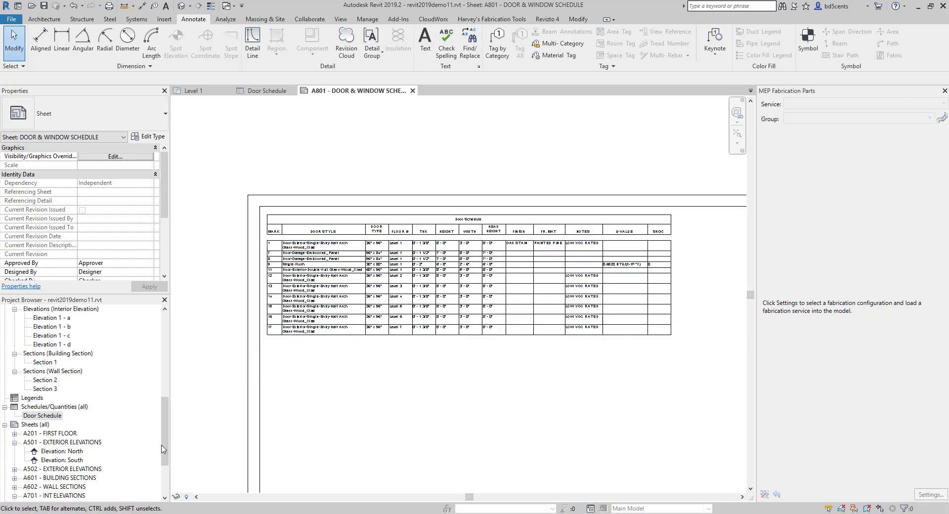
Step: Open the Door Schedule view and examine the door styles available for door 1, keeping its current style
scroll(55, 387, "down", 2)
double_click(50, 380)
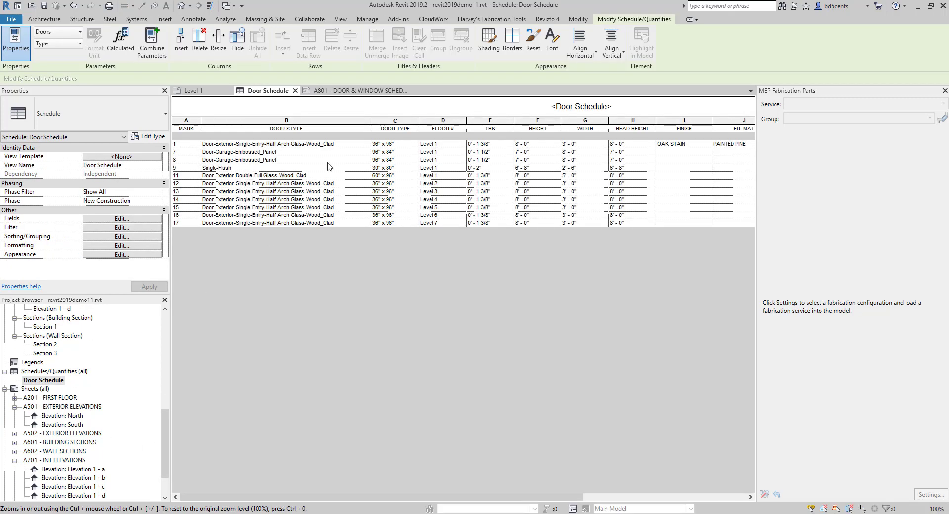
left_click(365, 145)
left_click(365, 144)
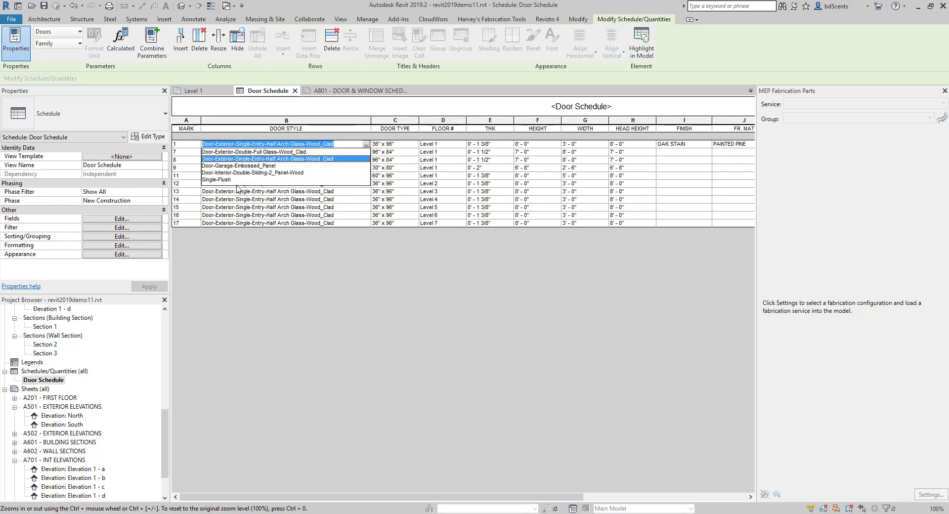
left_click(324, 256)
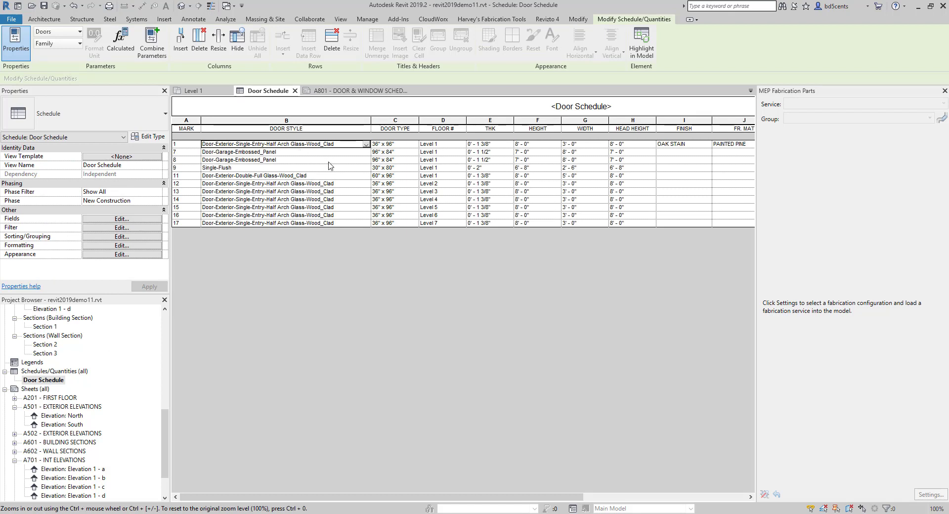
Step: Highlight door 1 in the model from the schedule and cycle through the views showing it up to the 3D view
left_click(631, 39)
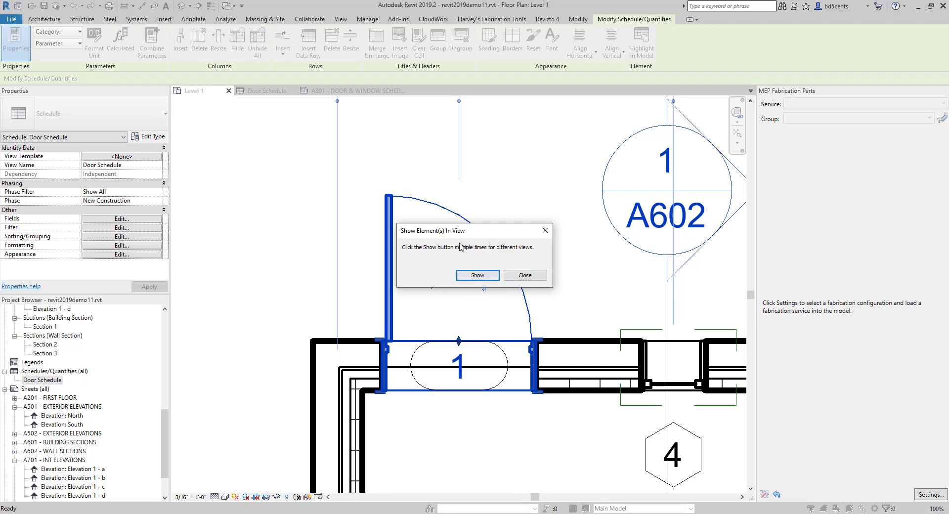
left_click(477, 276)
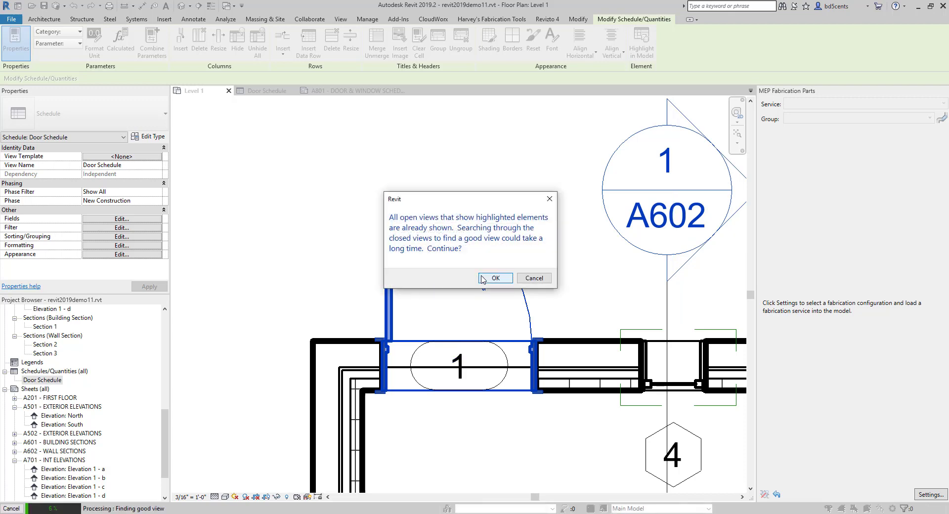
left_click(495, 278)
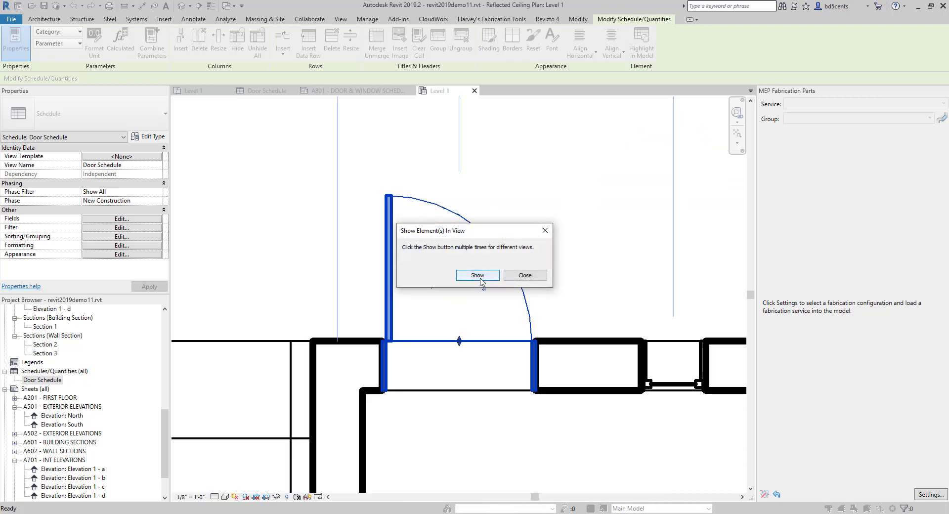
left_click(483, 279)
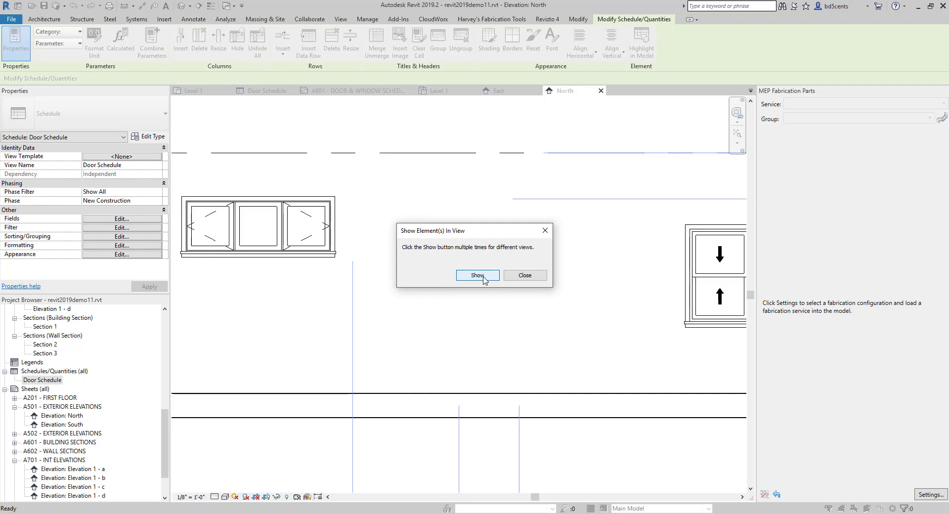
left_click(484, 278)
left_click(483, 278)
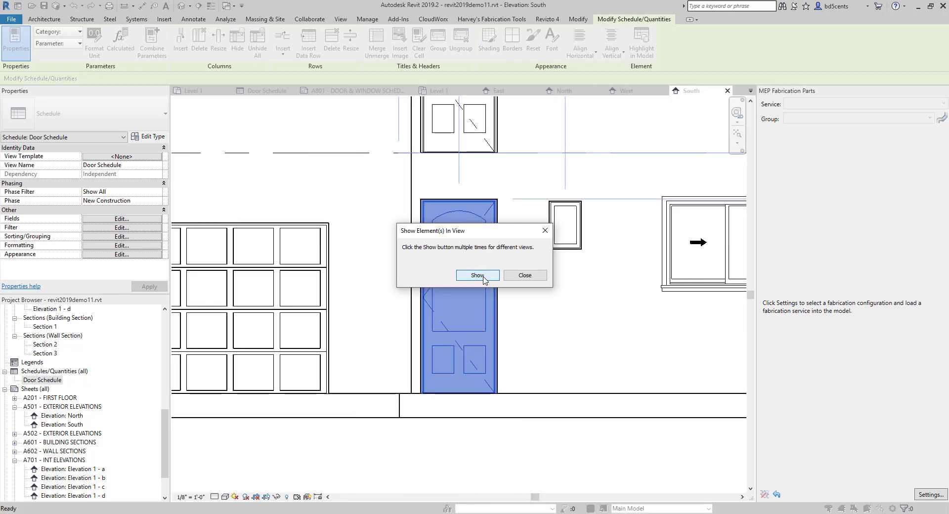
left_click(483, 278)
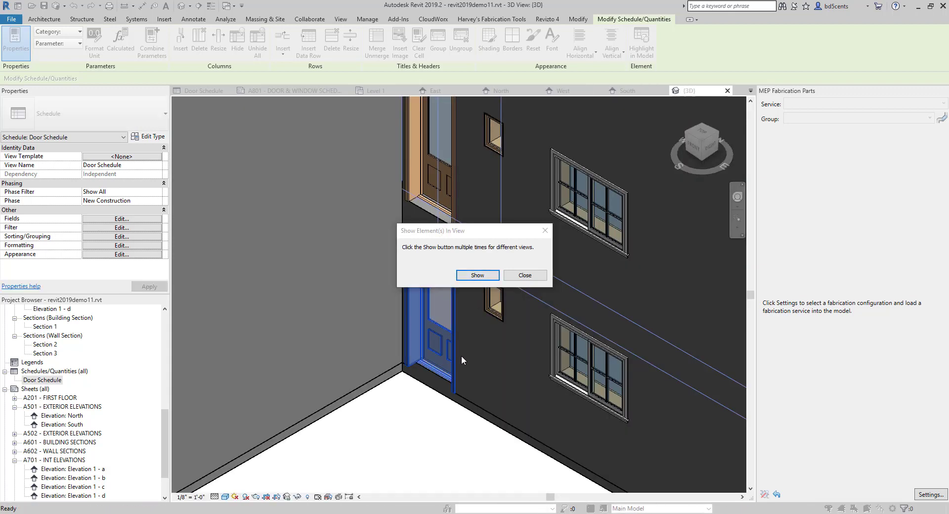
left_click(525, 275)
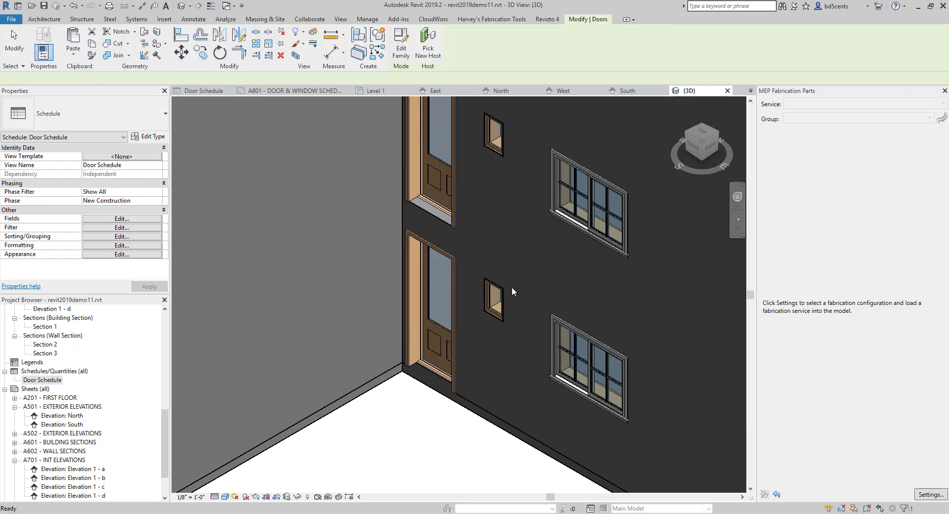
Step: Examine the highlighted door 1 and the surrounding facade in the 3D view
scroll(511, 287, "down", 3)
scroll(488, 341, "up", 2)
scroll(488, 342, "down", 2)
scroll(472, 366, "up", 4)
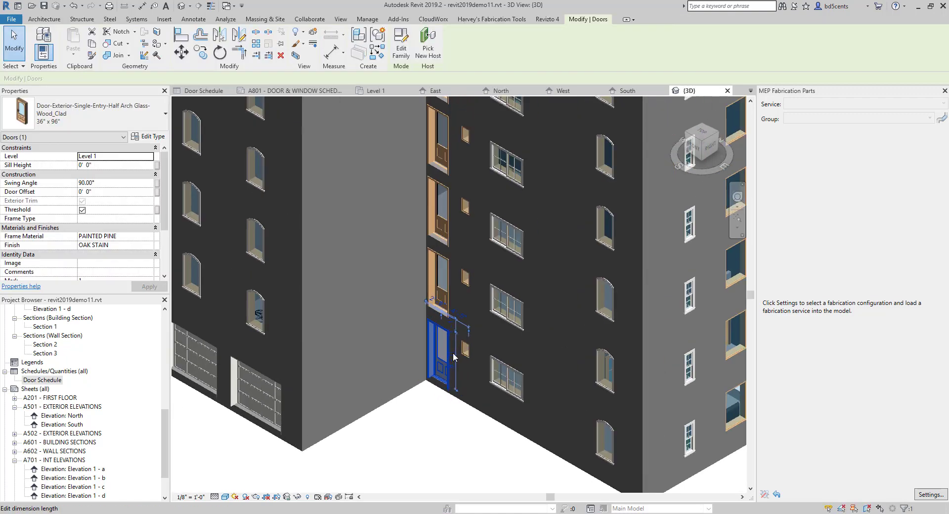
scroll(51, 431, "up", 4)
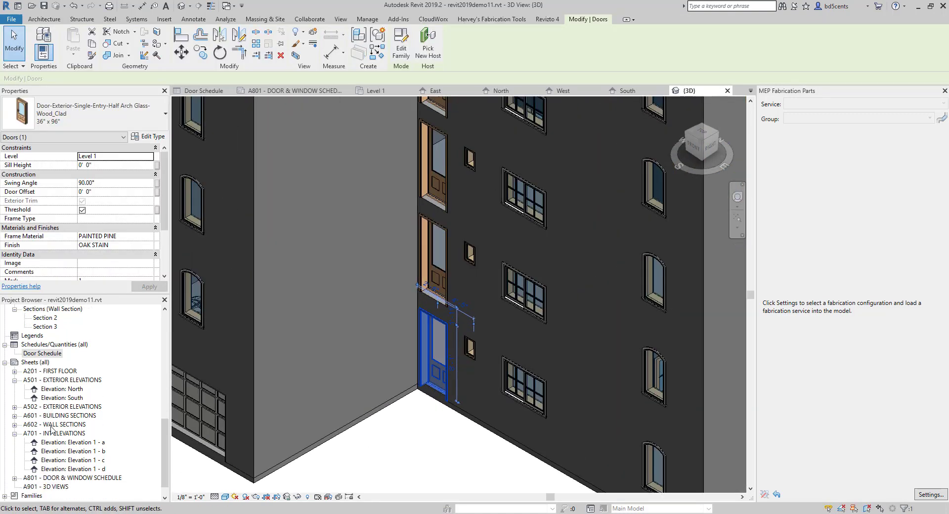
Step: Open the Level 1 plan, examine door 1 with its tag there, and clear the selection
scroll(49, 428, "up", 8)
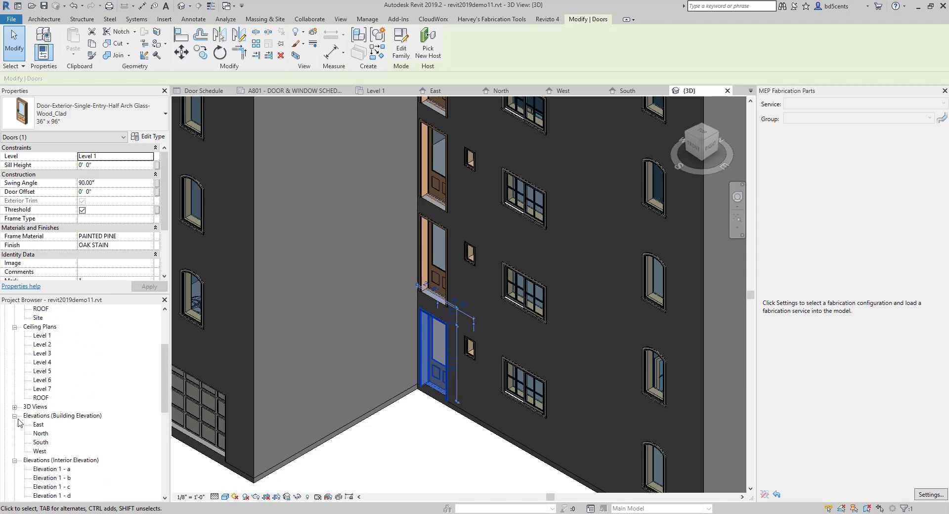
double_click(43, 335)
left_click(440, 376)
scroll(363, 254, "down", 2)
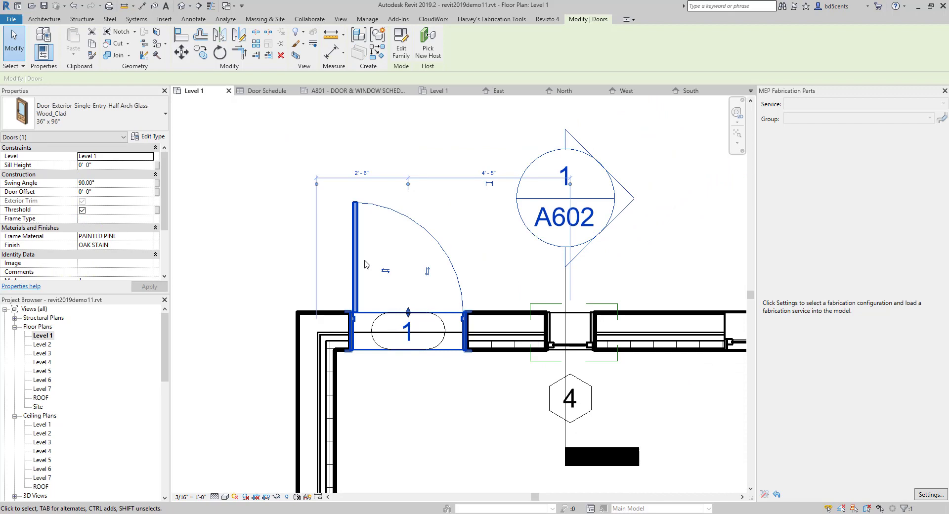
scroll(331, 265, "down", 5)
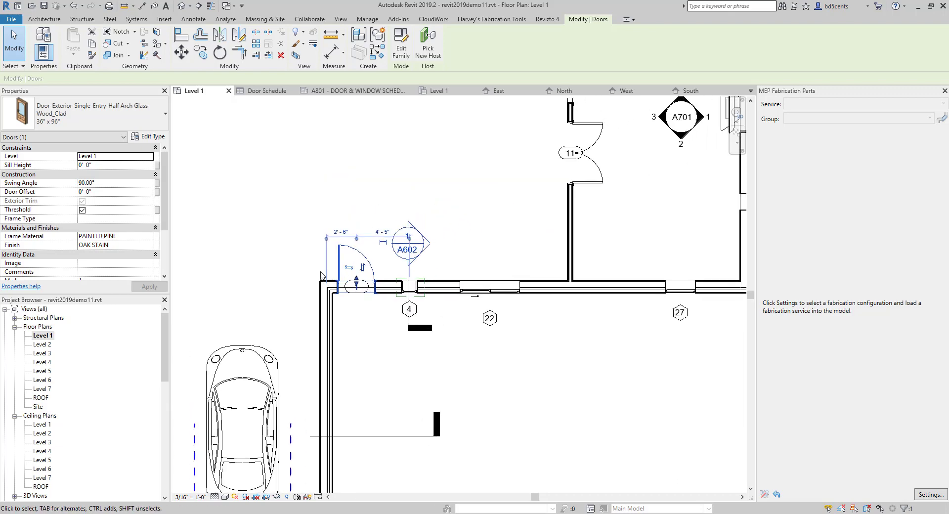
key("Escape")
Step: Open sheet A801 - DOOR & WINDOW SCHEDULE and examine the columns of the placed door schedule
scroll(88, 388, "down", 15)
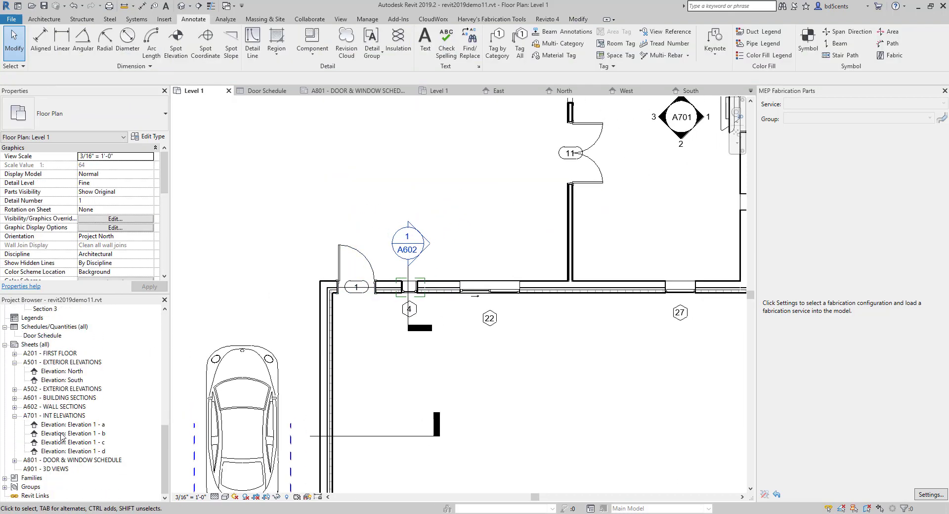
double_click(56, 461)
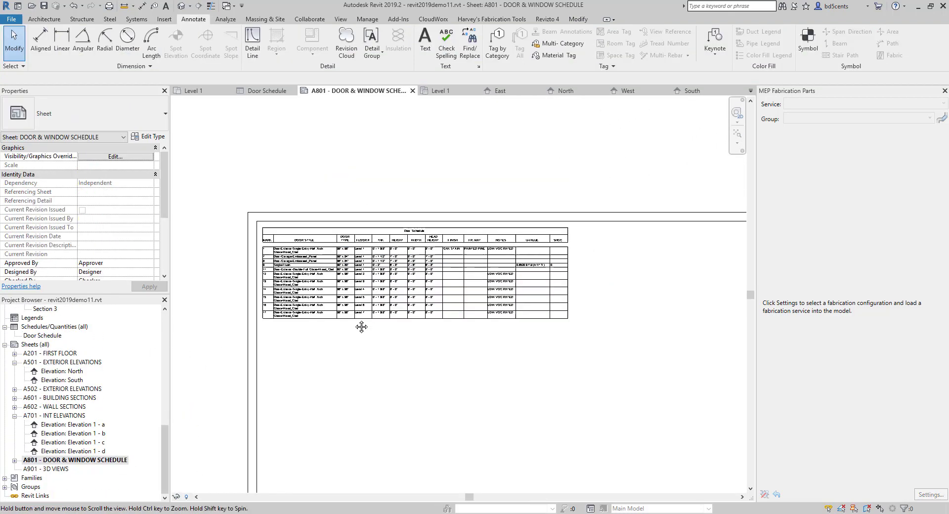
scroll(435, 269, "up", 5)
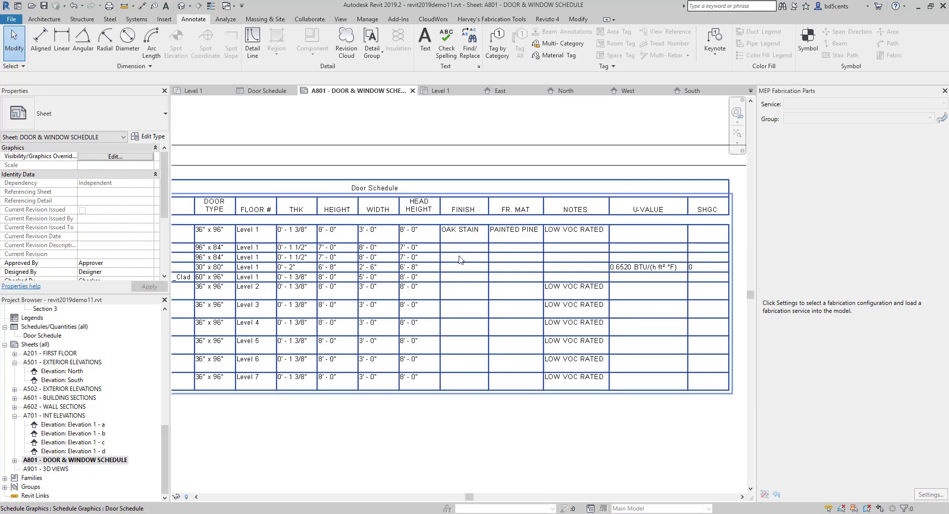
scroll(448, 288, "up", 3)
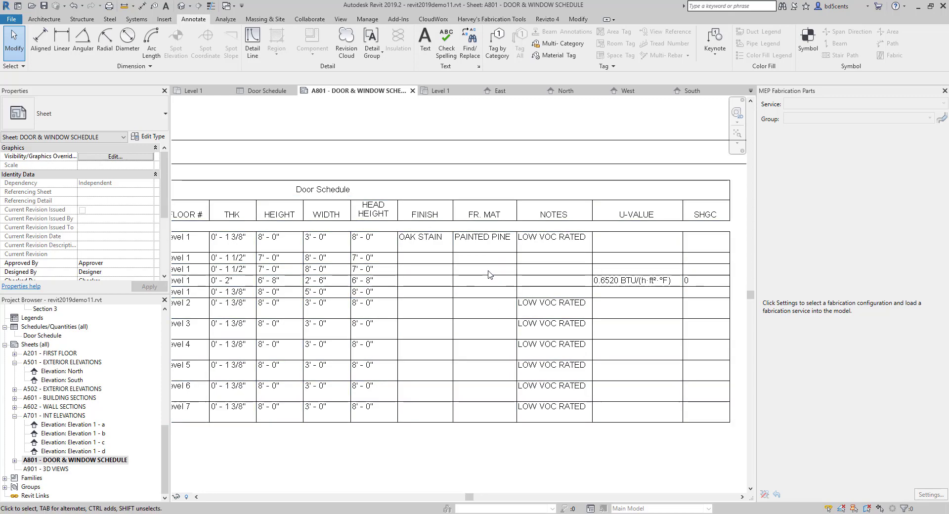
scroll(432, 277, "down", 1)
middle_click_drag(432, 277, 354, 297)
scroll(353, 296, "up", 2)
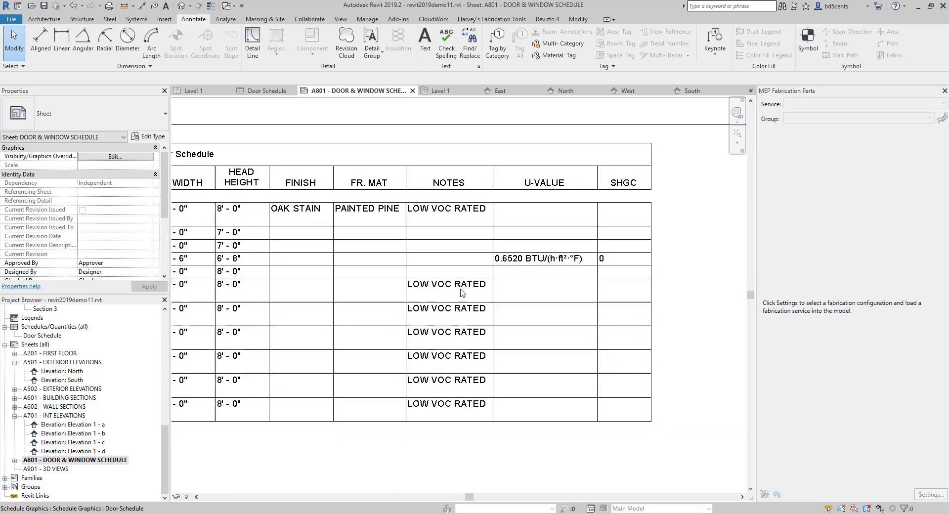
scroll(608, 324, "down", 2)
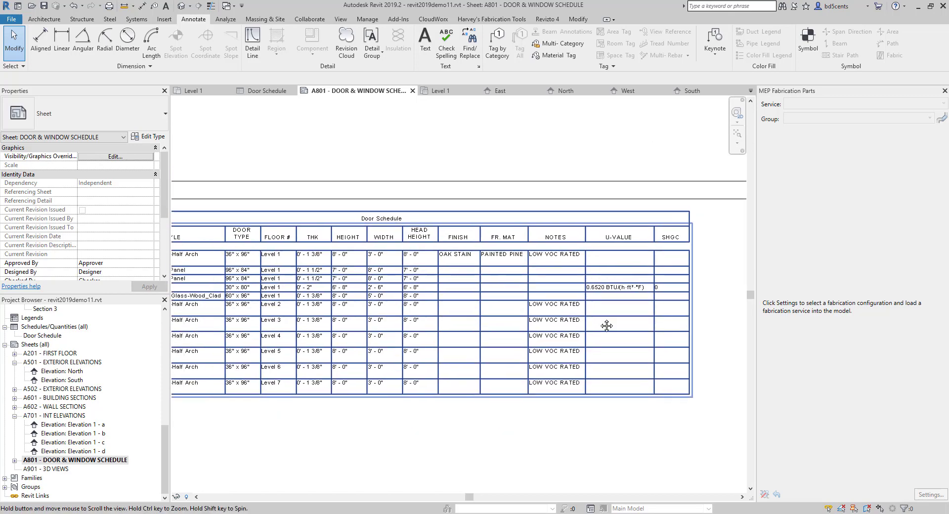
middle_click_drag(608, 324, 496, 310)
Step: Widen the DOOR STYLE column of the placed schedule so every door style fits on one line
scroll(497, 310, "down", 1)
scroll(497, 310, "up", 2)
left_click(390, 178)
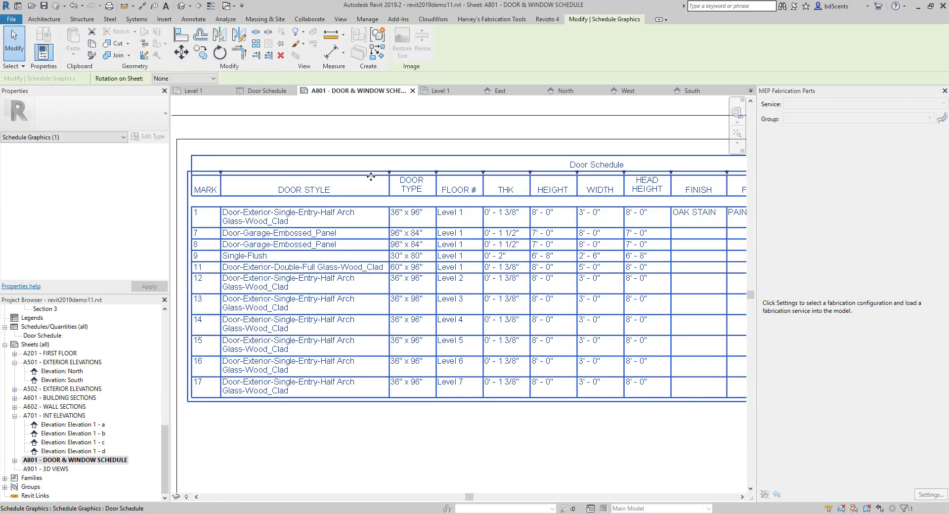
left_click_drag(391, 177, 402, 177)
left_click_drag(432, 180, 432, 181)
left_click(430, 366)
scroll(422, 388, "down", 3)
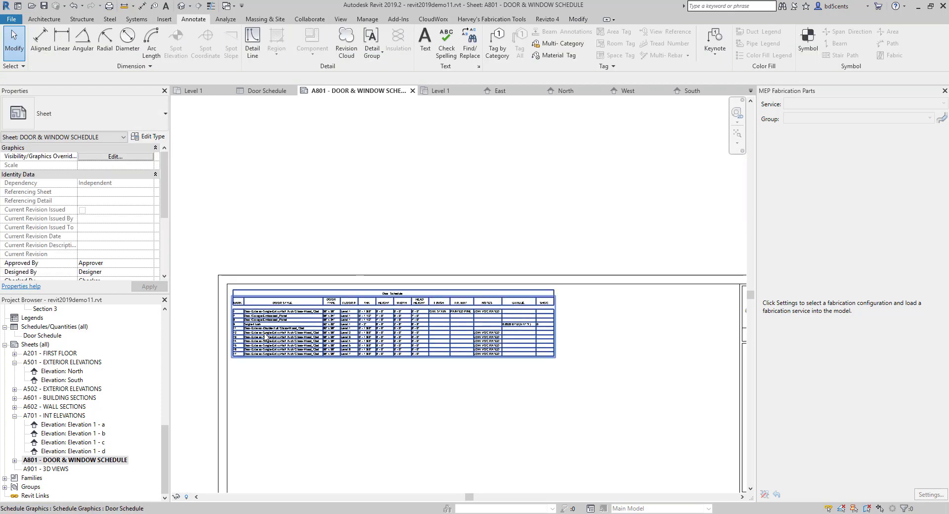
scroll(442, 361, "up", 2)
scroll(245, 357, "up", 2)
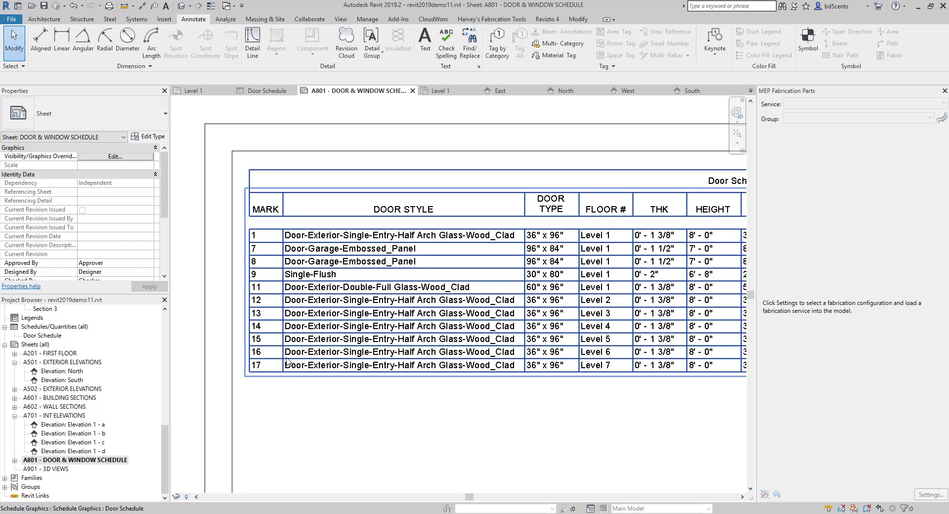
Step: Open the Door Schedule view from the sheet and renumber the door marks after door 1 consecutively from 2 to 11
left_click(297, 247)
double_click(308, 231)
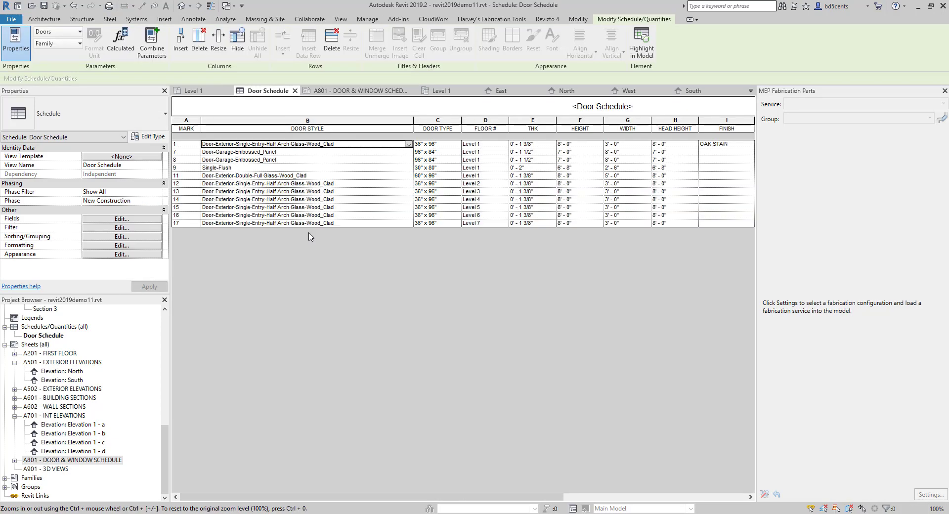
left_click(180, 145)
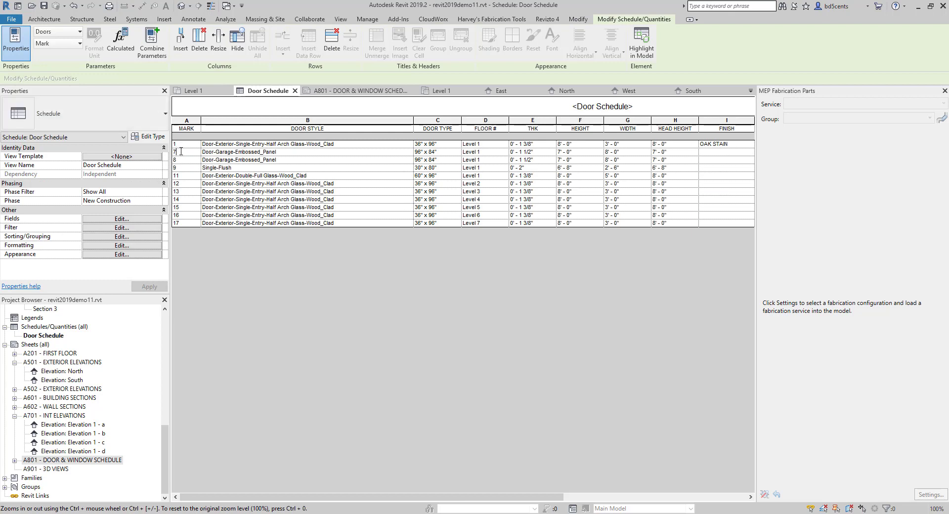
left_click(194, 160)
type("3")
key("Return")
type("4")
key("Return")
type("5")
key("Return")
type("6")
key("Return")
type("7")
type("8")
left_click(186, 145)
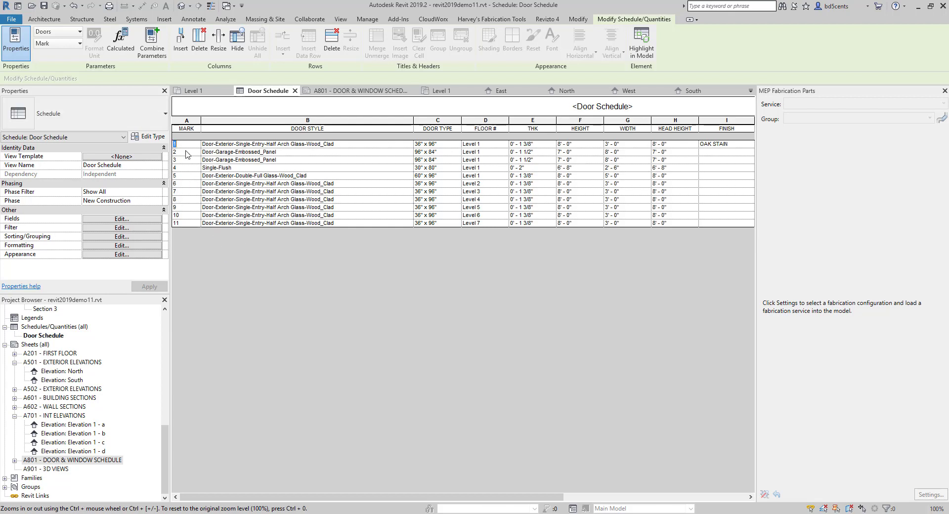
left_click(191, 224)
left_click(197, 145)
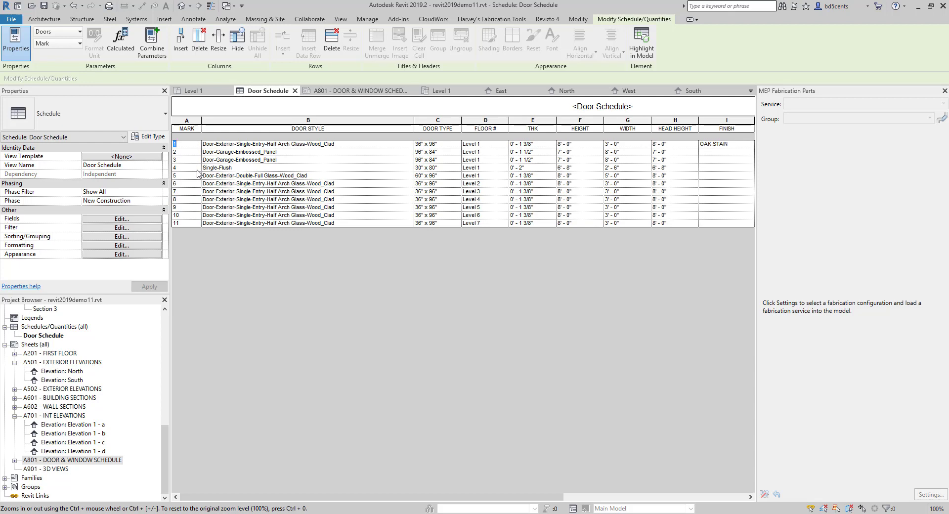
Step: Open the Level 1 floor plan and examine the door tags for the renumbered marks at the garage, entry and interior doors
scroll(56, 346, "up", 10)
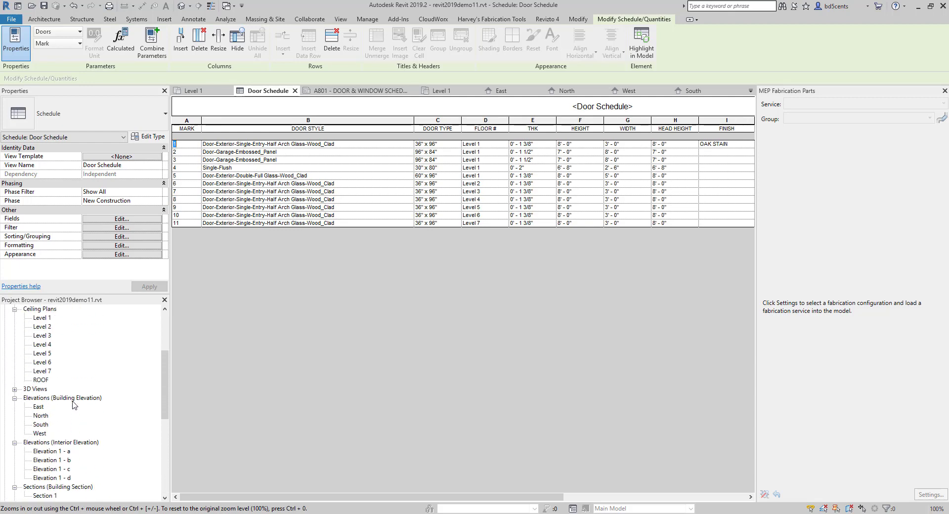
left_click(44, 372)
left_click(194, 91)
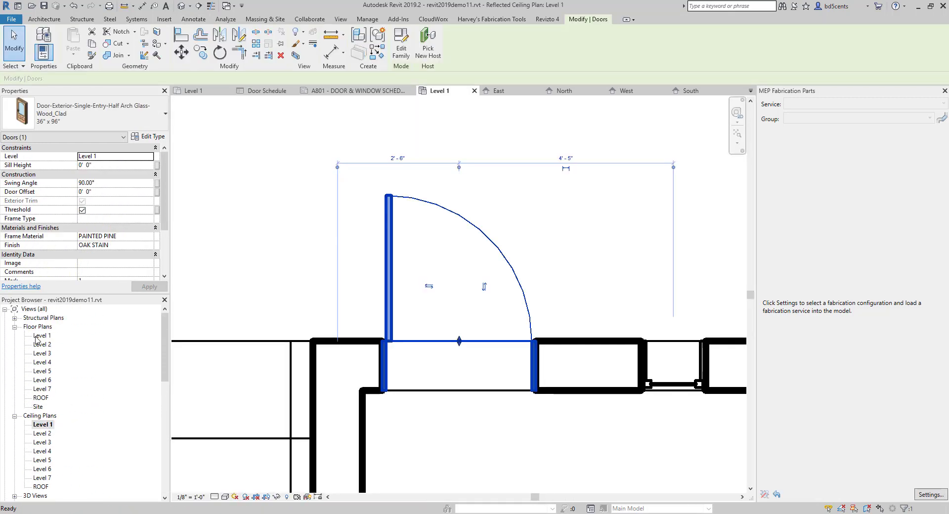
scroll(440, 333, "down", 4)
left_click(440, 333)
scroll(445, 341, "up", 3)
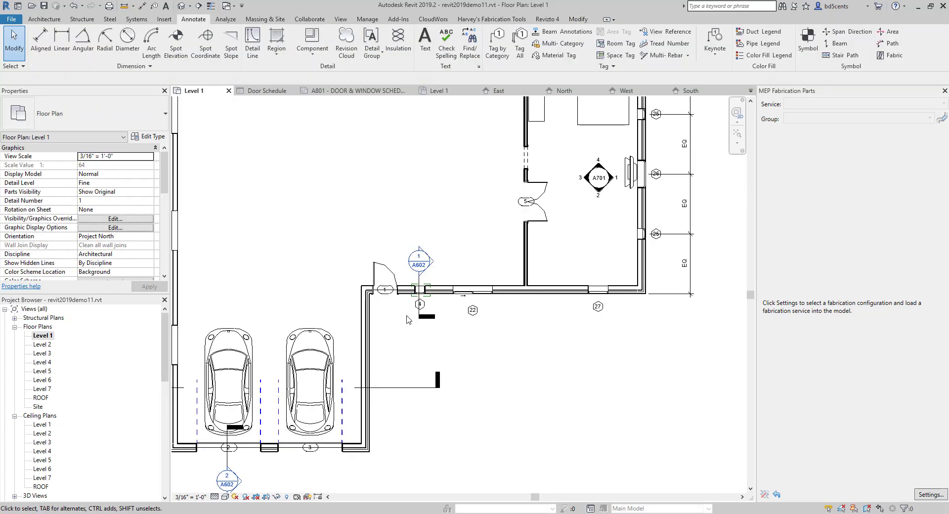
scroll(346, 444, "up", 4)
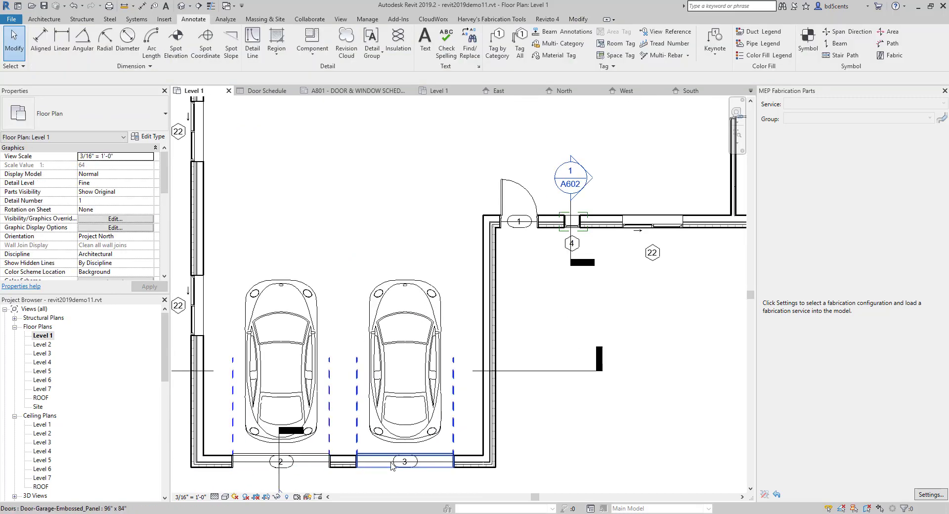
scroll(439, 418, "down", 6)
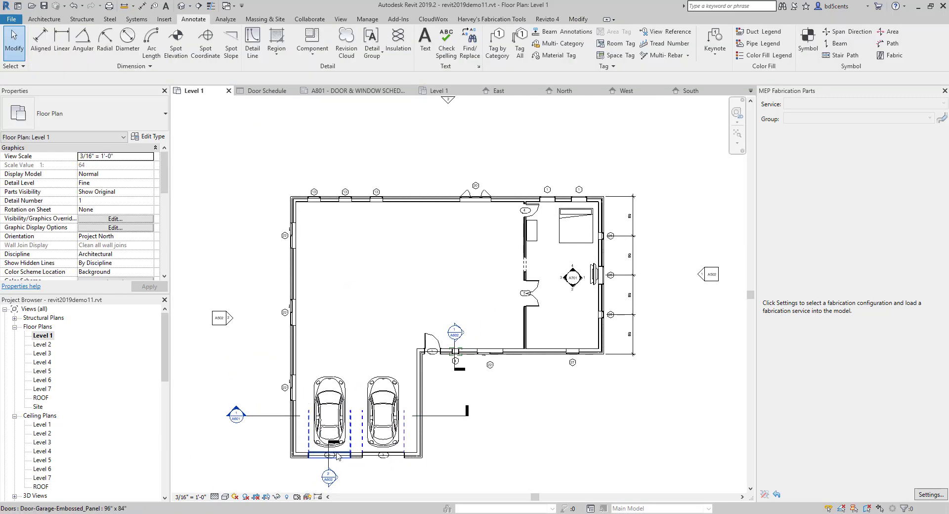
scroll(460, 424, "up", 1)
scroll(435, 410, "up", 4)
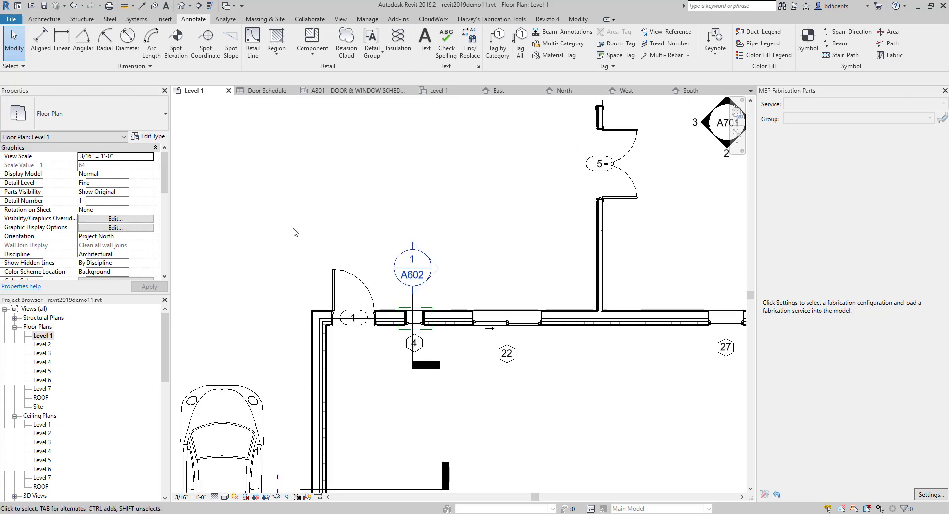
Step: Return to the Door Schedule and close all other open views, including sheet A801, after checking its updated marks
left_click(266, 90)
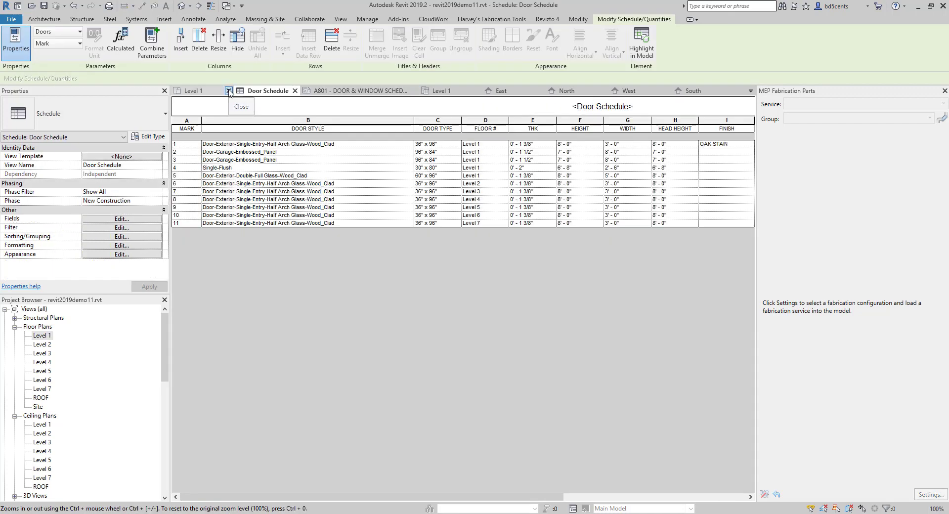
left_click(229, 91)
left_click(413, 91)
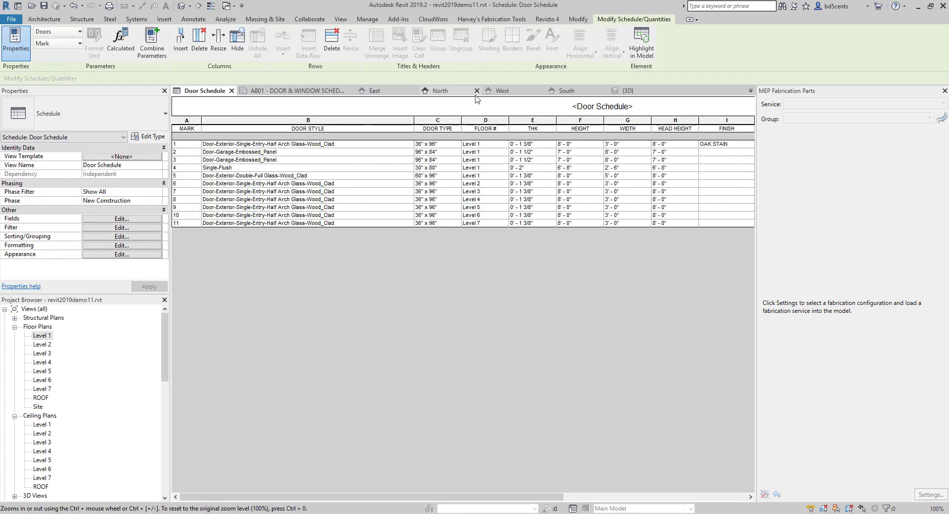
left_click(413, 91)
left_click(413, 91)
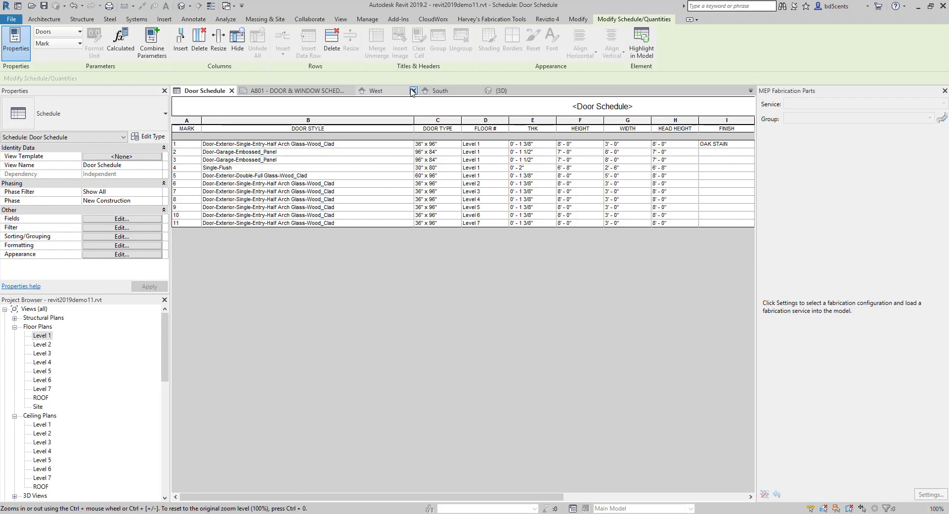
left_click(413, 91)
left_click(413, 91)
left_click(413, 91)
left_click(267, 94)
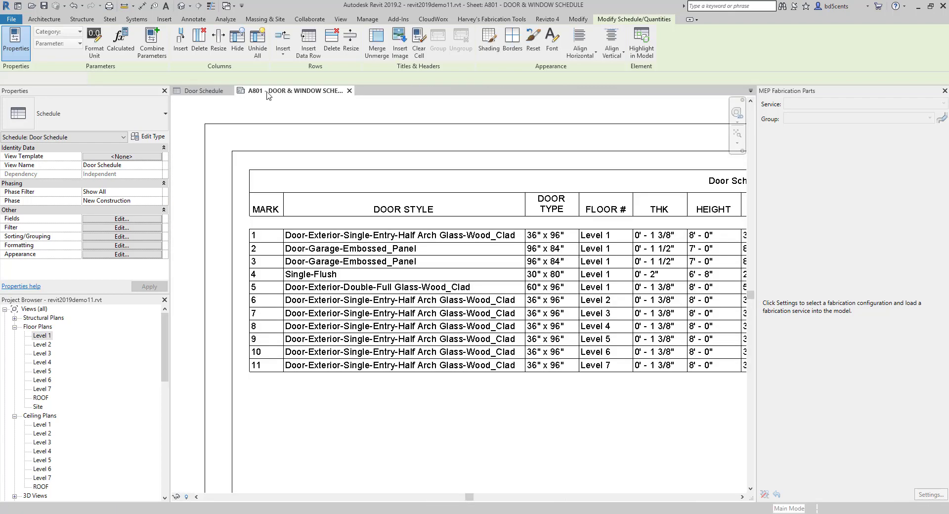
left_click(350, 90)
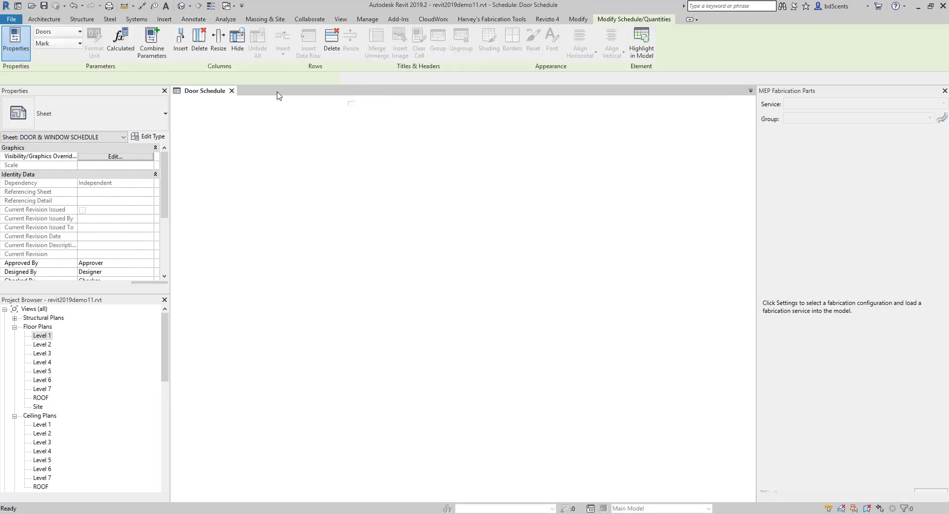
Step: Open the default 3D view and tile it side by side with the Door Schedule
left_click(338, 19)
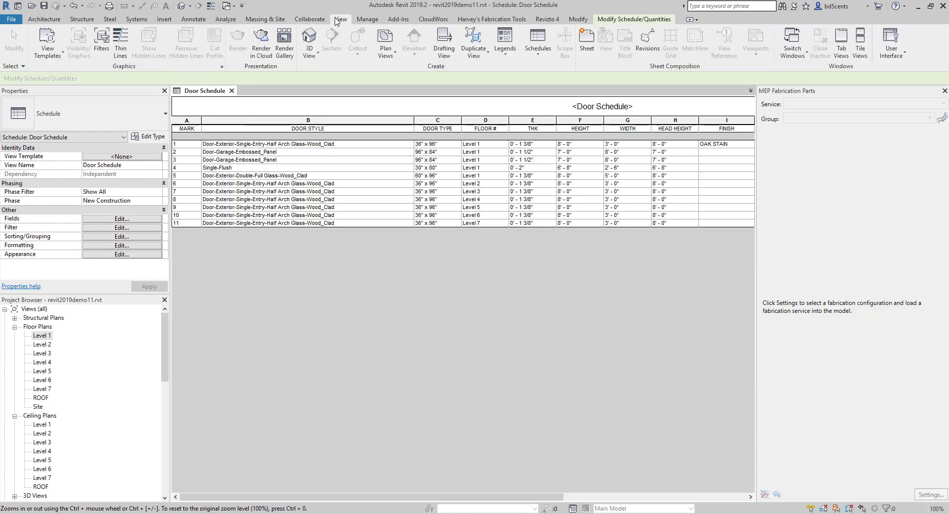
left_click(310, 40)
left_click(221, 93)
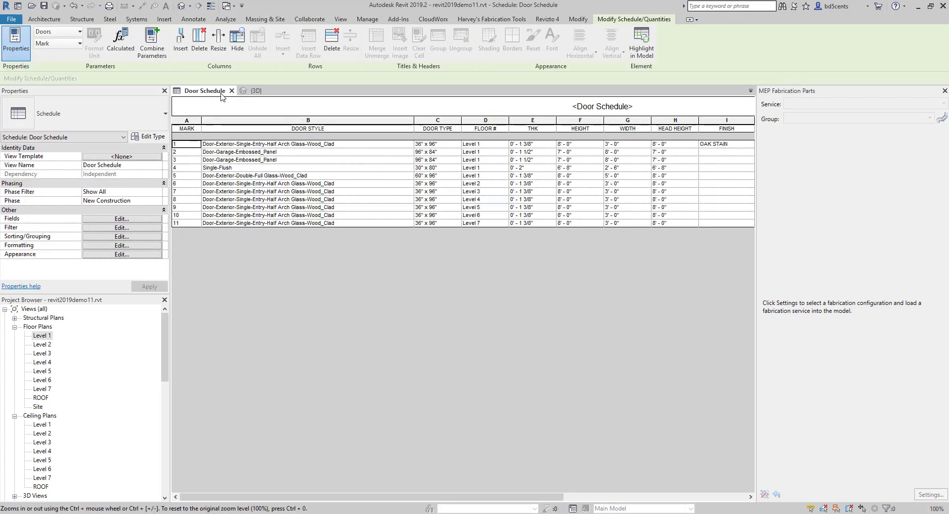
type("W")
left_click(255, 91)
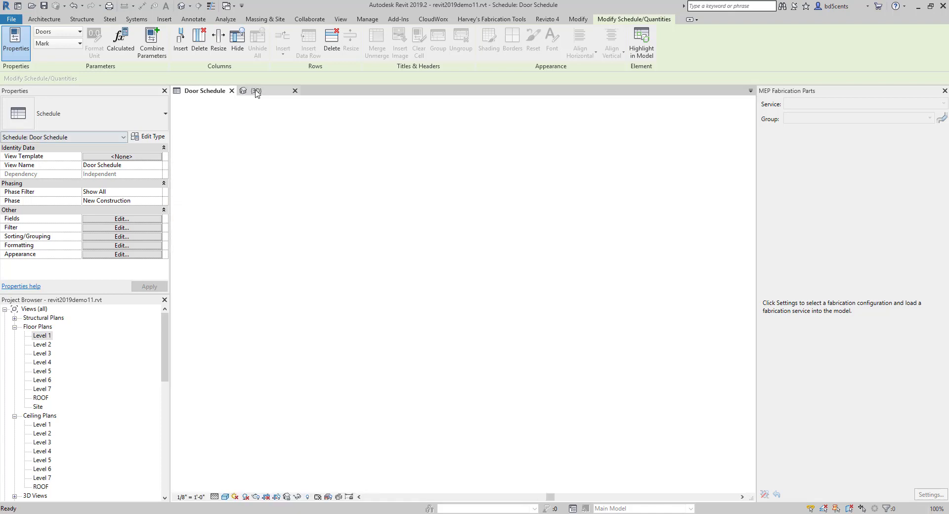
left_click(239, 197)
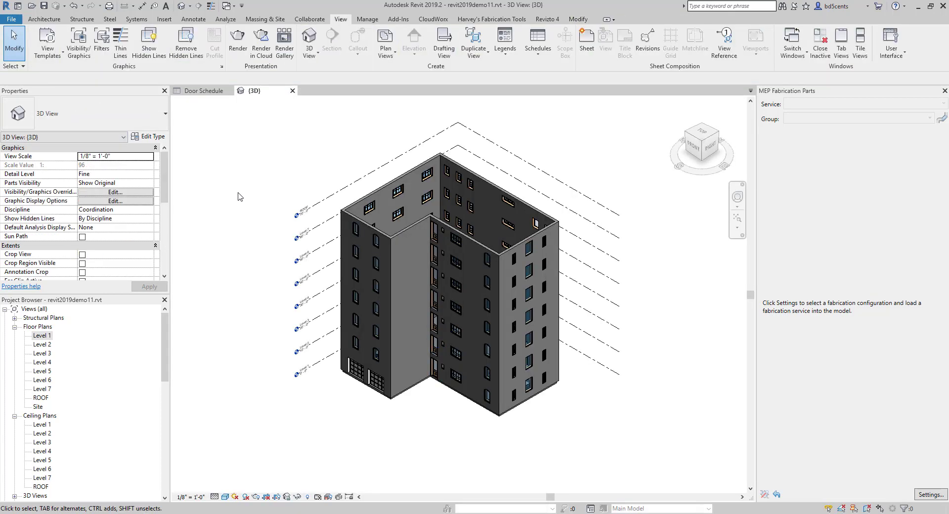
key("w")
key("t")
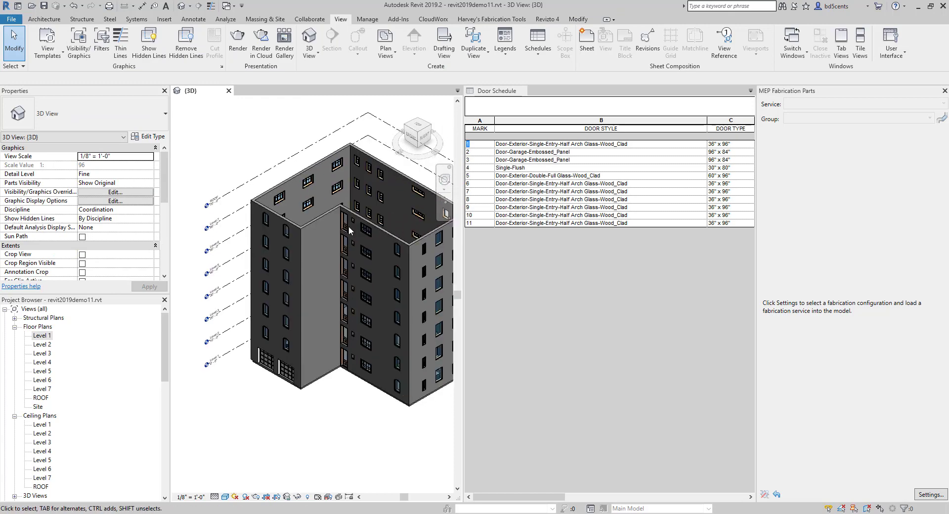
Step: Highlight the door with mark 2 from the Door Schedule in the 3D model
key("z")
key("a")
left_click(554, 151)
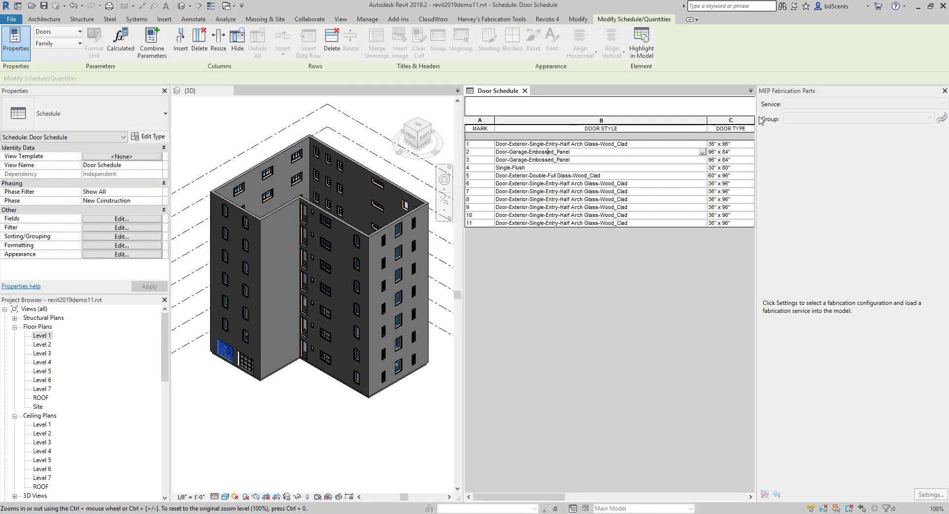
left_click(642, 52)
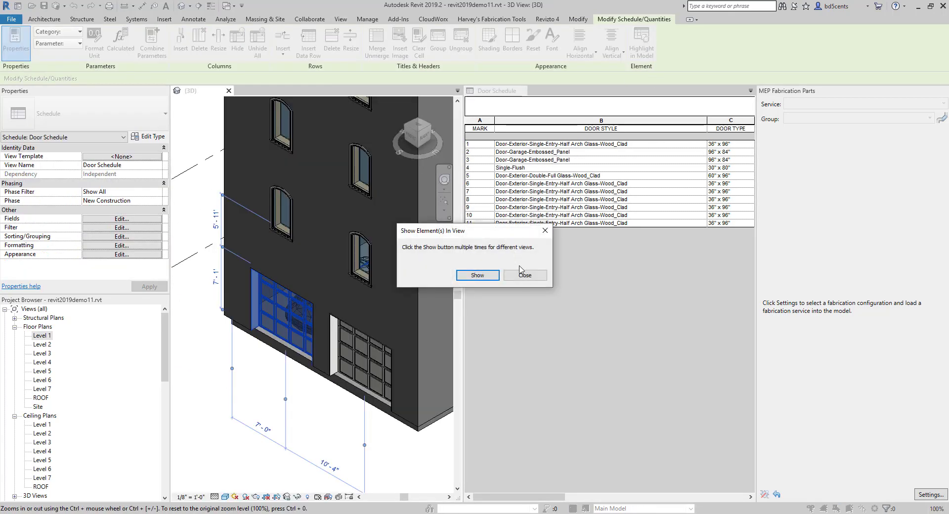
left_click(525, 275)
Step: Highlight the Single-Flush door with mark 4 and the door with mark 7 from the schedule in the 3D model
left_click(568, 167)
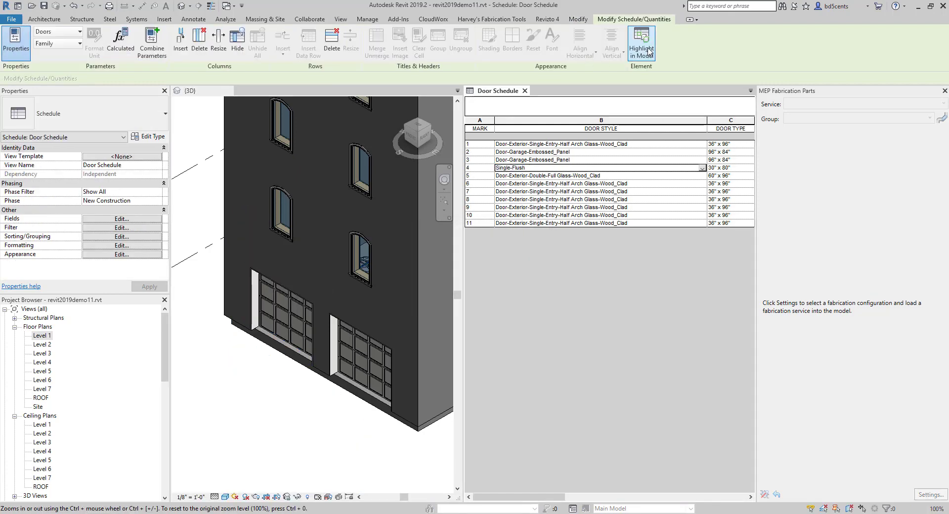
left_click(648, 51)
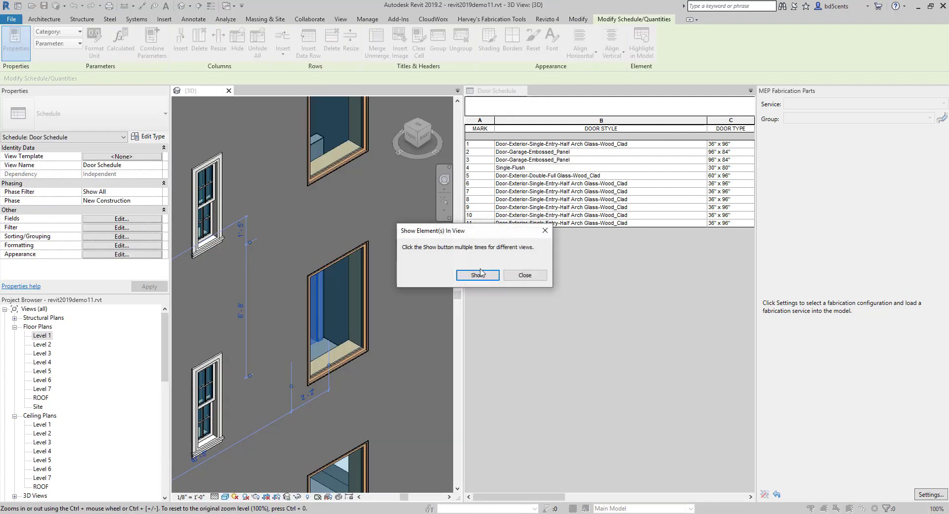
left_click(525, 275)
left_click(569, 192)
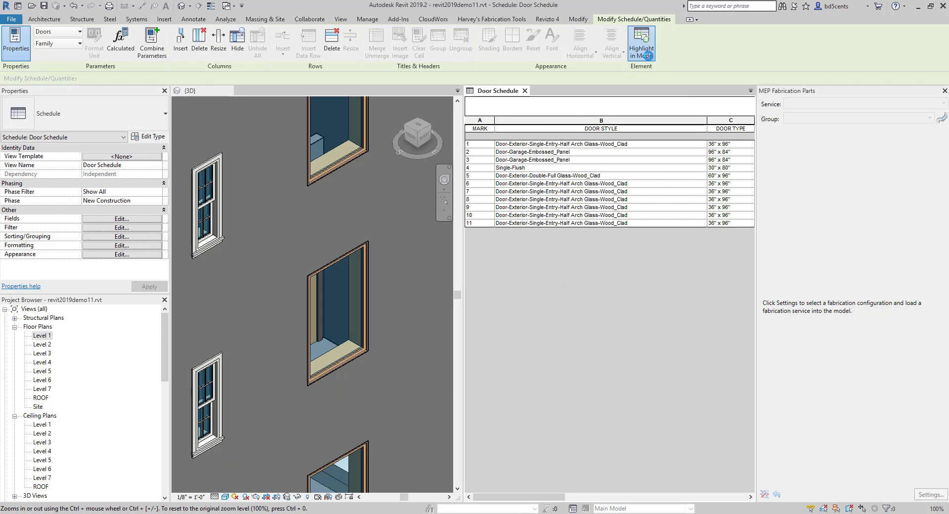
left_click(648, 54)
left_click(526, 274)
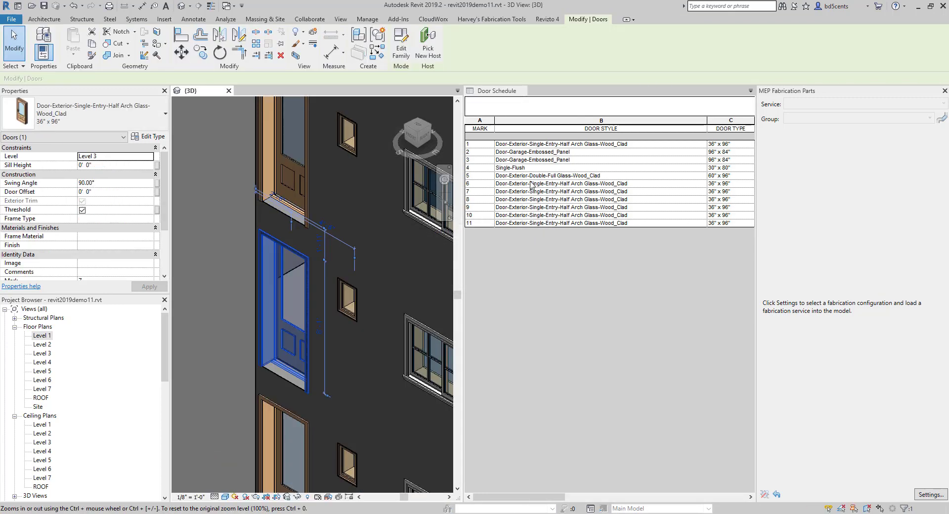
Step: Highlight the Double-Full Glass door with mark 5 and a garage door from the schedule in the 3D model
left_click(530, 192)
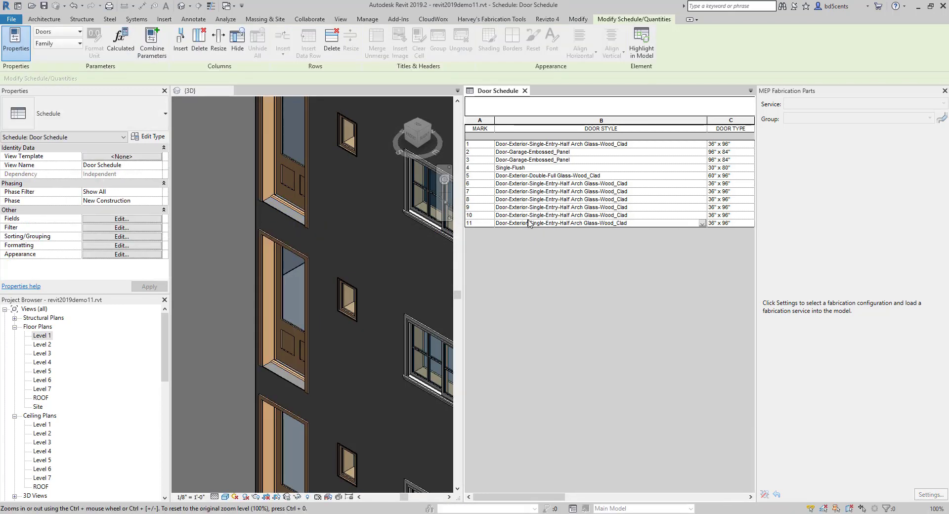
left_click(529, 167)
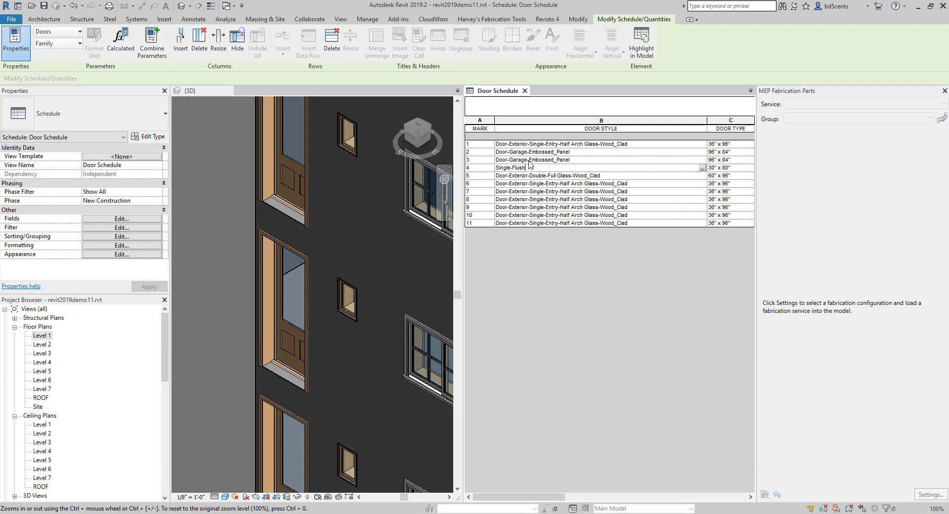
left_click(553, 176)
left_click(641, 43)
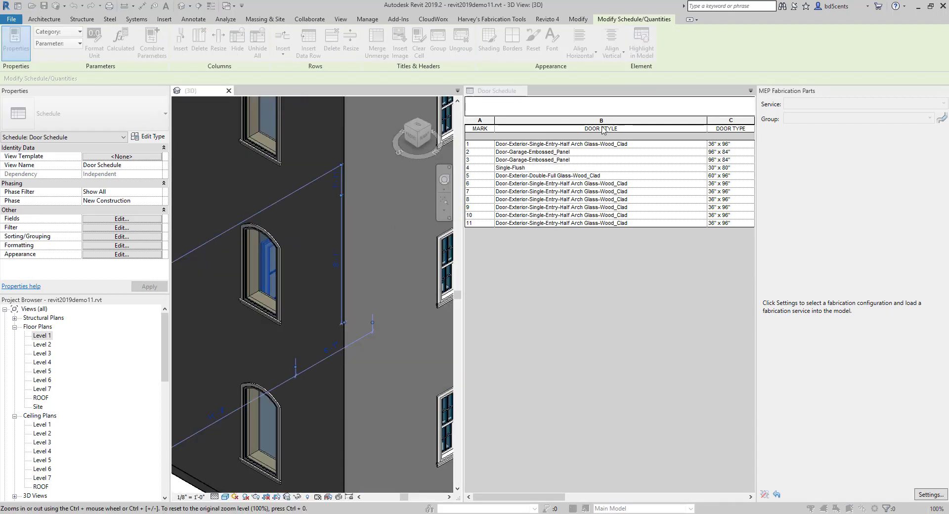
left_click(524, 275)
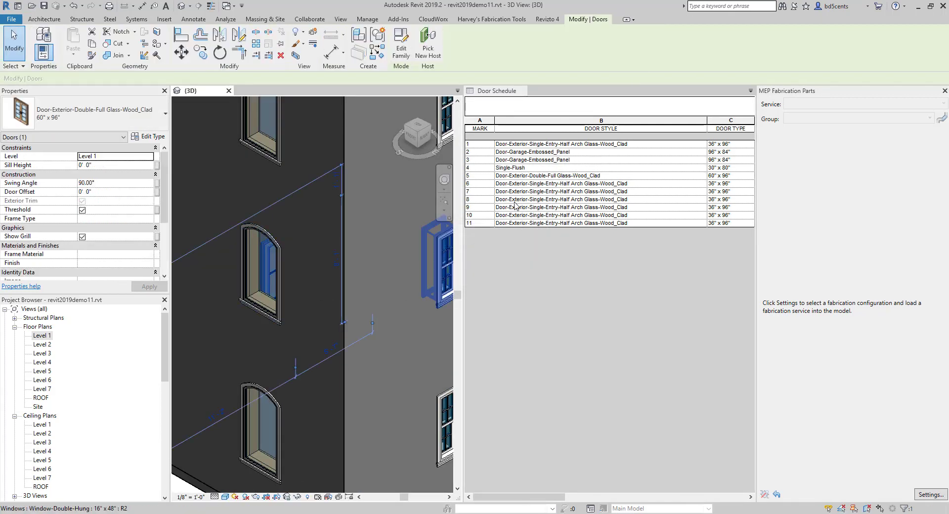
left_click(539, 159)
left_click(641, 44)
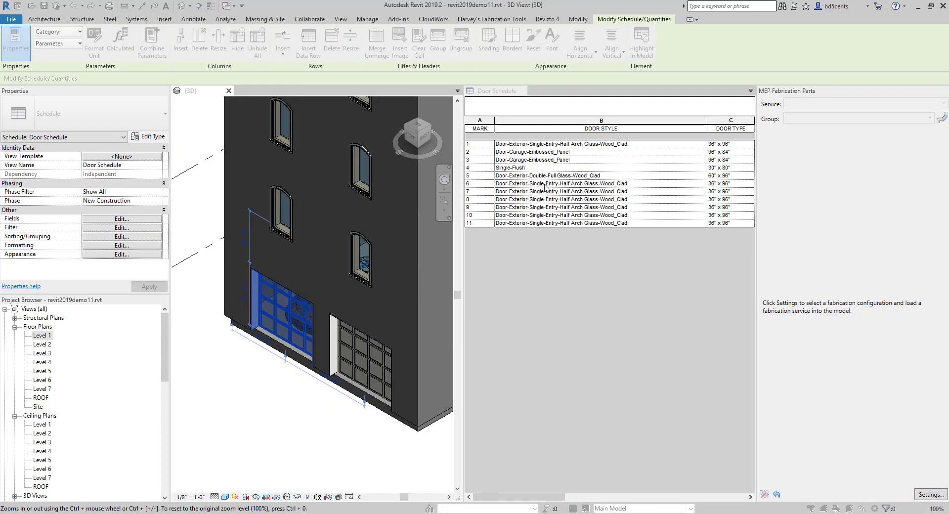
left_click(525, 275)
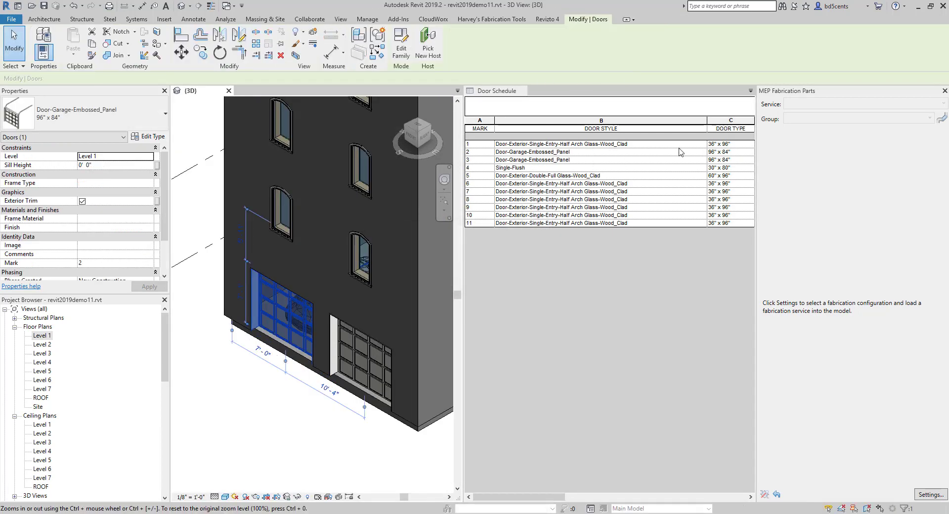
Step: Change the door style of the door with mark 1 to Single-Flush in the Door Schedule
left_click(702, 144)
left_click(702, 144)
left_click(554, 180)
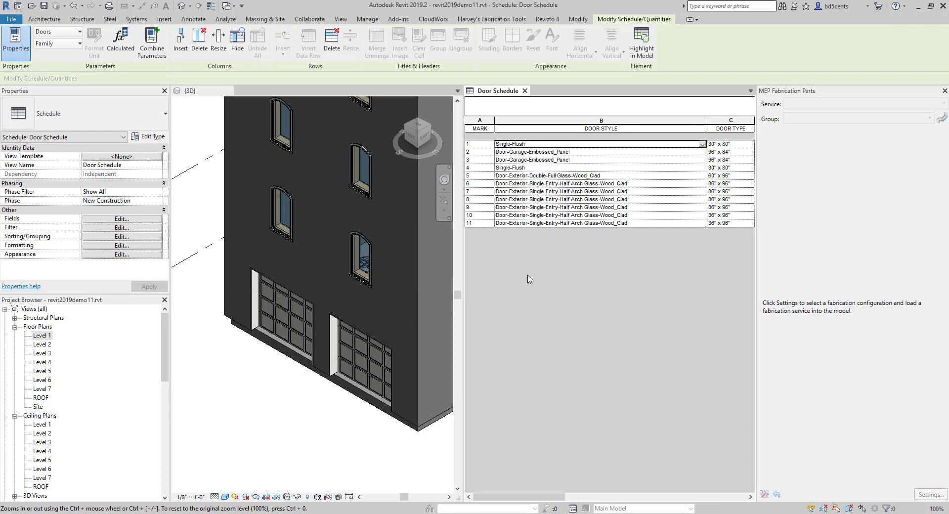
Step: Examine which garage doors in the 3D view correspond to the schedule rows with marks 2 and 3
left_click(619, 153)
left_click(587, 161)
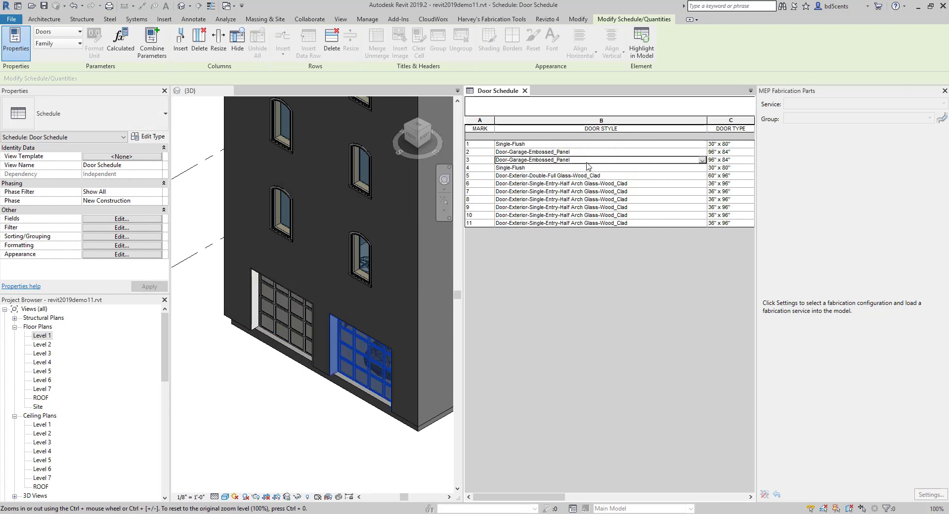
left_click(549, 144)
left_click(284, 344)
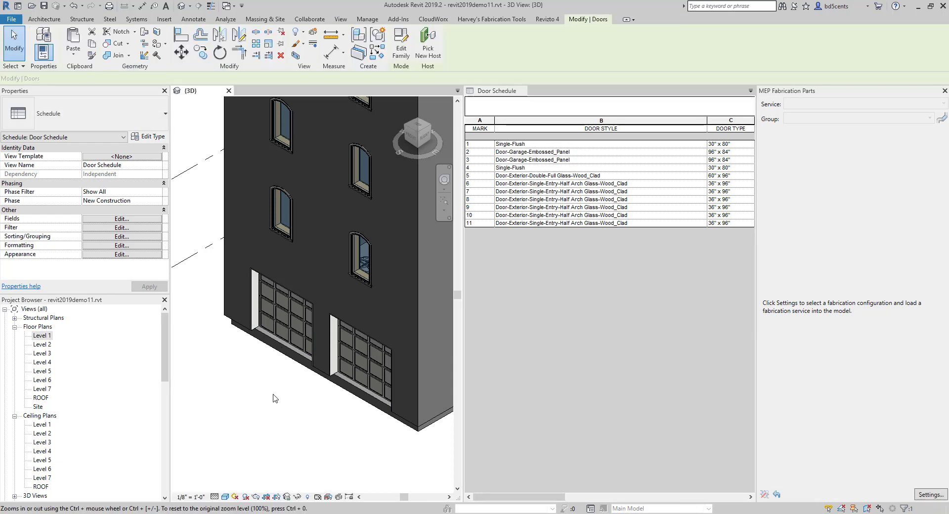
scroll(284, 336, "up", 2)
left_click(284, 324)
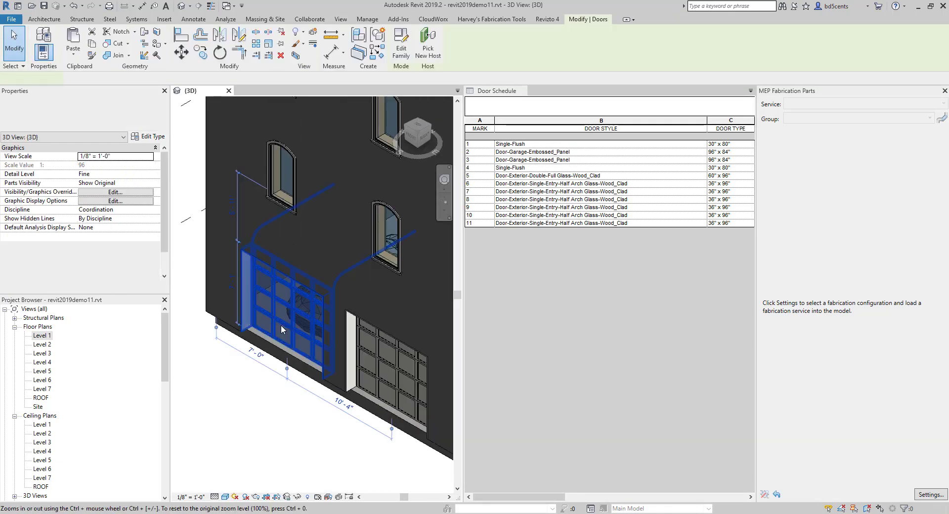
key("Escape")
Step: Set the door style of the door with mark 1 to Door-Exterior-Single-Entry-Half Arch Glass-Wood_Clad
left_click(568, 150)
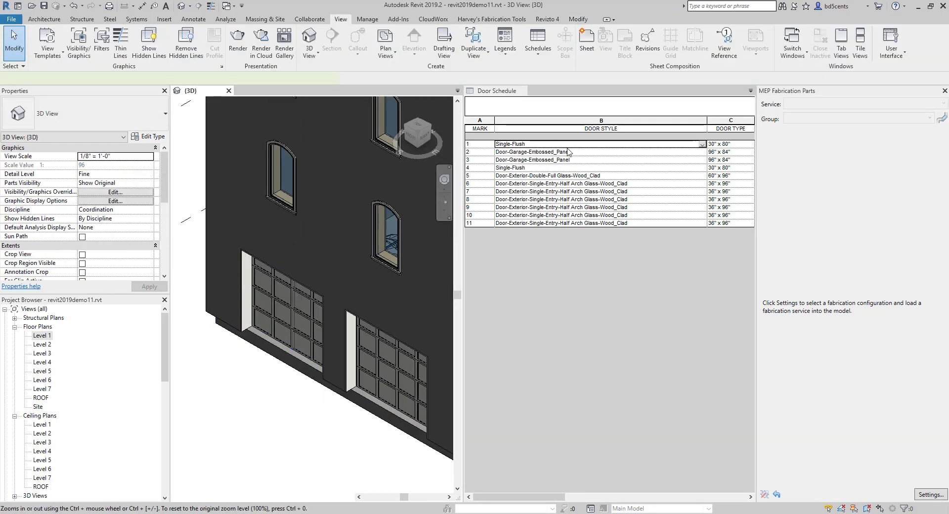
left_click(701, 145)
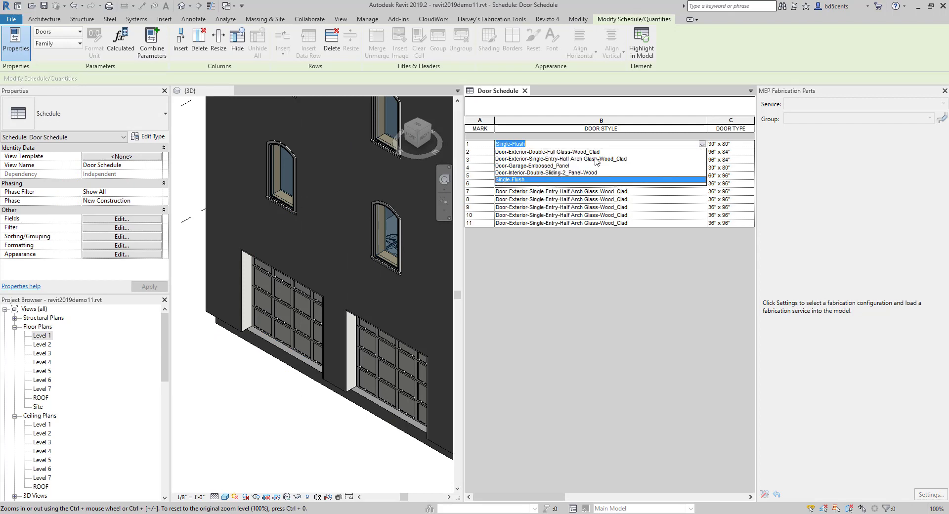
left_click(560, 179)
key("Down")
key("Down")
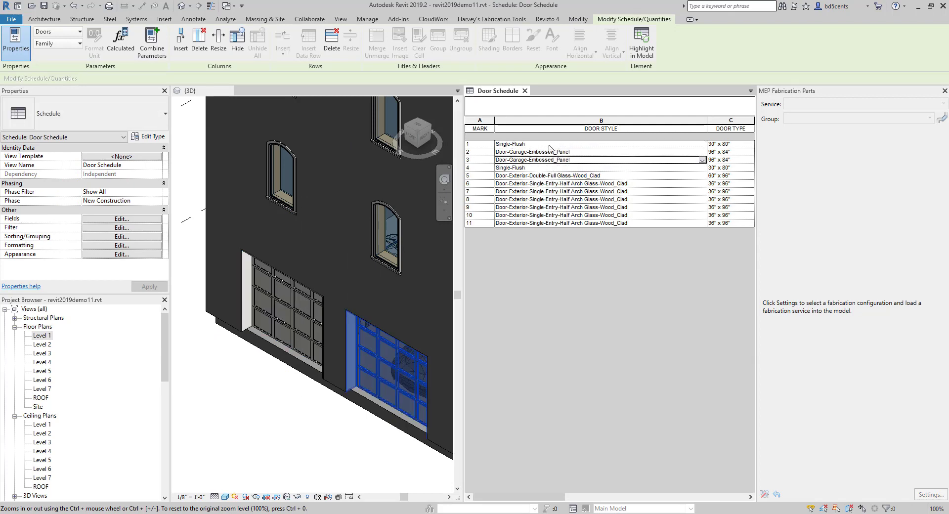
left_click(658, 143)
left_click(702, 144)
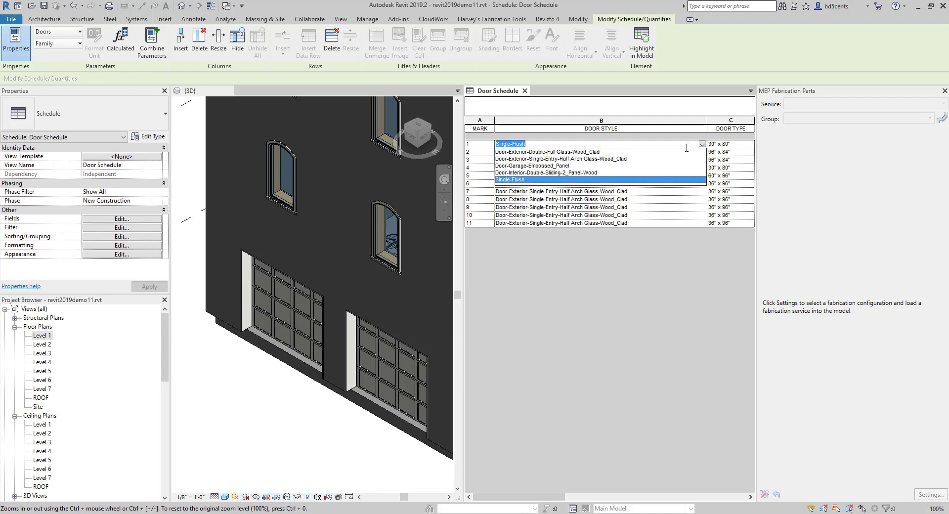
left_click(584, 159)
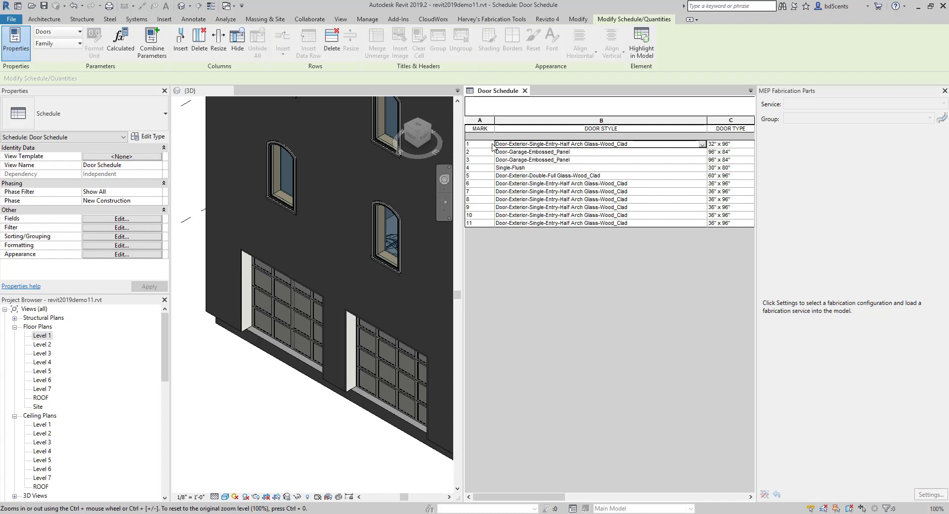
Step: Set the door style of the door with mark 2 to Door-Exterior-Double-Full Glass-Wood_Clad and inspect it in the 3D view
left_click(559, 152)
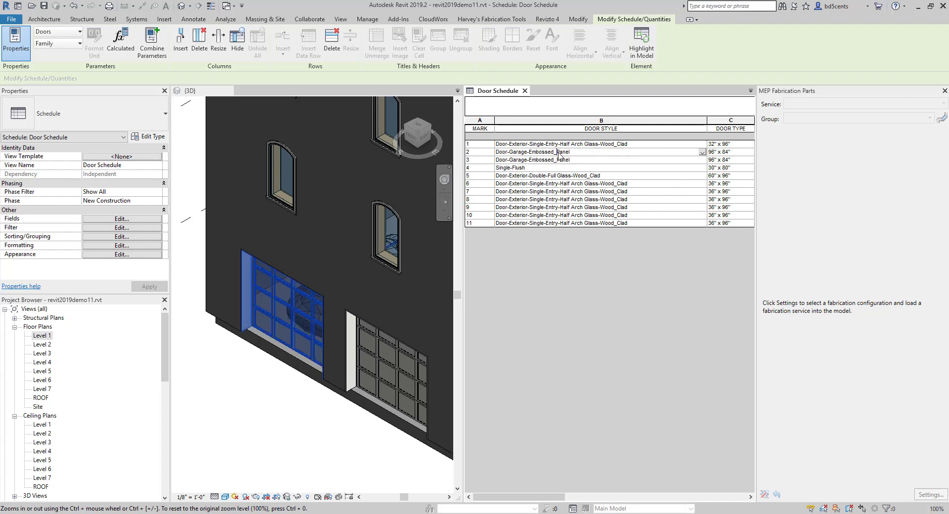
left_click(702, 152)
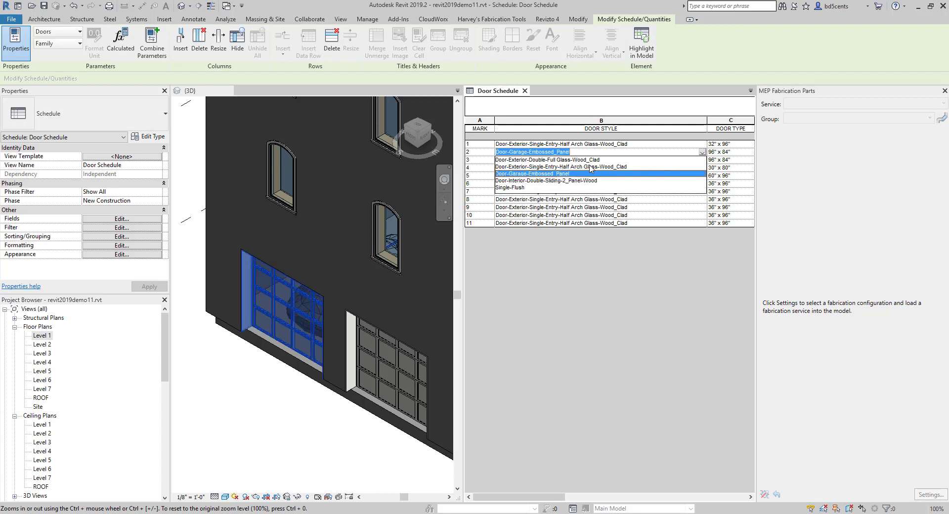
left_click(568, 160)
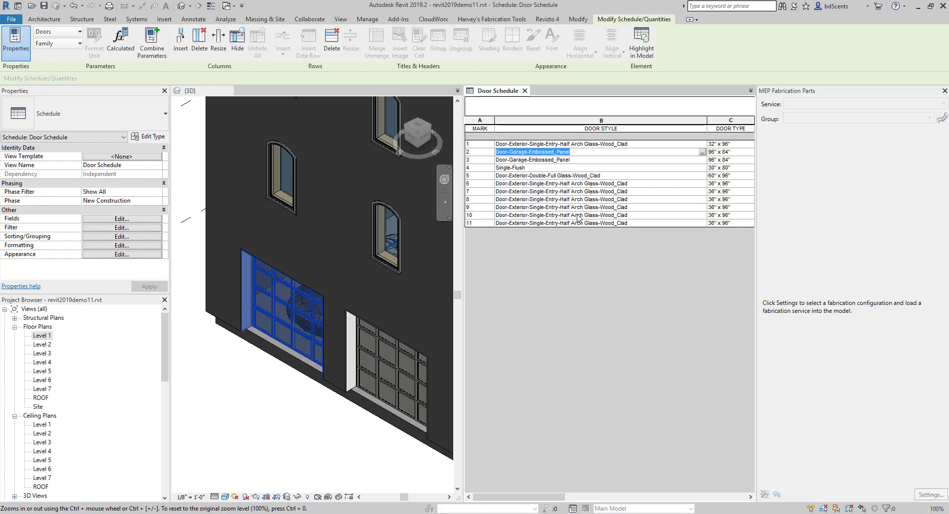
scroll(229, 336, "down", 6)
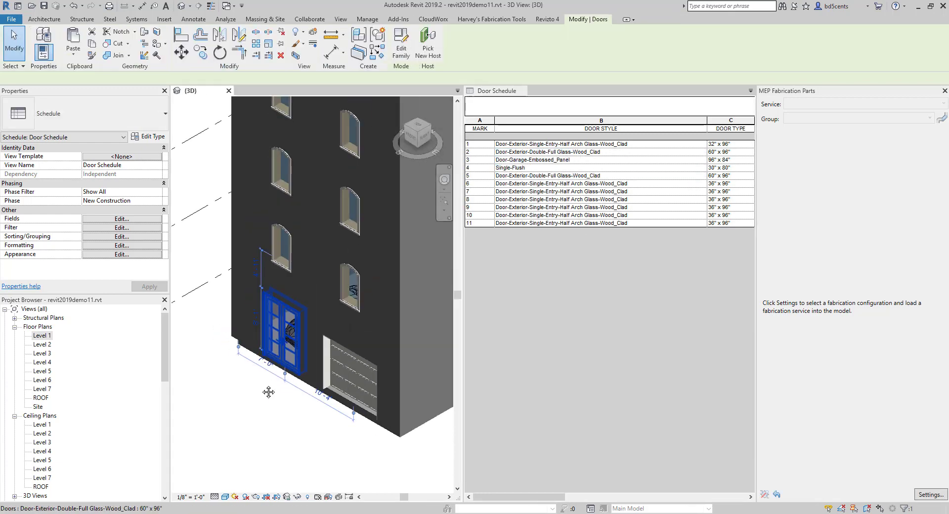
left_click(235, 361)
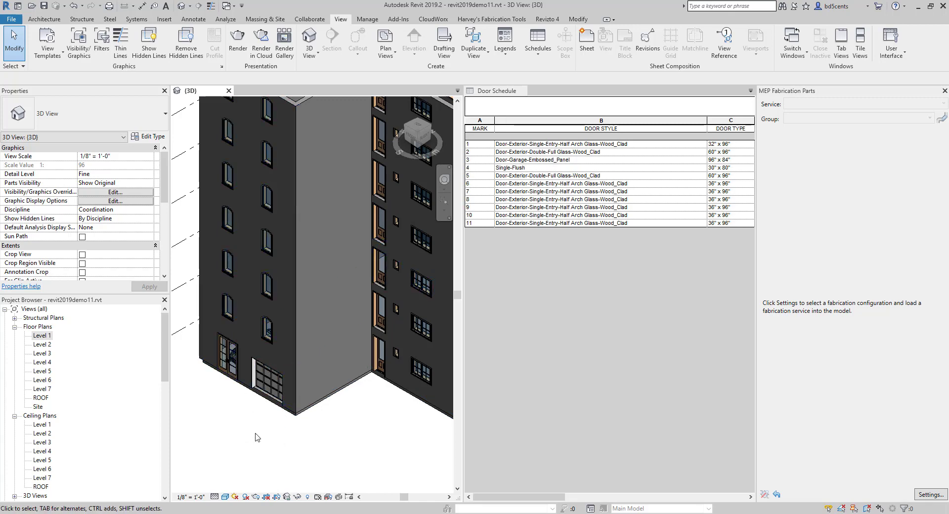
Step: Undo the door style changes made to the doors with marks 1 and 2
key("ctrl+z")
key("ctrl+z")
key("ctrl+z")
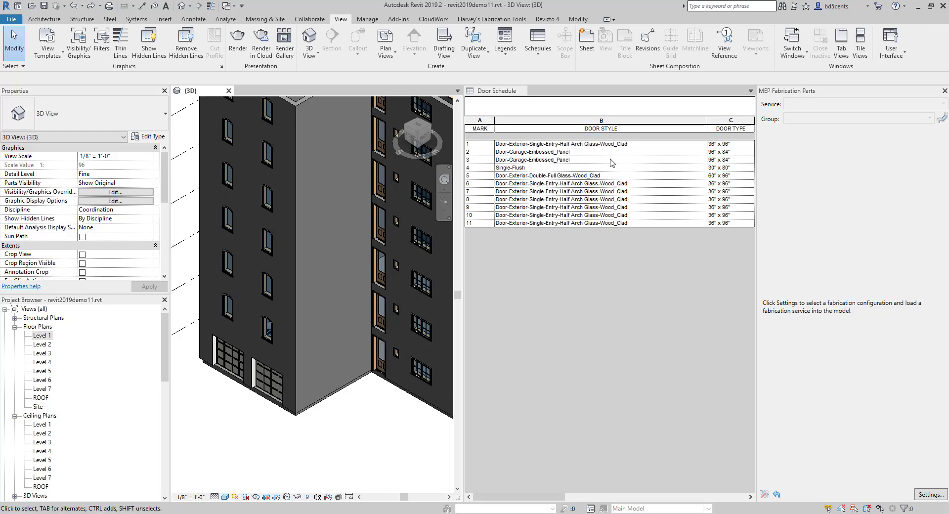
scroll(338, 462, "down", 5)
middle_click_drag(250, 417, 291, 400)
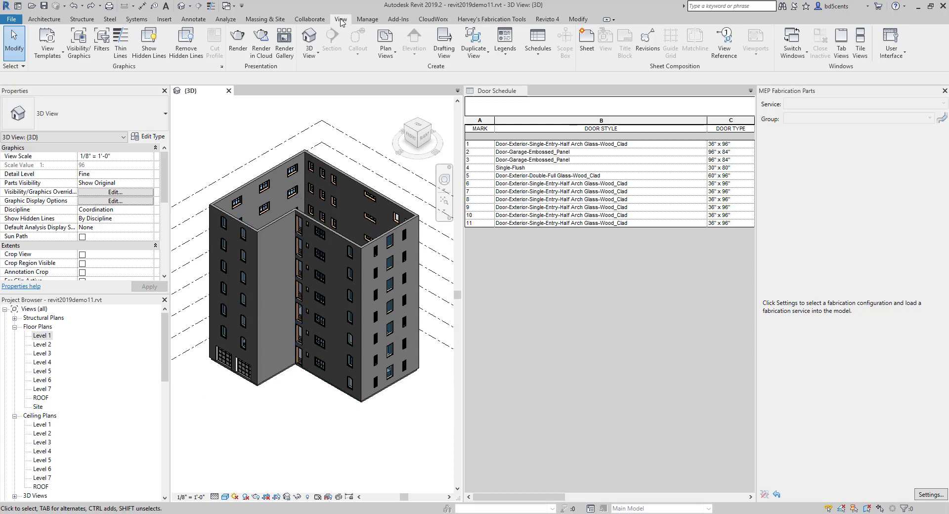
Step: Create a Window Schedule of building components for the Windows category in the New Construction phase
left_click(538, 47)
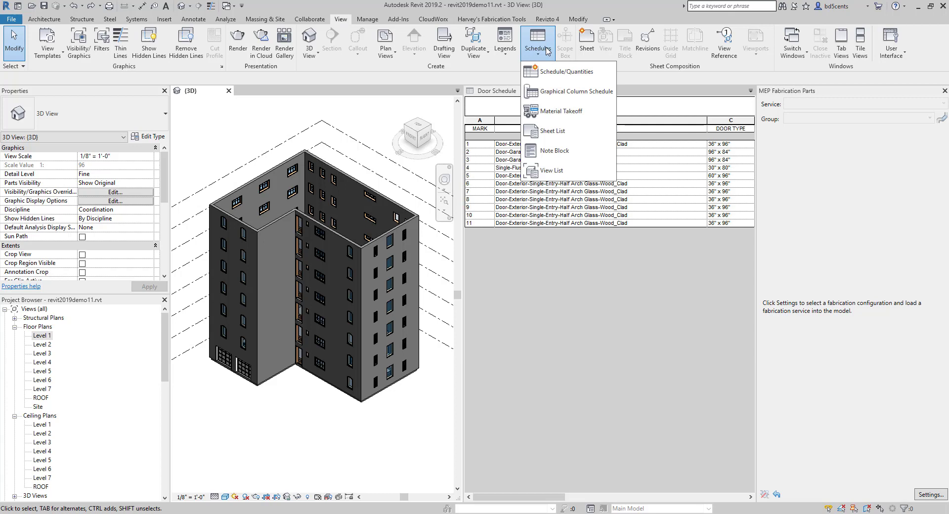
left_click(547, 74)
scroll(423, 253, "down", 6)
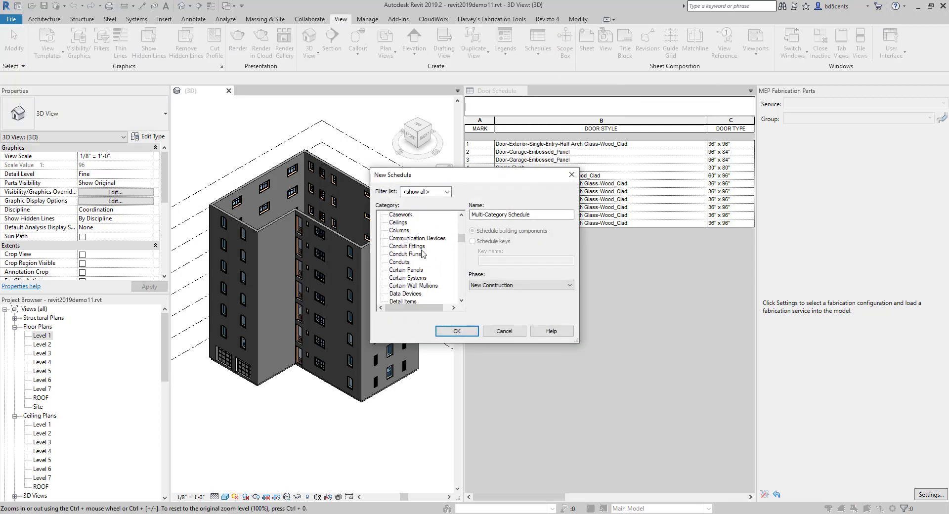
left_click_drag(463, 242, 463, 296)
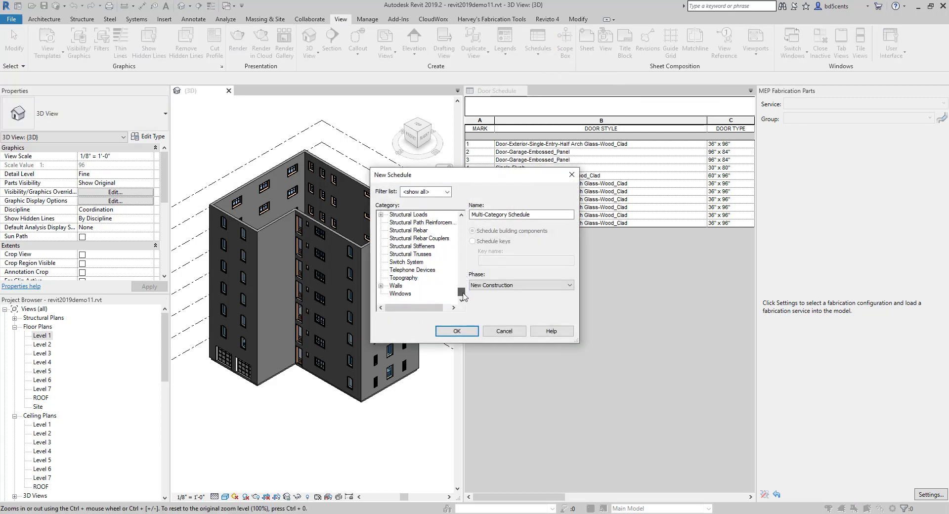
left_click(400, 294)
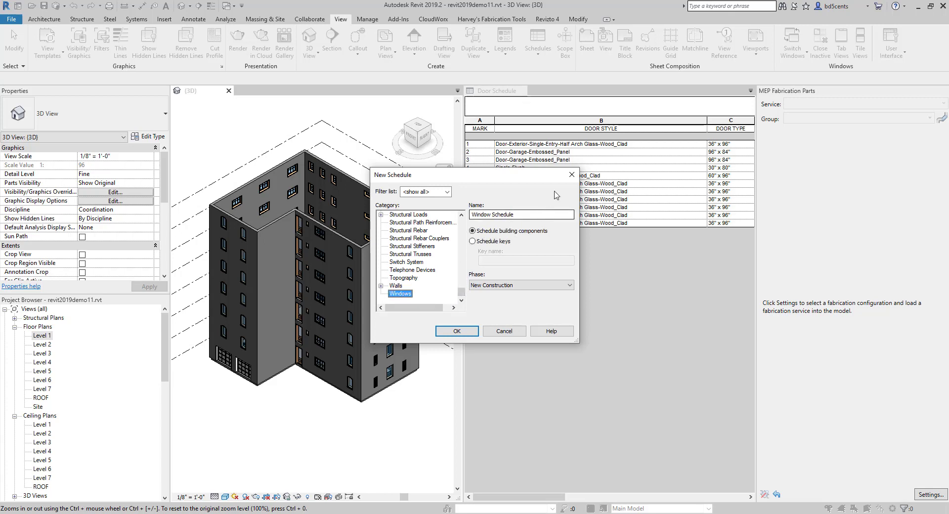
left_click(471, 332)
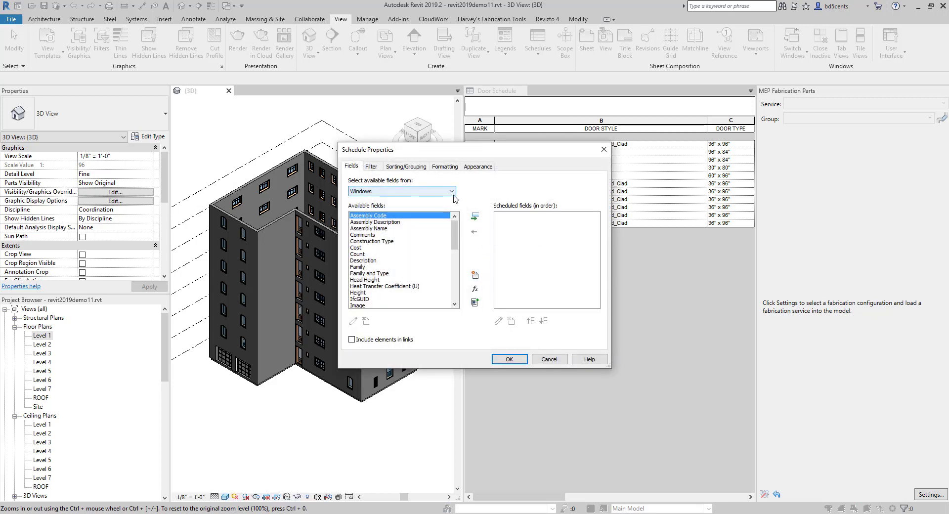
Step: Add the Count field to the scheduled fields of the window schedule
scroll(364, 262, "down", 2)
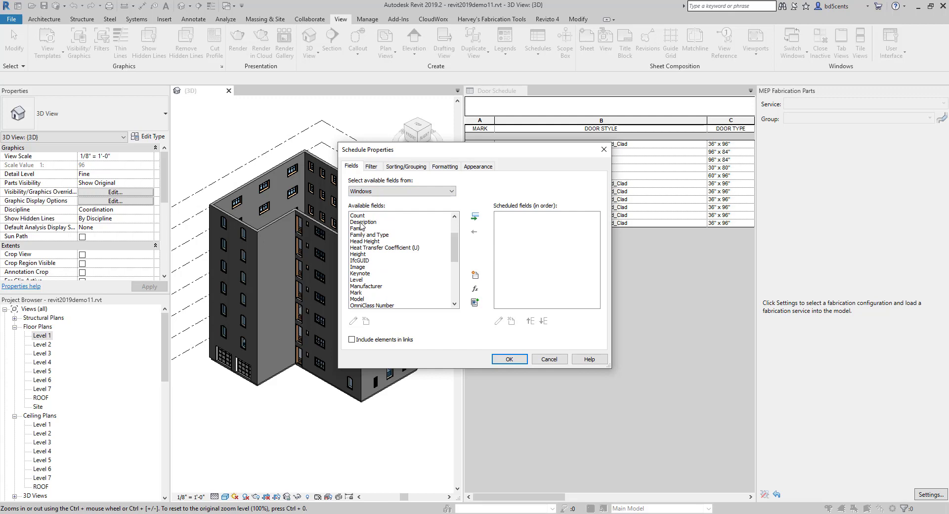
left_click(358, 216)
left_click(475, 216)
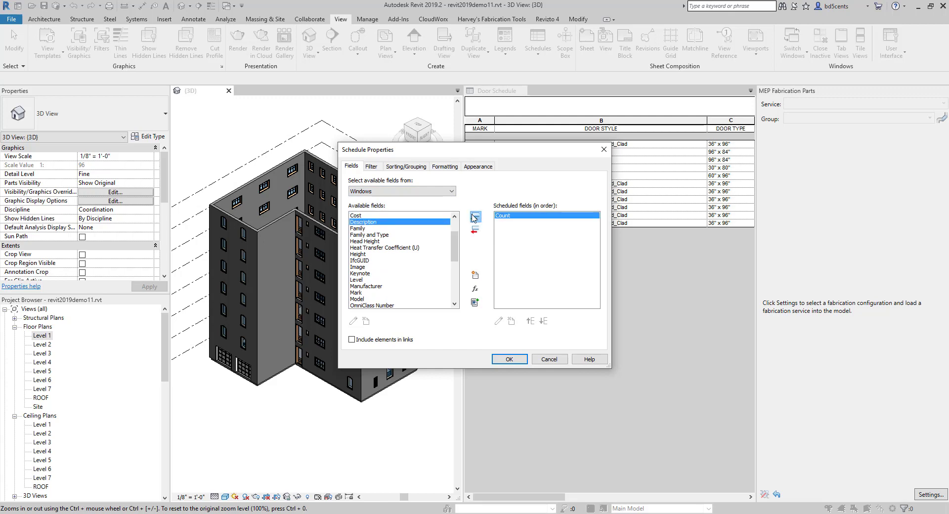
Step: Add the Family and Head Height fields to the window schedule's scheduled fields
left_click(356, 228)
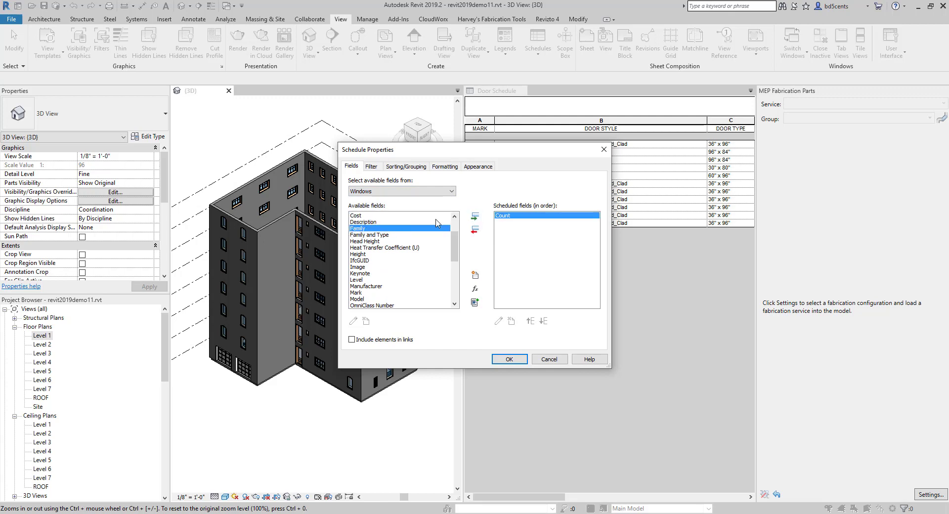
left_click(475, 216)
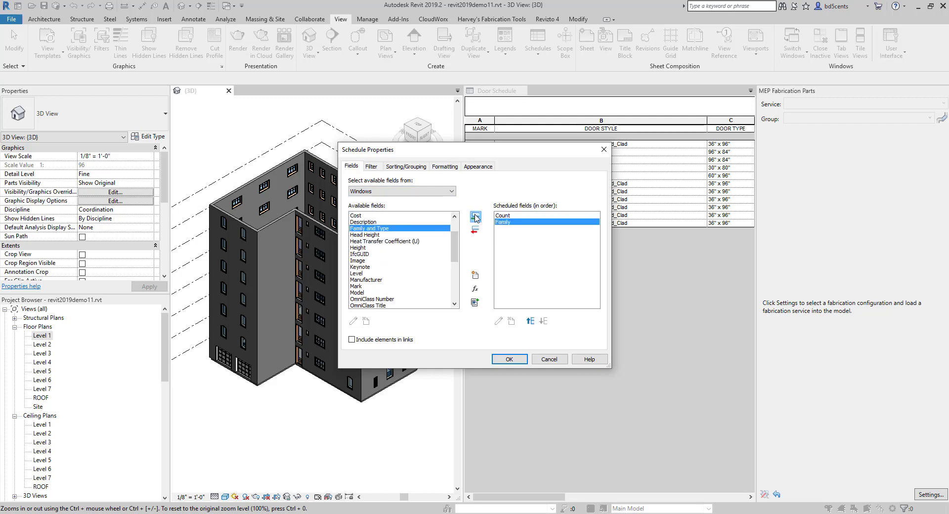
left_click(367, 236)
left_click(474, 217)
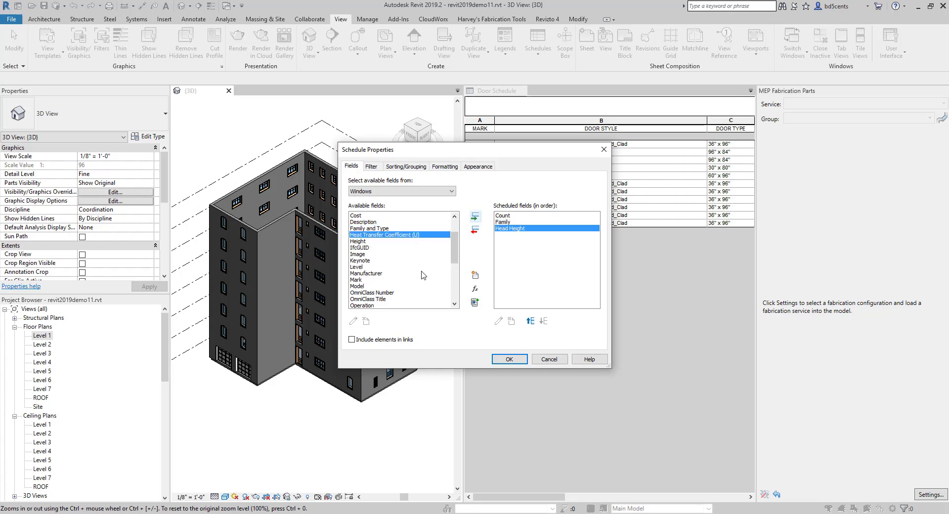
Step: Add the Heat Transfer Coefficient (U), Height and Level fields to the window schedule
scroll(415, 267, "down", 3)
scroll(410, 257, "up", 3)
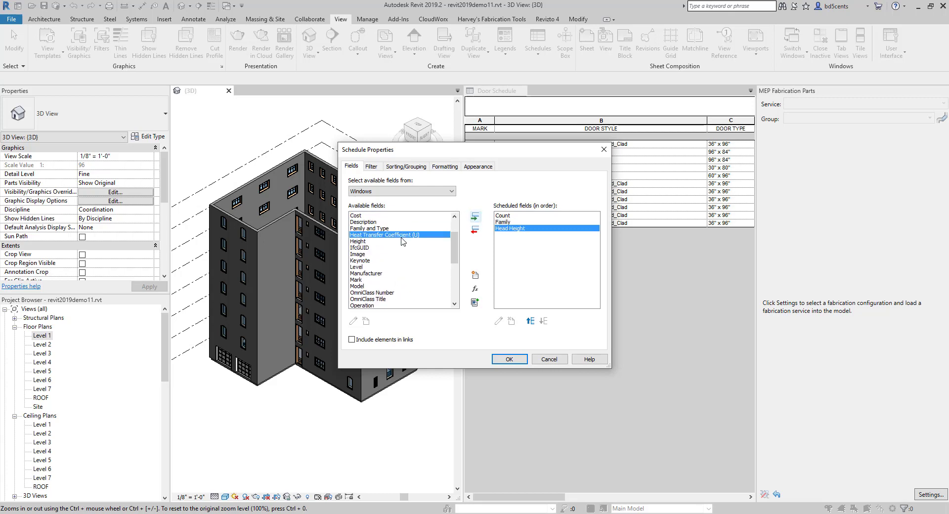
left_click(475, 218)
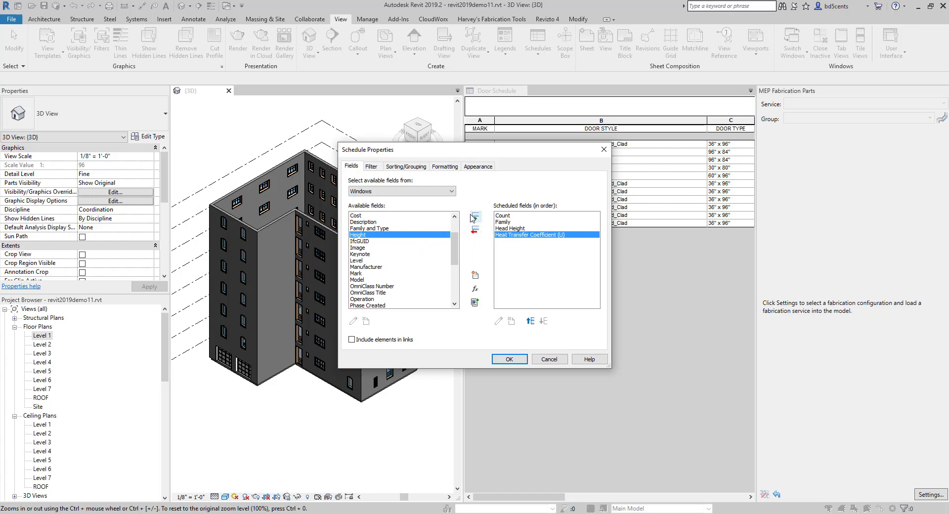
left_click(473, 217)
left_click(372, 254)
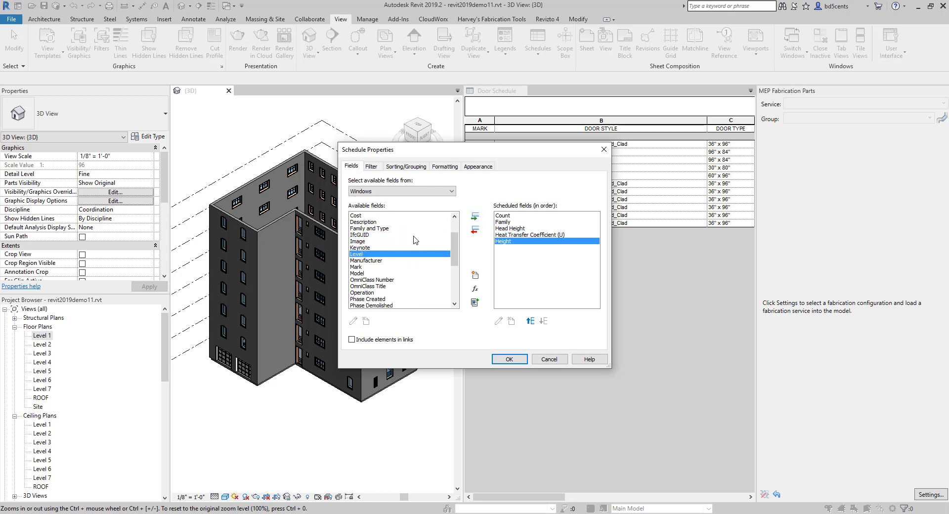
left_click(475, 217)
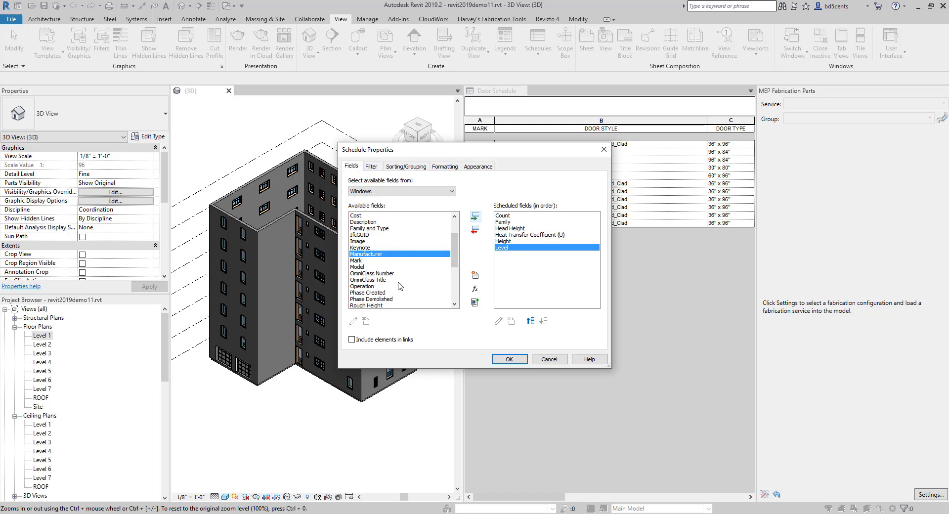
Step: Add the Solar Heat Gain Coefficient field to the window schedule
scroll(400, 286, "down", 4)
left_click(390, 247)
left_click(475, 217)
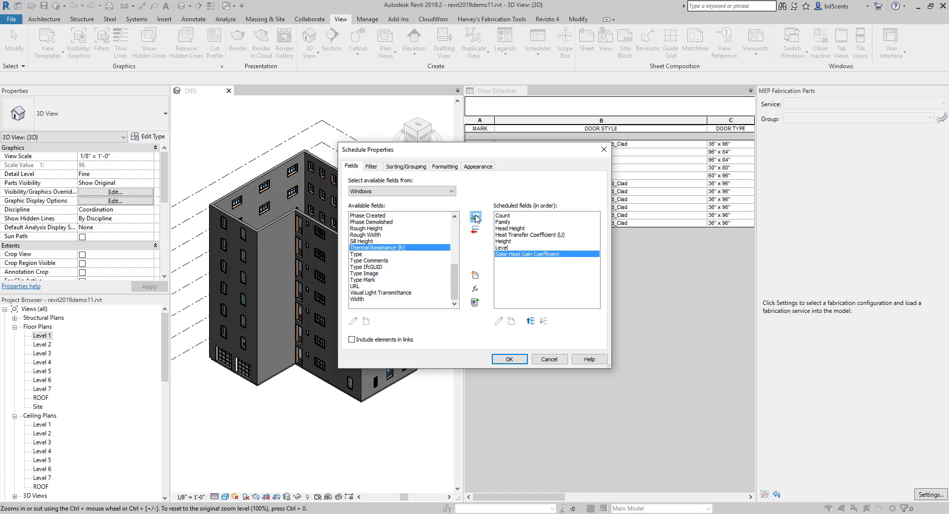
left_click(380, 260)
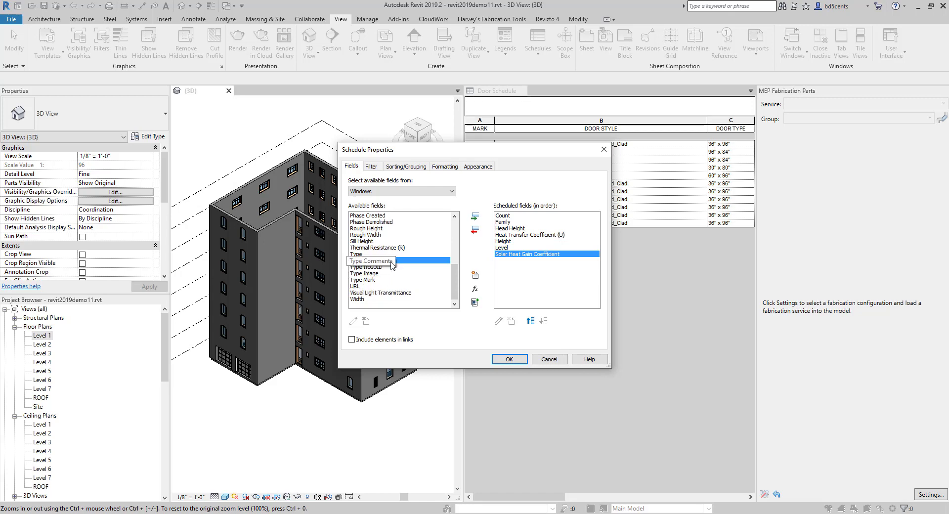
left_click(392, 255)
scroll(392, 261, "up", 6)
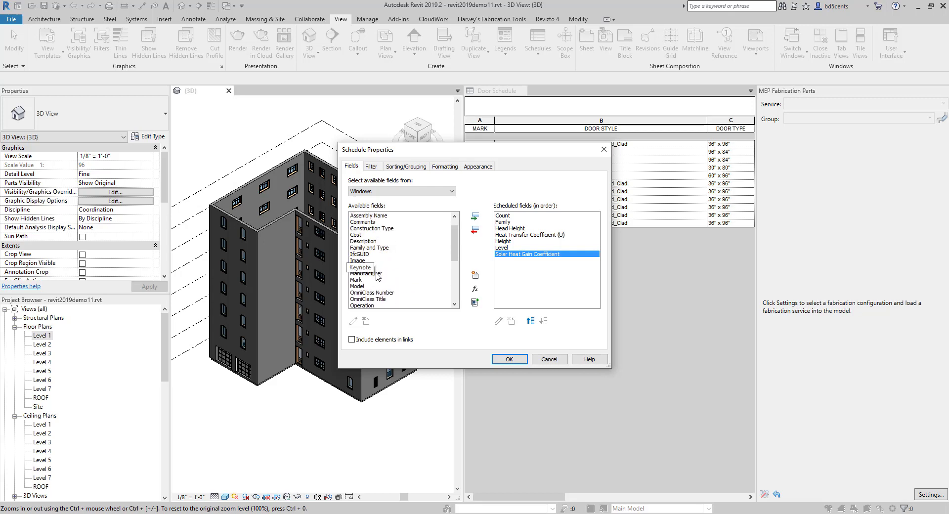
scroll(383, 279, "down", 4)
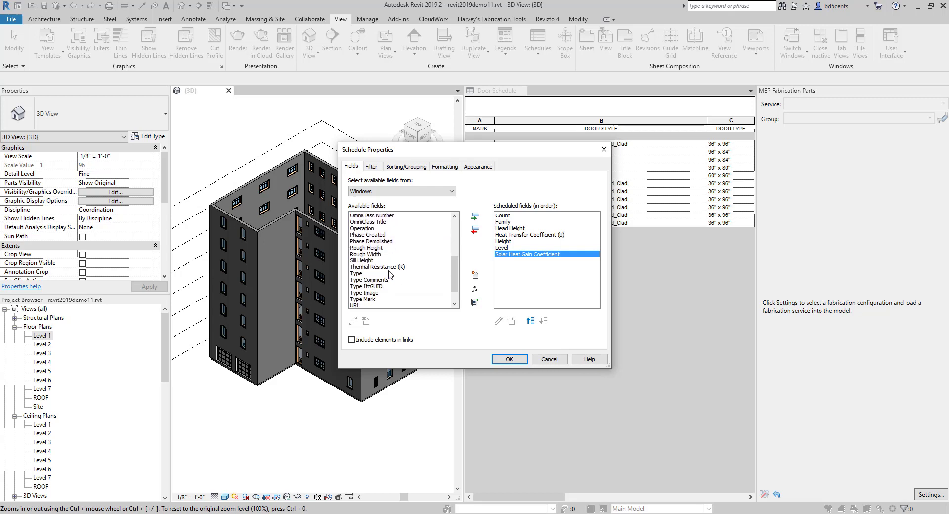
left_click(388, 280)
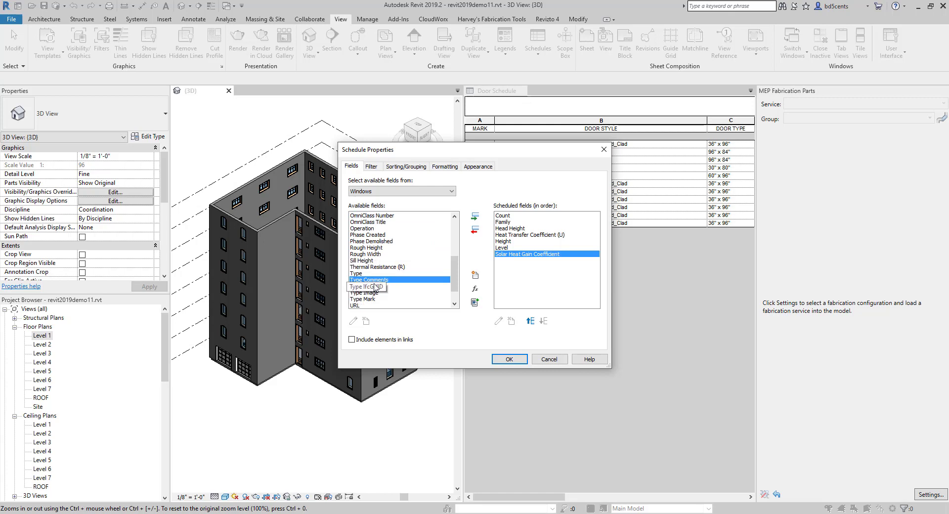
scroll(389, 278, "down", 1)
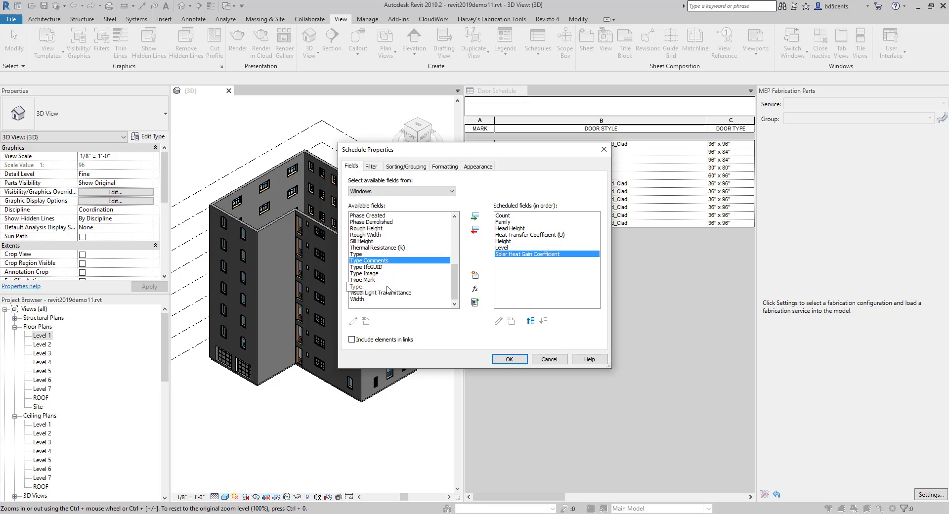
left_click(398, 280, "ctrl")
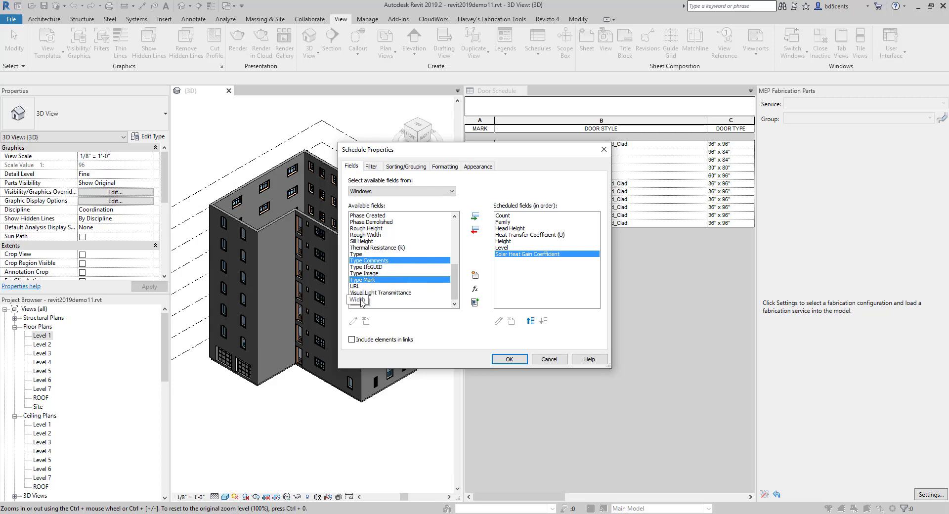
scroll(385, 266, "up", 1)
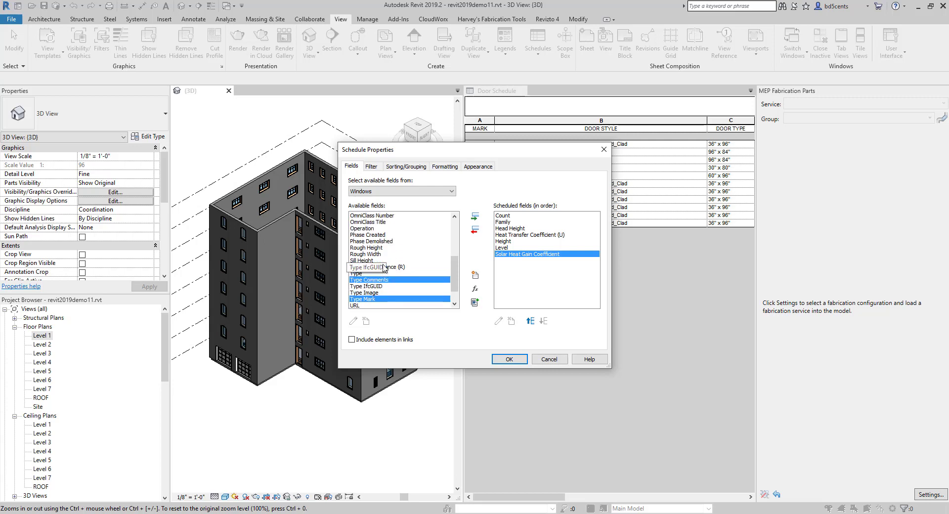
scroll(383, 267, "up", 1)
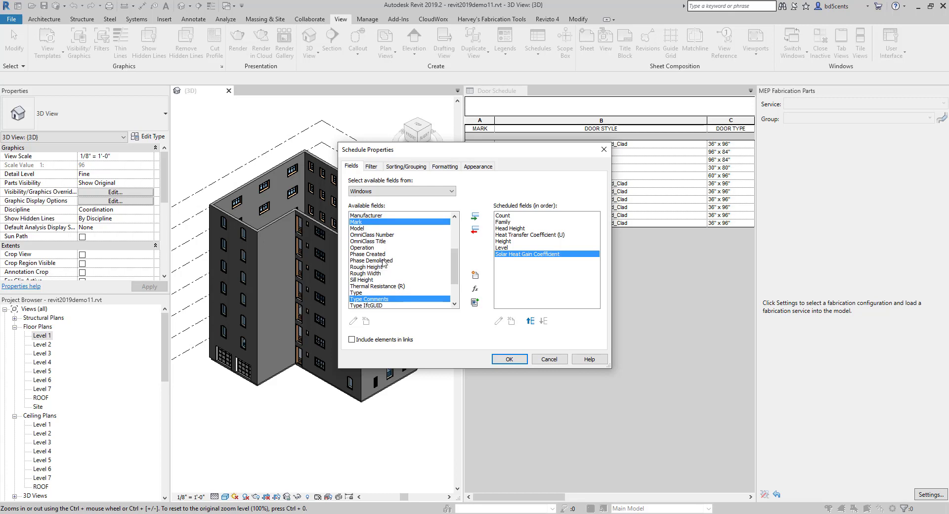
left_click(364, 223, "shift")
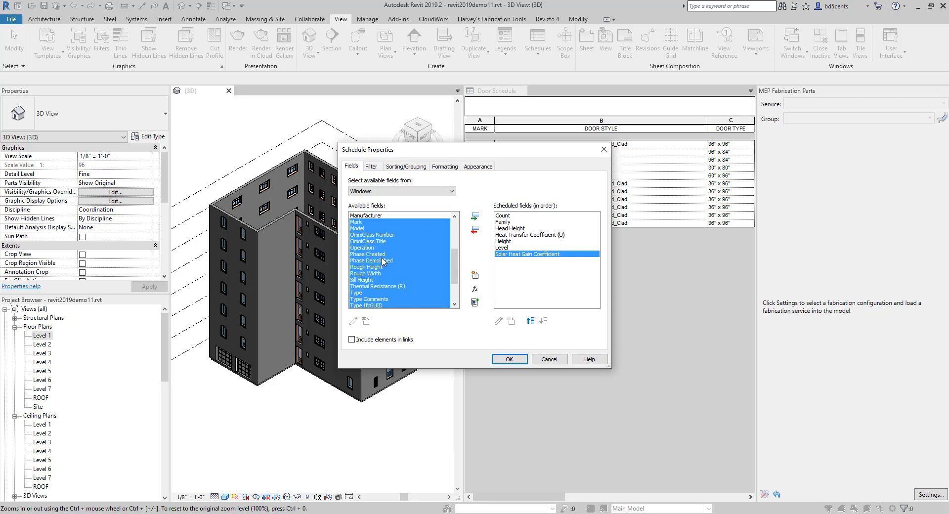
left_click(384, 236)
scroll(378, 237, "down", 2)
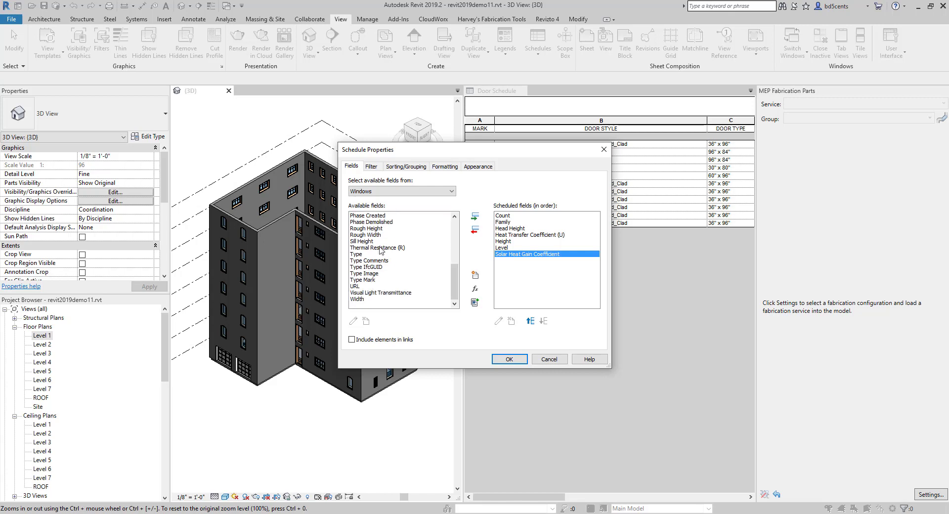
scroll(376, 252, "up", 5)
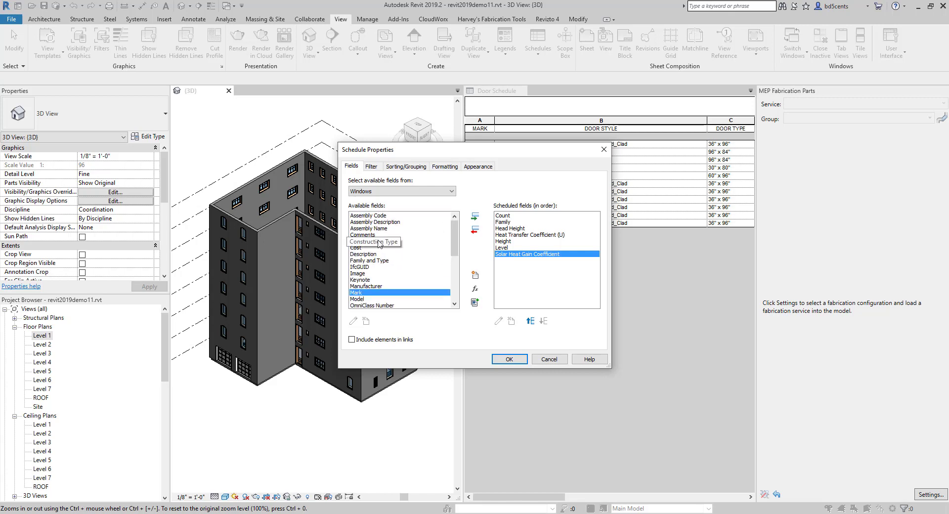
left_click(385, 216)
key("Down")
key("Down")
key("Down")
key("Down")
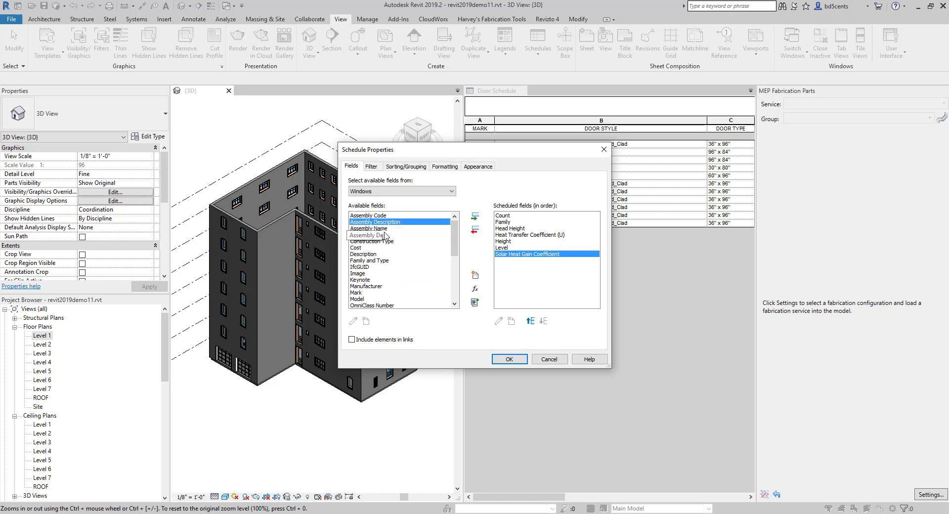
left_click(376, 255)
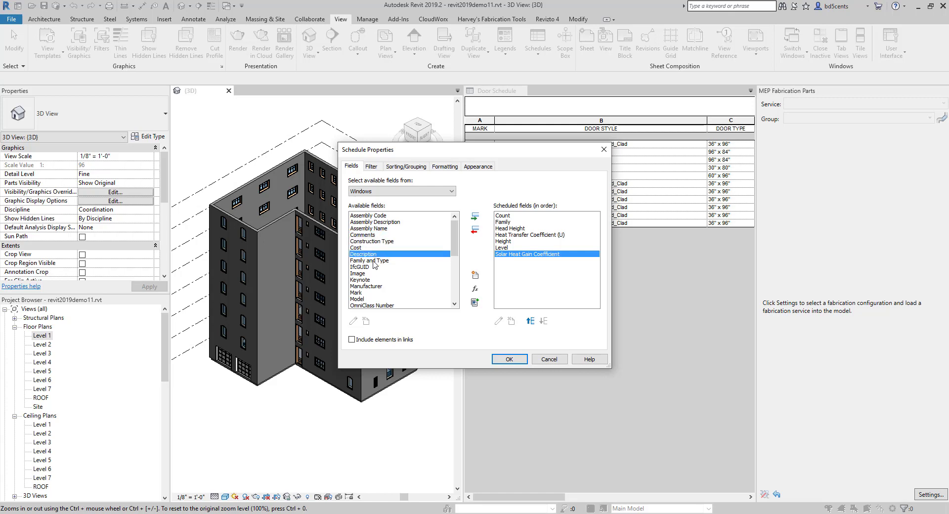
left_click(383, 216)
left_click(381, 223, "shift")
left_click_drag(382, 227, 377, 239)
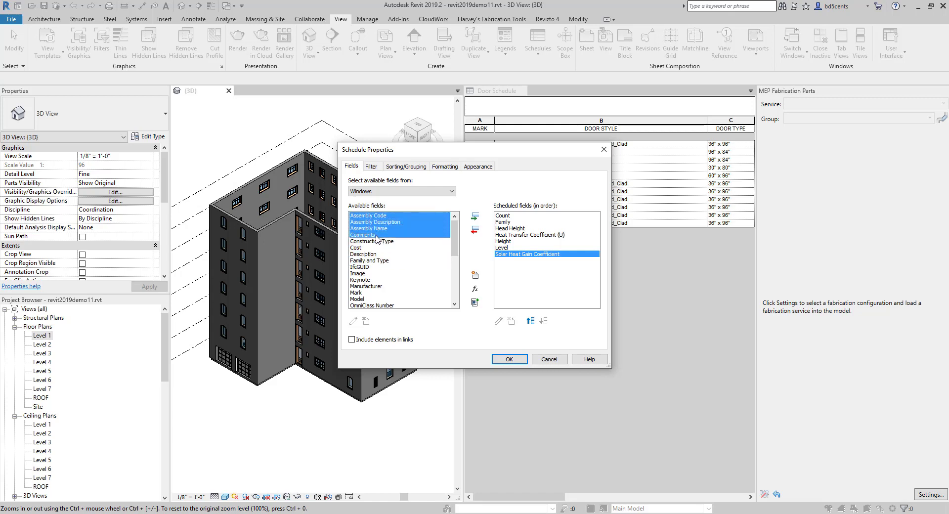
left_click(373, 287, "shift")
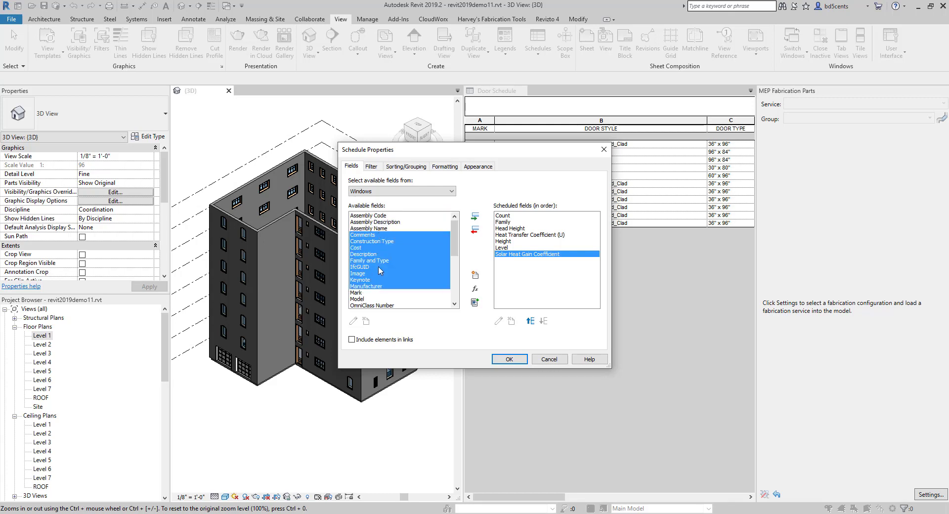
left_click_drag(380, 228, 378, 262, "ctrl")
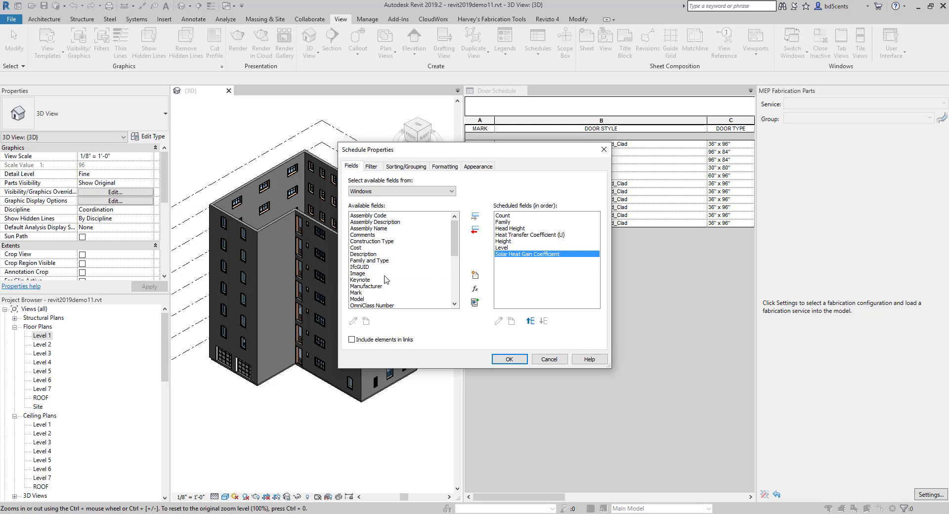
Step: Add the Type Comments, Type Mark and Width fields together and generate the window schedule
scroll(385, 280, "down", 5)
left_click_drag(374, 270, 373, 264)
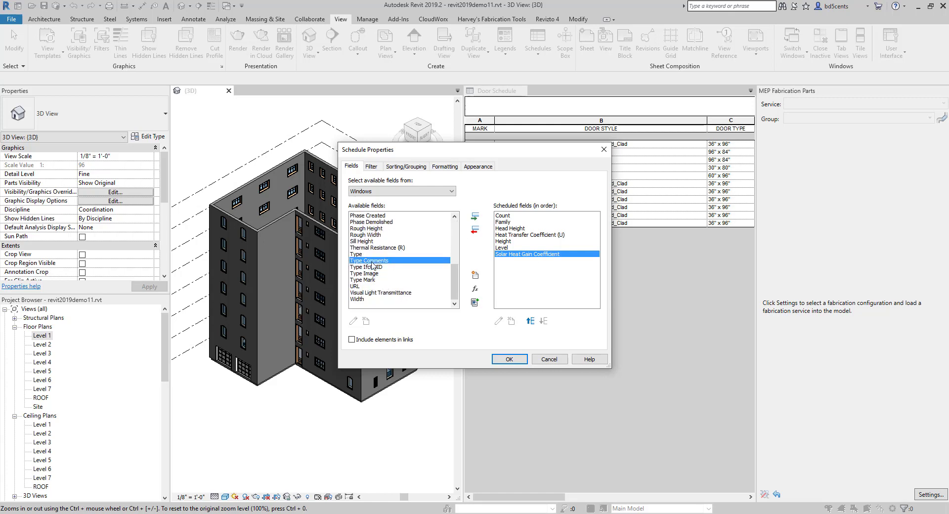
left_click(369, 282, "ctrl")
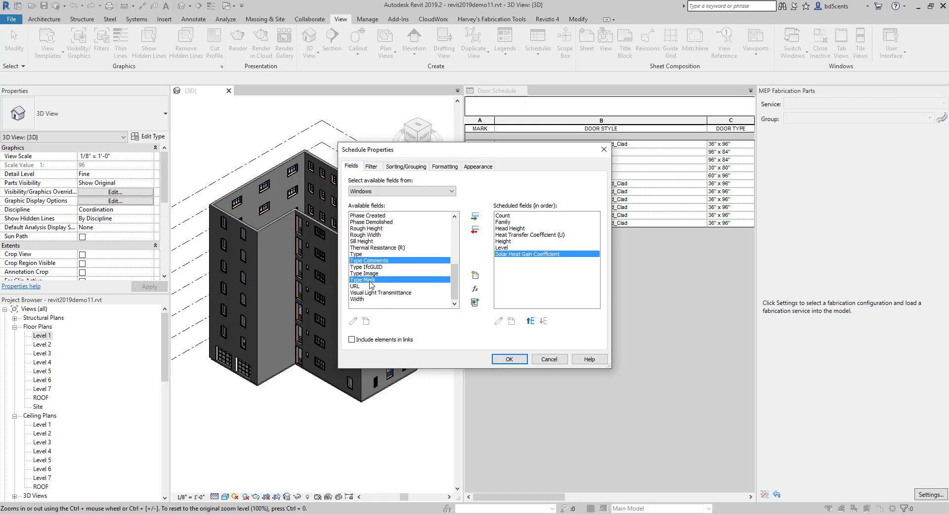
left_click(363, 299, "ctrl")
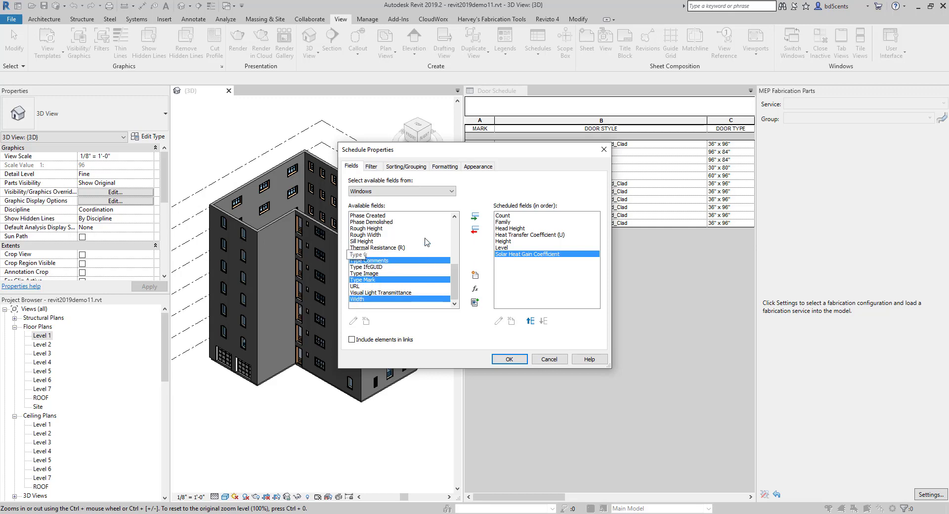
left_click(476, 215)
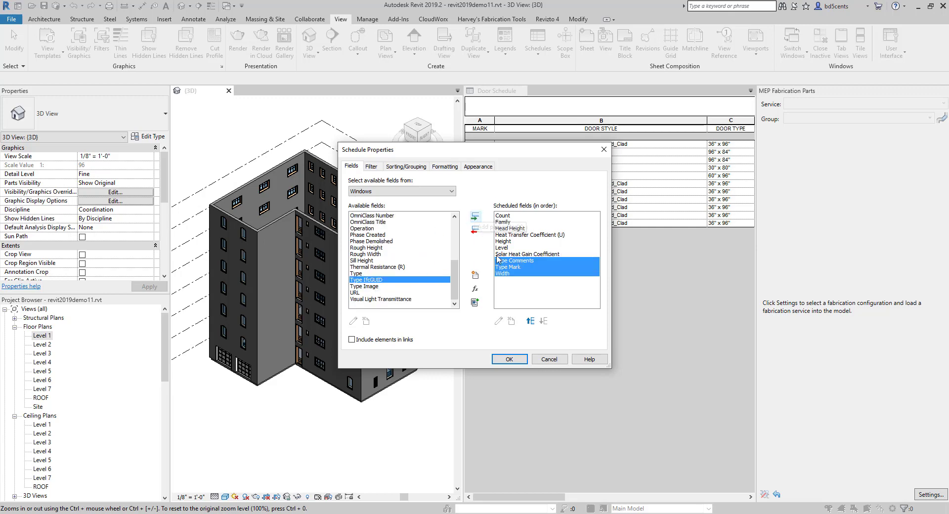
left_click(519, 359)
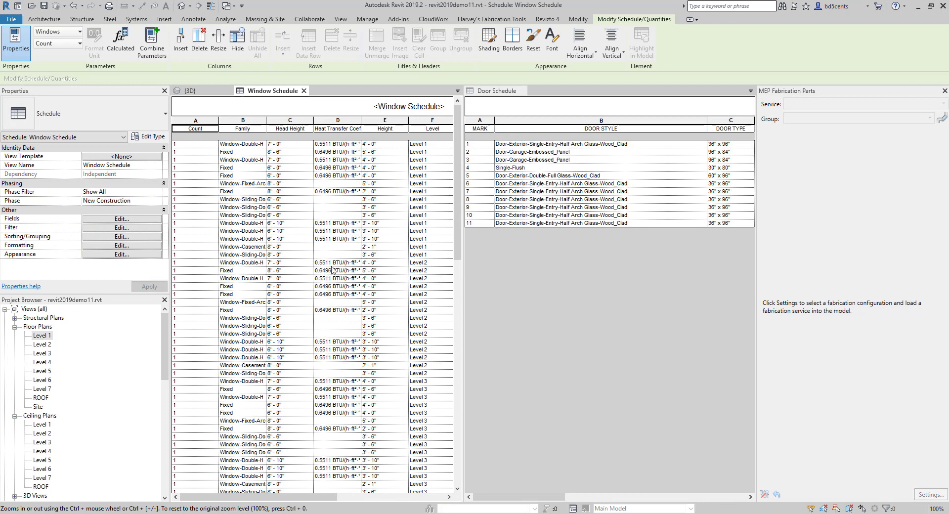
Step: Close the Door Schedule view and set Type Comments of the first Level 1 double-hung window to Paint White, applying it to all elements of that type
left_click(522, 91)
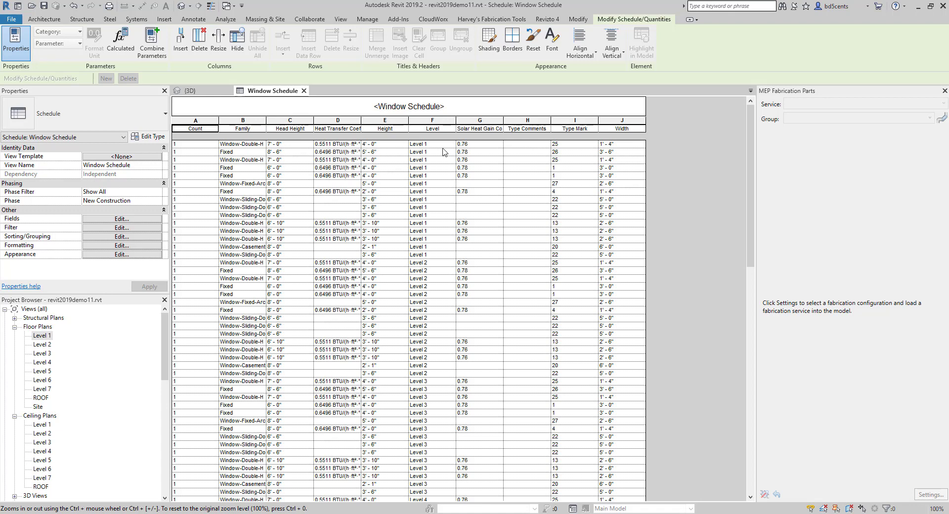
left_click(533, 147)
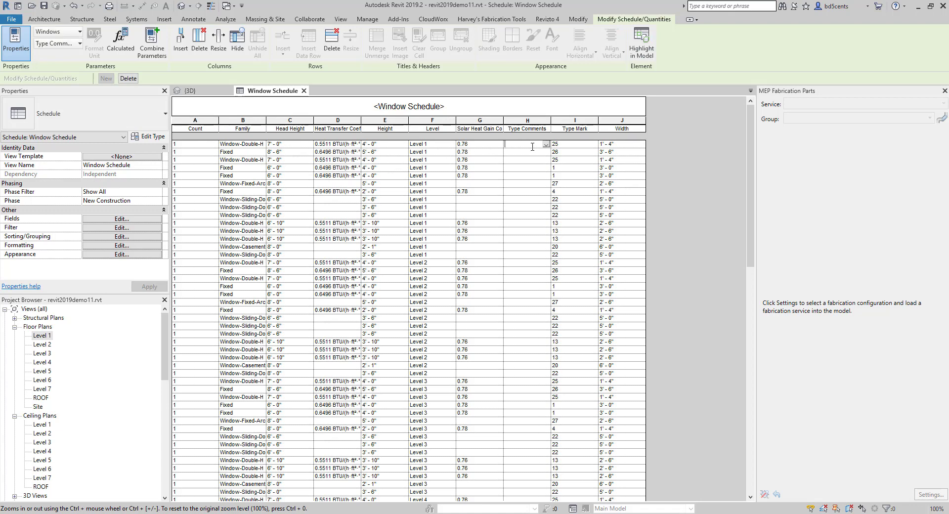
type("pa")
key("Return")
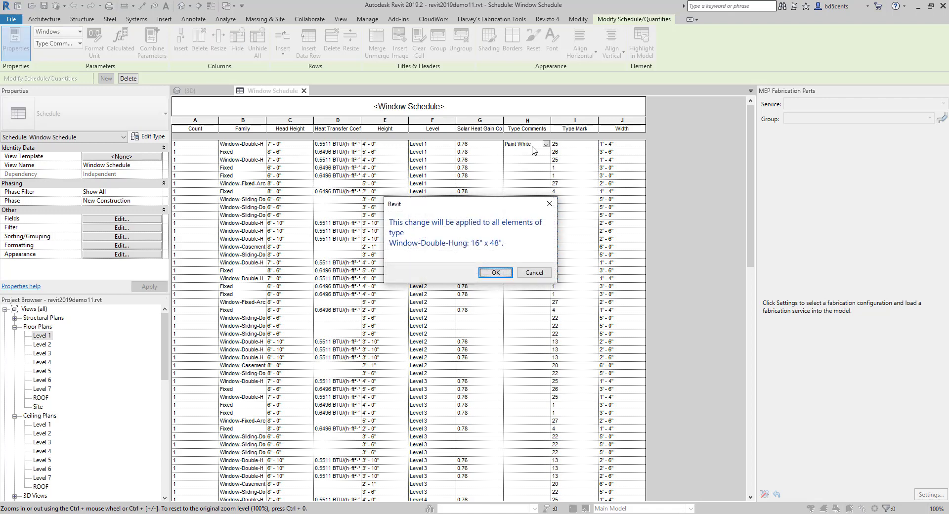
left_click(495, 274)
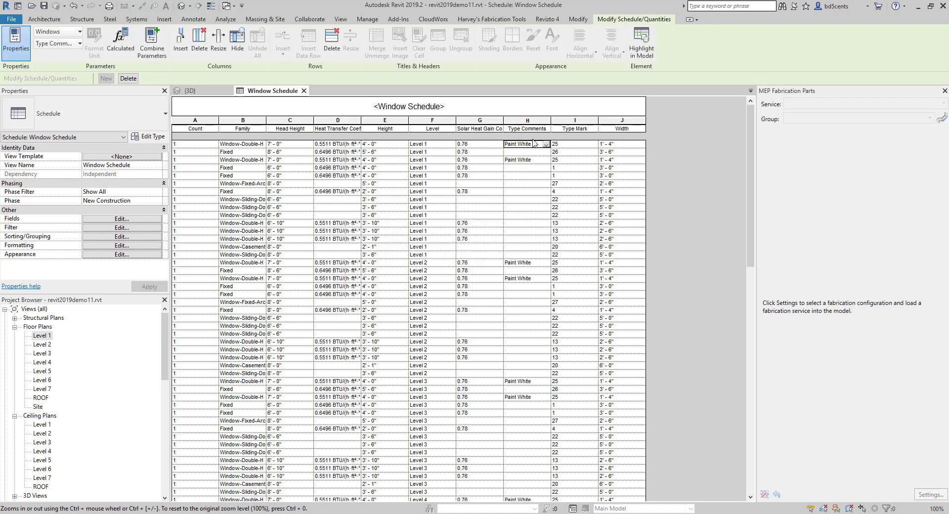
scroll(523, 295, "down", 15)
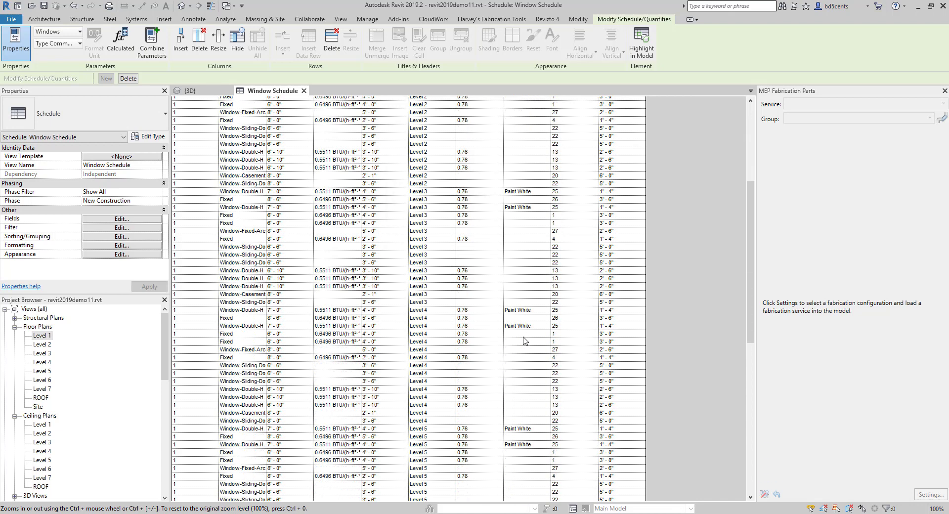
scroll(532, 400, "down", 8)
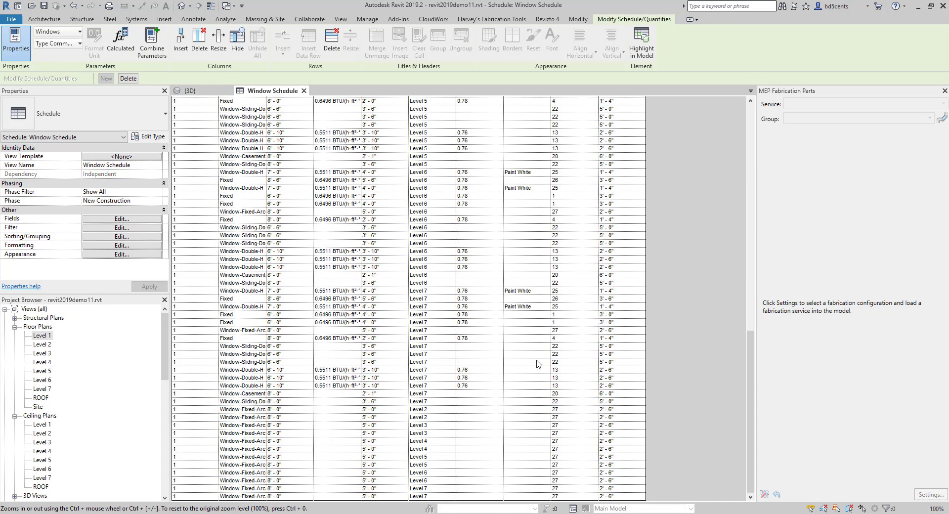
Step: Open the sheet A801 - DOOR & WINDOW SCHEDULE
scroll(540, 363, "up", 20)
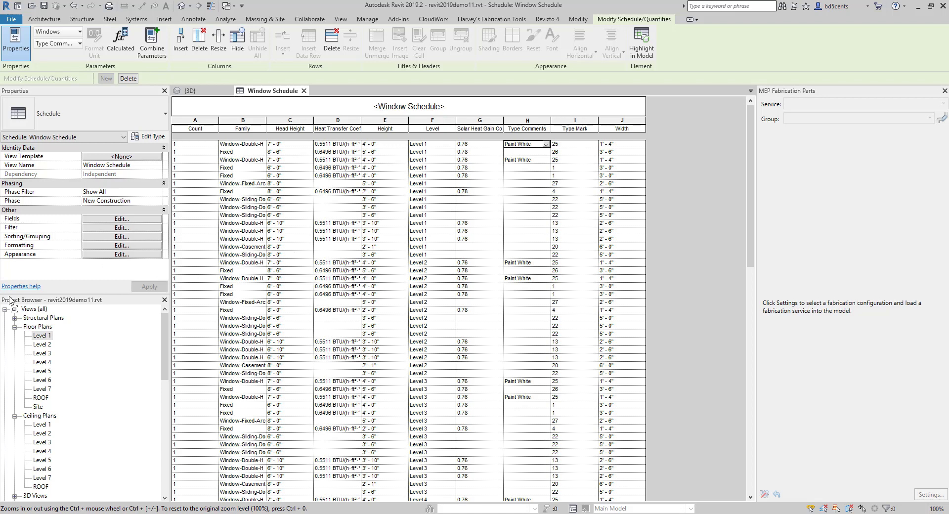
scroll(49, 371, "down", 15)
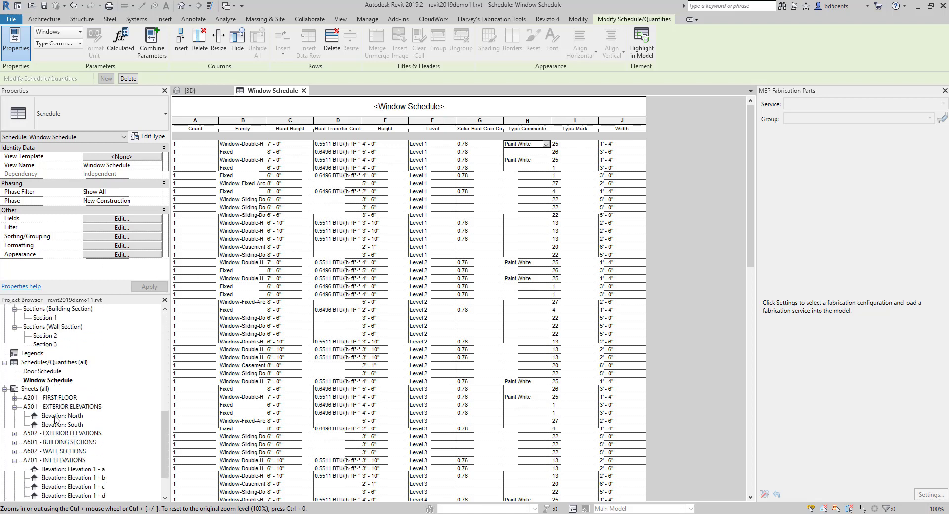
double_click(69, 477)
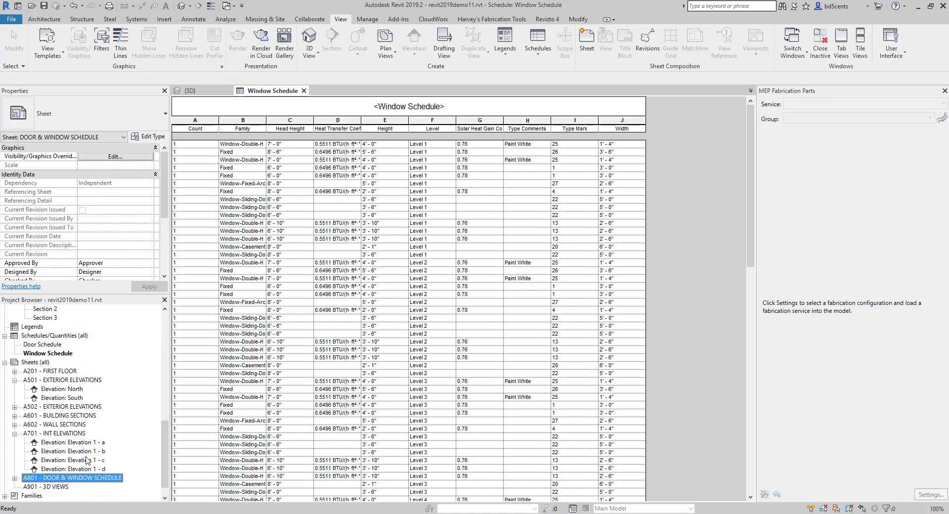
Step: Add the Window Schedule to sheet A801, placing it in the empty area just beside the sheet border
scroll(77, 411, "up", 2)
left_click(37, 415)
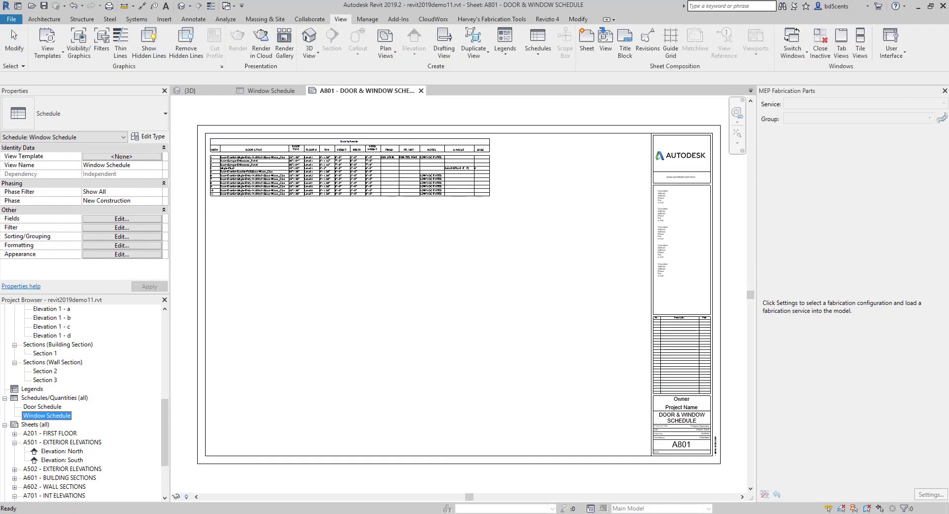
left_click_drag(377, 353, 374, 325)
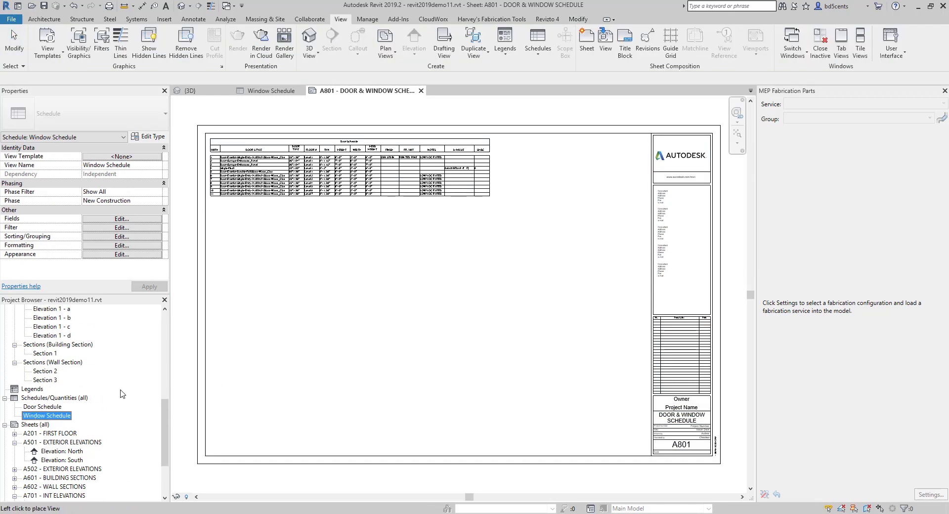
left_click_drag(70, 415, 317, 362)
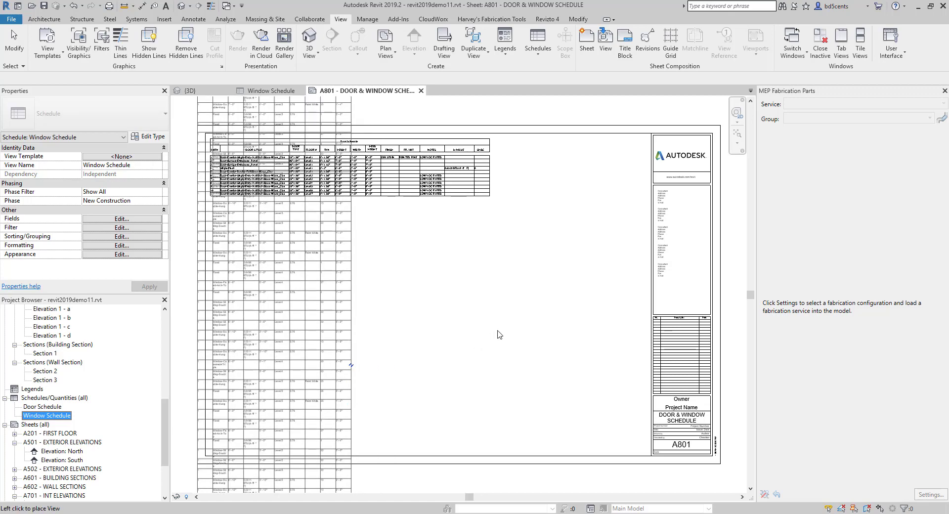
scroll(499, 335, "down", 4)
scroll(512, 326, "down", 2)
left_click(516, 341)
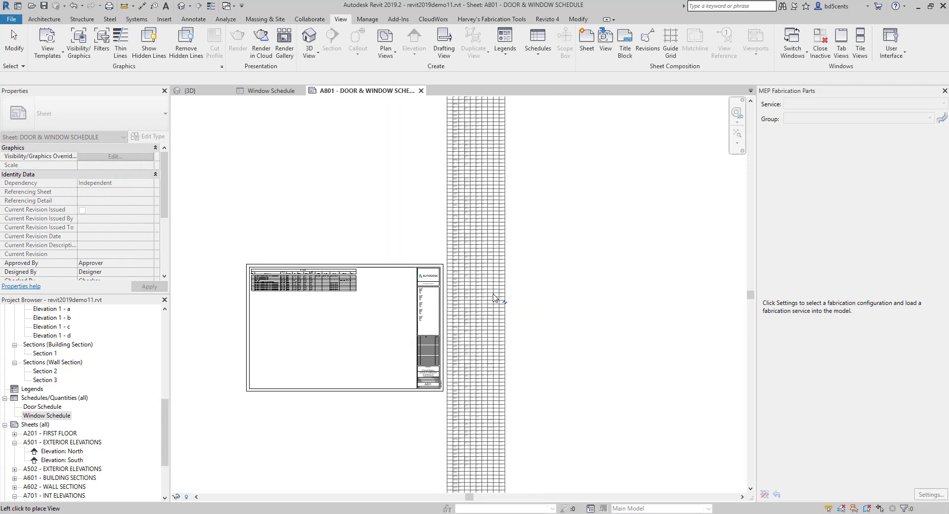
left_click(531, 283)
scroll(532, 283, "down", 3)
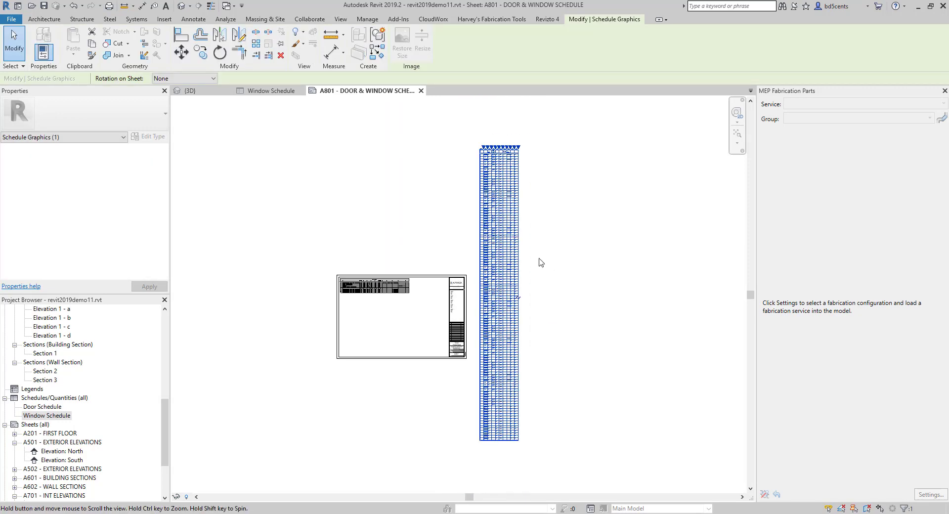
Step: Widen the Family column of the placed window schedule so family names such as Window-Double-Hung fit on one line
scroll(526, 271, "up", 6)
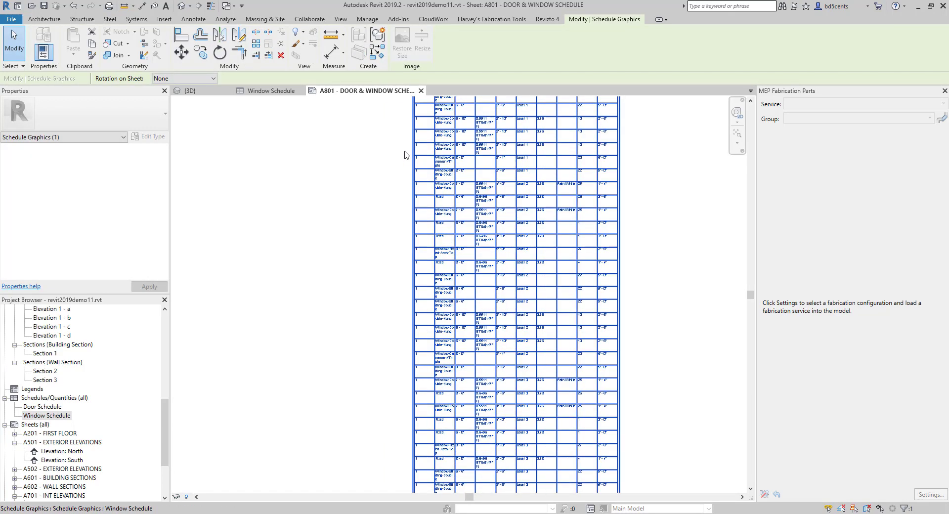
scroll(362, 253, "up", 5)
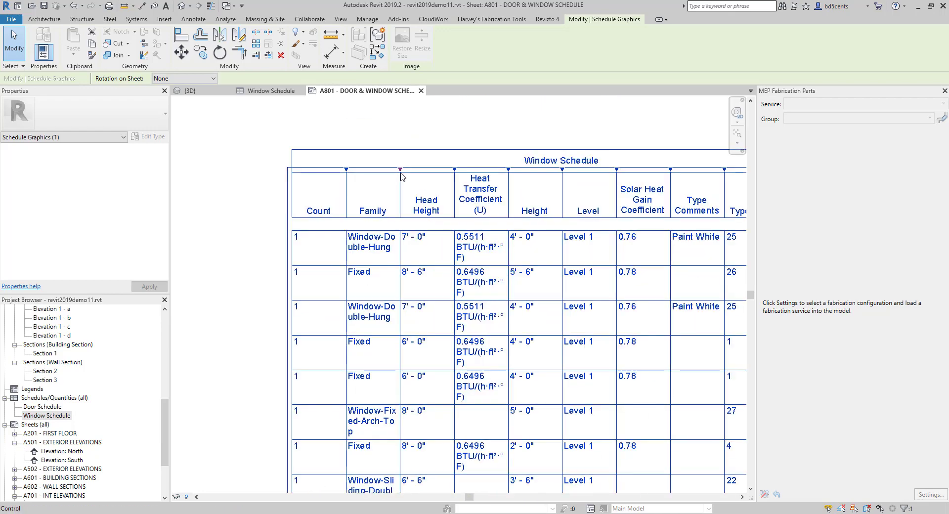
left_click_drag(415, 169, 459, 169)
scroll(451, 197, "down", 5)
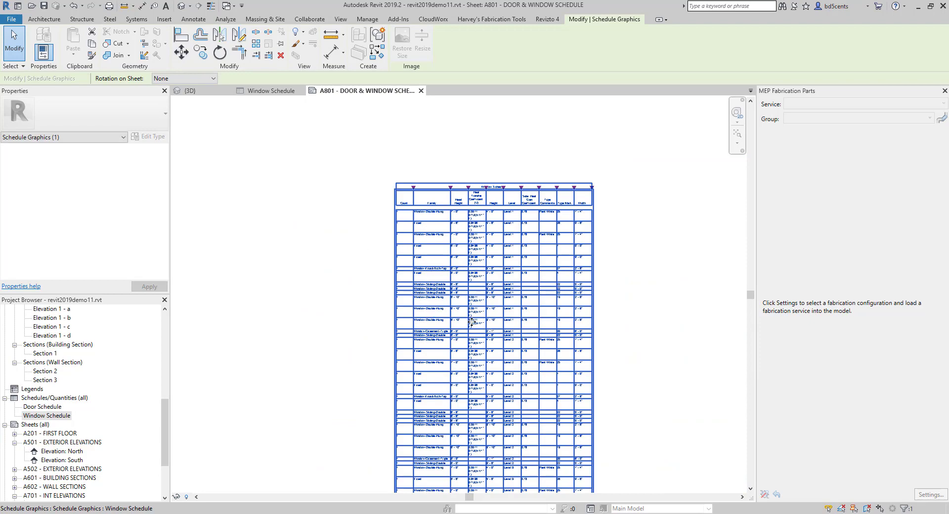
scroll(430, 339, "up", 4)
scroll(430, 339, "down", 4)
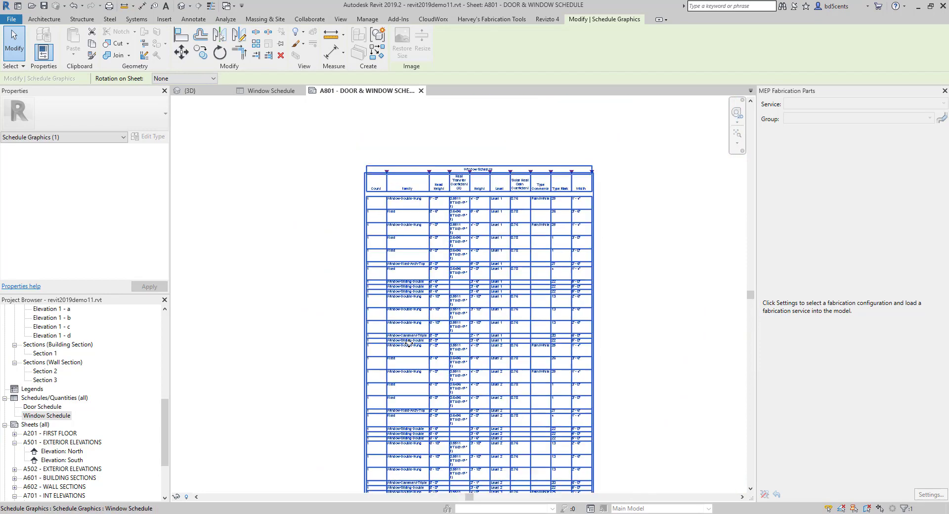
Step: Widen the Heat Transfer Coefficient (U), Solar Heat Gain Coefficient and Type Comments columns so their contents fit on single lines
scroll(449, 159, "up", 4)
scroll(449, 159, "up", 1)
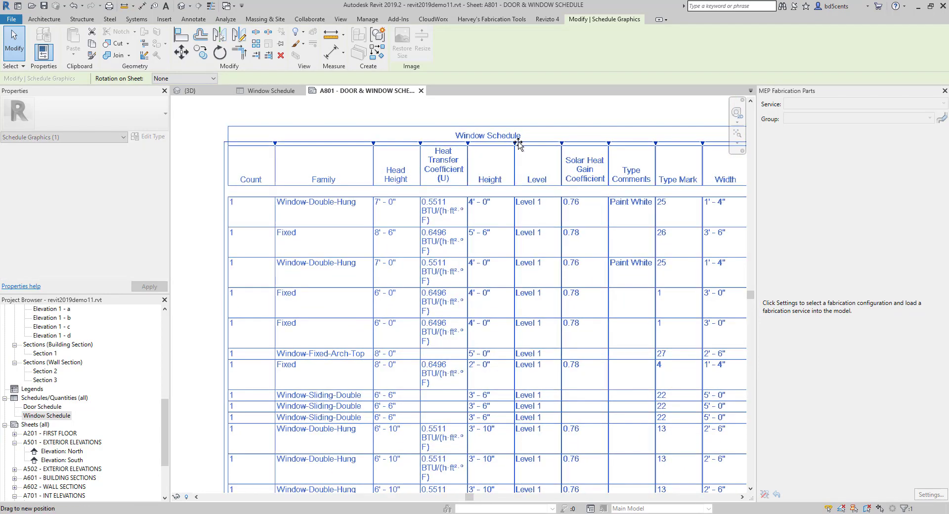
left_click_drag(455, 142, 672, 164)
scroll(632, 158, "down", 5)
scroll(527, 138, "up", 2)
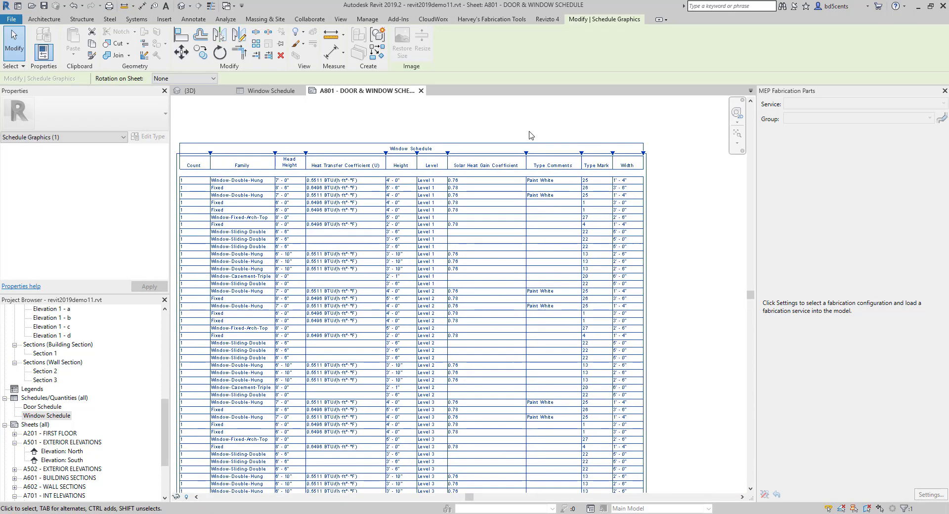
Step: Split the placed window schedule into two side-by-side segments, and split the second segment once more
scroll(528, 138, "down", 3)
left_click(611, 381)
scroll(544, 247, "down", 2)
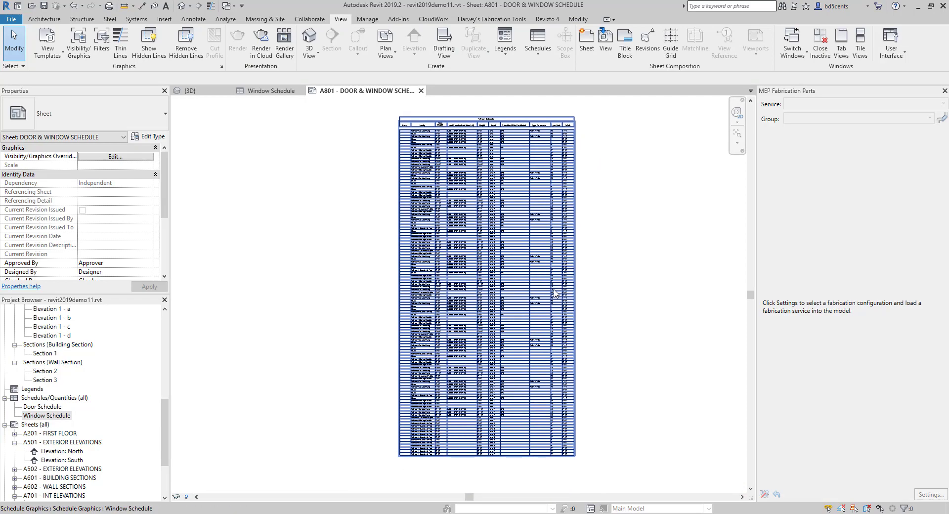
left_click(575, 294)
left_click(575, 293)
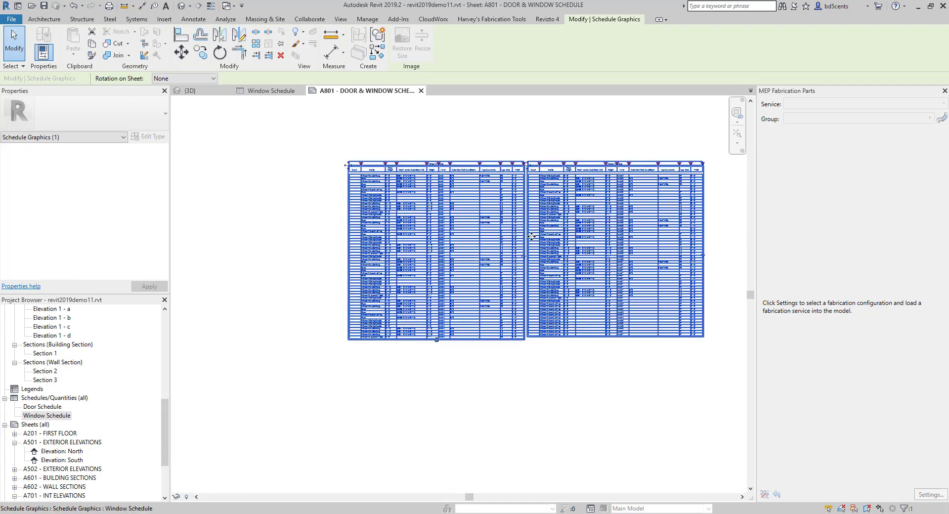
left_click(698, 258)
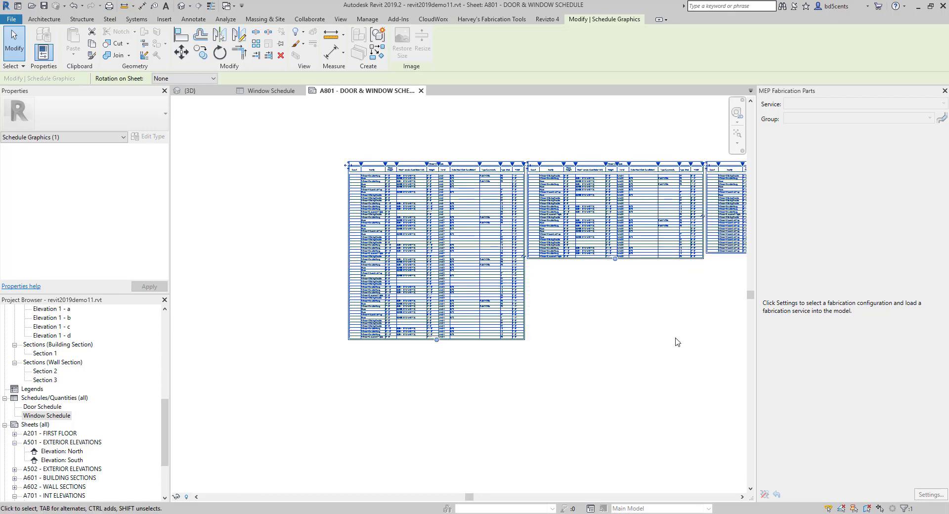
Step: Move the third window schedule segment onto the second one to rejoin them
middle_click_drag(699, 258, 528, 313)
scroll(528, 312, "up", 4)
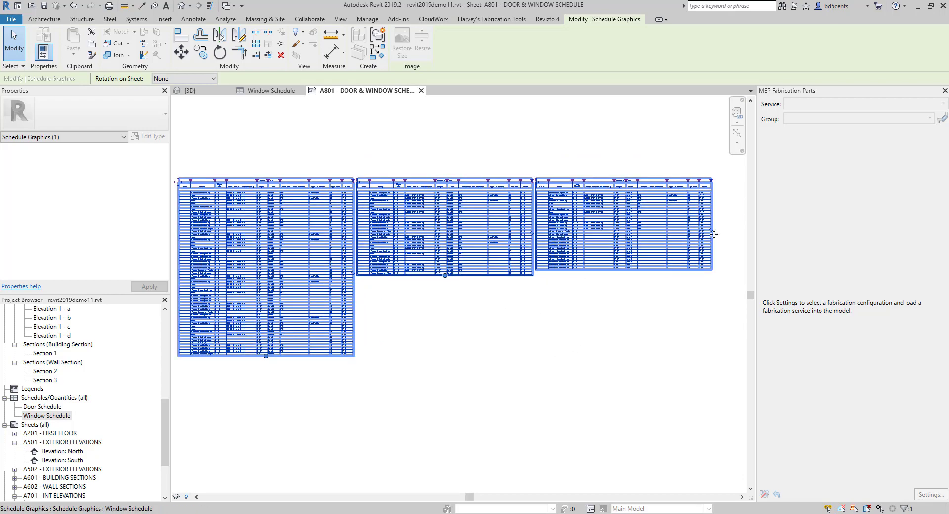
scroll(541, 156, "up", 5)
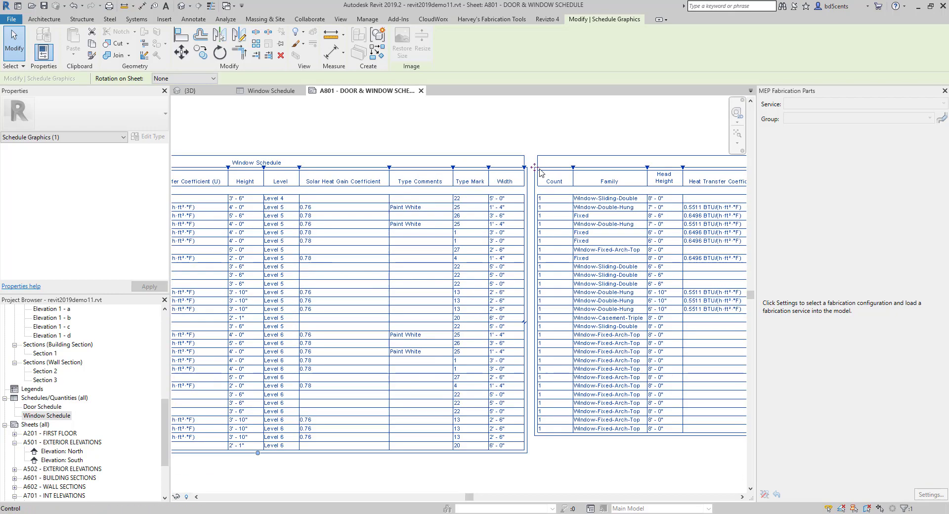
left_click_drag(536, 171, 517, 268)
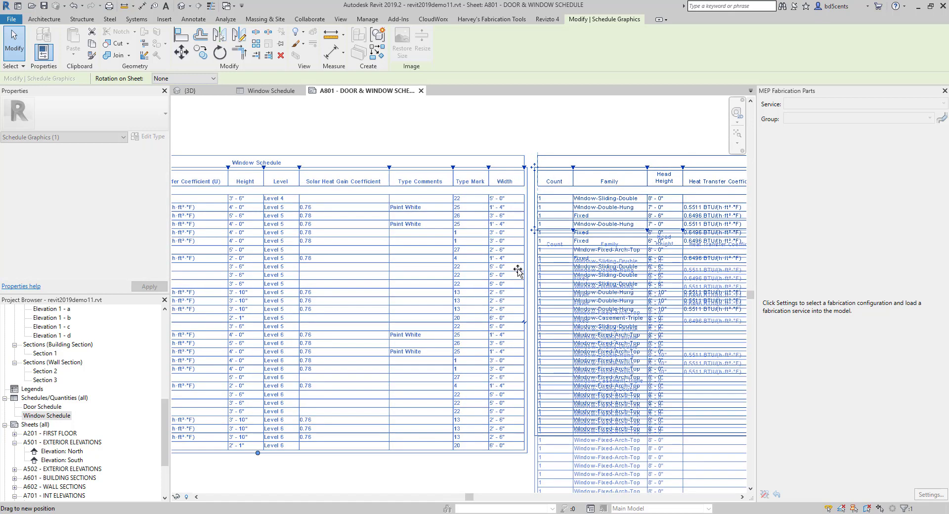
scroll(517, 269, "down", 3)
left_click_drag(416, 385, 356, 345)
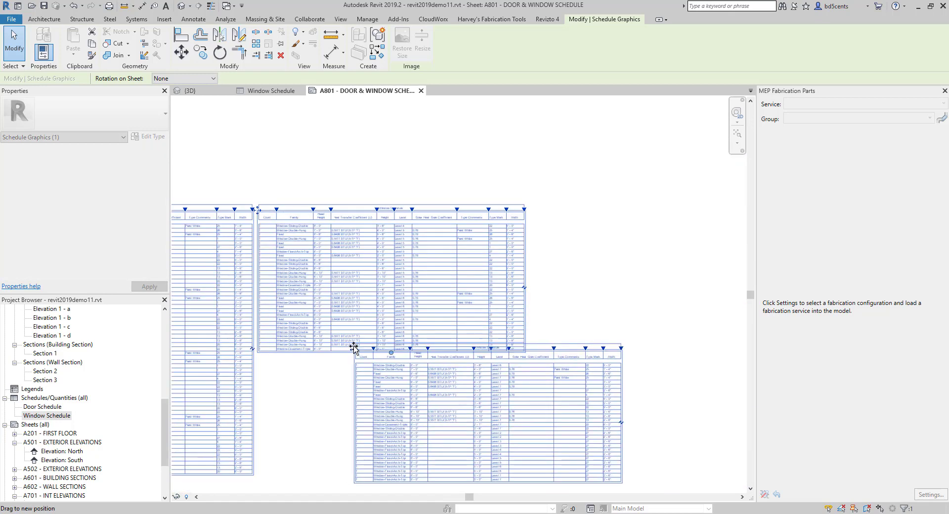
Step: Move the second window schedule segment onto the first to merge the schedule back into a single table
scroll(348, 257, "up", 5)
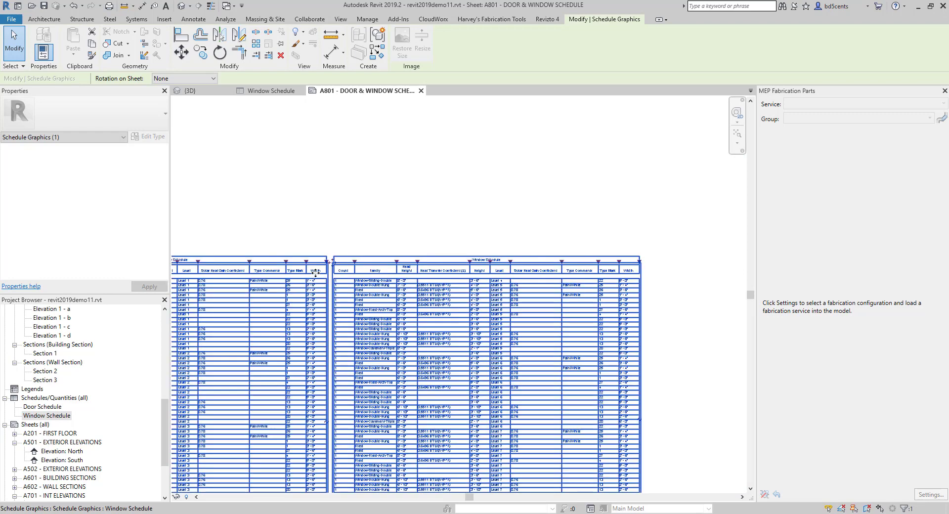
left_click_drag(353, 253, 365, 266)
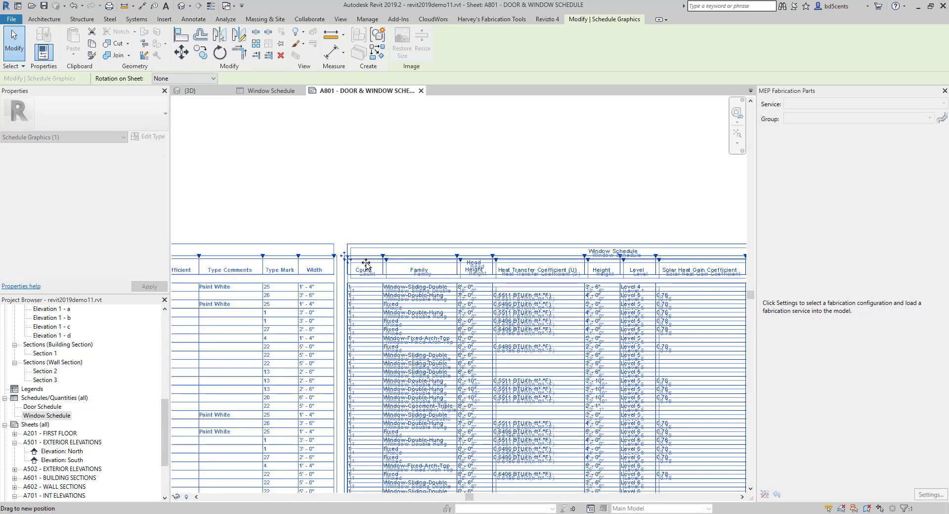
scroll(373, 270, "down", 5)
scroll(373, 269, "down", 5)
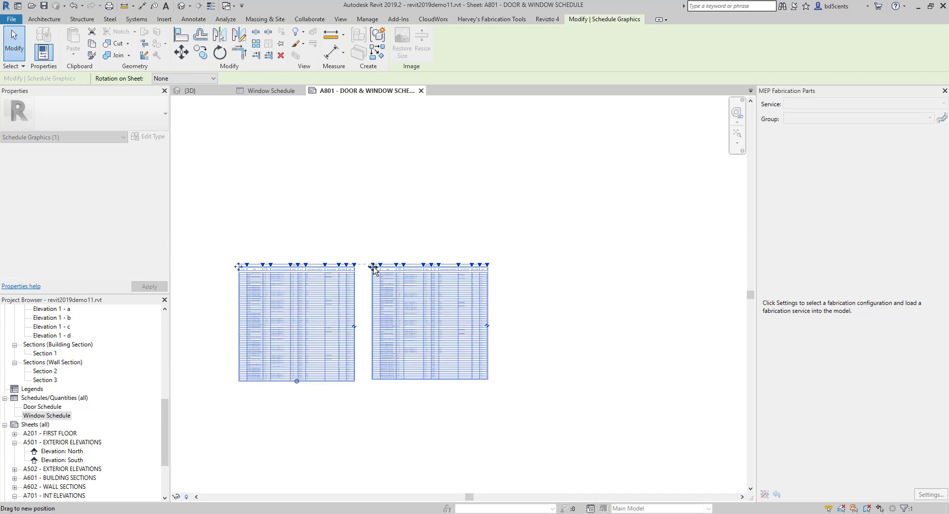
scroll(290, 352, "down", 1)
left_click_drag(290, 352, 323, 312)
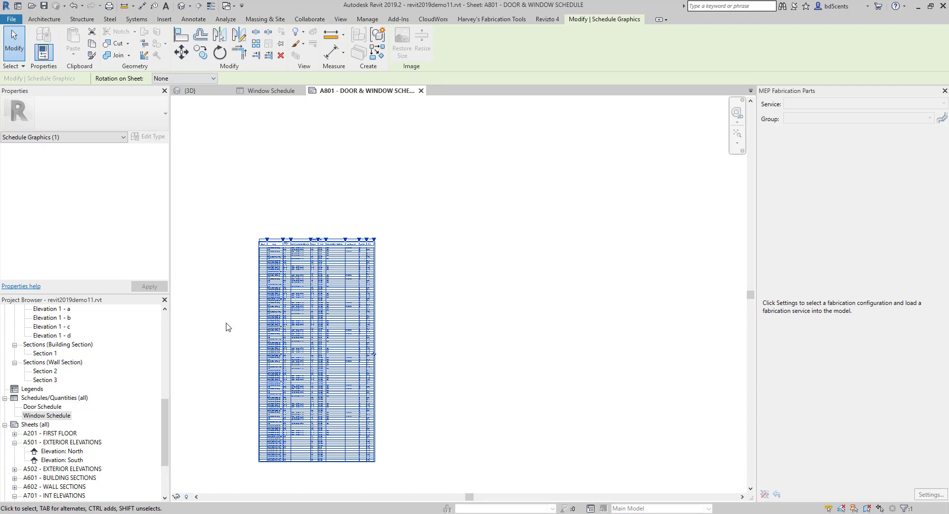
Step: Move the whole window schedule onto the sheet, directly below the door schedule and near the sheet's left border
scroll(240, 326, "up", 3)
middle_click_drag(239, 326, 250, 233)
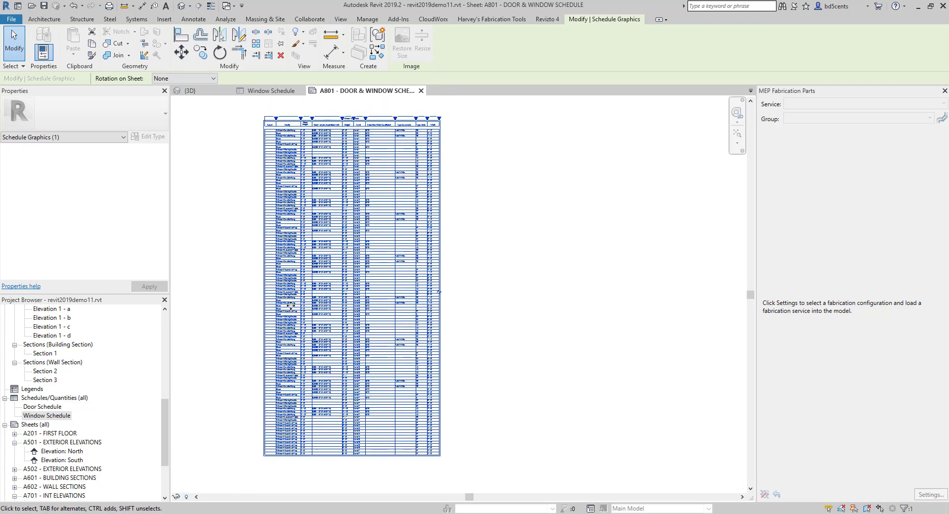
scroll(399, 217, "down", 3)
scroll(382, 215, "down", 2)
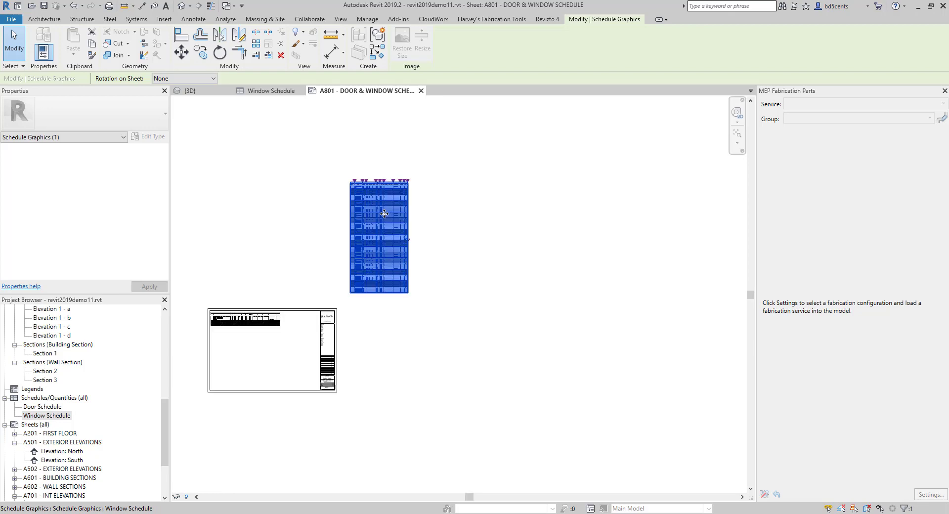
left_click_drag(254, 351, 246, 362)
scroll(271, 391, "up", 1)
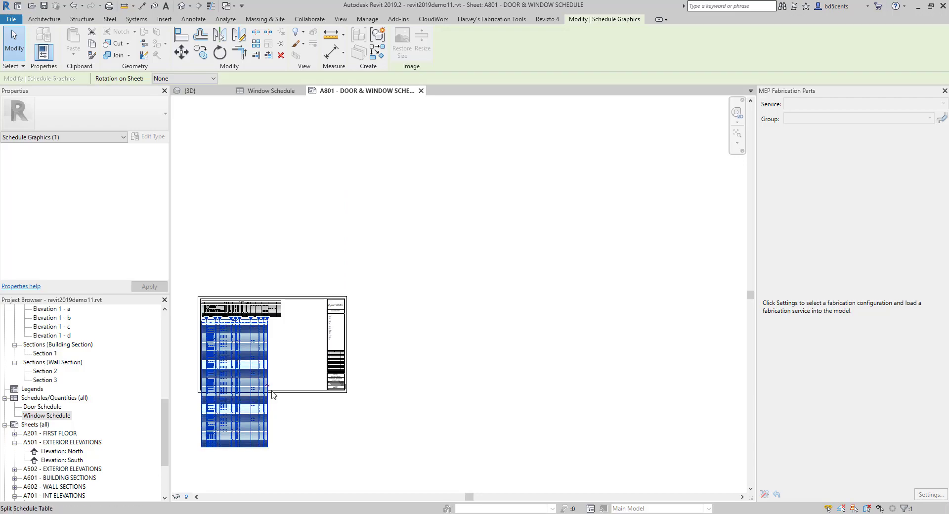
Step: Split the window schedule into two side-by-side segments within the sheet height and adjust their position below the door schedule
scroll(272, 395, "up", 2)
left_click(265, 381)
middle_click_drag(270, 272, 354, 280)
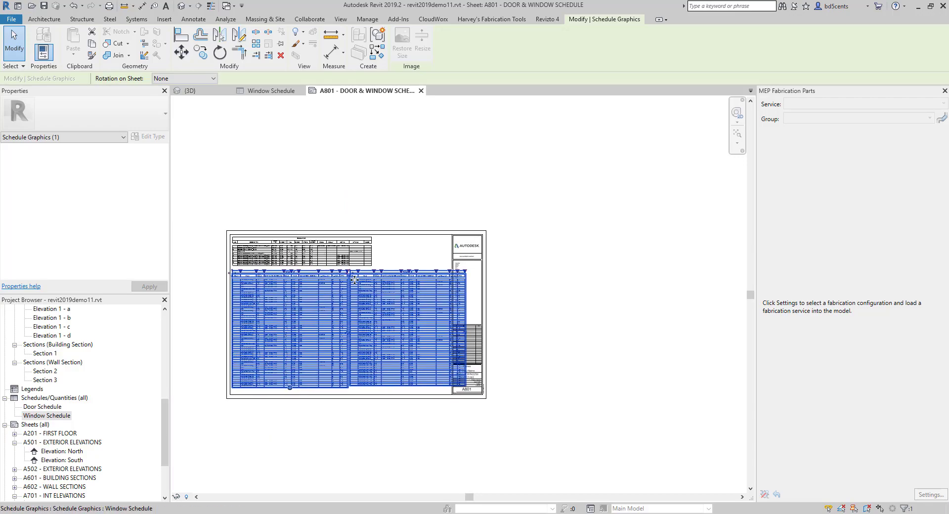
scroll(355, 280, "up", 5)
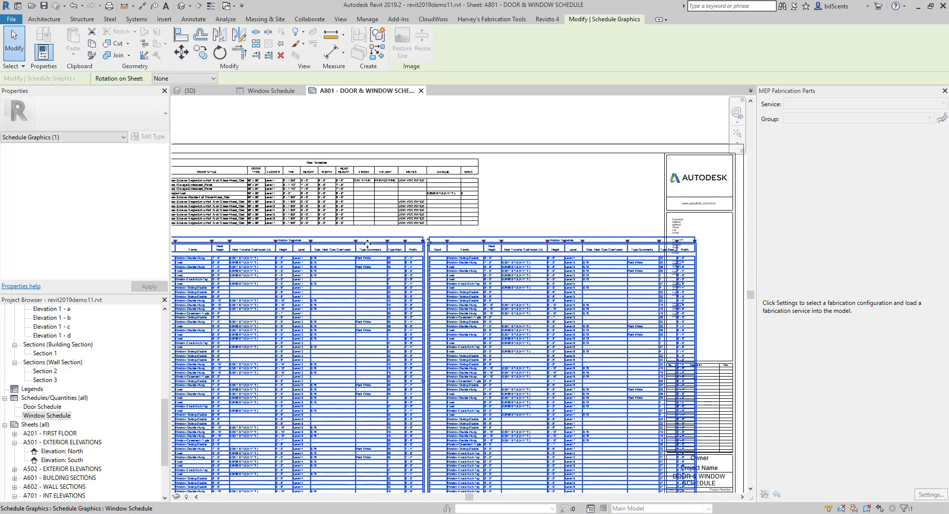
scroll(367, 243, "up", 2)
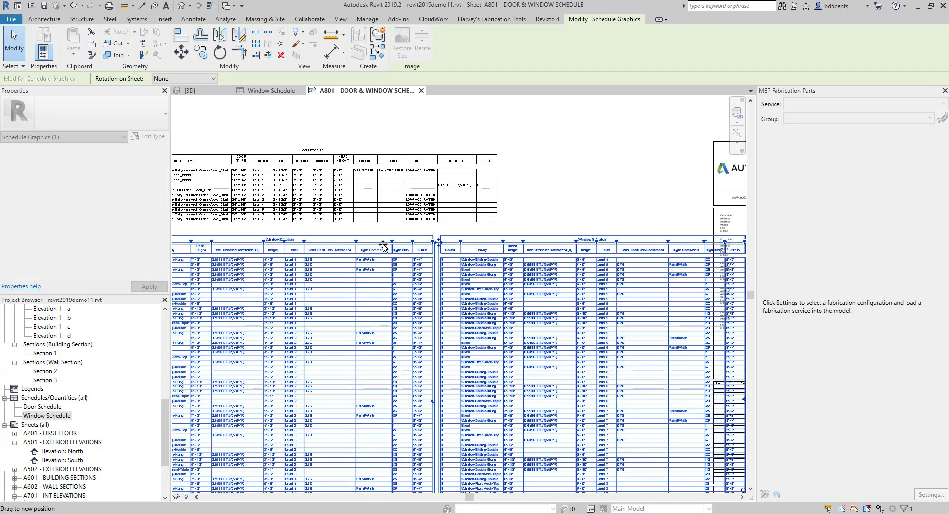
scroll(384, 245, "up", 1)
left_click_drag(384, 242, 392, 242)
scroll(392, 238, "down", 1)
middle_click_drag(524, 229, 488, 221)
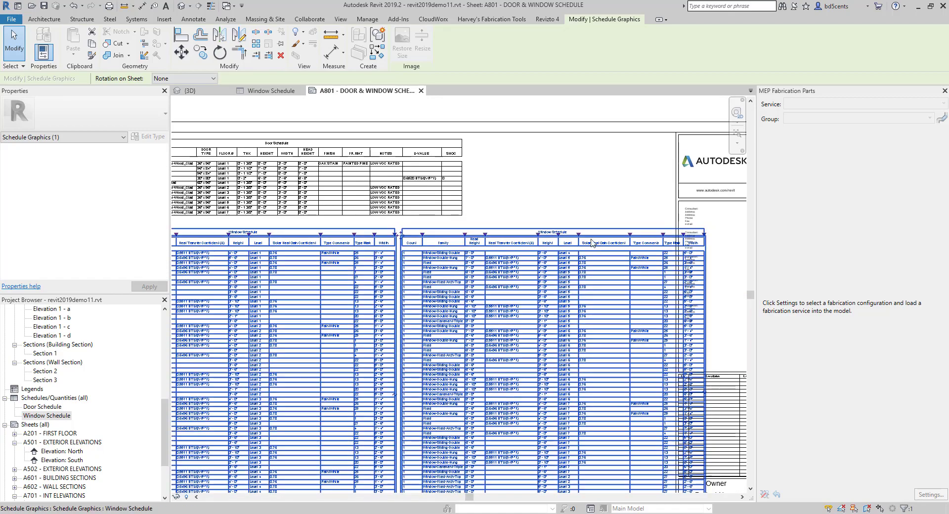
Step: Narrow the Solar Heat Gain Coefficient column and shift the split window schedule left, clear of the title block
left_click_drag(630, 240, 599, 236)
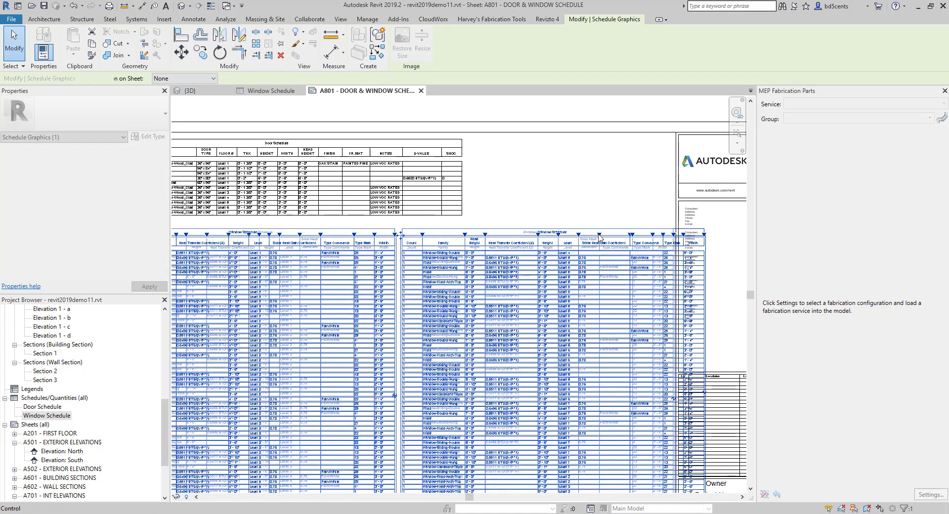
left_click(600, 213)
key("z")
key("f")
left_click(494, 244)
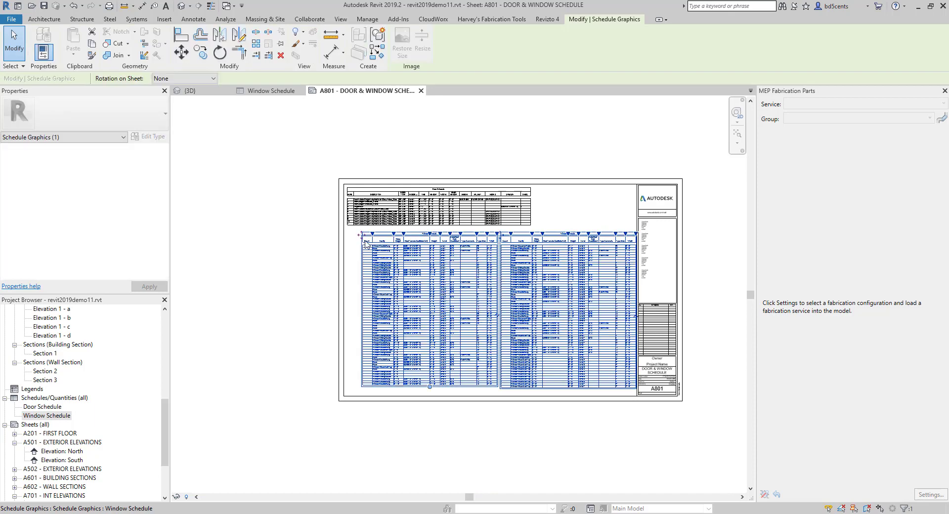
left_click_drag(391, 246, 368, 245)
left_click(275, 260)
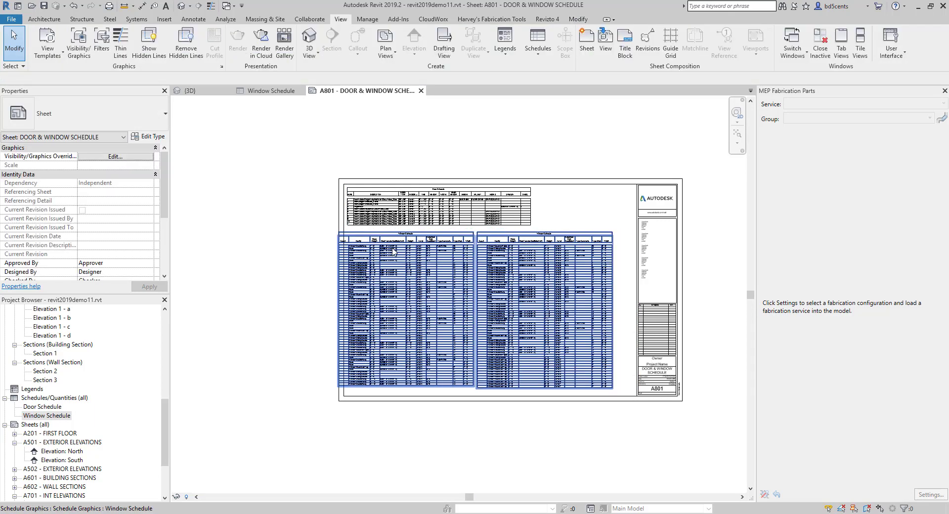
Step: Undo the last shift of the window schedule and move it so its left edge lines up with the door schedule above
scroll(394, 248, "up", 2)
left_click(354, 238)
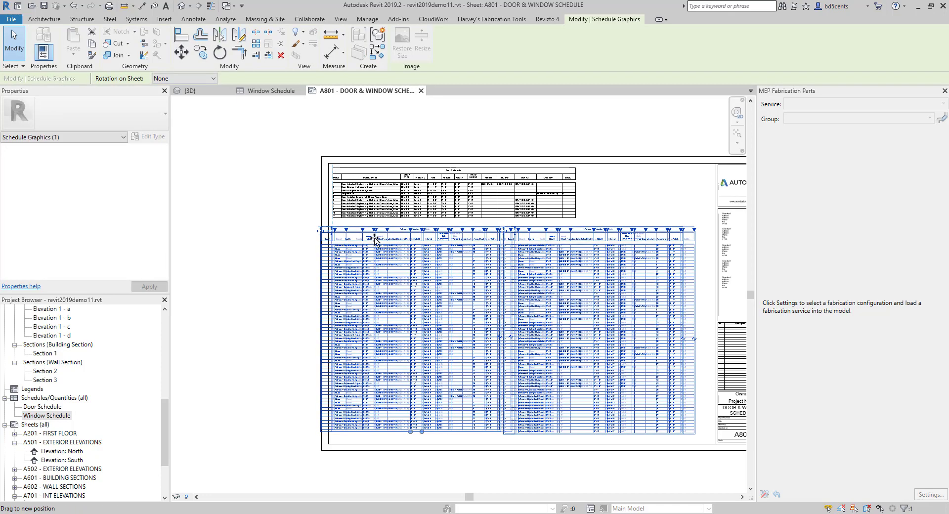
key("ctrl+z")
left_click(353, 240)
scroll(352, 240, "up", 4)
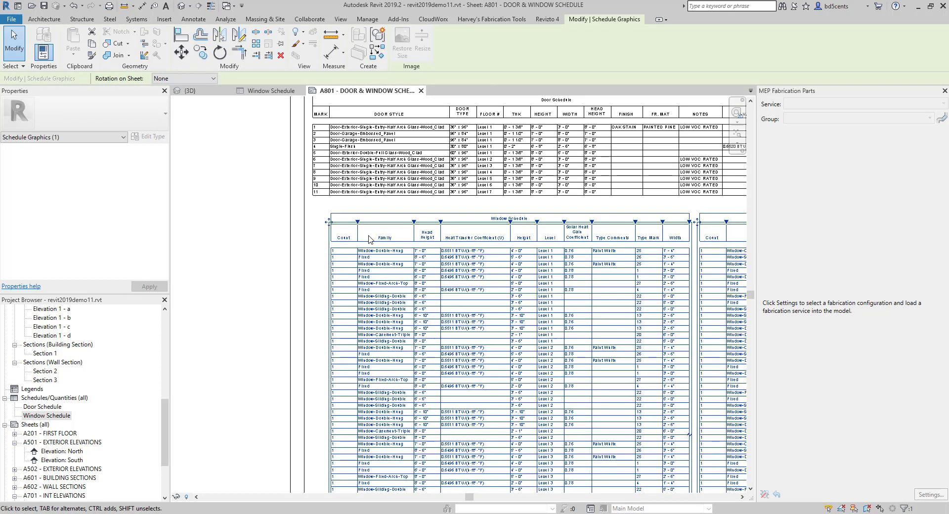
key("Escape")
left_click(359, 223)
left_click_drag(358, 222, 340, 222)
scroll(341, 224, "down", 4)
key("Escape")
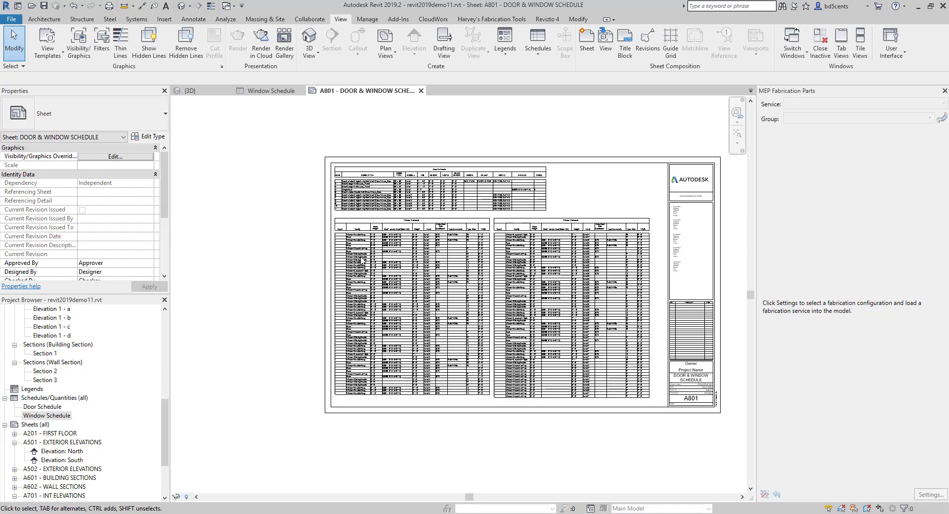
Step: Open the window schedule for editing from the sheet and rename its Count column heading to QTY
scroll(423, 244, "up", 3)
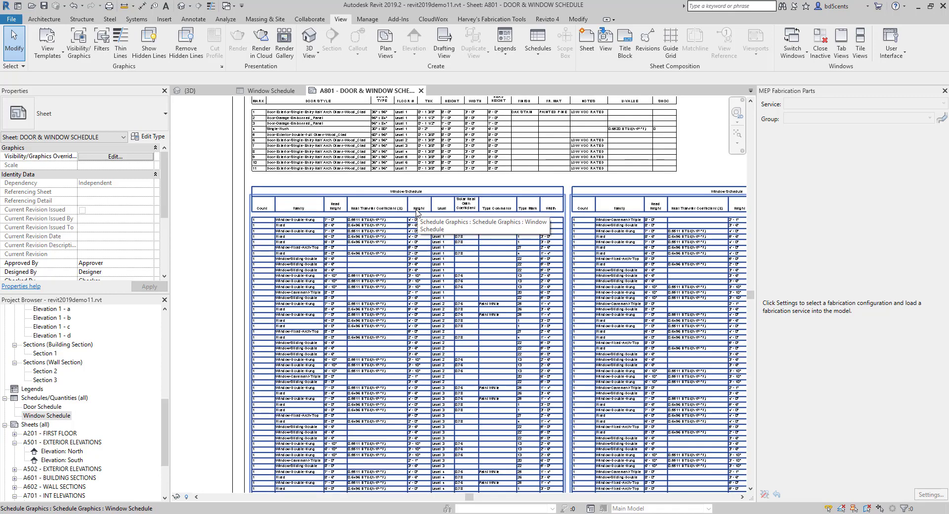
scroll(414, 241, "down", 2)
scroll(266, 222, "up", 3)
scroll(266, 221, "up", 2)
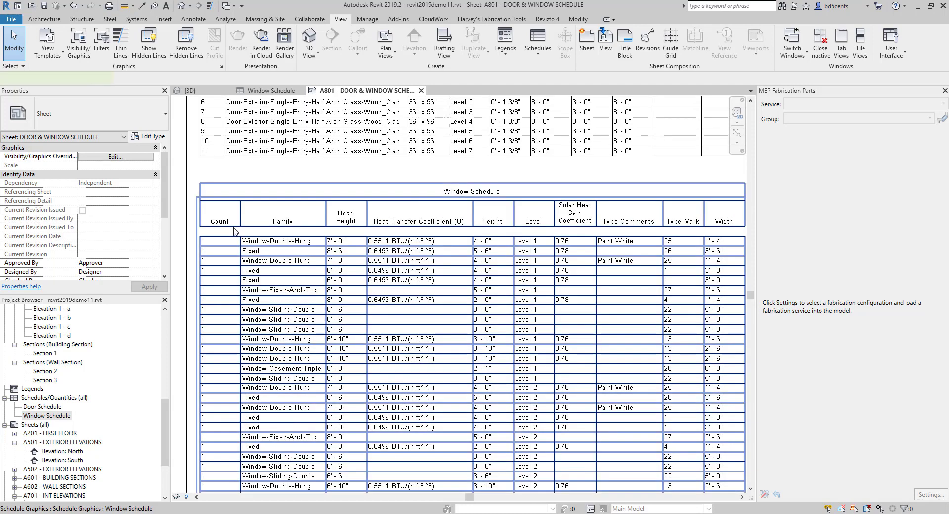
left_click(241, 216)
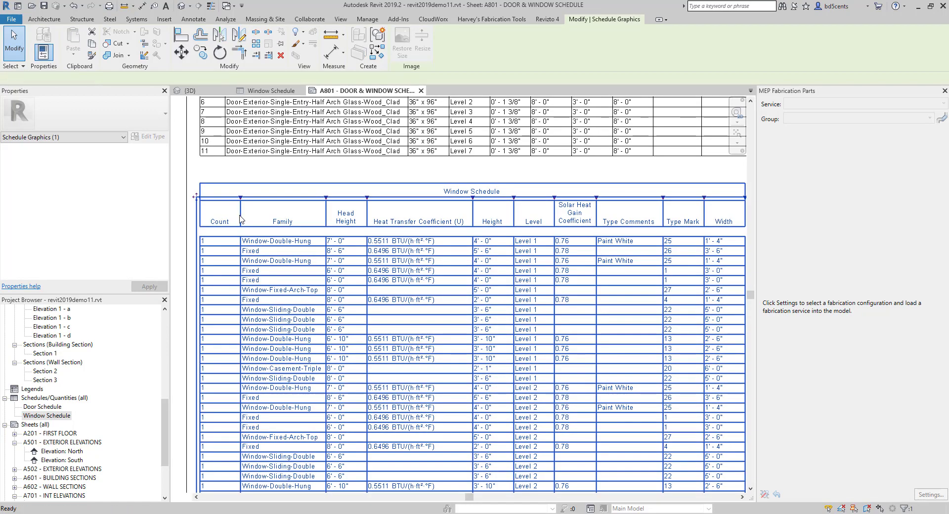
double_click(239, 215)
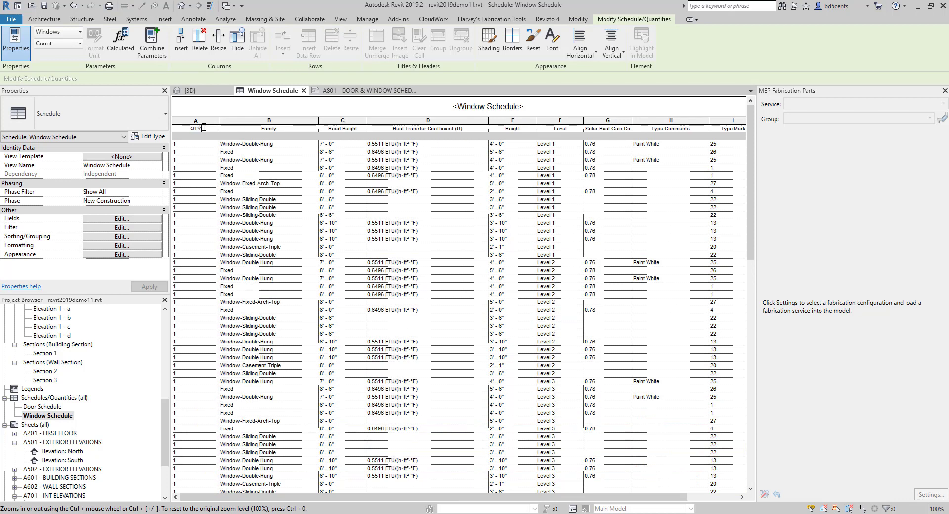
left_click(289, 130)
left_click(208, 135)
Step: In the window schedule's field settings, move Type Mark up to directly below Count
left_click(130, 219)
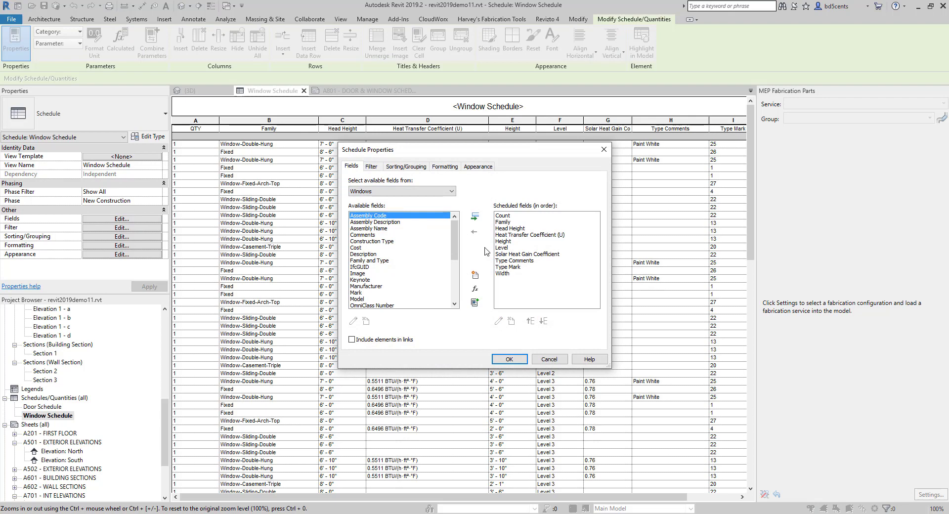
left_click(507, 216)
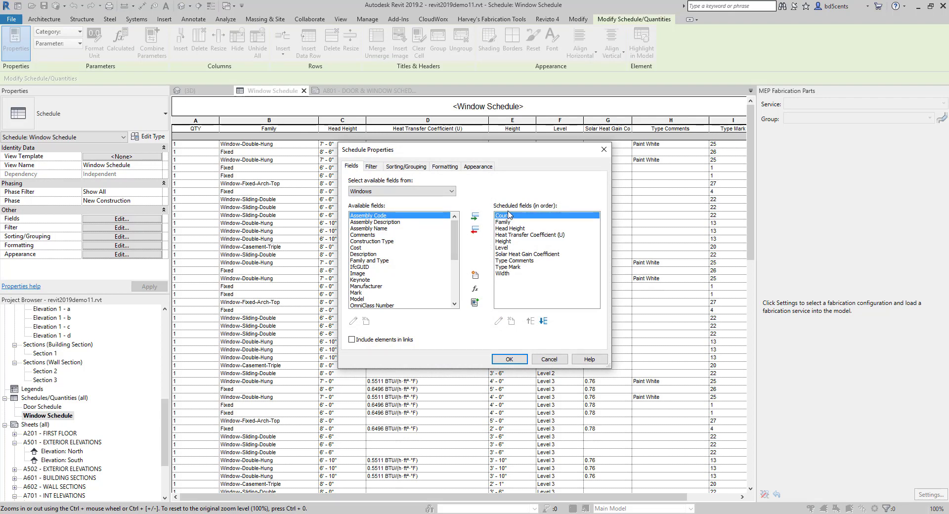
left_click(507, 266)
left_click(531, 321)
left_click(530, 322)
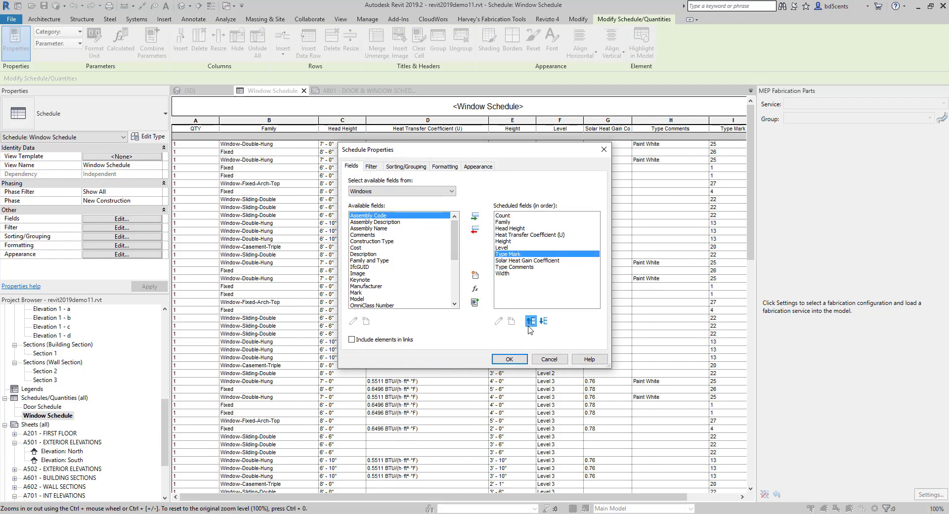
left_click(530, 321)
left_click(531, 321)
left_click(530, 322)
left_click(531, 321)
left_click(530, 321)
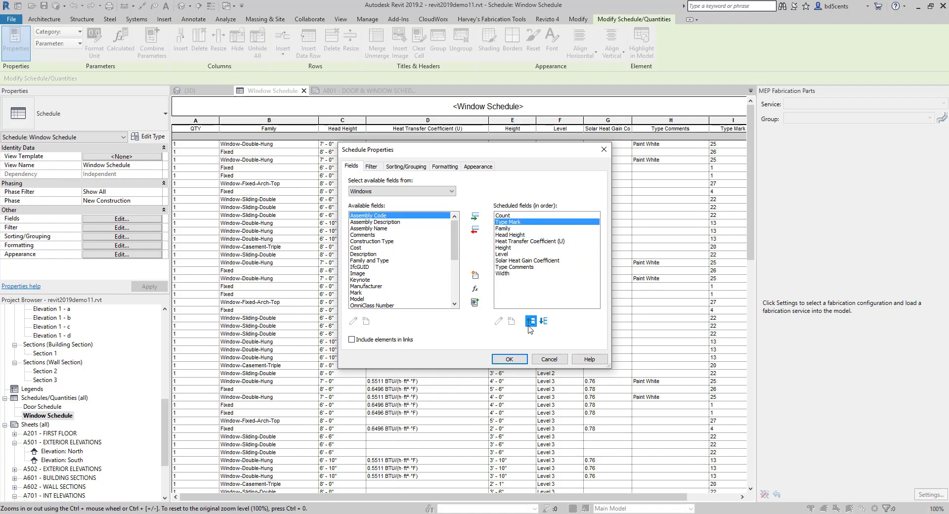
Step: Move the Level field up to directly below Type Mark in the scheduled field order
left_click(505, 254)
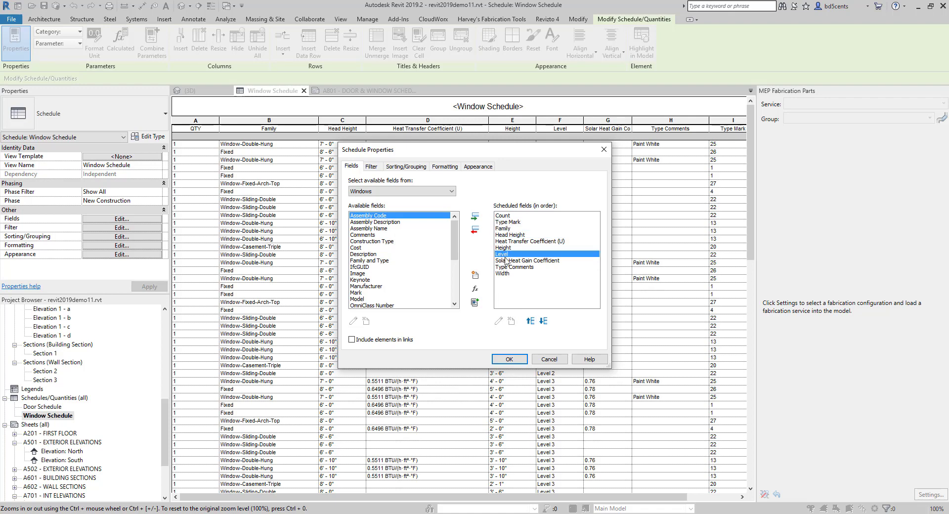
left_click(530, 321)
left_click(530, 321)
left_click(530, 321)
left_click(530, 321)
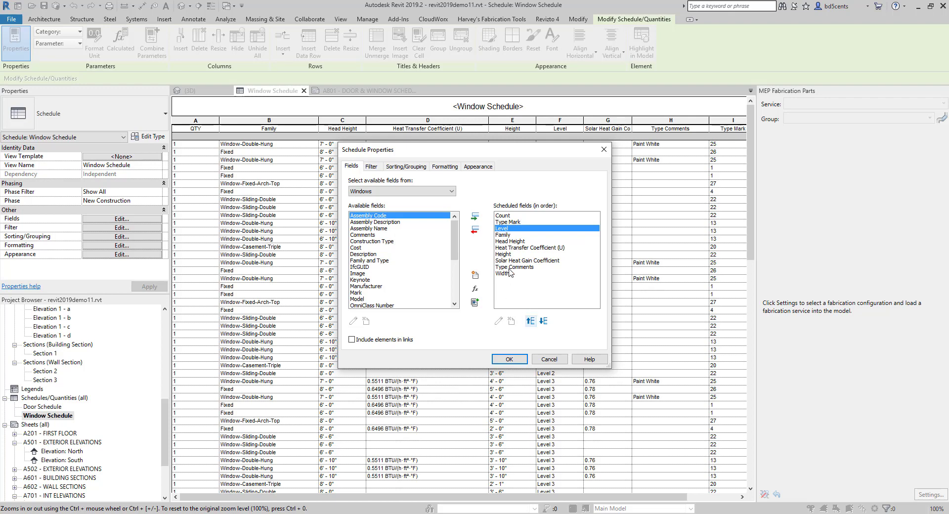
Step: Move Height directly below Family and Width directly below Height, and apply the new field order to the window schedule
left_click(510, 253)
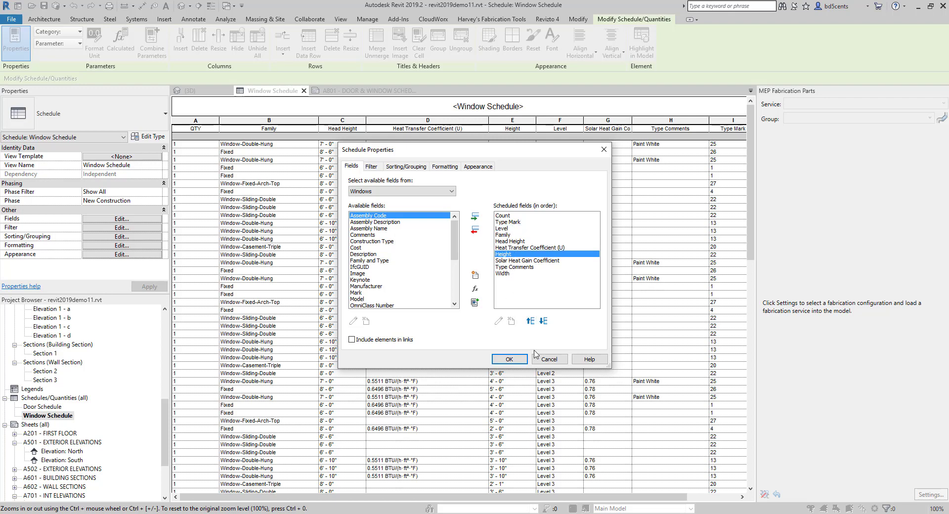
left_click(533, 321)
left_click(534, 321)
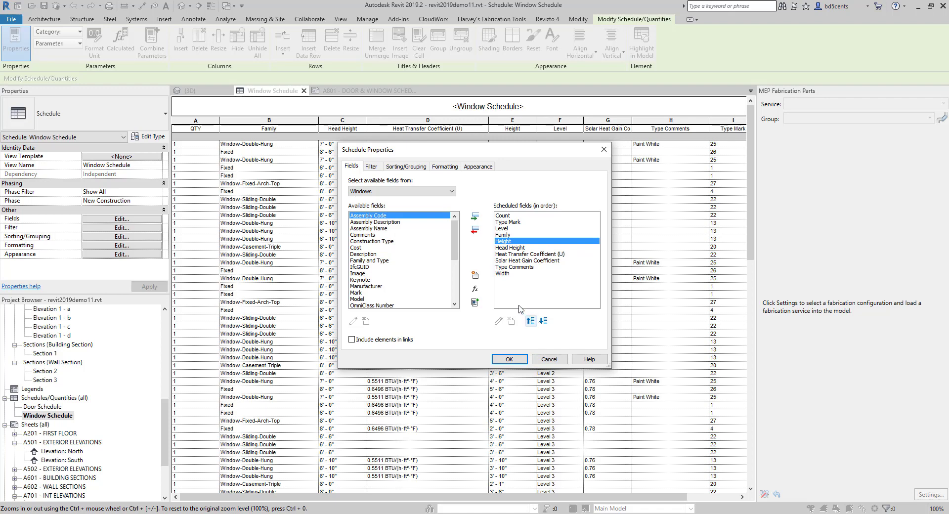
left_click(507, 274)
left_click(531, 320)
left_click(531, 321)
left_click(531, 320)
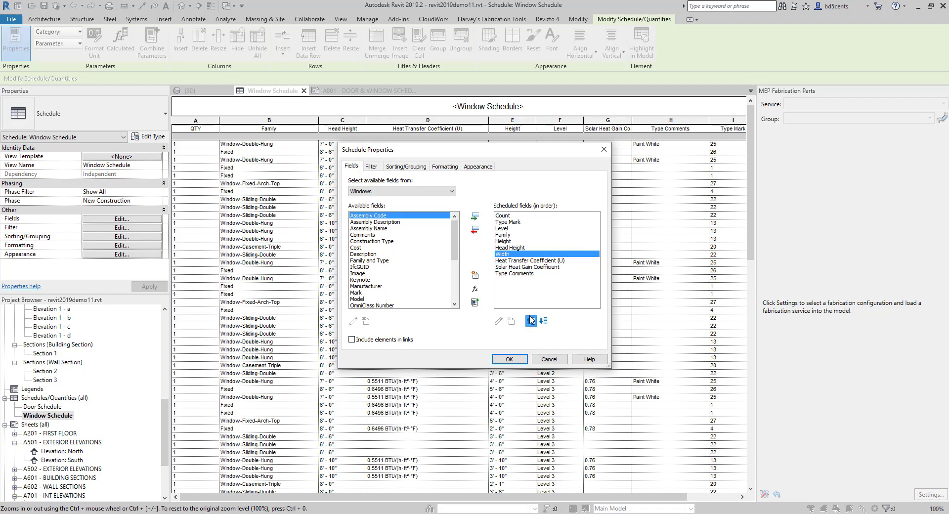
left_click(530, 320)
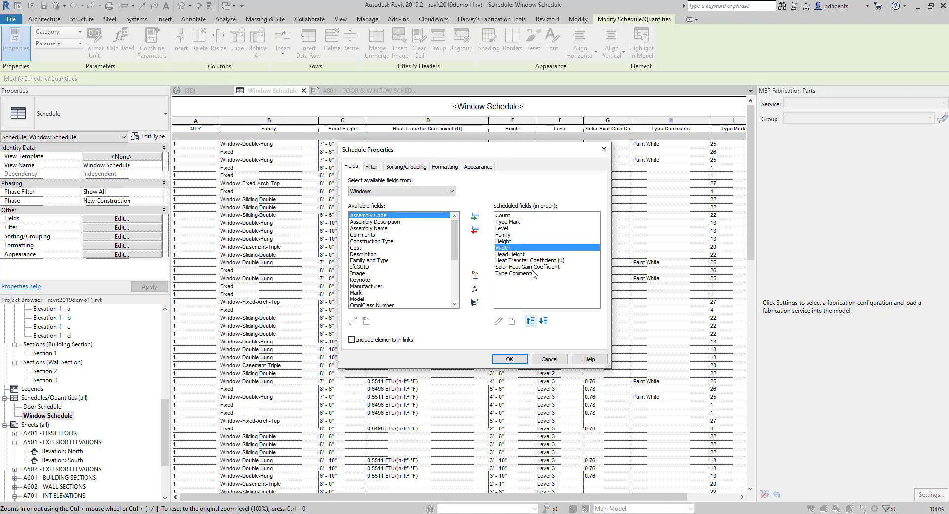
left_click(516, 274)
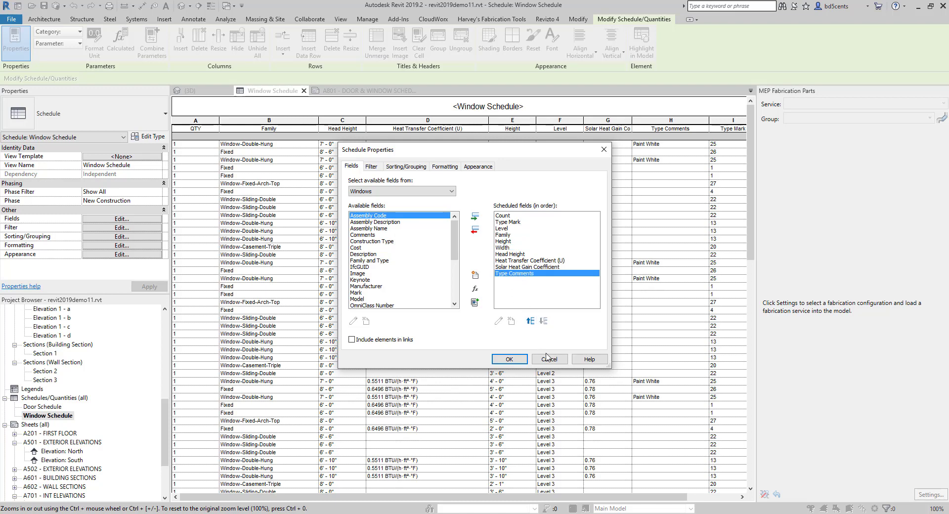
left_click(509, 359)
Step: Rename the Type Mark column heading to WIN # and the Level column heading to FLOOR #
left_click(243, 128)
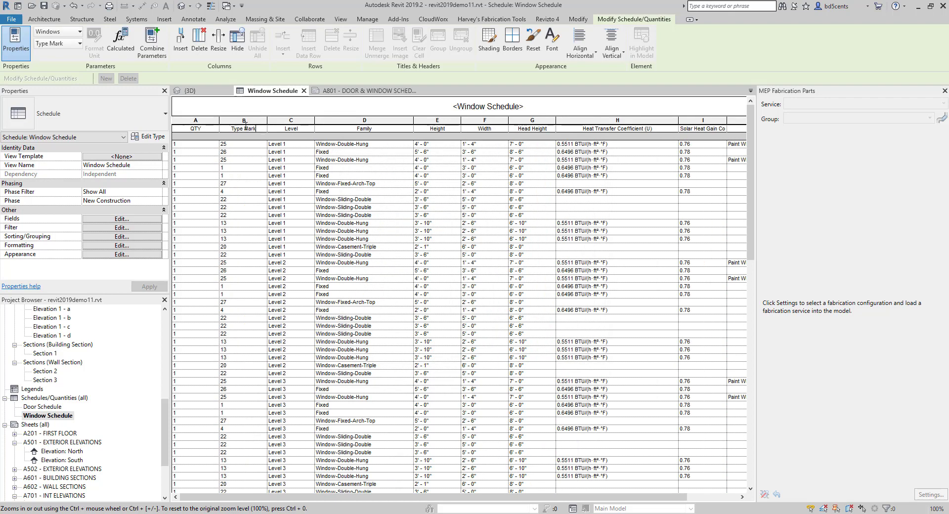
left_click(244, 129)
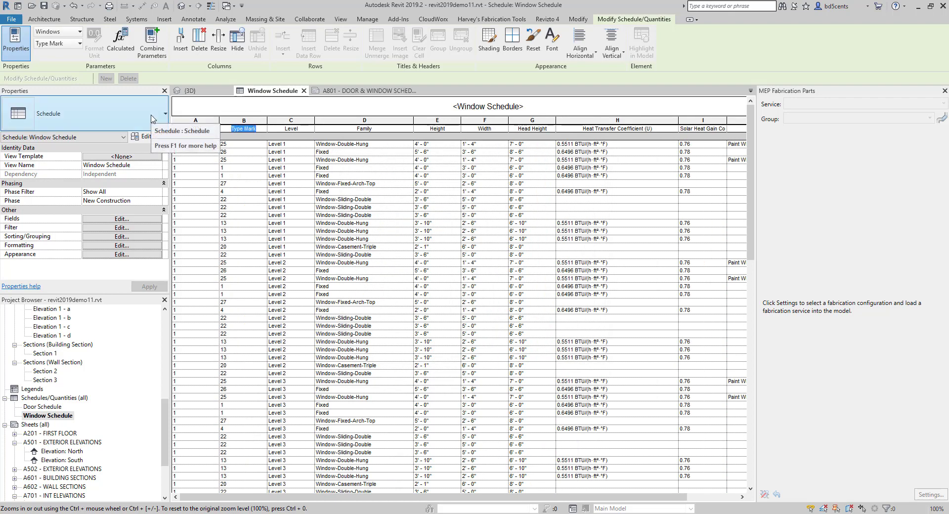
type("w")
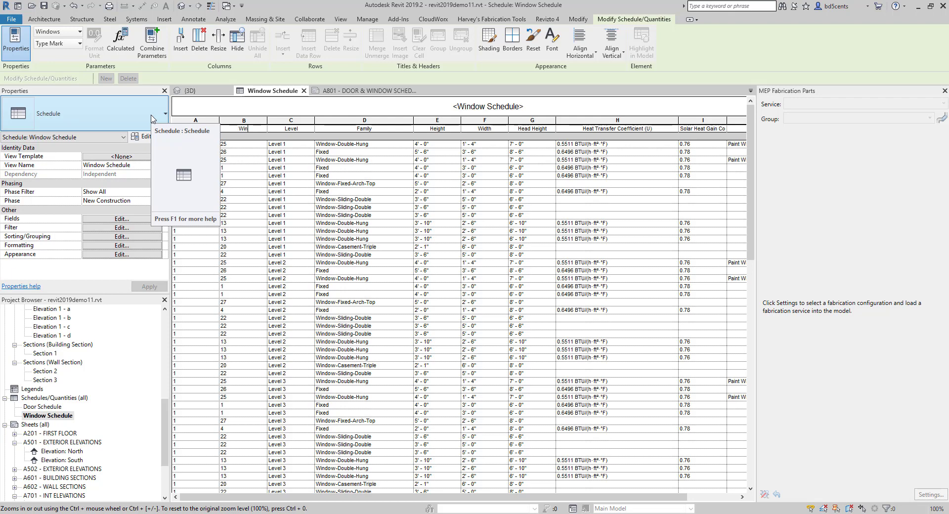
type("IN")
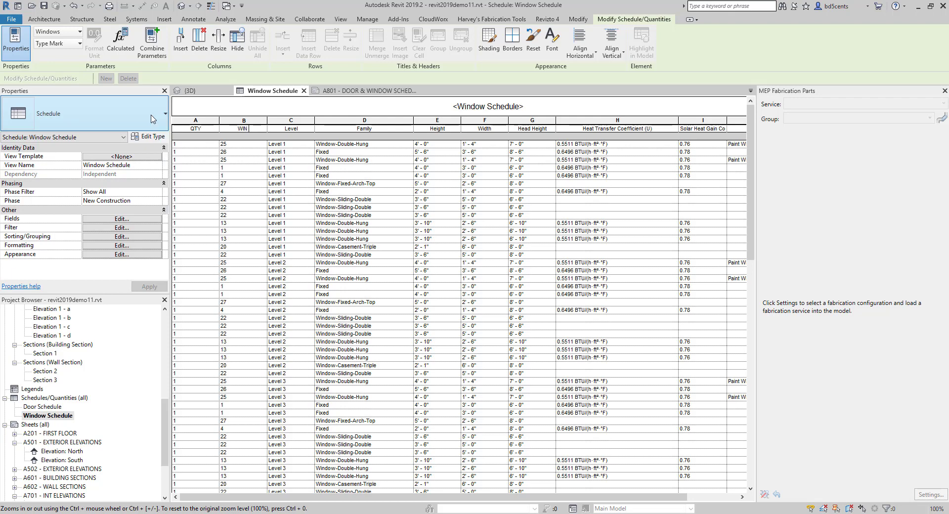
type(" #")
key("Tab")
type("FLOOR #")
key("Tab")
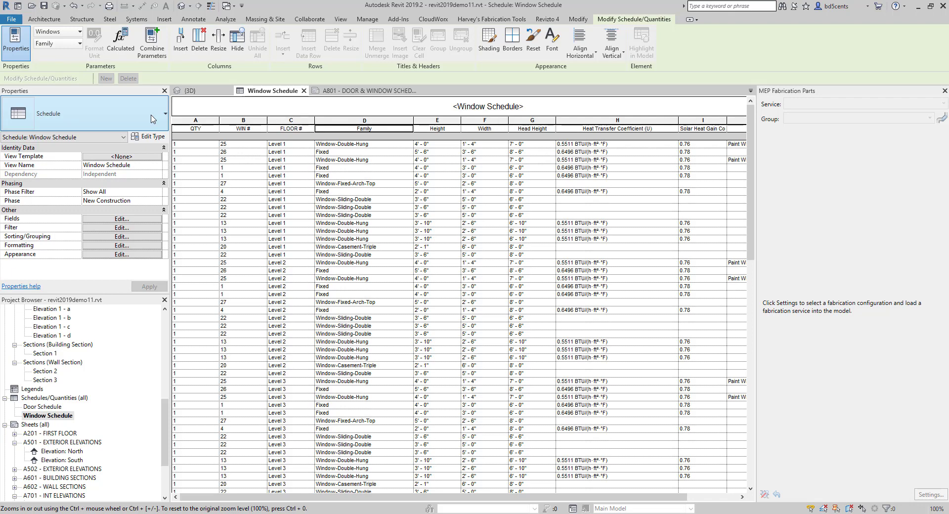
Step: Rename the Family heading to WINDOW STYLE and put the next three headings in capitals as HEIGHT, WIDTH and HEAD HEIGHT
type("WINDOW")
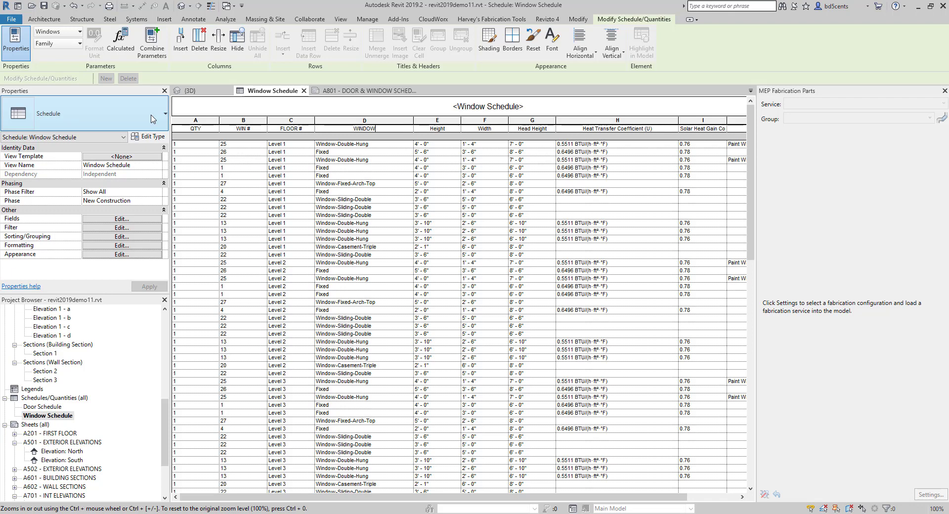
type(" STYLE")
key("Tab")
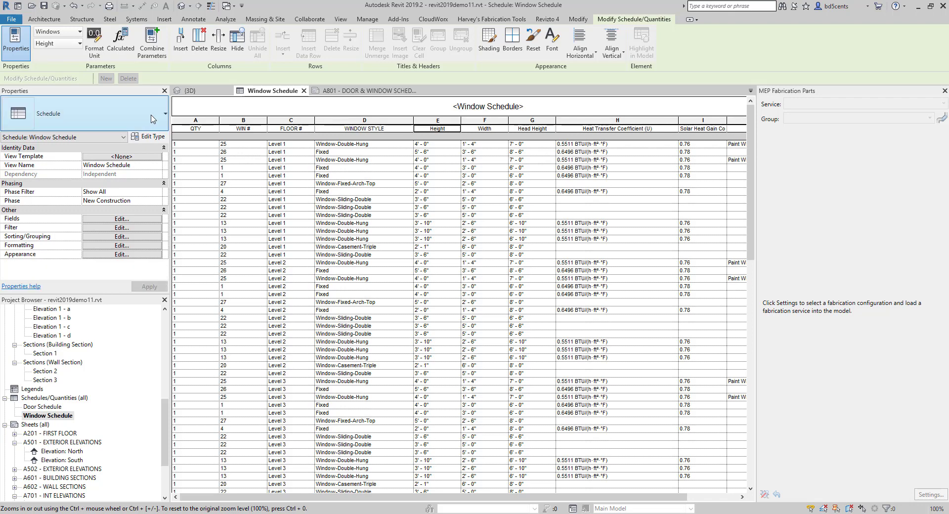
type("HEIGHT")
key("Tab")
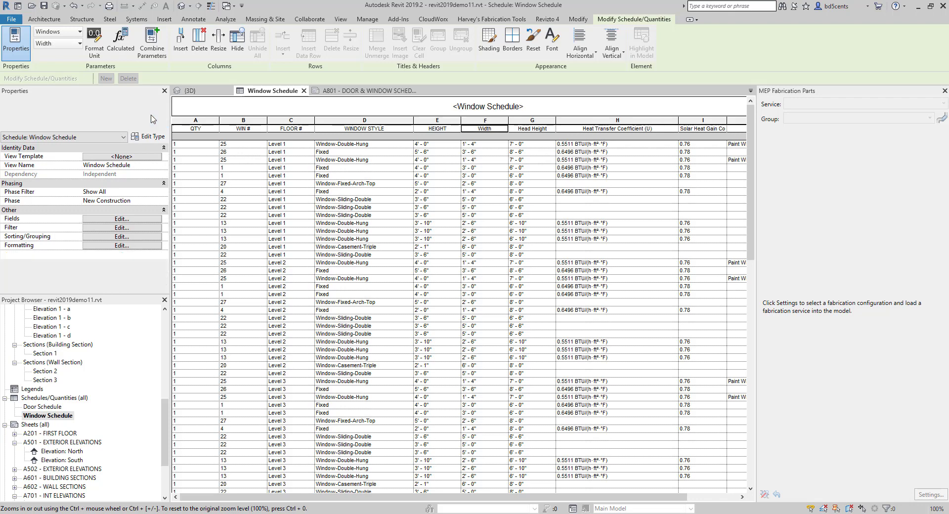
type("WID")
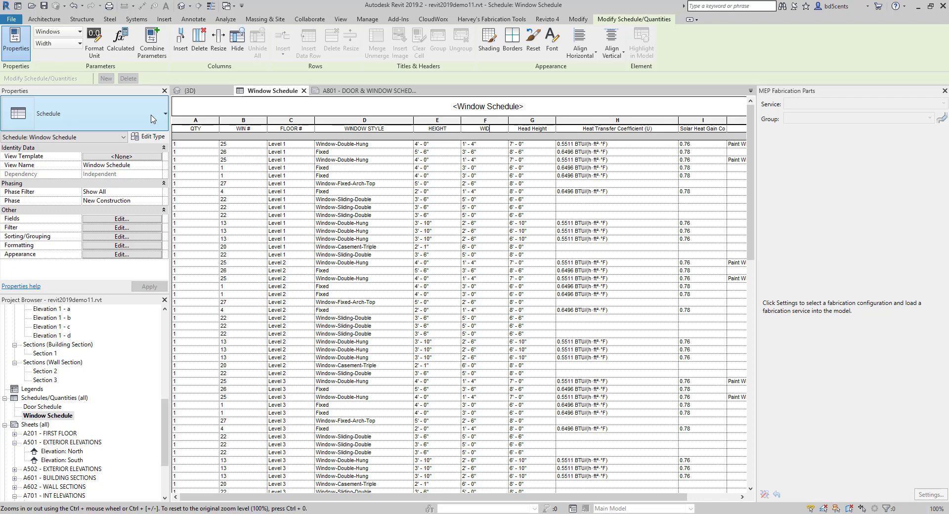
type("TH")
key("Tab")
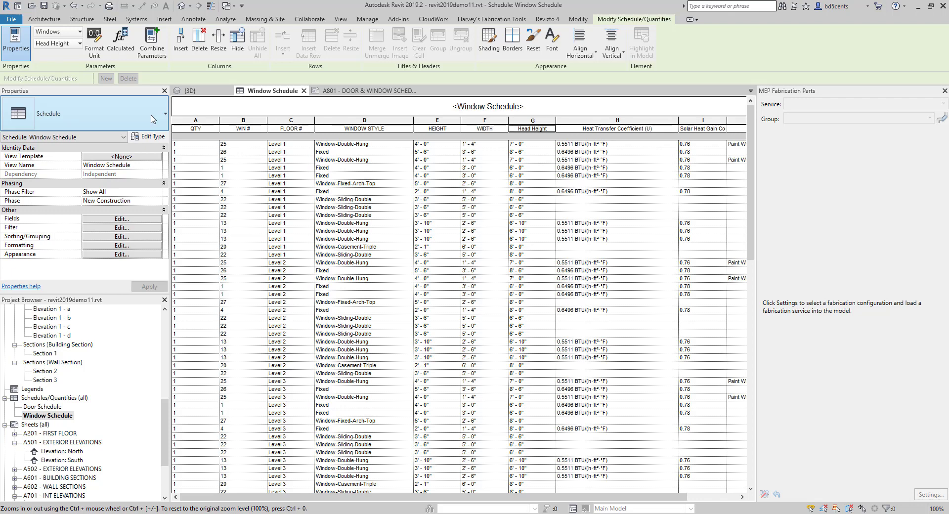
type("HEAD HEIGHT")
key("Tab")
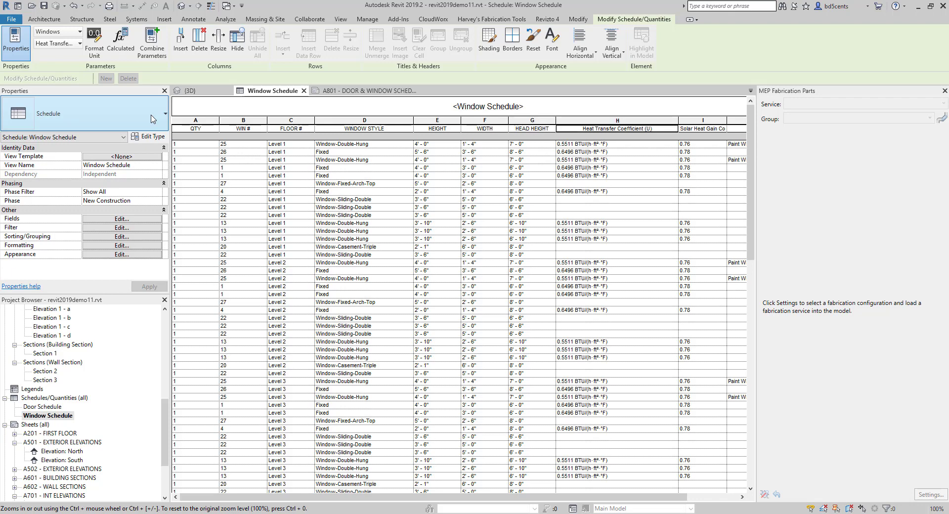
Step: Rename the Heat Transfer Coefficient, Solar Heat Gain Coefficient and Type Comments headings to U-VALUE, SHGC and NOTES
type("U-V")
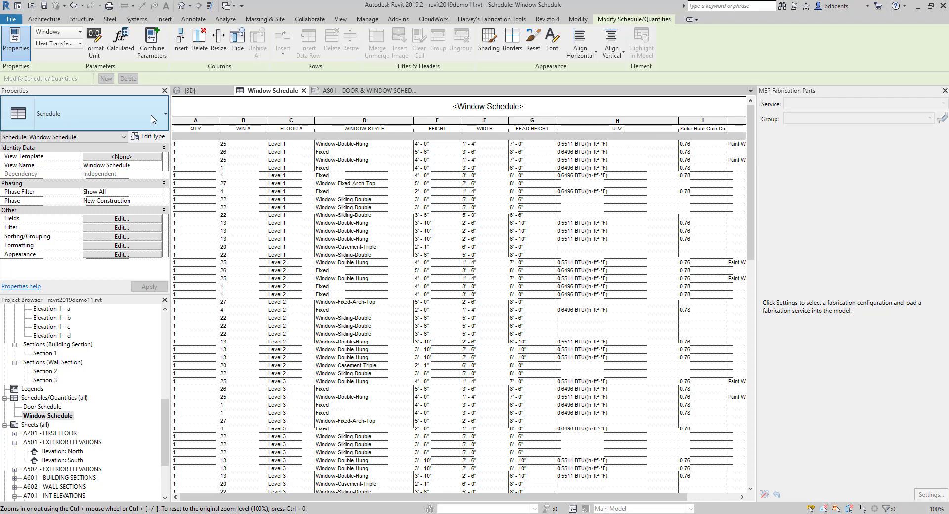
type("ALUE")
key("Tab")
type("SHGC")
key("Tab")
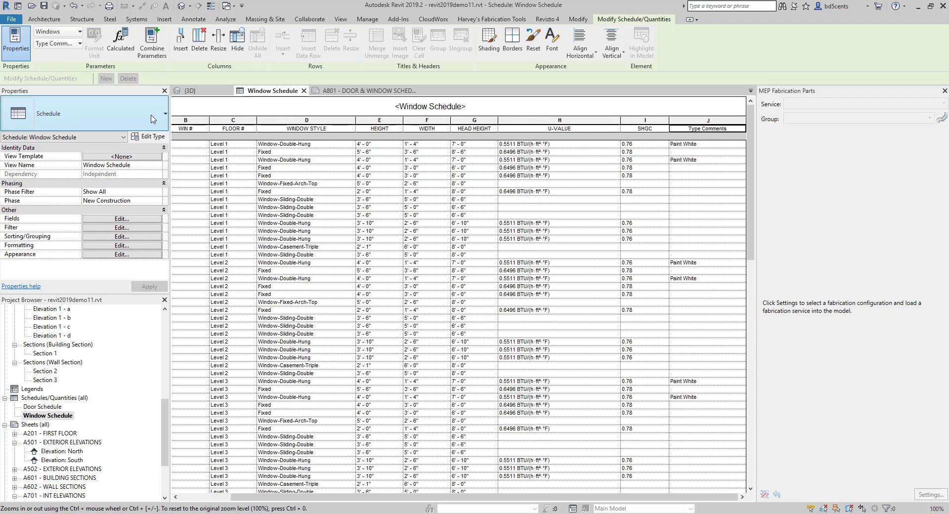
type("NOTES")
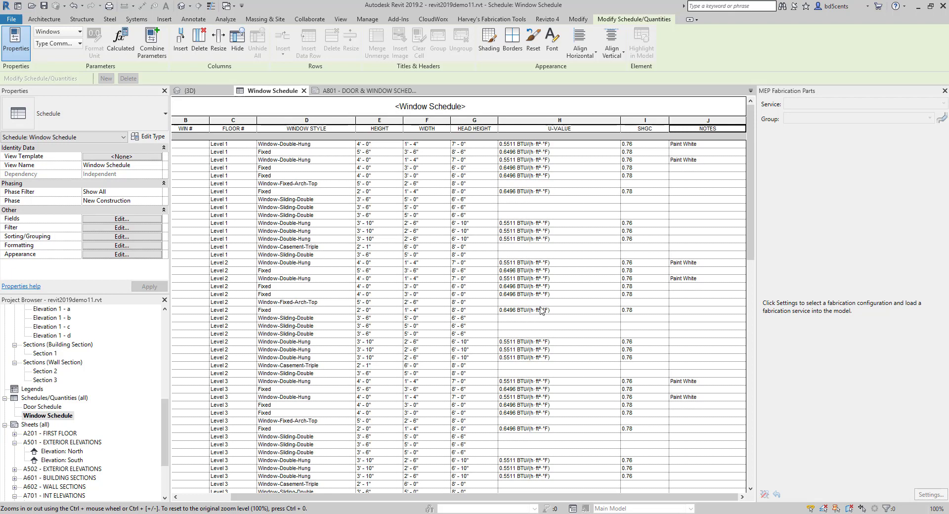
Step: Return to sheet A801 - DOOR & WINDOW SCHEDULE and review the updated window schedule's layout
scroll(84, 424, "down", 3)
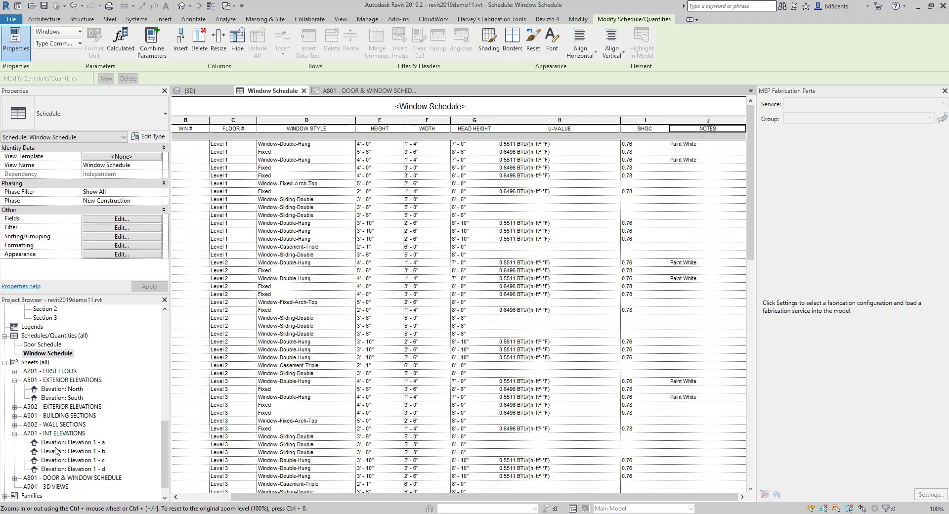
double_click(69, 478)
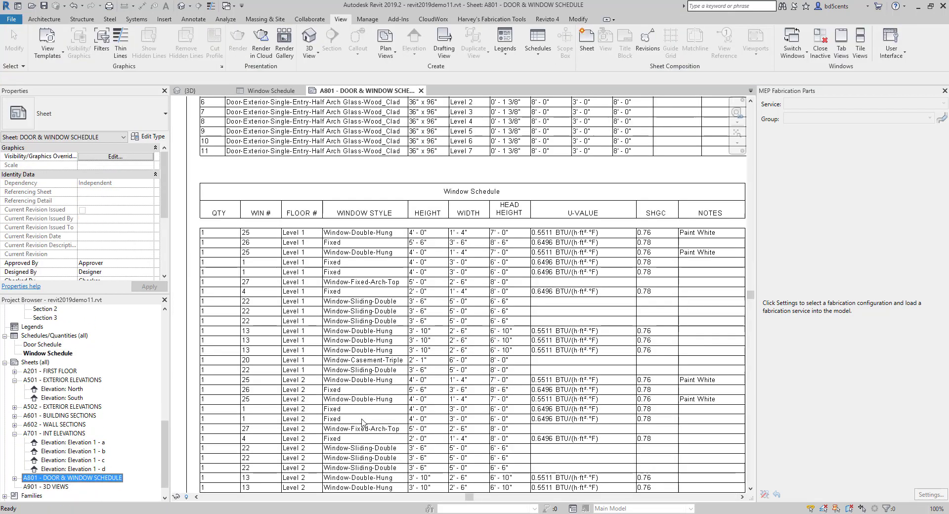
scroll(369, 375, "down", 5)
scroll(388, 332, "up", 3)
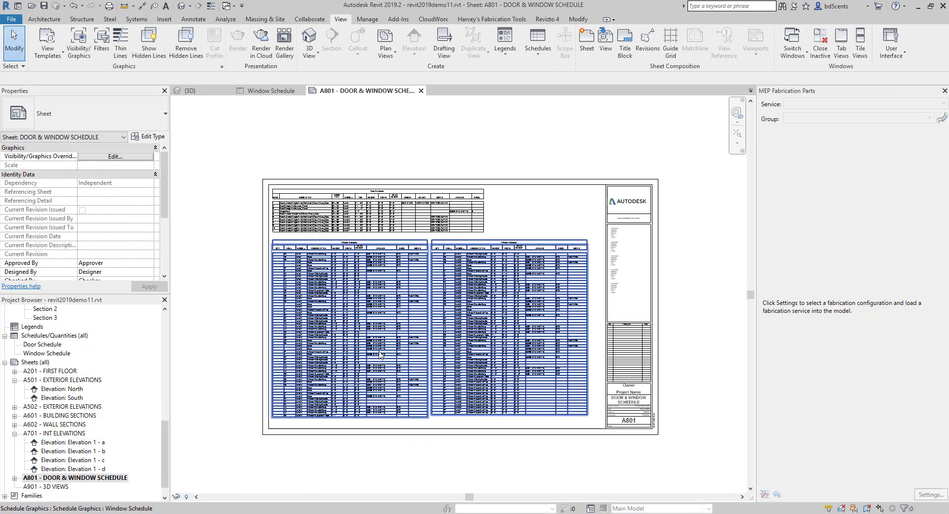
Step: Examine the window schedule's columns and repeated rows on sheet A801
middle_click_drag(388, 332, 396, 306)
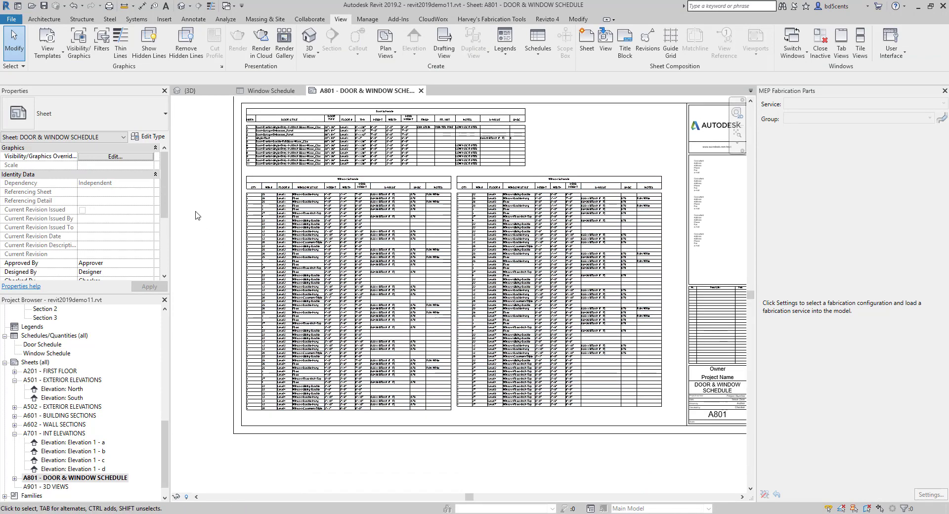
scroll(250, 193, "up", 2)
left_click(257, 180)
scroll(262, 173, "up", 2)
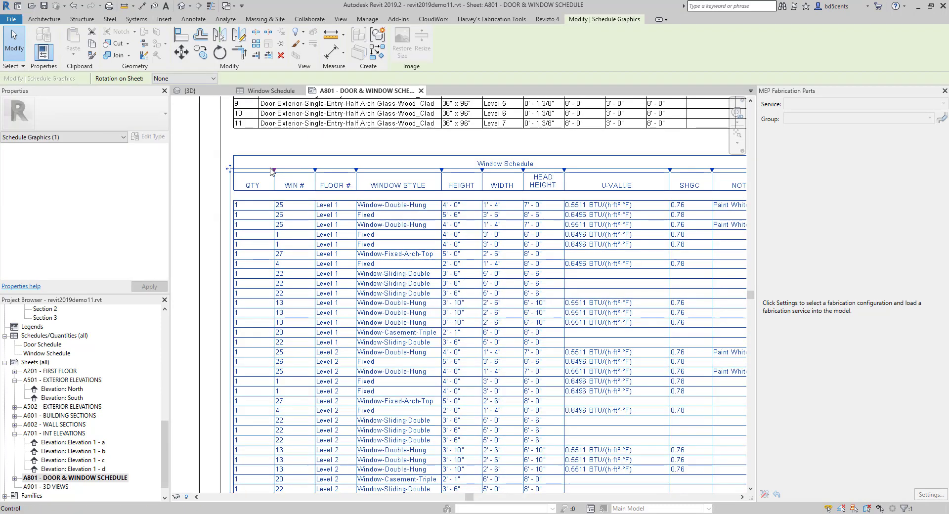
scroll(264, 170, "down", 3)
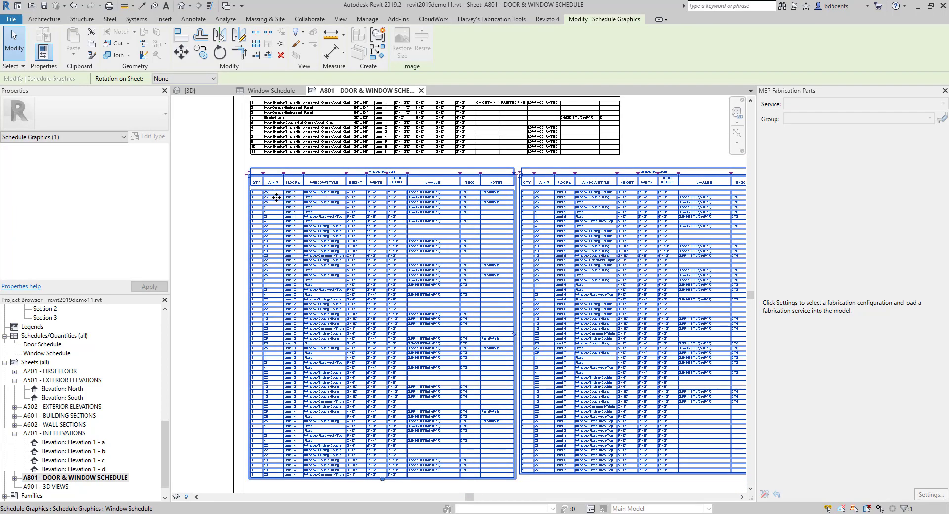
scroll(277, 198, "down", 2)
scroll(295, 147, "up", 2)
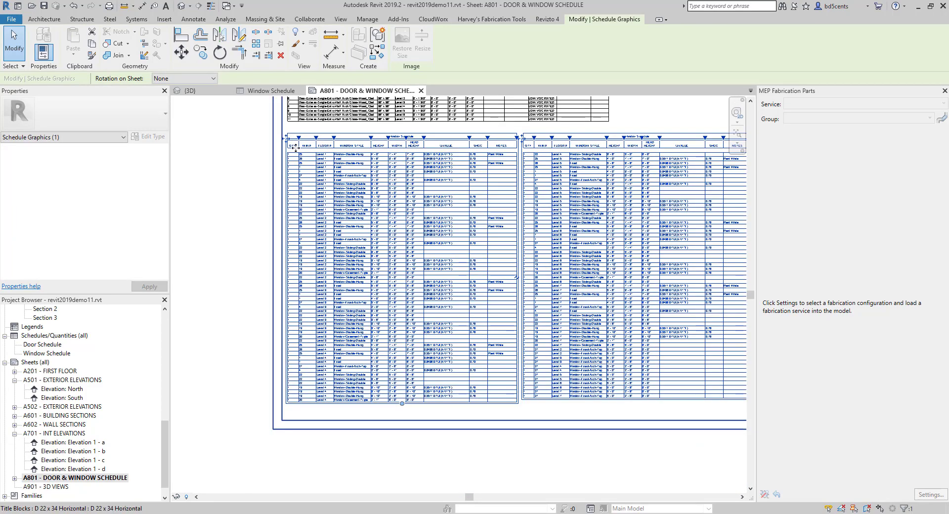
scroll(295, 147, "up", 1)
scroll(296, 244, "up", 1)
scroll(301, 246, "up", 1)
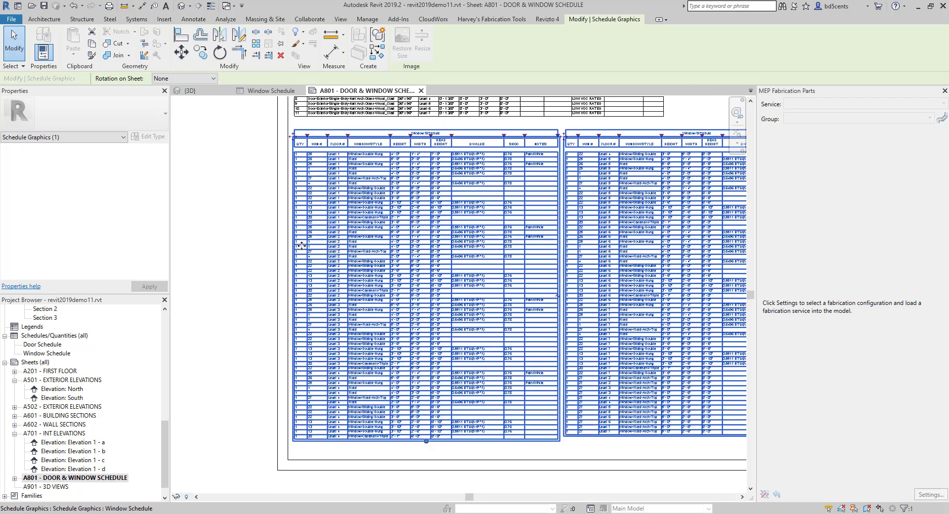
scroll(301, 245, "down", 1)
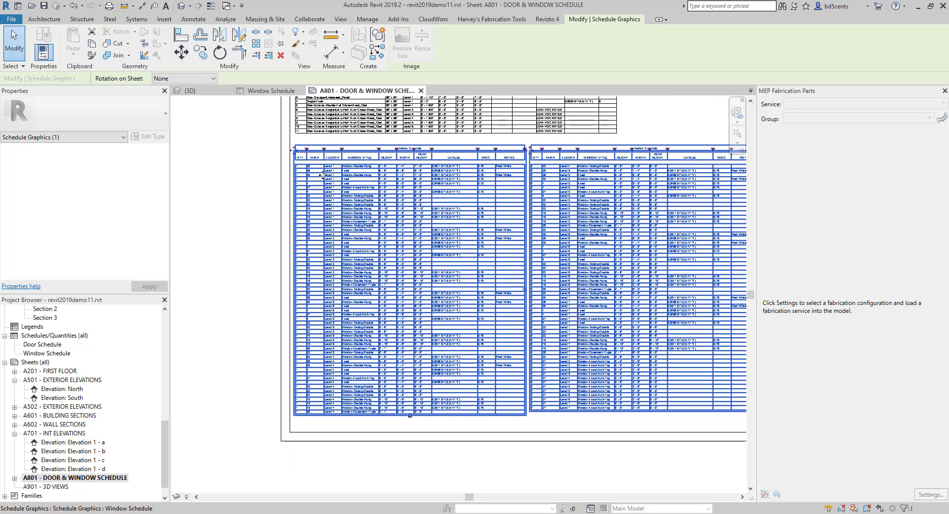
Step: Open the window schedule from the sheet and turn off Itemize every instance in its sorting and grouping settings
double_click(317, 187)
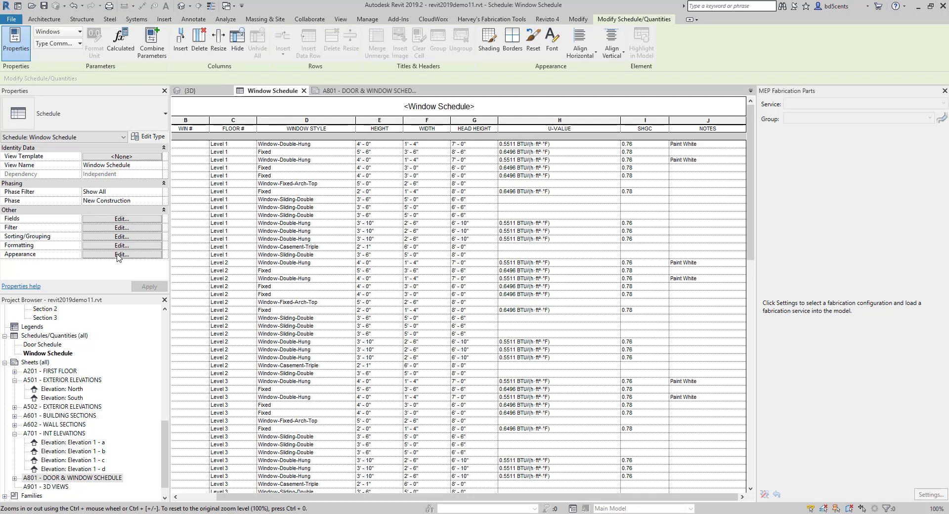
left_click(118, 237)
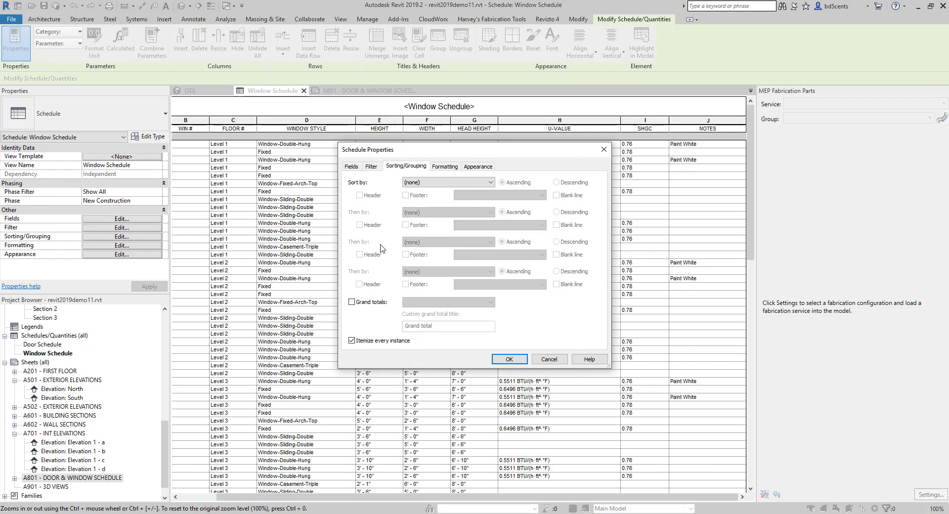
left_click(363, 341)
left_click(509, 359)
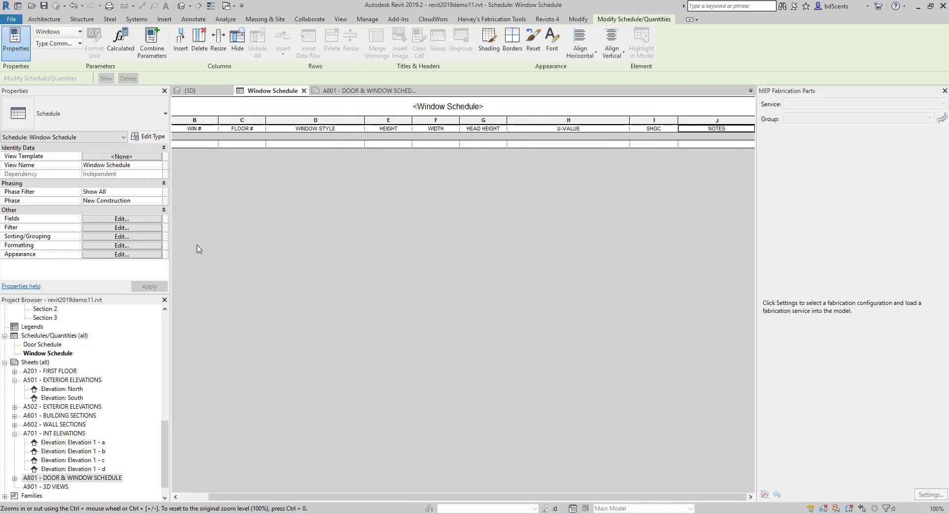
Step: Turn Itemize every instance back on for the window schedule, leaving Sort by at (none)
left_click(113, 236)
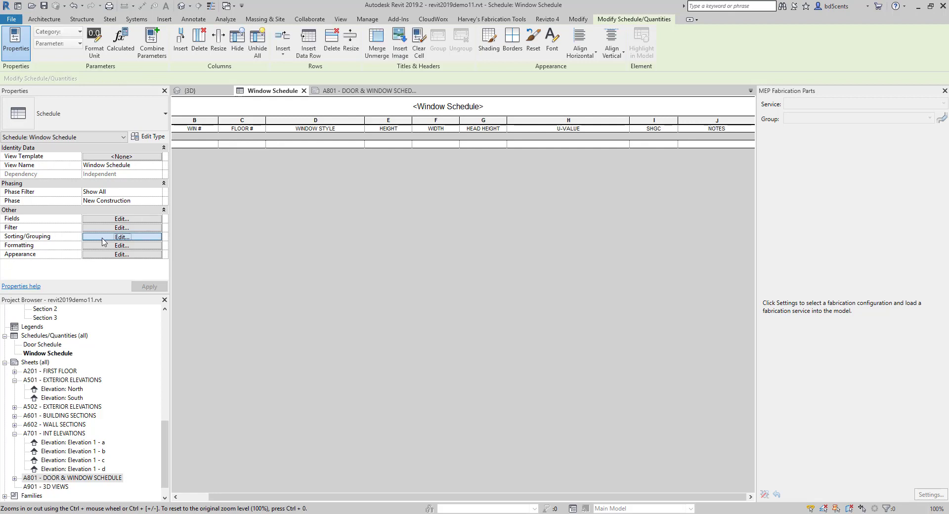
left_click(103, 238)
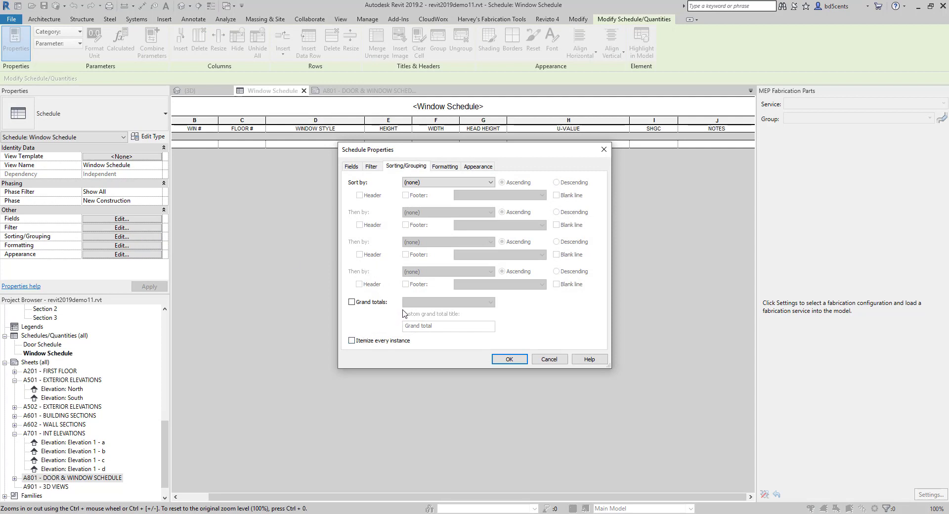
left_click(438, 183)
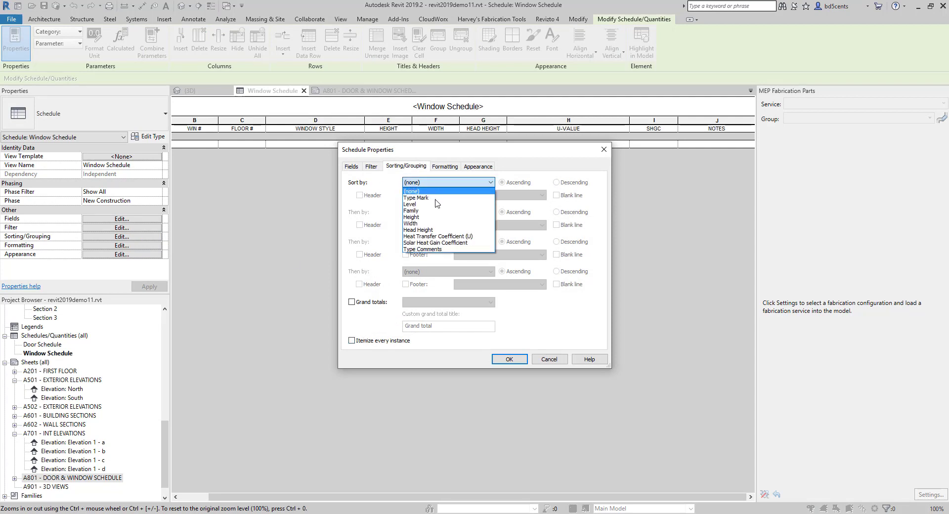
left_click(413, 191)
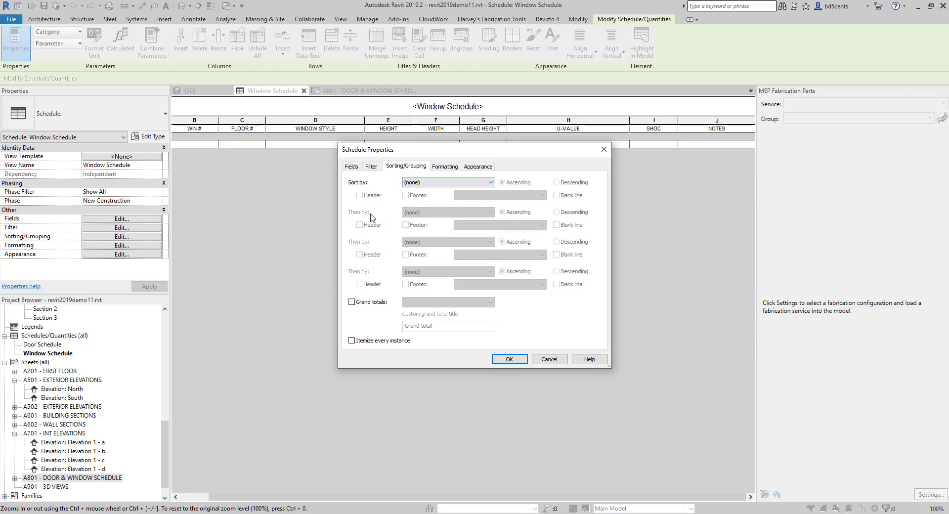
left_click(359, 345)
left_click(509, 359)
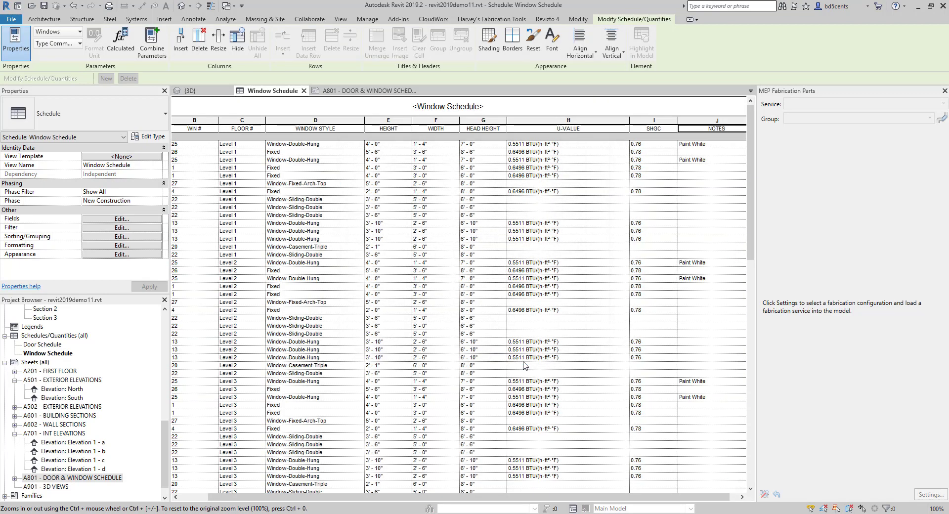
Step: Sort the window schedule by Type Mark and then by Level, both ascending, with Itemize every instance turned off
left_click(121, 237)
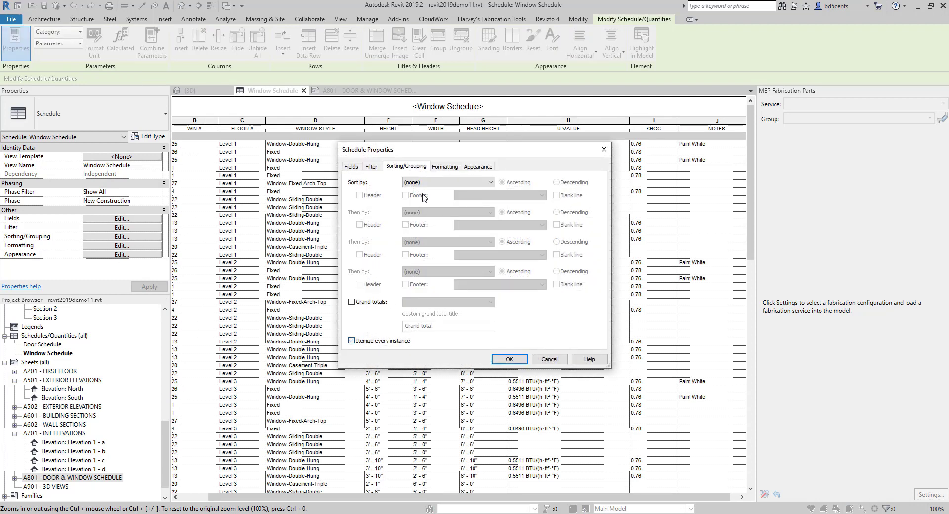
left_click(428, 182)
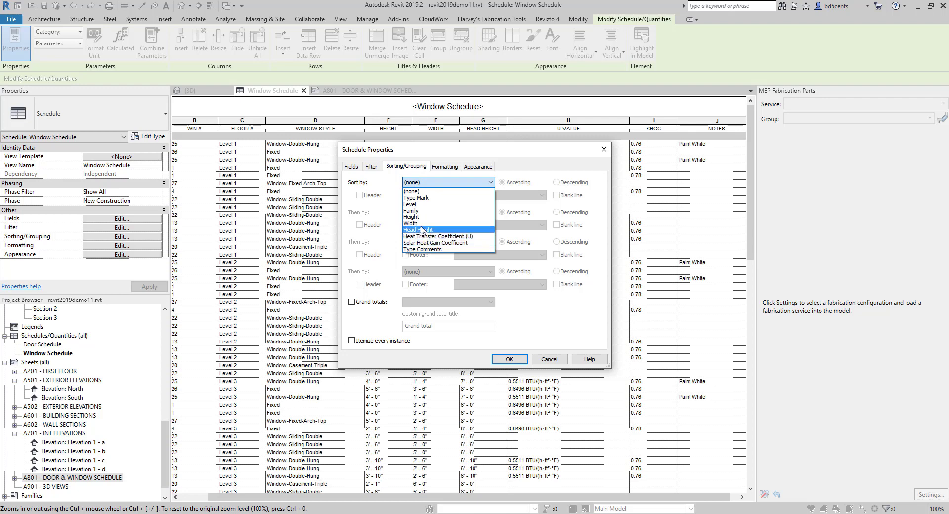
left_click(432, 198)
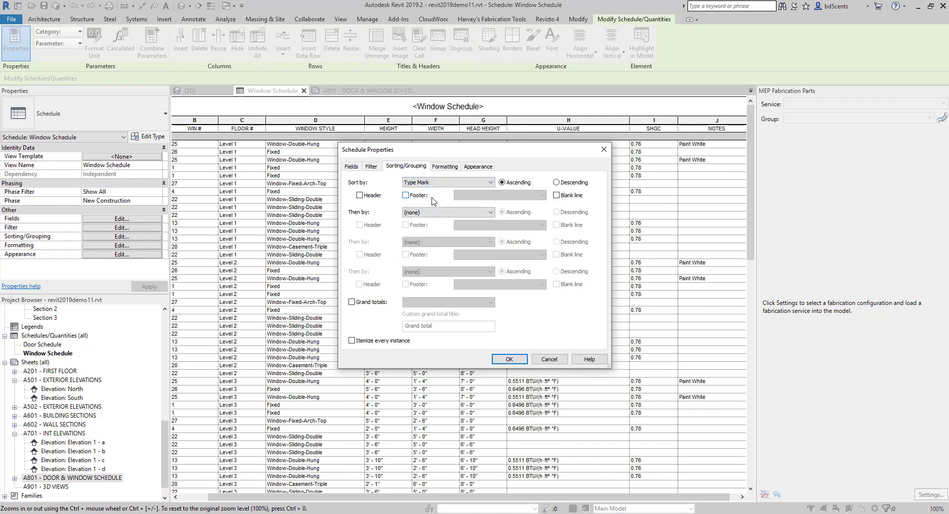
left_click(431, 216)
left_click(428, 236)
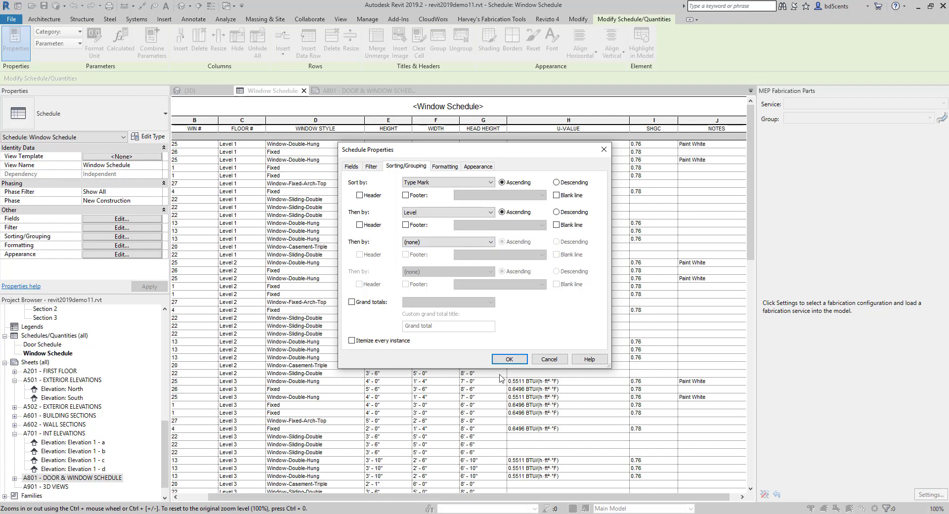
left_click(514, 360)
scroll(425, 230, "down", 1)
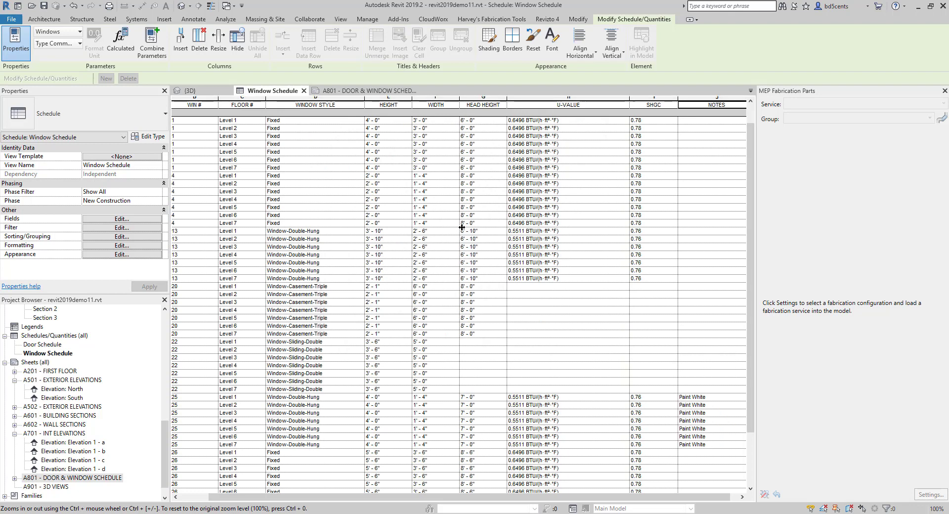
scroll(462, 229, "up", 1)
Step: Narrow the window schedule's U-VALUE, WINDOW STYLE and WIN # columns to fit their contents
left_click(633, 121)
left_click_drag(631, 124, 598, 124)
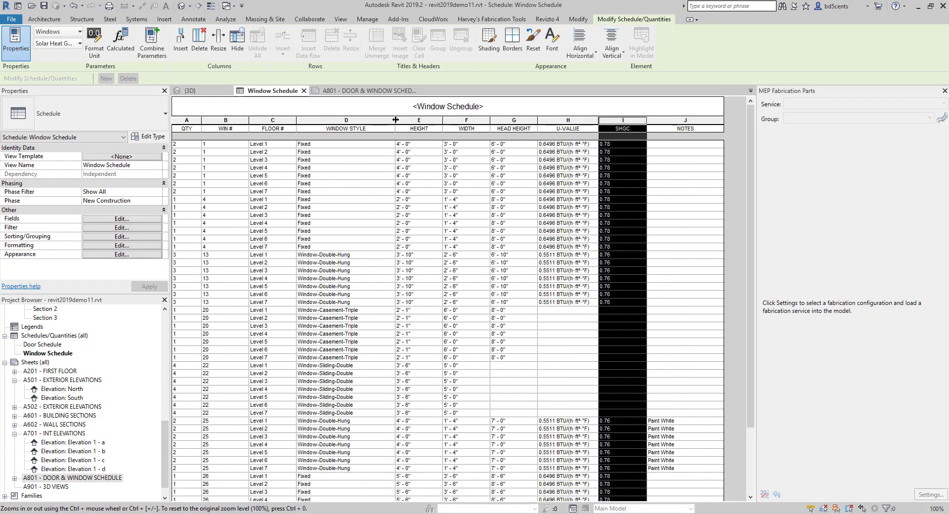
left_click_drag(395, 120, 373, 120)
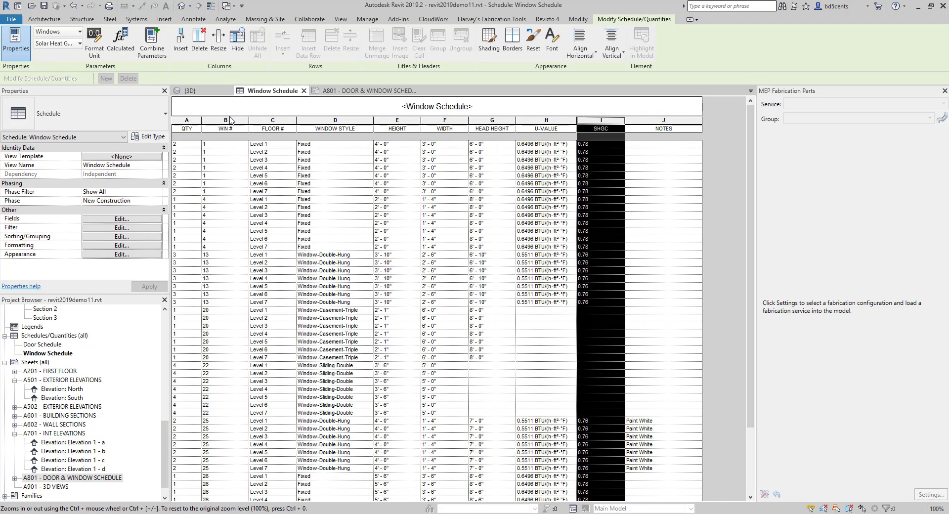
left_click_drag(248, 121, 221, 122)
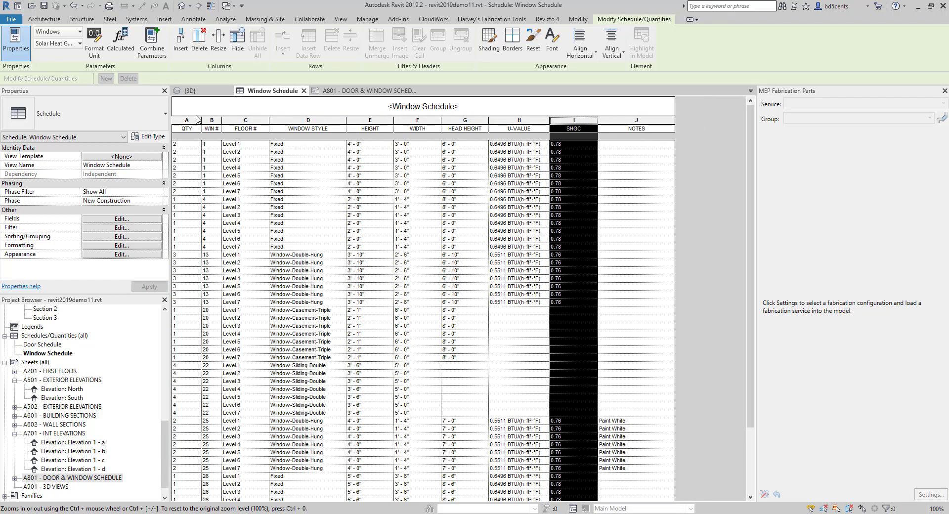
Step: Return to sheet A801 - DOOR & WINDOW SCHEDULE and check how the regrouped window schedule fits on it
scroll(603, 296, "down", 1)
scroll(559, 331, "up", 1)
scroll(56, 447, "down", 1)
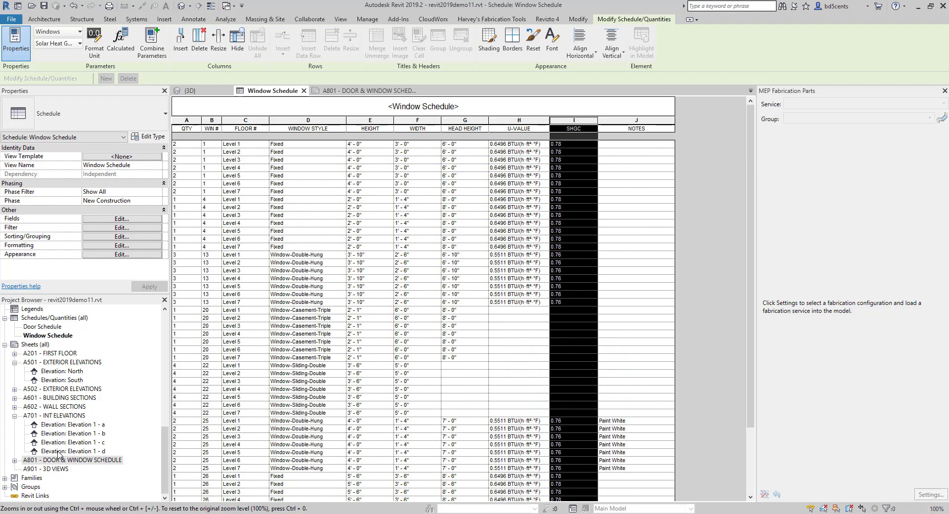
double_click(58, 460)
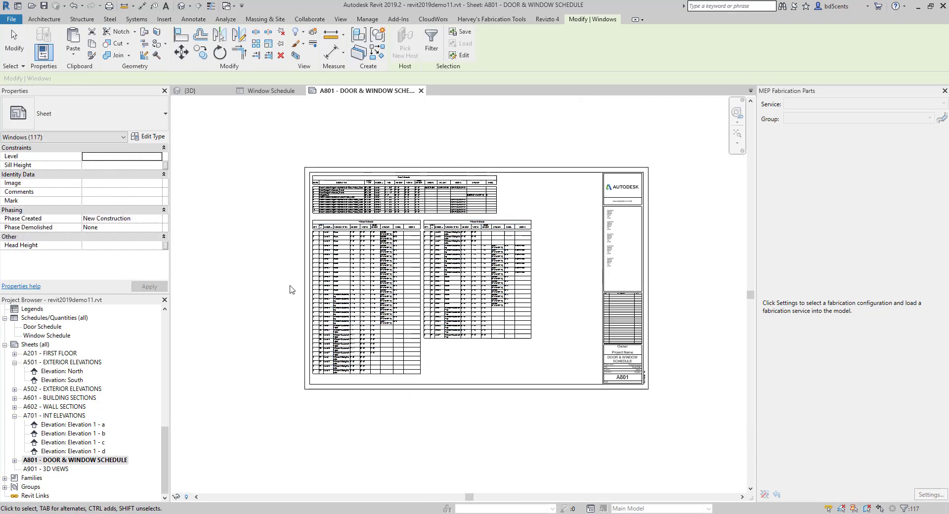
left_click(290, 290)
left_click(447, 339)
scroll(437, 308, "up", 3)
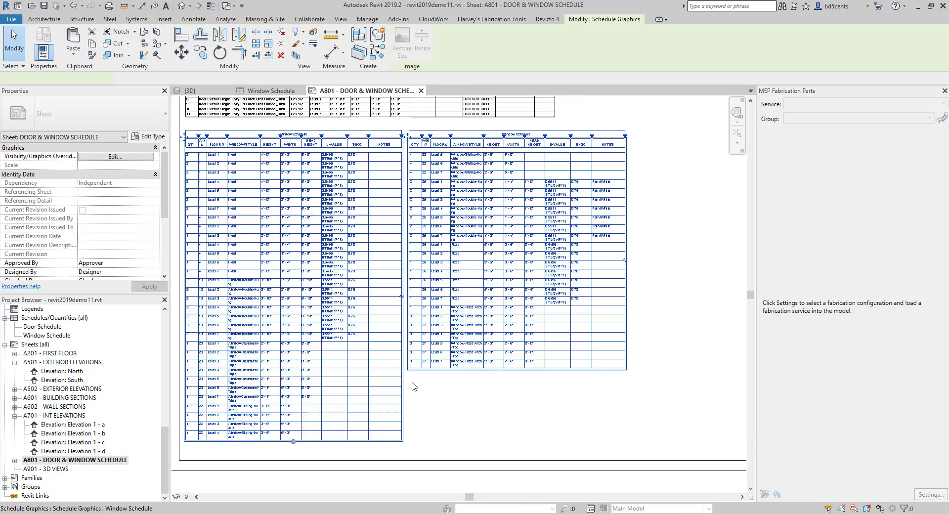
left_click(413, 386)
scroll(425, 391, "down", 1)
middle_click_drag(441, 401, 454, 393)
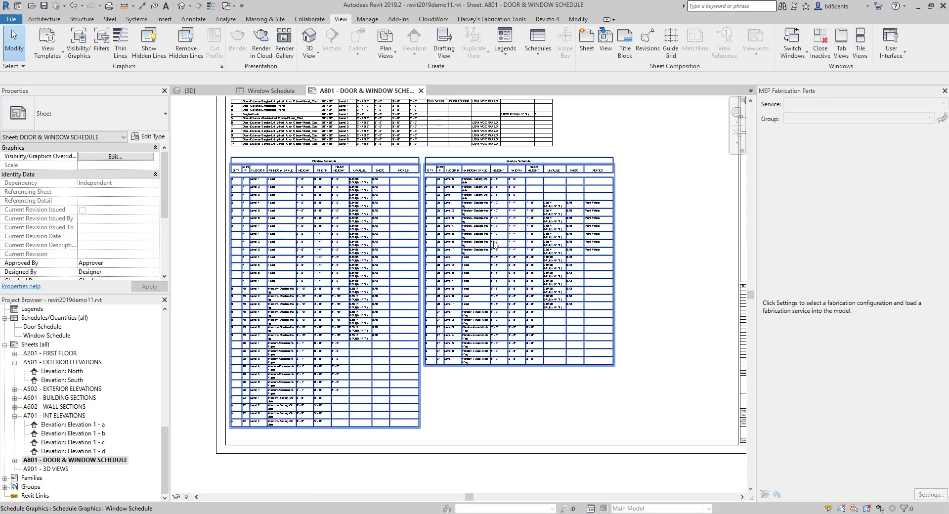
Step: Inspect the window schedule's column headings and cell text up close on the sheet
middle_click_drag(387, 172, 400, 172)
left_click(399, 172)
scroll(399, 172, "up", 3)
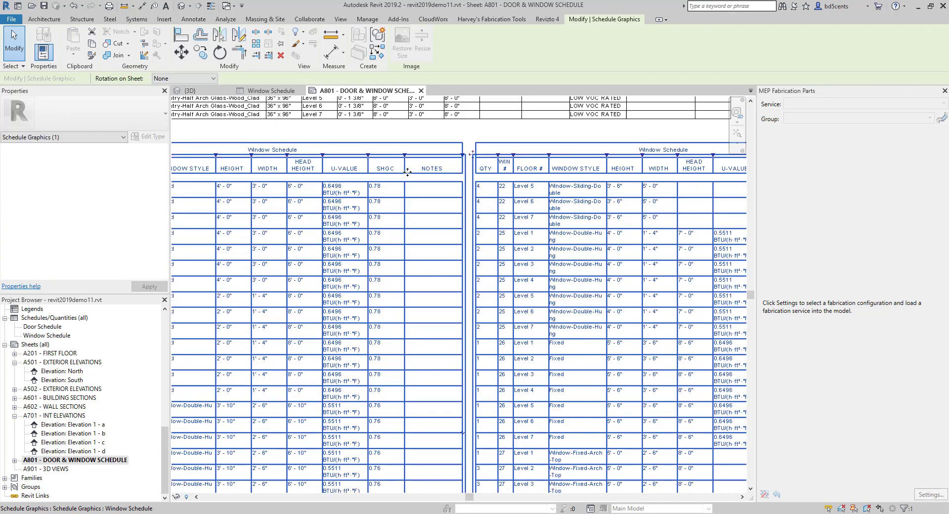
scroll(399, 172, "down", 4)
scroll(399, 172, "up", 3)
middle_click_drag(384, 326, 384, 406)
scroll(384, 405, "down", 3)
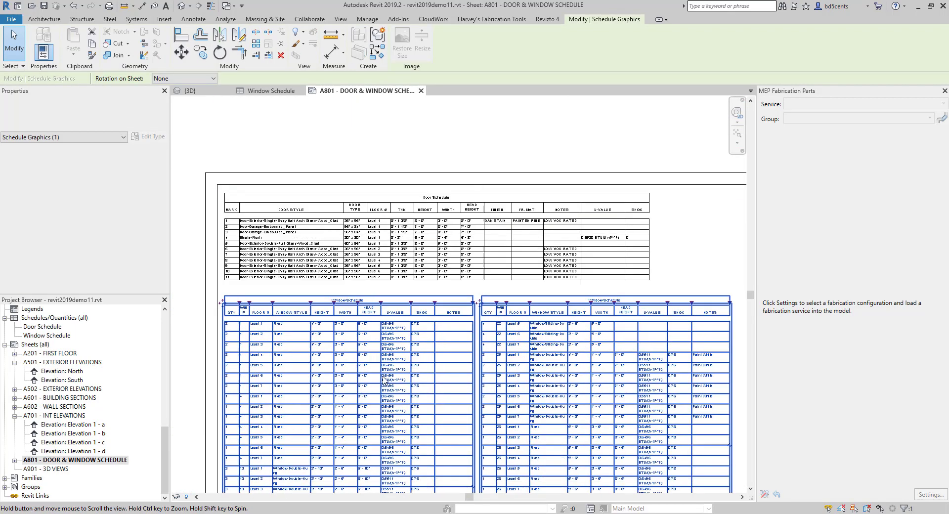
Step: Open the door schedule for editing from its placement on sheet A801
left_click(408, 270)
scroll(407, 269, "up", 5)
middle_click_drag(407, 270, 481, 262)
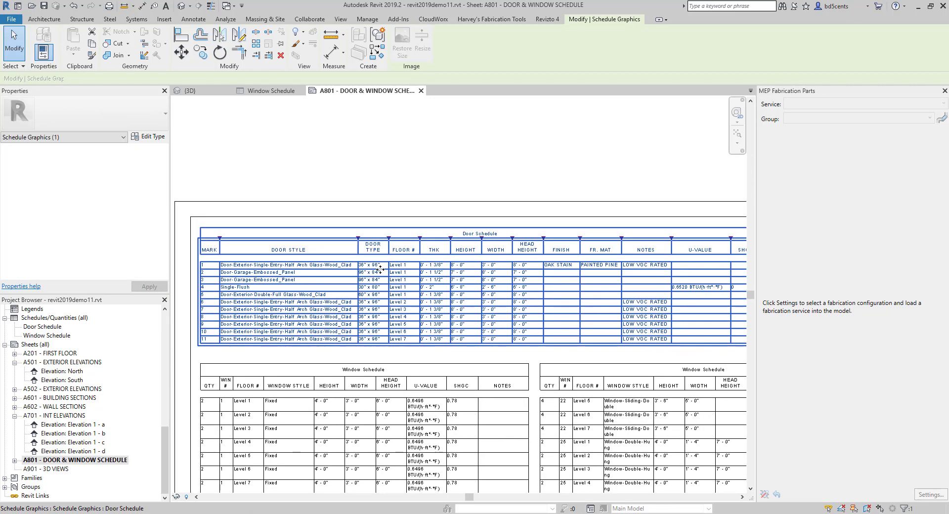
left_click(293, 278)
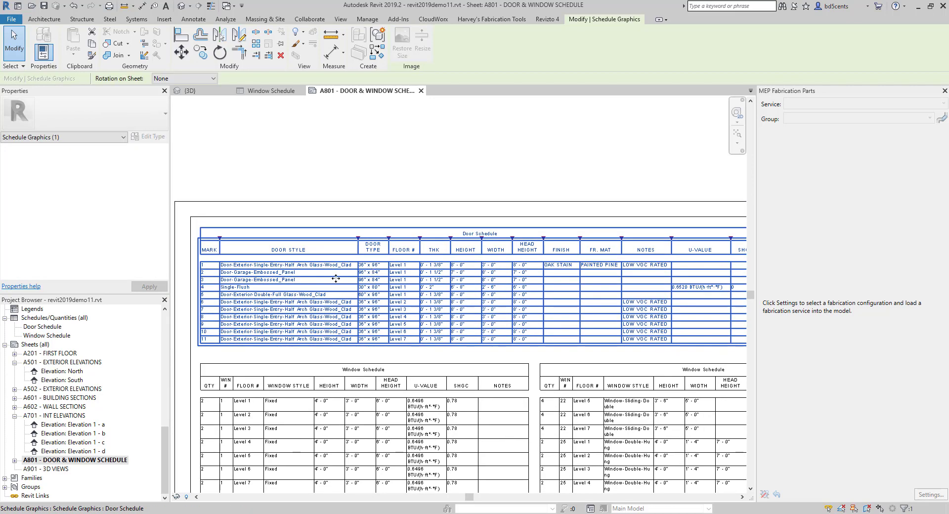
double_click(297, 254)
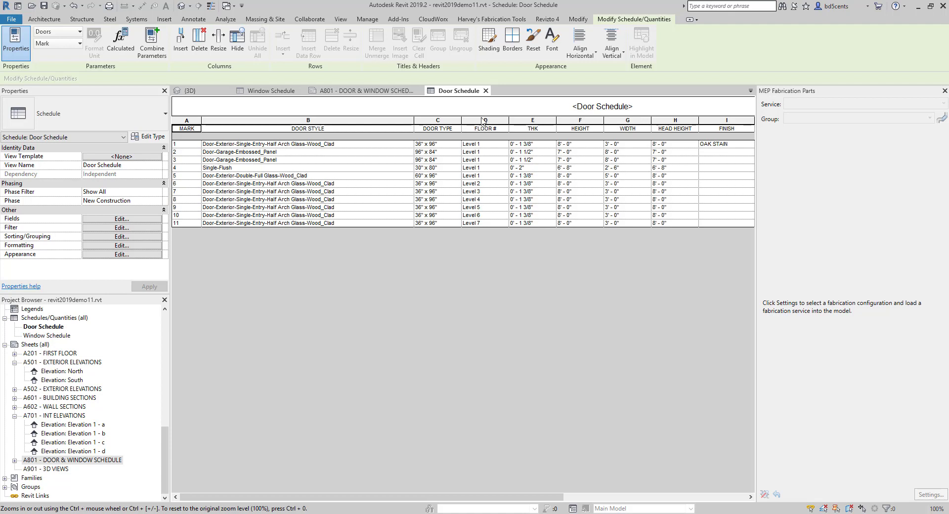
Step: Try to select the door schedule's THK, HEIGHT and WIDTH columns together
left_click(521, 128)
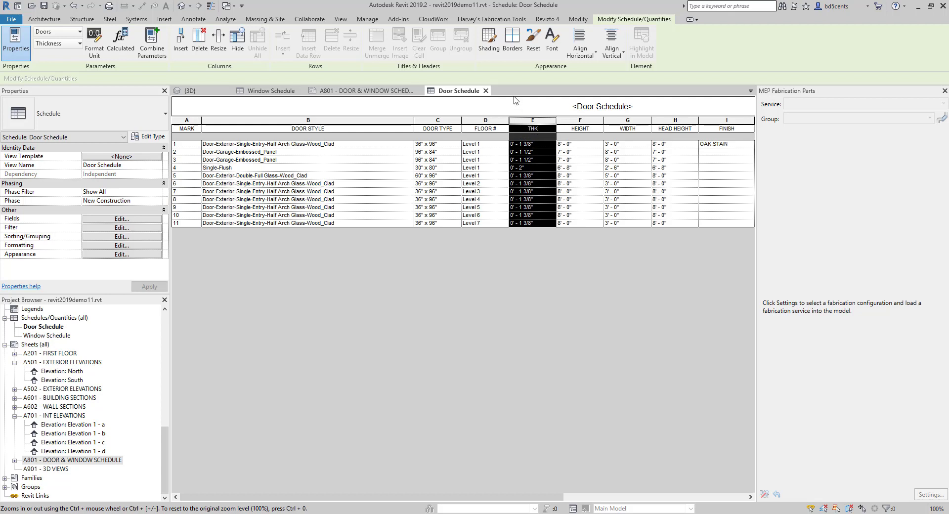
left_click_drag(533, 121, 572, 125)
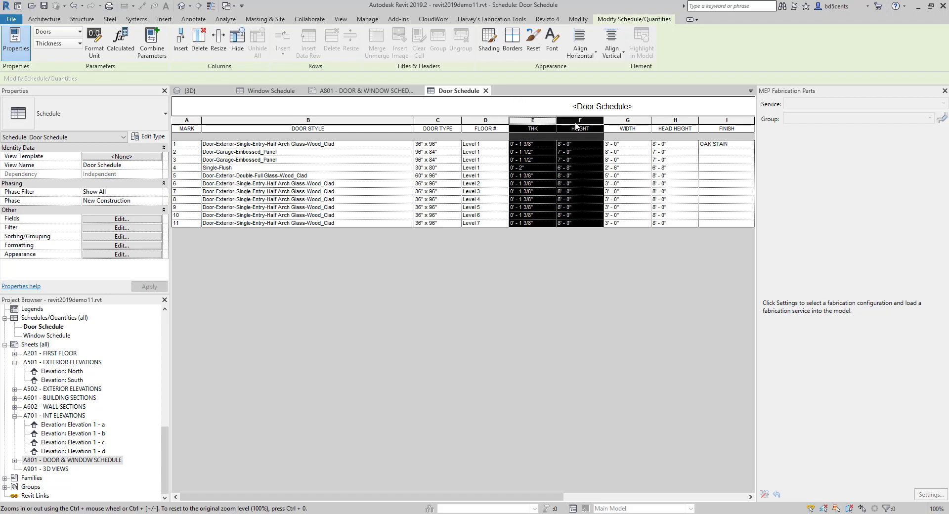
left_click_drag(578, 124, 608, 127)
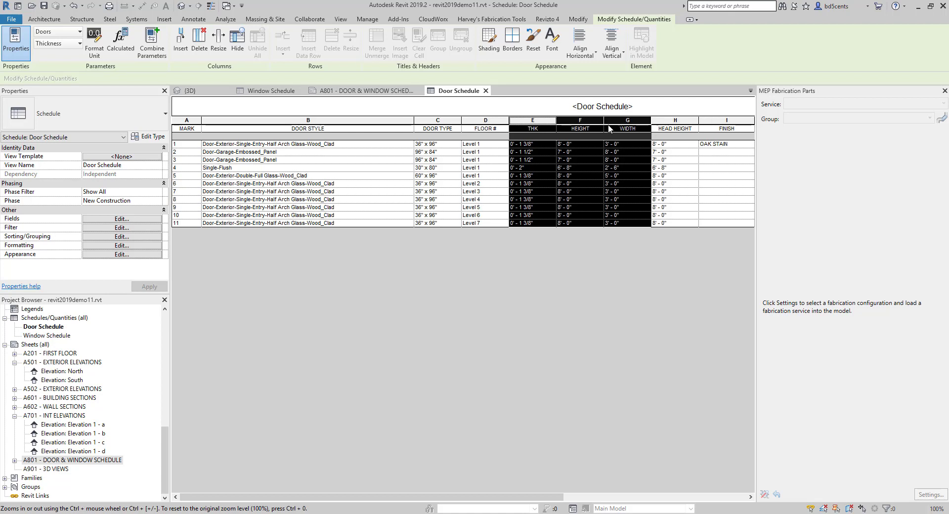
left_click_drag(609, 128, 609, 128)
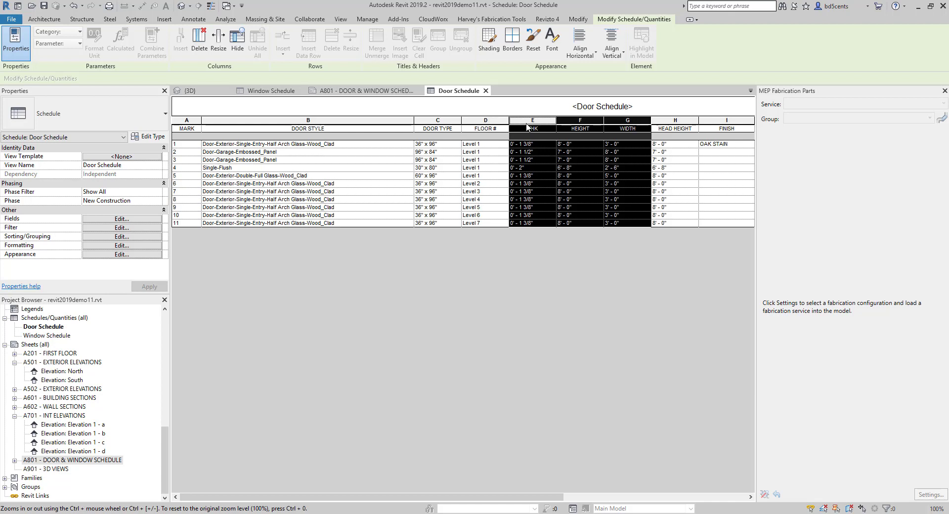
left_click_drag(529, 124, 588, 125)
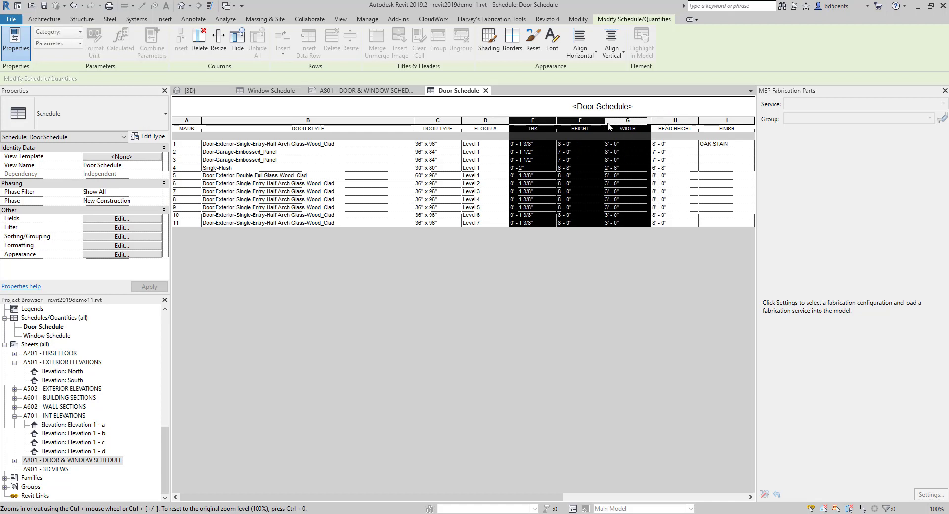
key("Escape")
left_click(572, 127)
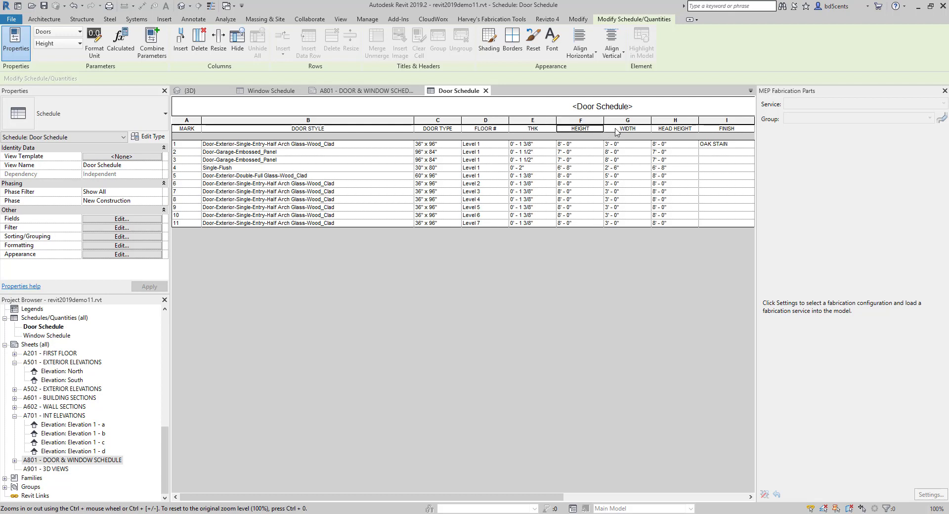
left_click(615, 128)
left_click(614, 121)
left_click(573, 121)
left_click(534, 121)
left_click(581, 120)
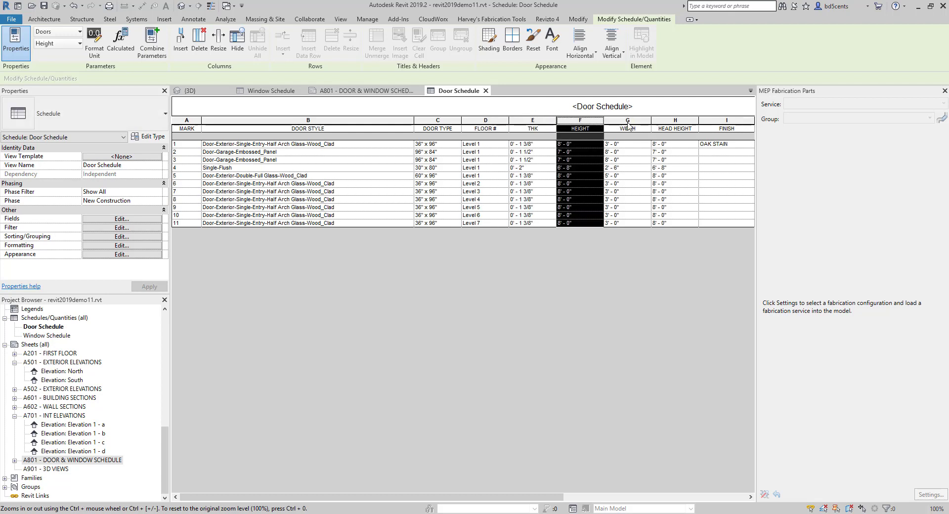
left_click(615, 121)
left_click(544, 120)
left_click(593, 121, "shift")
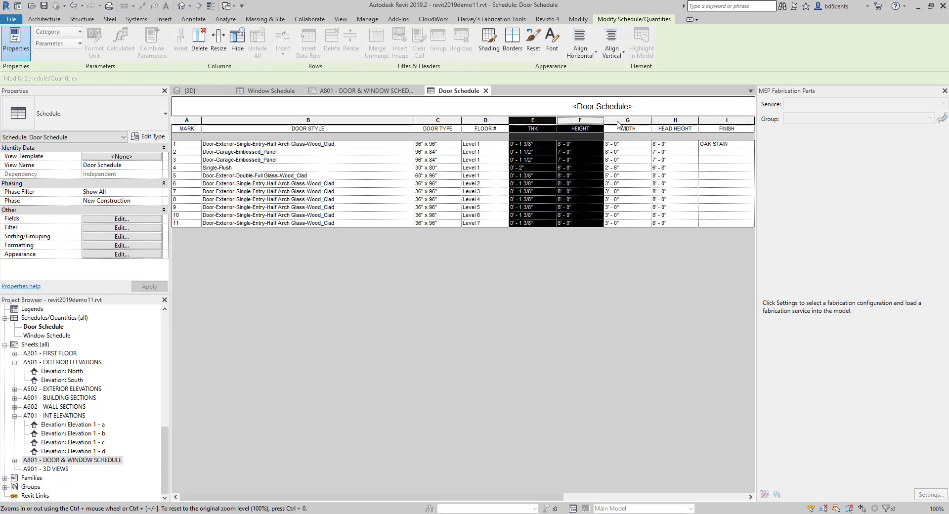
left_click(534, 121)
left_click(581, 121, "shift")
left_click(618, 121, "shift")
left_click(540, 122)
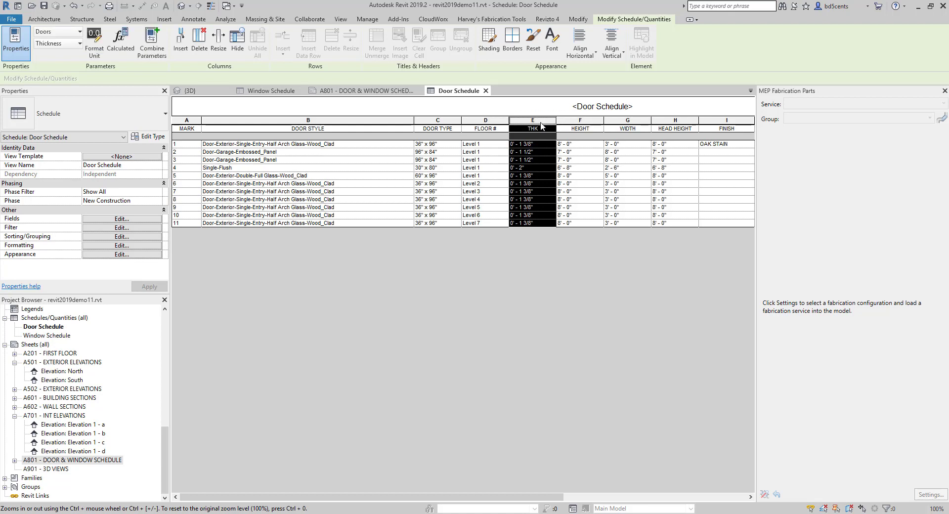
left_click(575, 121)
left_click(618, 121)
left_click(581, 122)
left_click(540, 121)
left_click(581, 122)
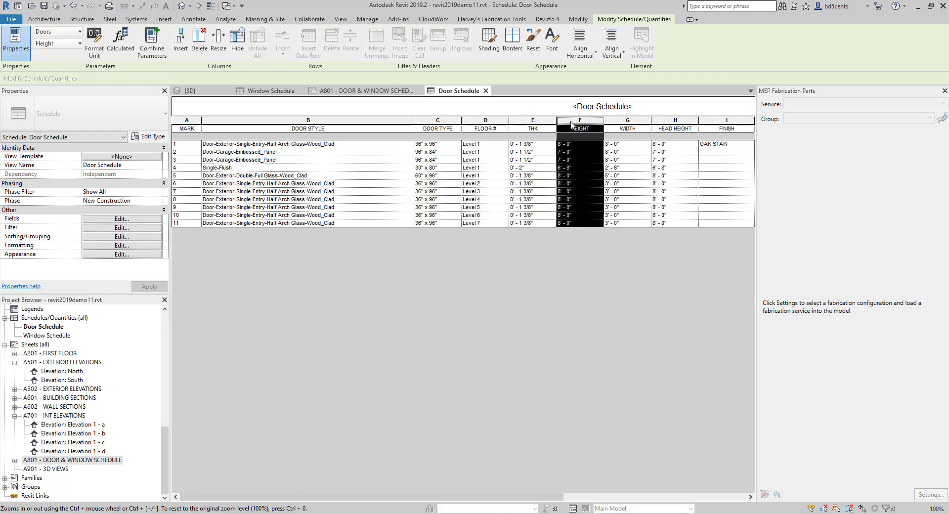
left_click(620, 122)
left_click(534, 121)
left_click(580, 121)
left_click(633, 122)
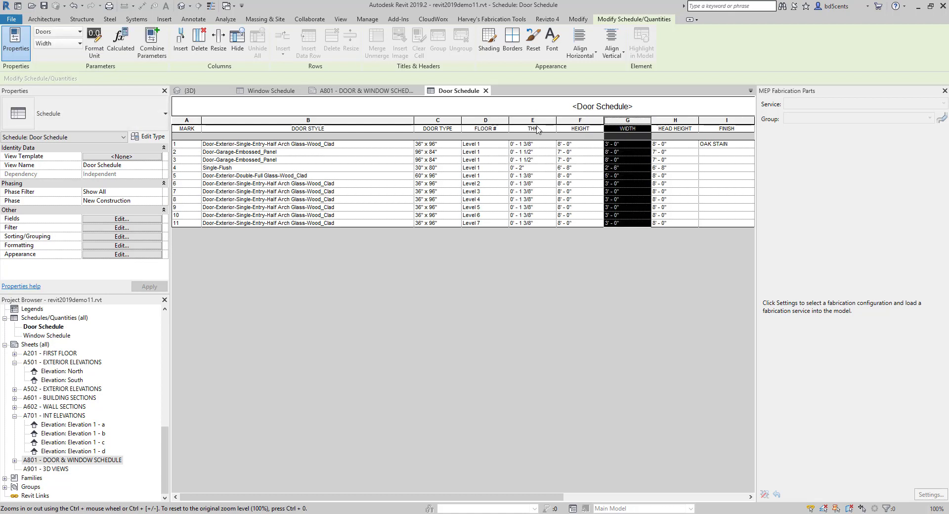
left_click(528, 129)
left_click_drag(566, 131, 606, 128)
key("ctrl+z")
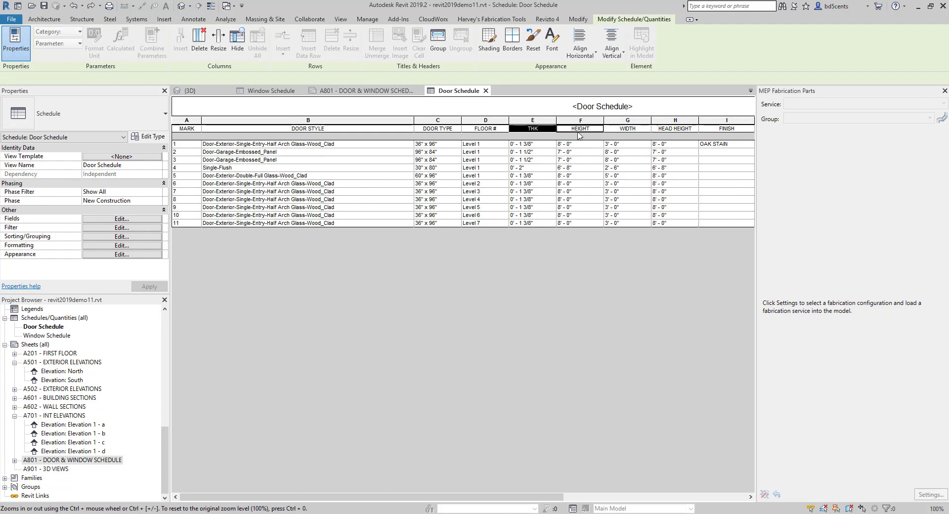
left_click(549, 123)
left_click(616, 123)
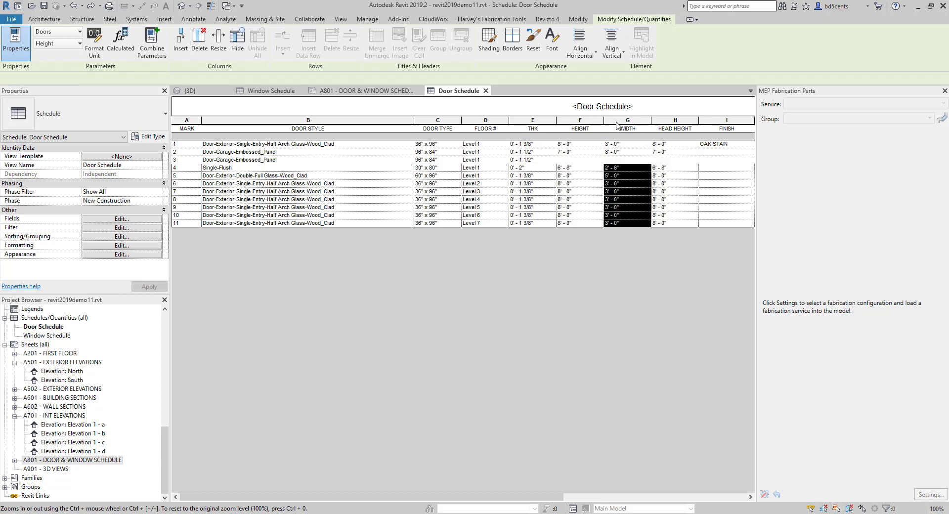
left_click(533, 122)
Step: Group the door schedule's THK, HEIGHT and WIDTH headings under a shared heading titled DIMENSIONS
double_click(517, 130)
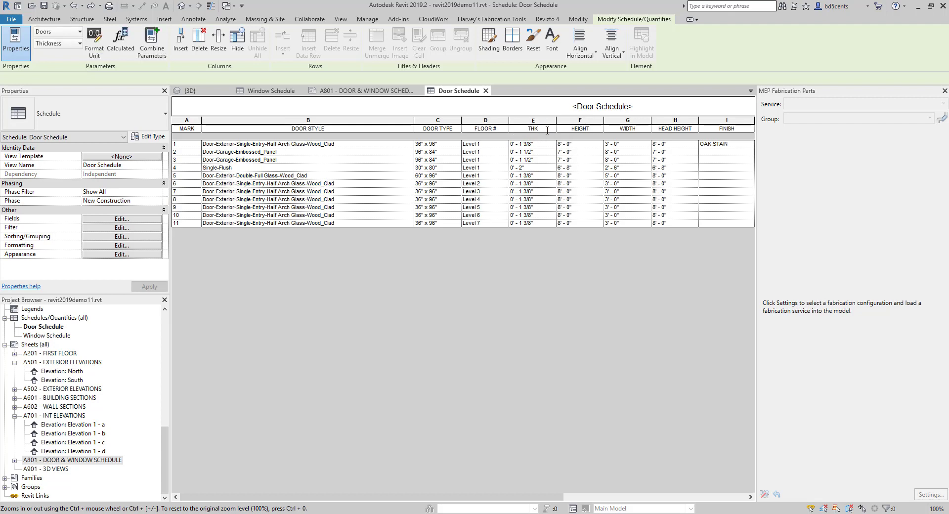
left_click(517, 133)
left_click_drag(517, 133, 624, 133)
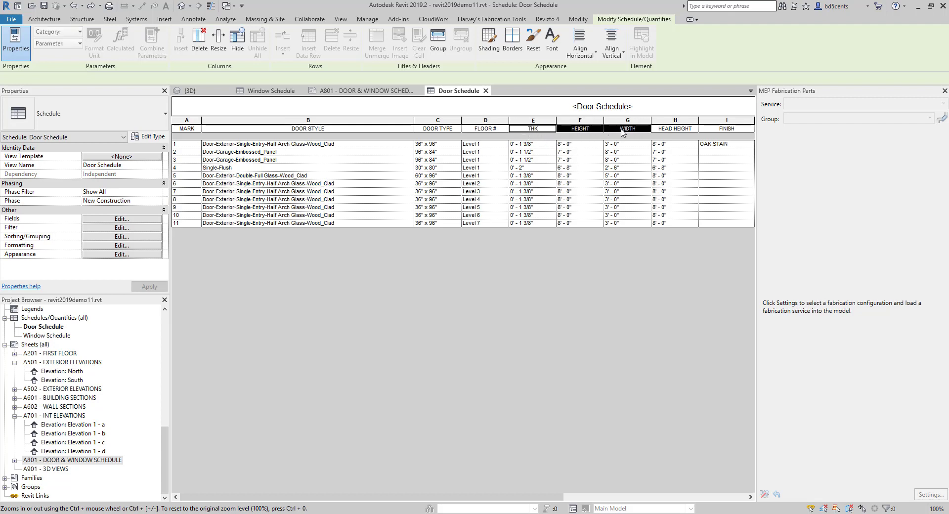
left_click(438, 49)
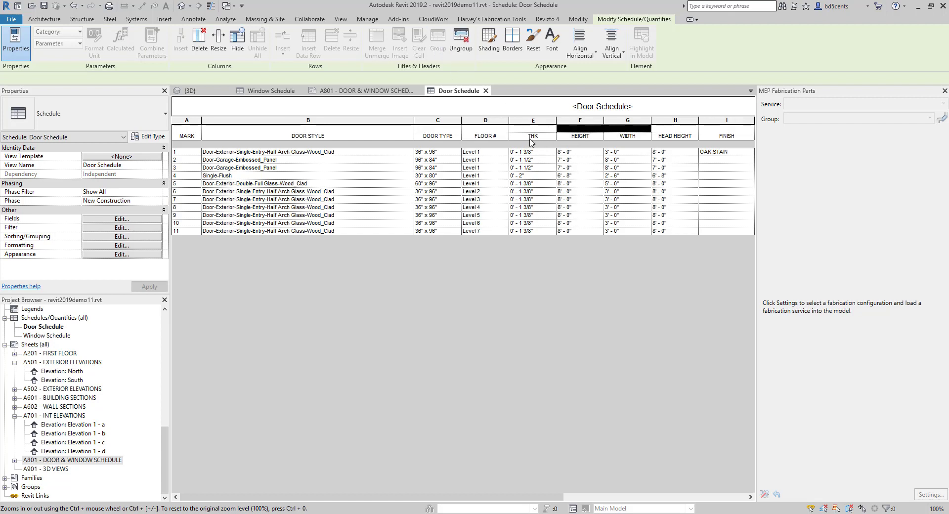
left_click_drag(517, 140, 626, 138)
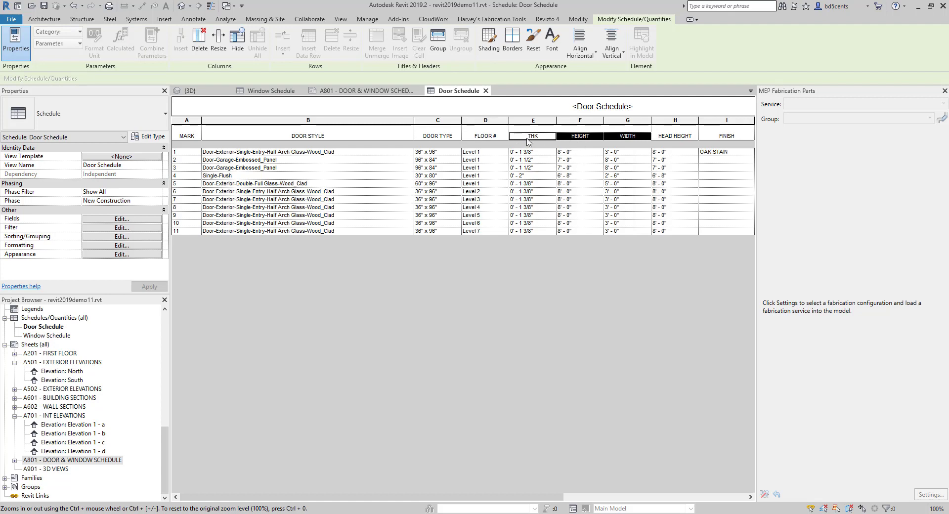
left_click(551, 135)
left_click(558, 136)
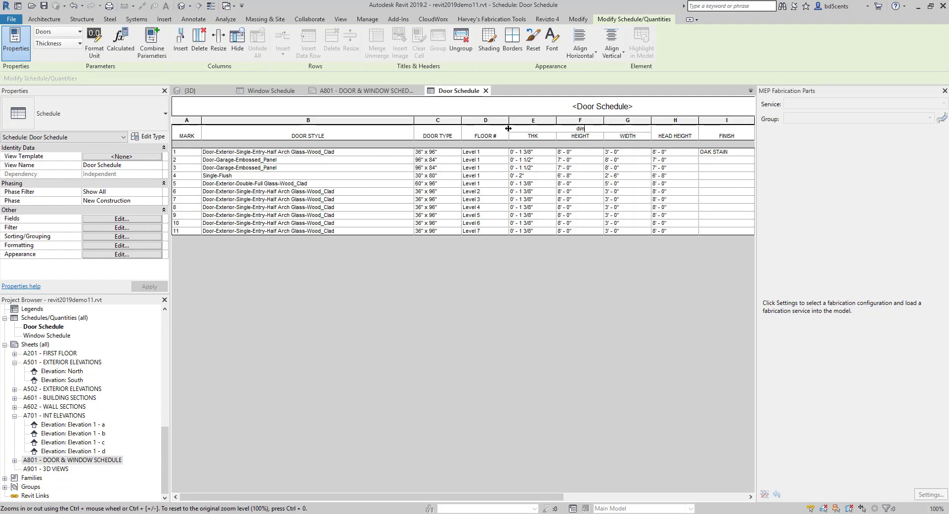
type("dD")
type("MENSIONS")
Step: Group the THK, HEIGHT, WIDTH and HEAD HEIGHT headings under one common heading in the door schedule
left_click(522, 137)
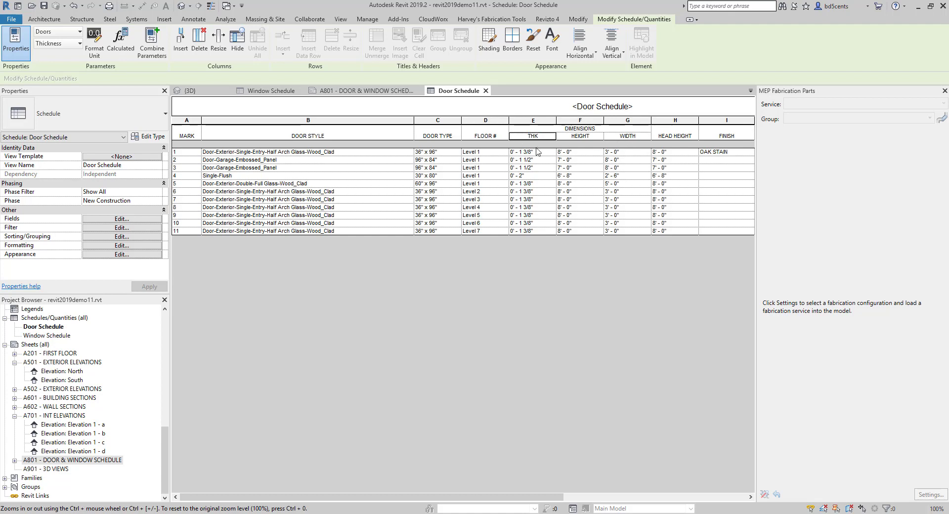
left_click_drag(526, 138, 626, 139)
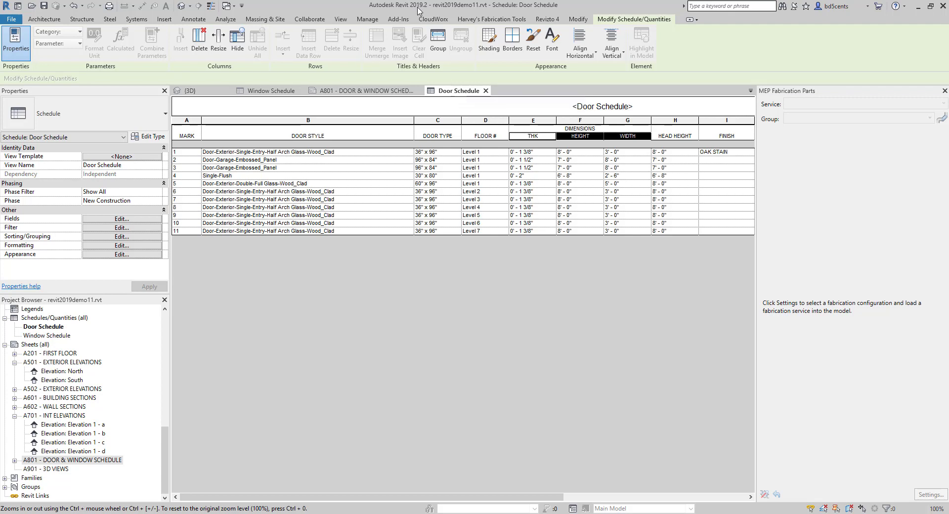
left_click(547, 135)
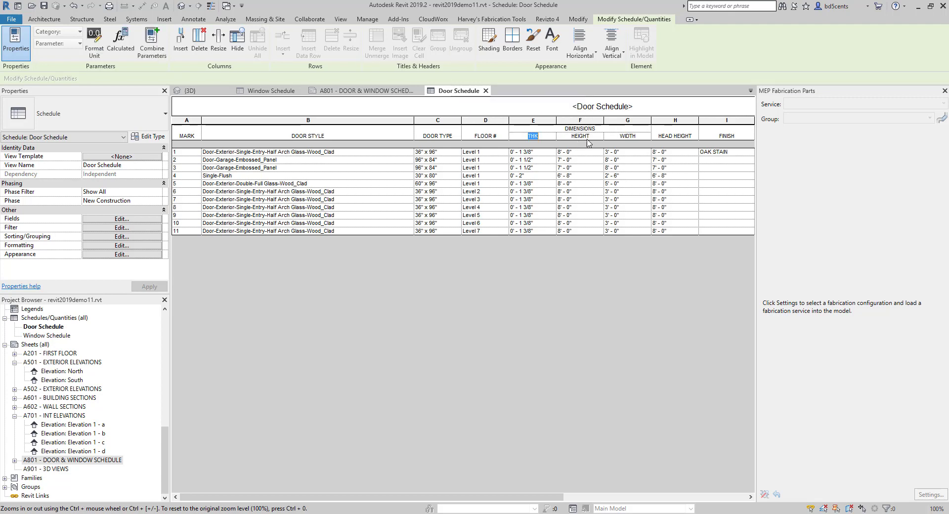
left_click(516, 139)
left_click_drag(526, 139, 658, 139)
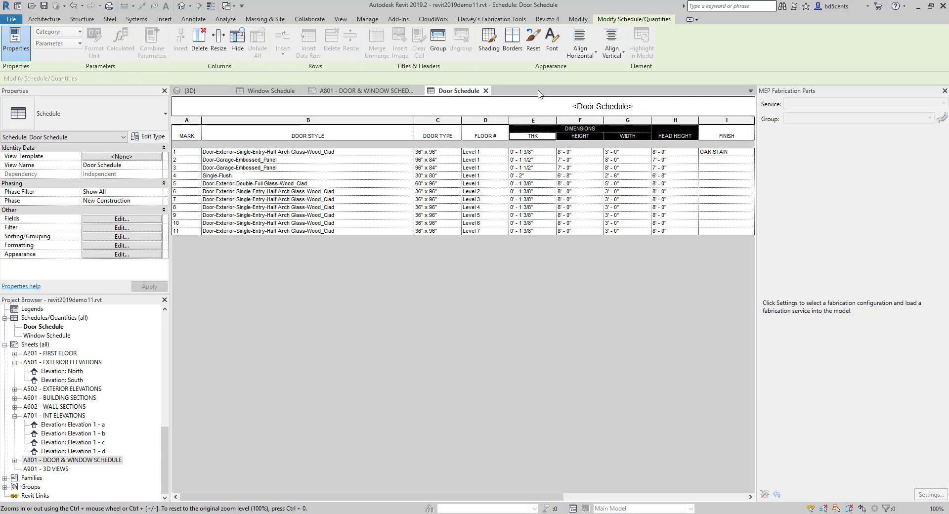
left_click(437, 39)
Step: Ungroup the inner three-column DIMENSIONS heading and title the four-column group heading DIMENSIONS
left_click(628, 135)
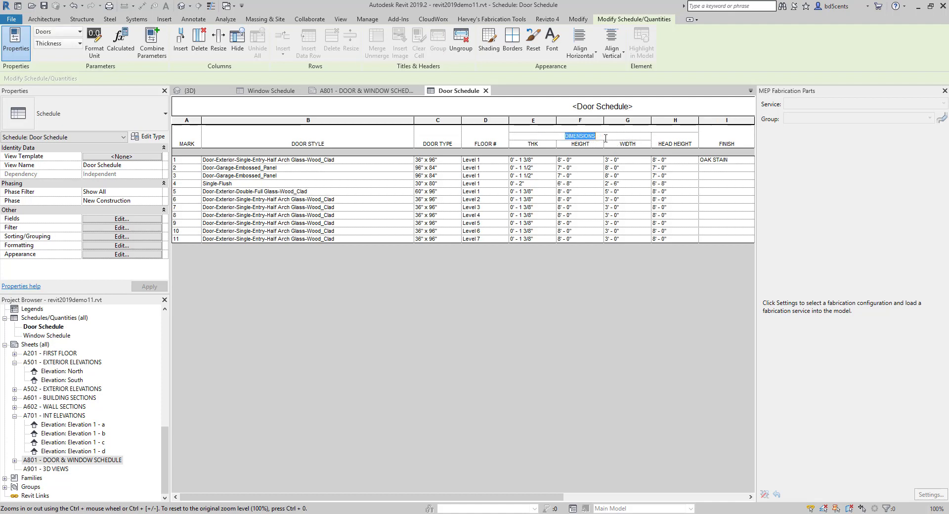
left_click(461, 42)
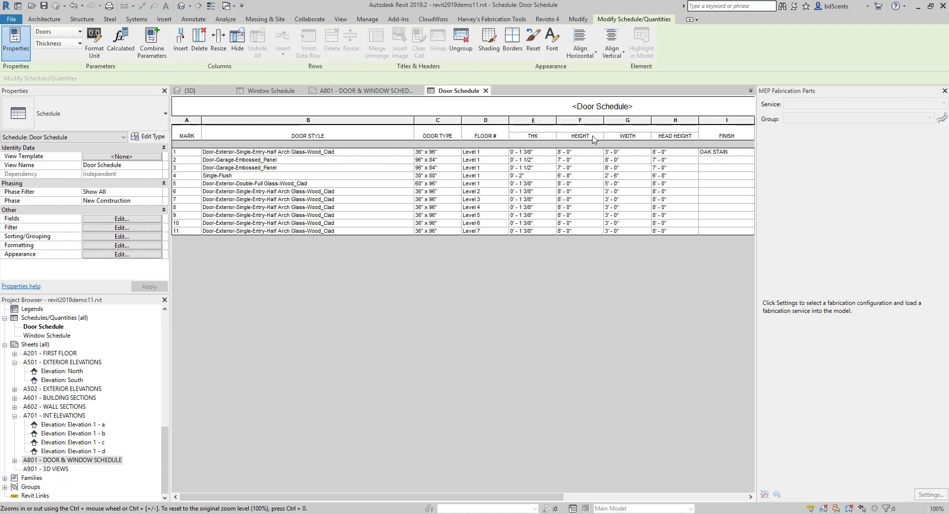
type("IMENSIONS")
key("Tab")
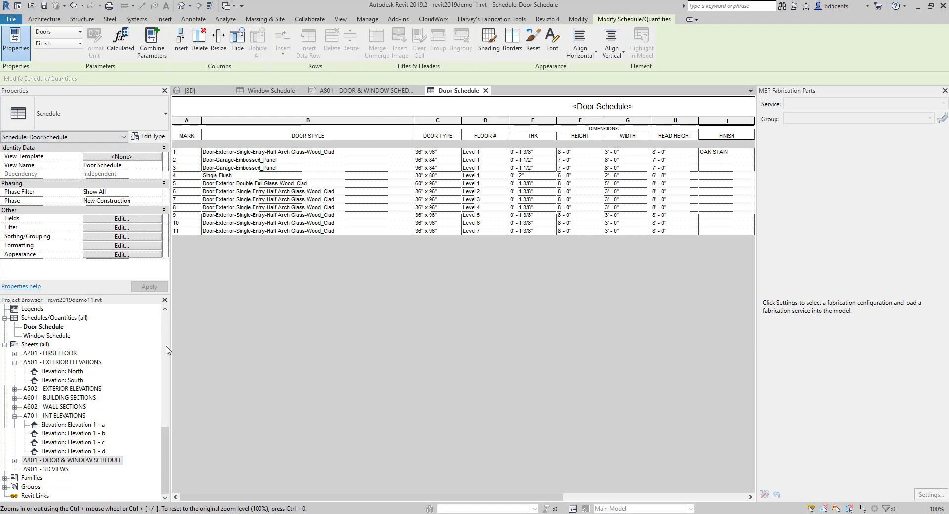
Step: Open the Window Schedule and select its QTY column
left_click(15, 460)
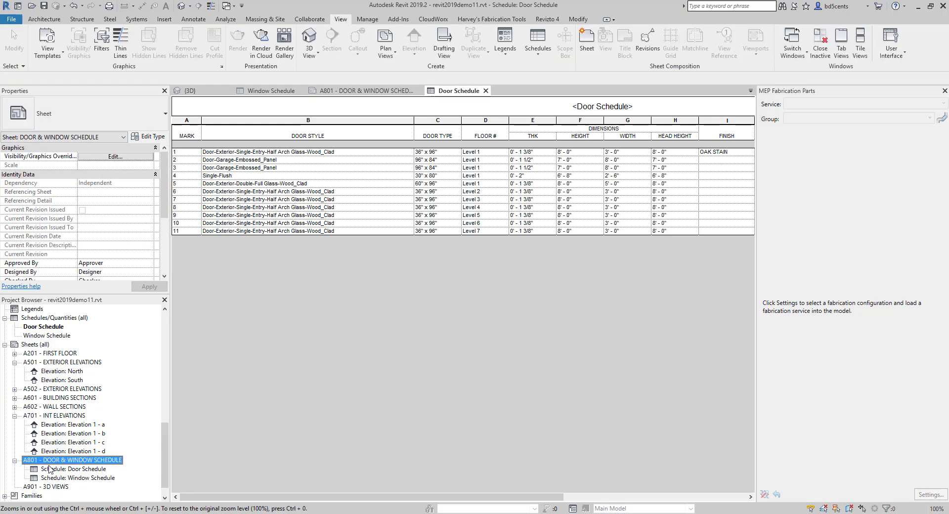
scroll(54, 406, "up", 1)
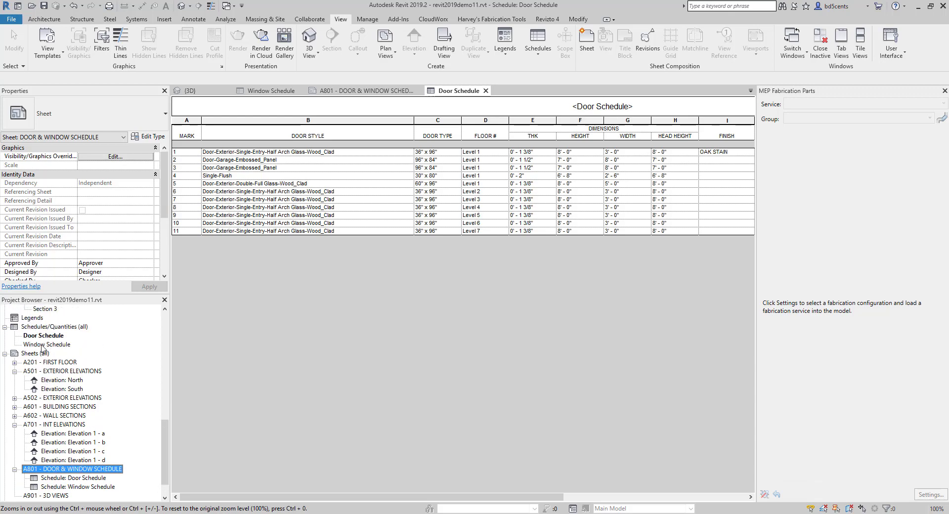
double_click(47, 345)
left_click(186, 145)
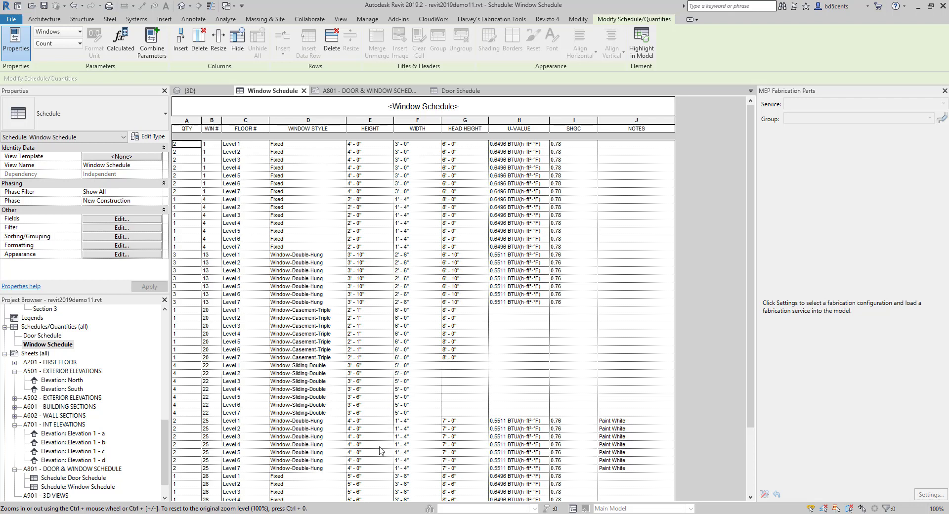
left_click(187, 120)
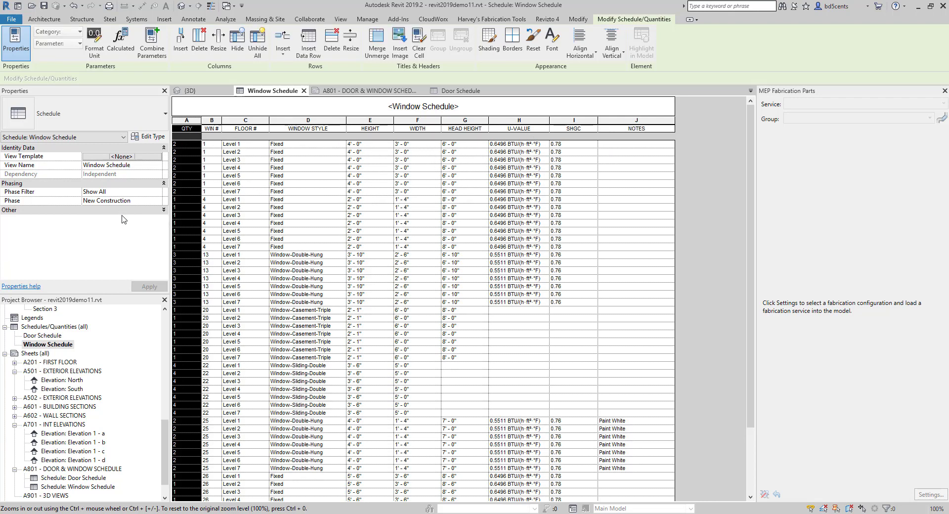
Step: Add Family as the third sorting level of the window schedule, after Type Mark and Level
left_click(133, 220)
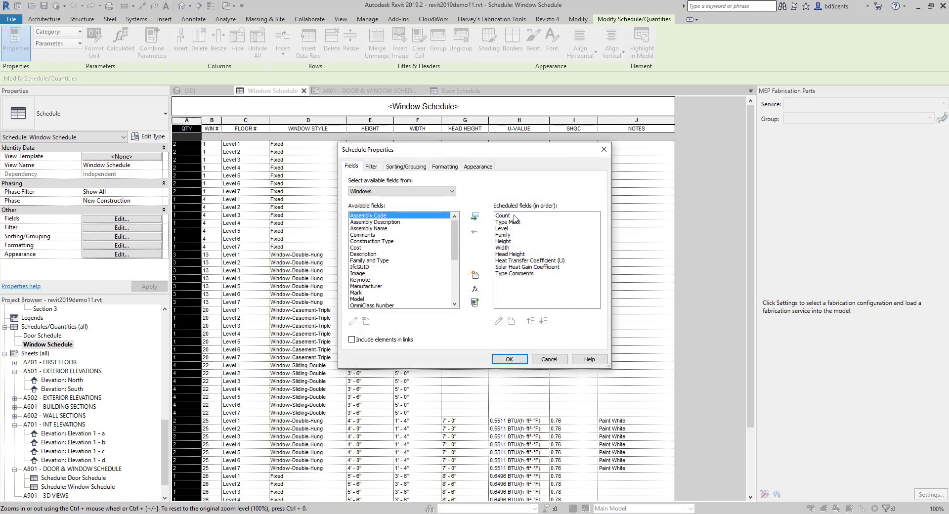
scroll(376, 256, "down", 1)
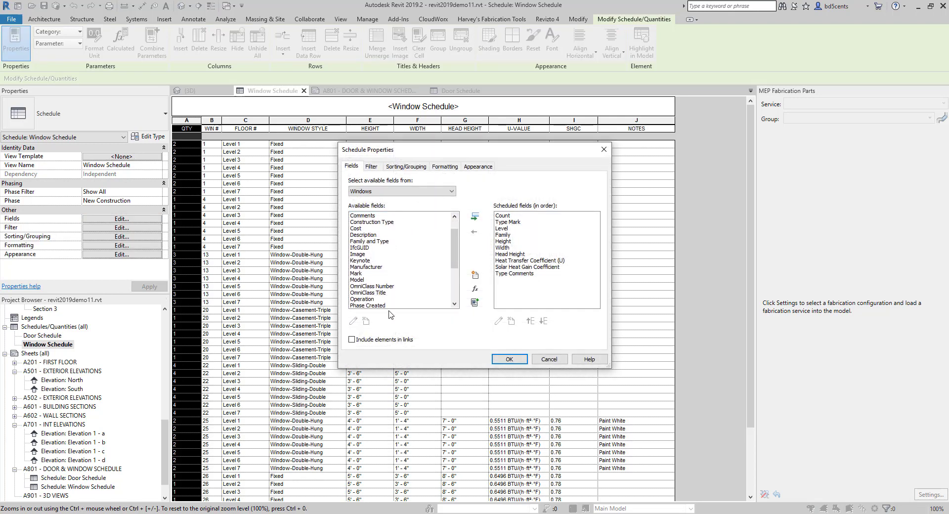
left_click(512, 235)
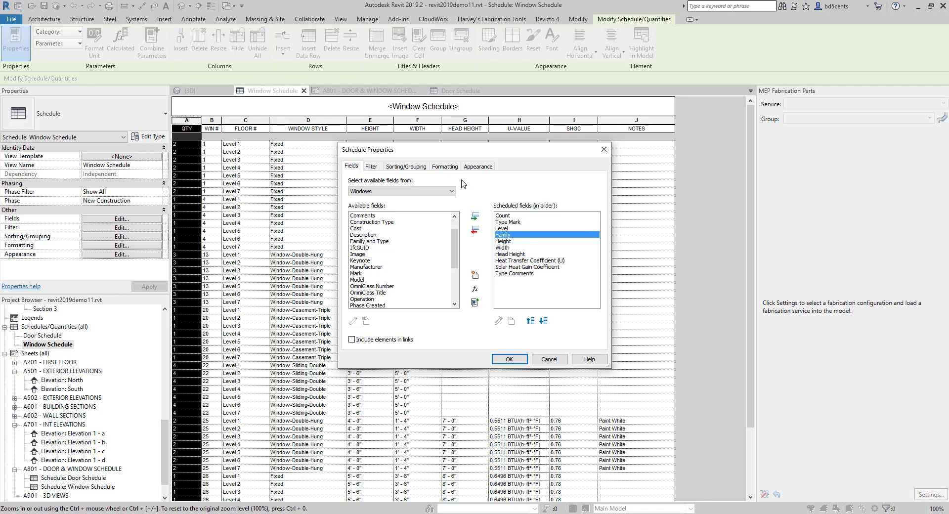
left_click(397, 166)
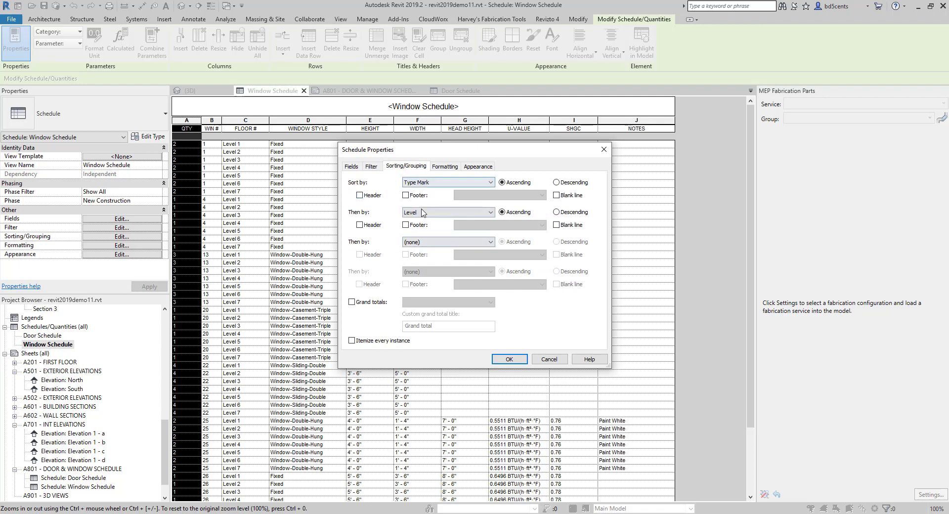
left_click(414, 243)
left_click(414, 244)
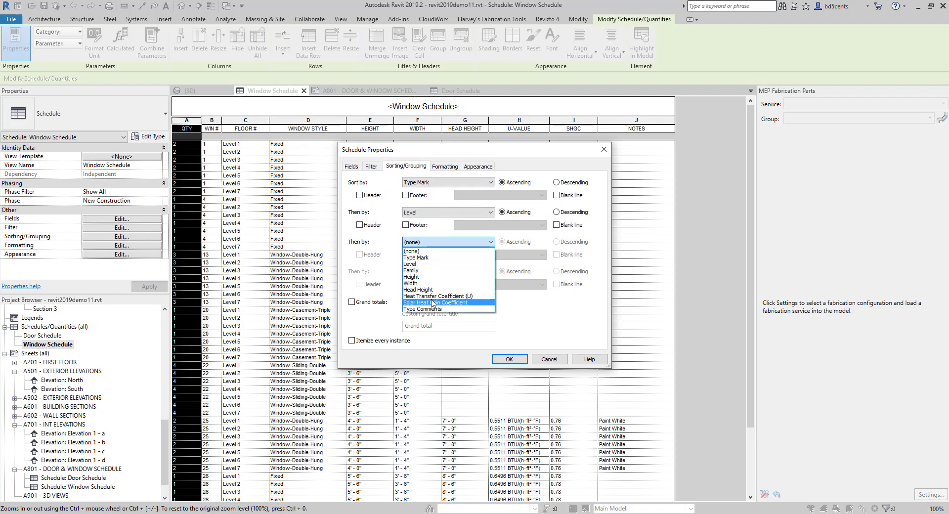
left_click(425, 272)
left_click(517, 359)
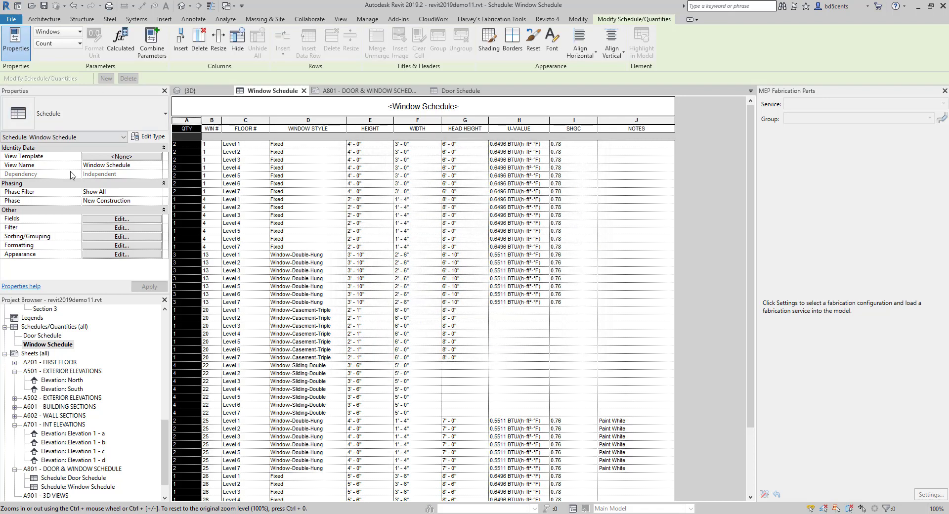
Step: Remove Family as the third sorting level of the window schedule, keeping only Type Mark and Level
left_click(113, 236)
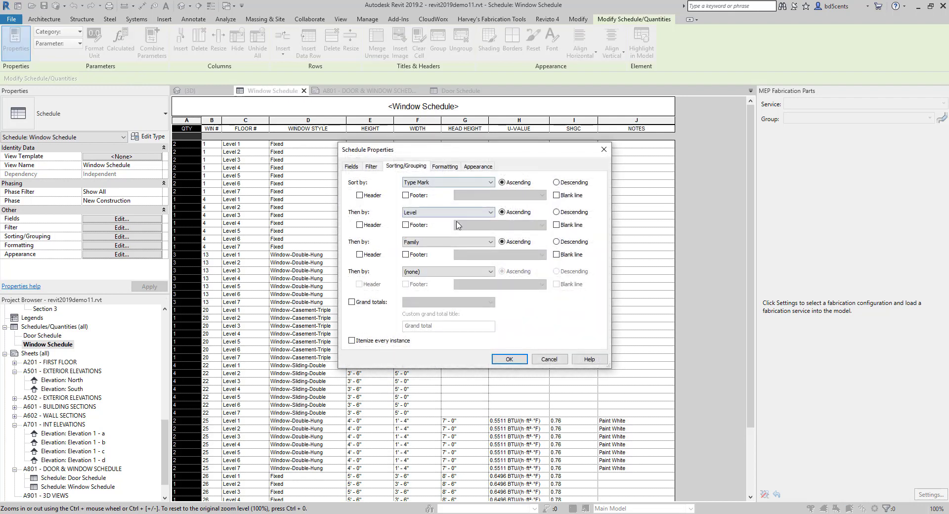
left_click(447, 242)
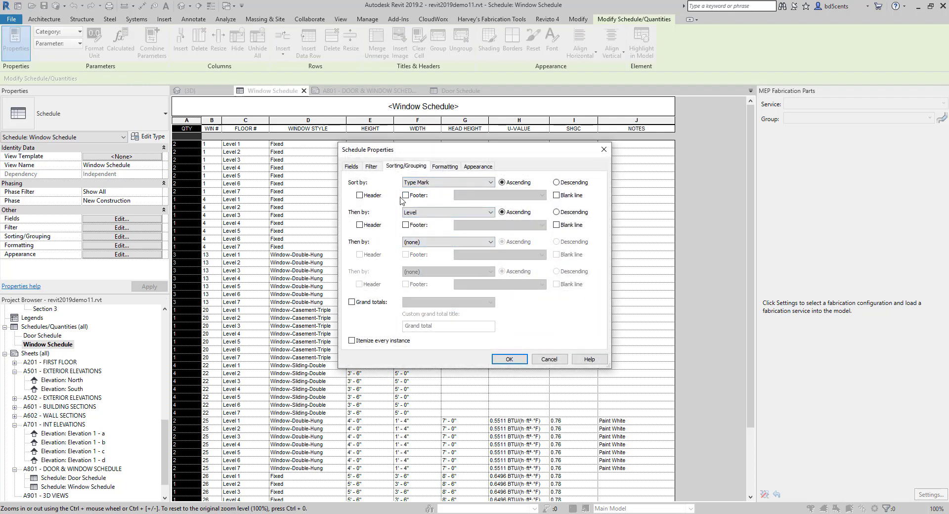
left_click_drag(404, 151, 491, 142)
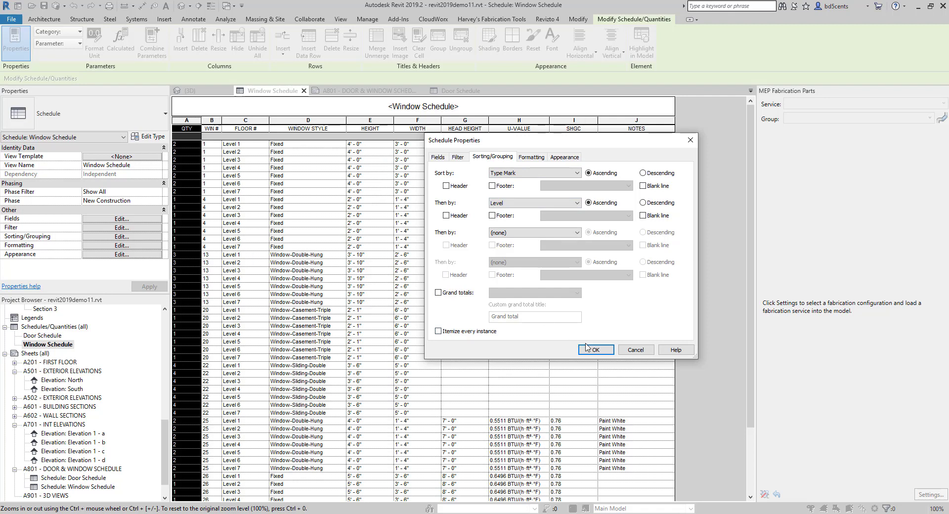
left_click(587, 348)
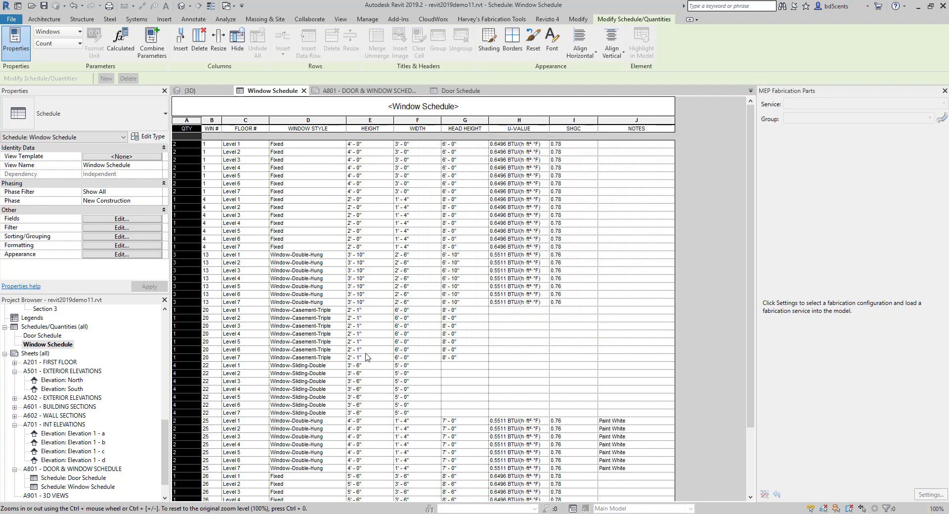
Step: Examine how the window schedule rows are sorted, comparing quantity, window number, floor, style and height entries
left_click(296, 144)
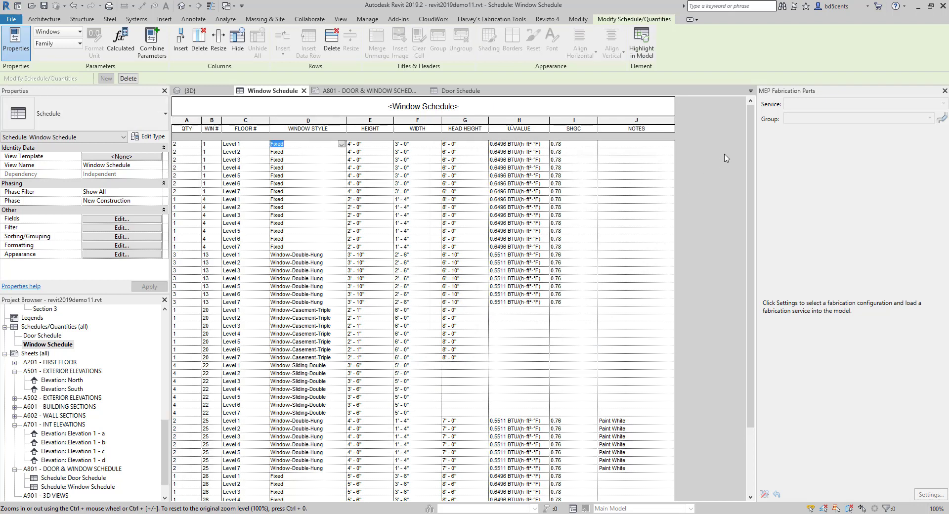
scroll(750, 197, "down", 3)
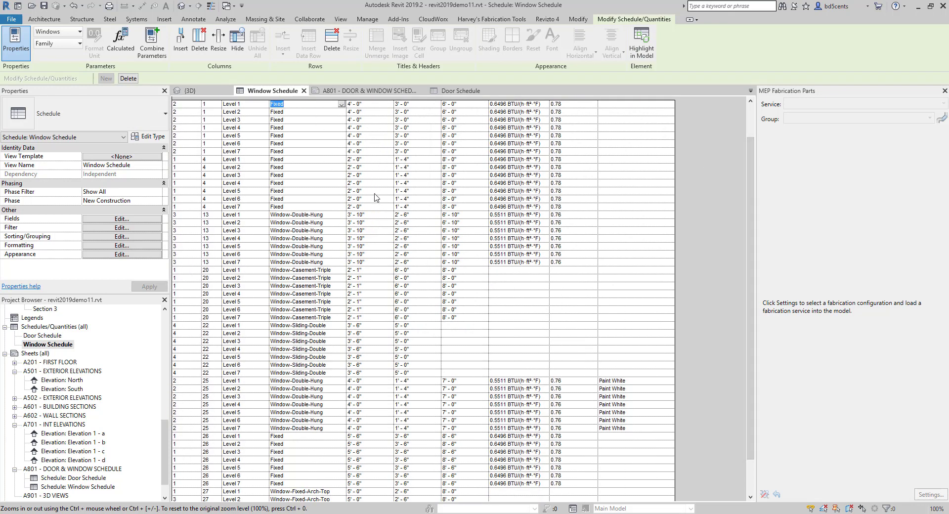
left_click(373, 159)
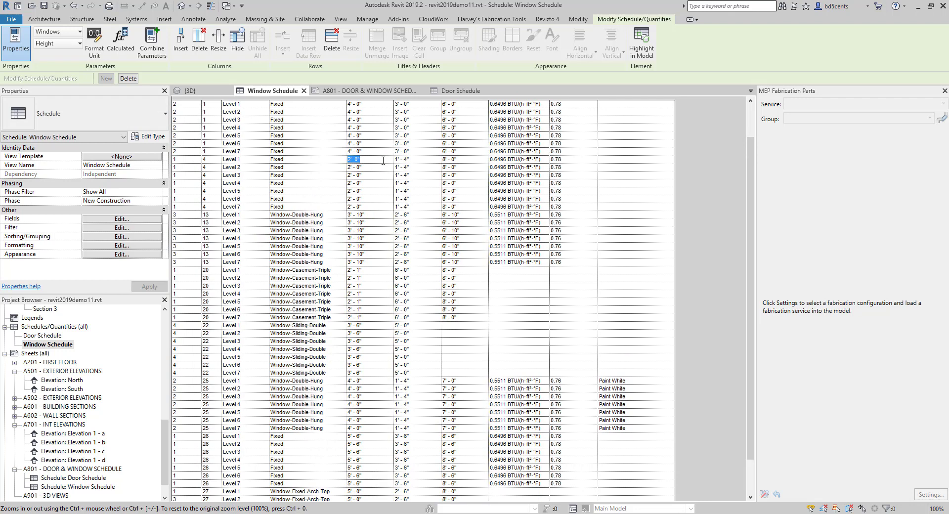
left_click(294, 161)
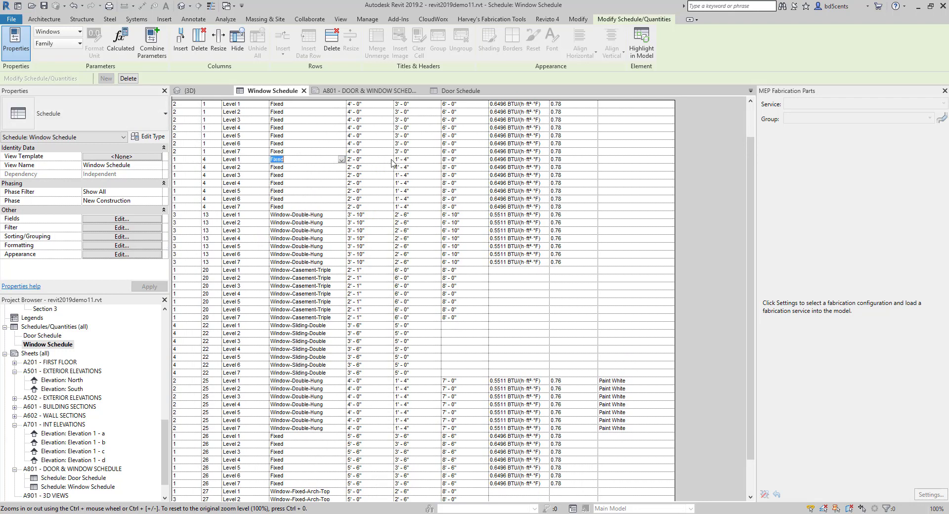
scroll(750, 195, "up", 3)
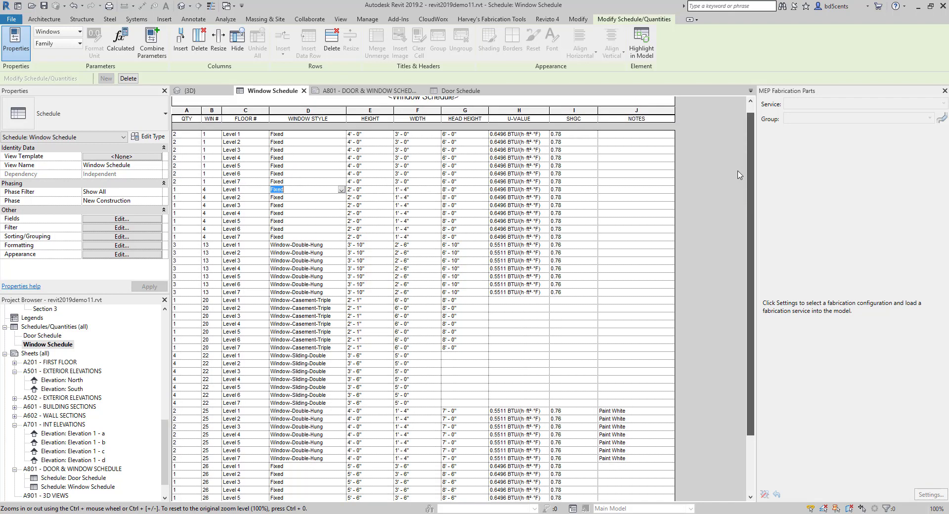
left_click(217, 193)
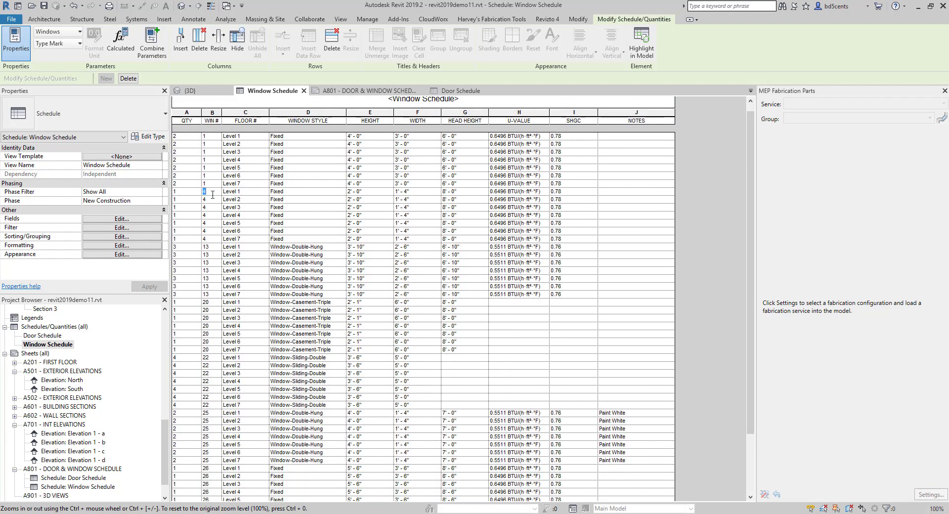
left_click(245, 194)
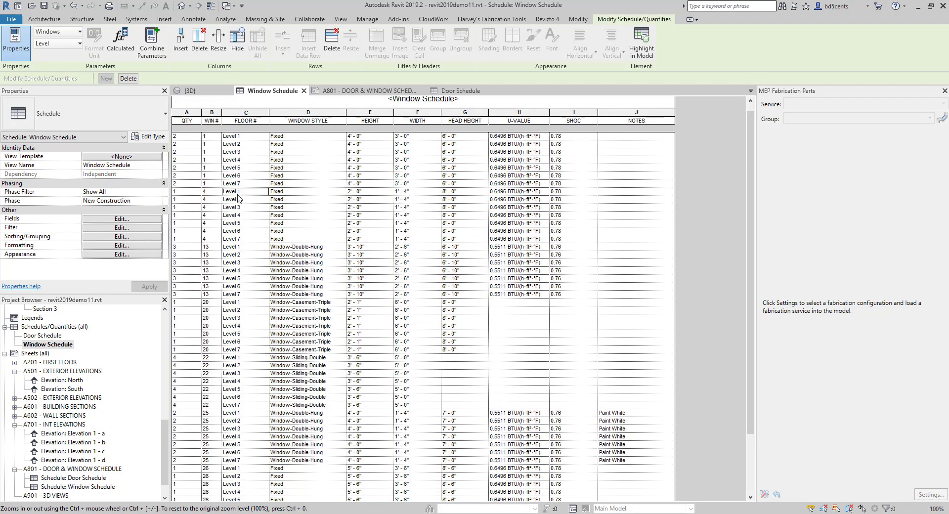
left_click(188, 194)
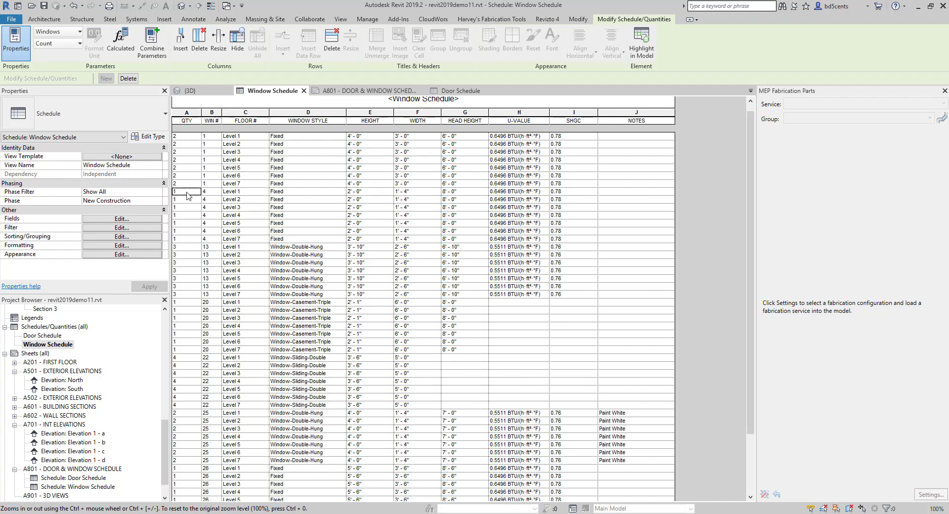
scroll(739, 183, "up", 2)
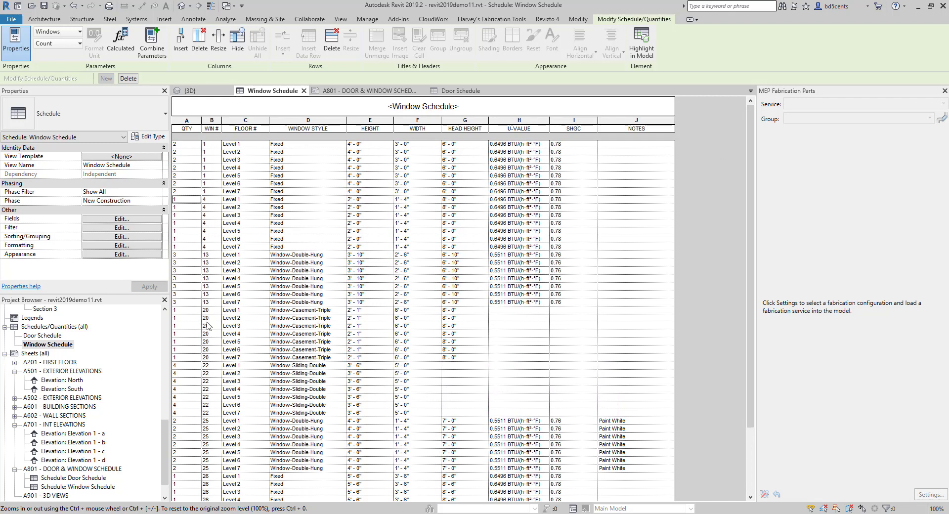
left_click(246, 145)
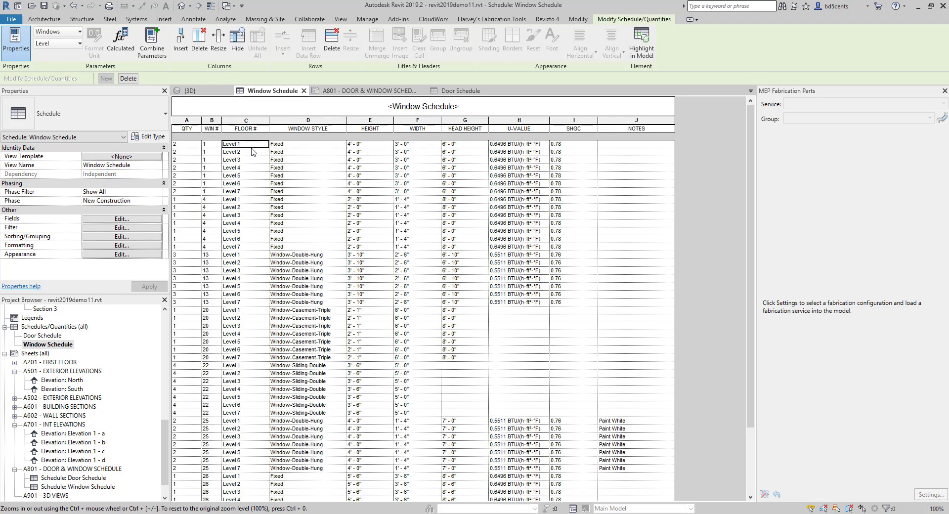
left_click(360, 153)
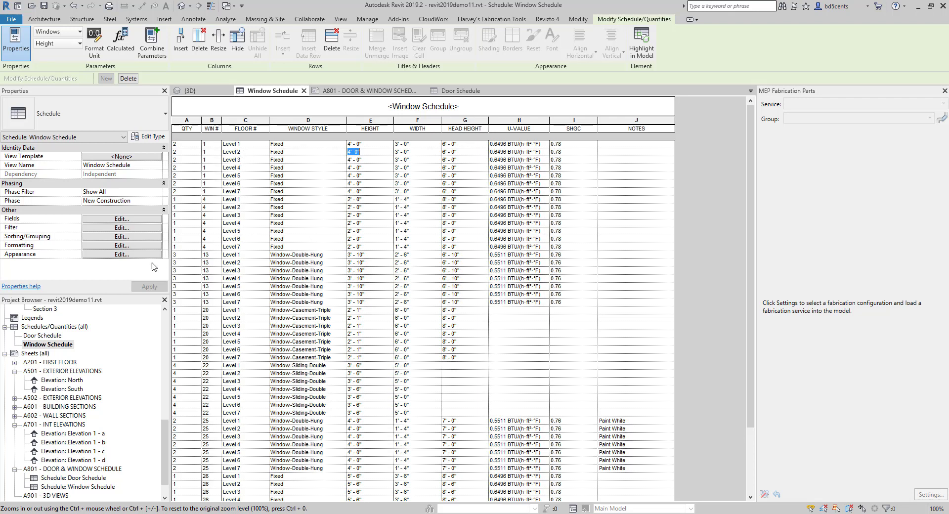
Step: Turn on grand totals with title, count and totals for the window schedule and check its last row
left_click(122, 219)
left_click(493, 157)
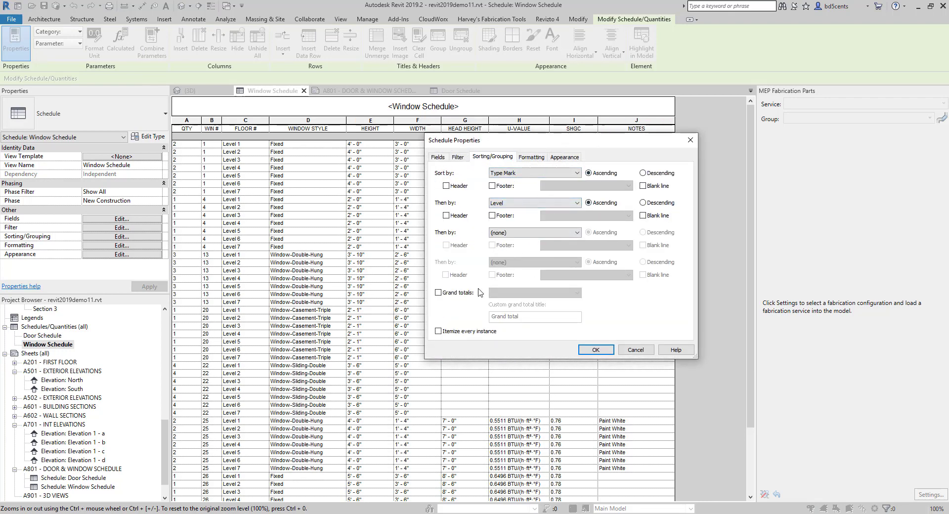
left_click(438, 293)
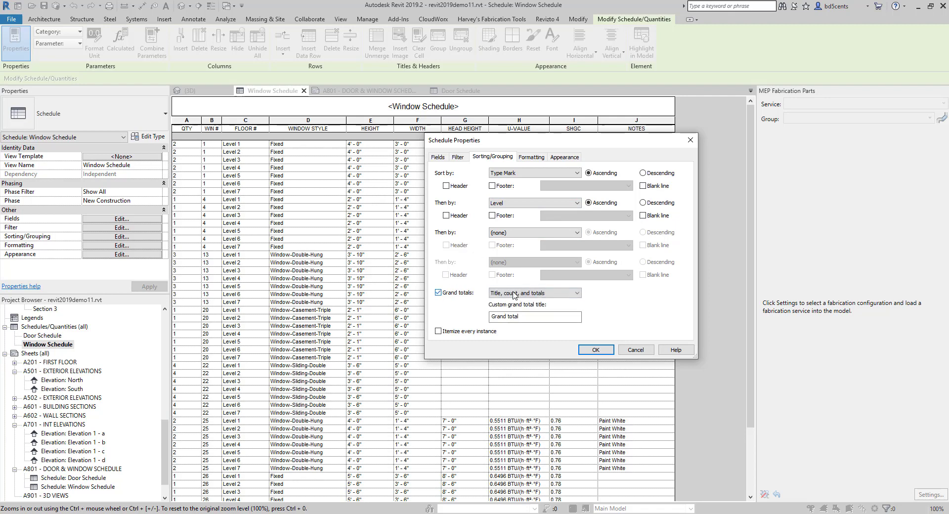
left_click(635, 350)
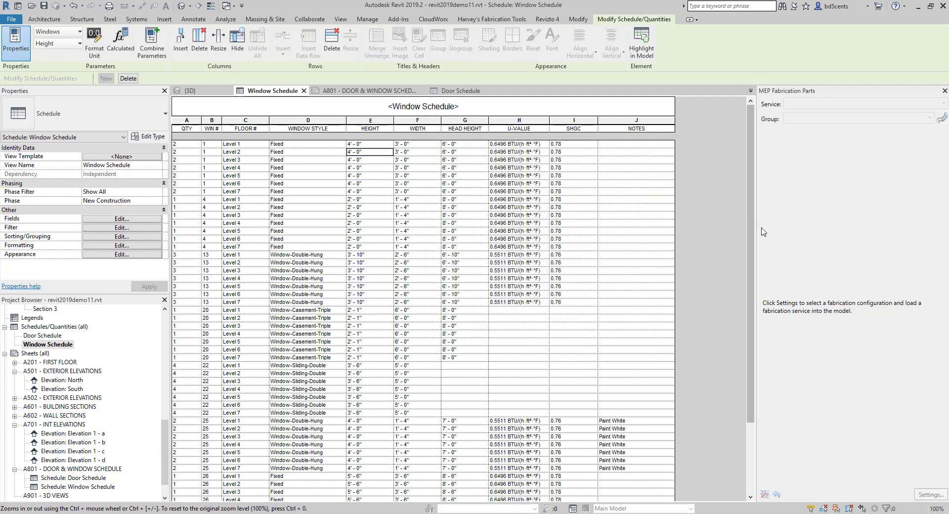
left_click_drag(753, 233, 752, 324)
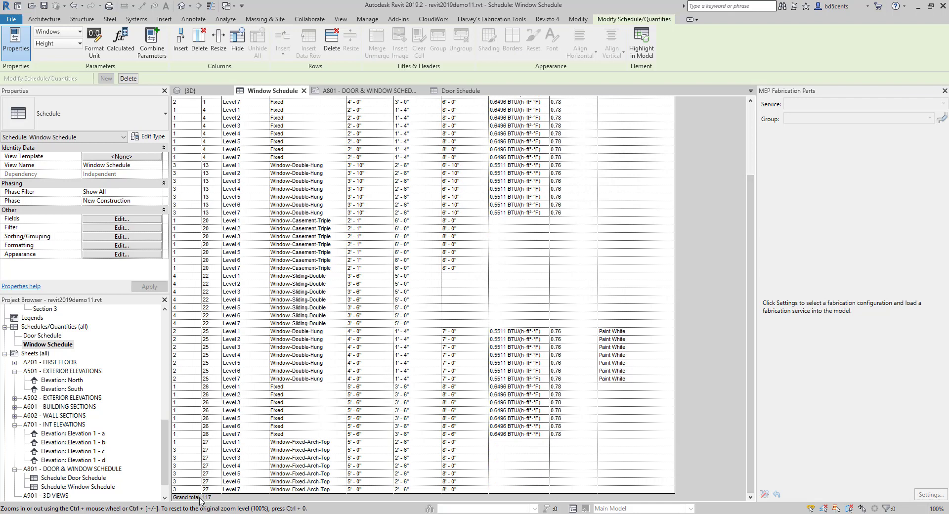
left_click_drag(755, 330, 755, 260)
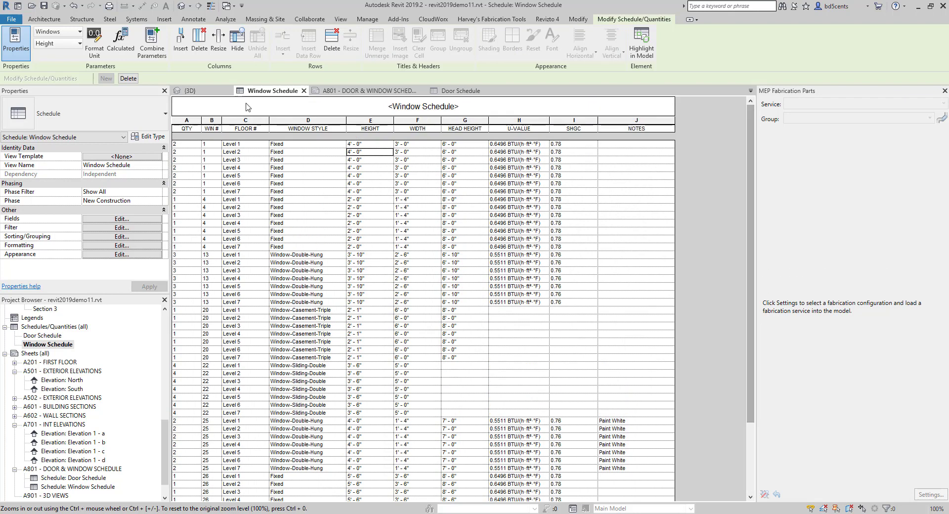
Step: Open sheet A801 and widen the WINDOW STYLE column of the placed window schedule so the style names fit on one line
left_click(358, 91)
scroll(377, 178, "down", 4)
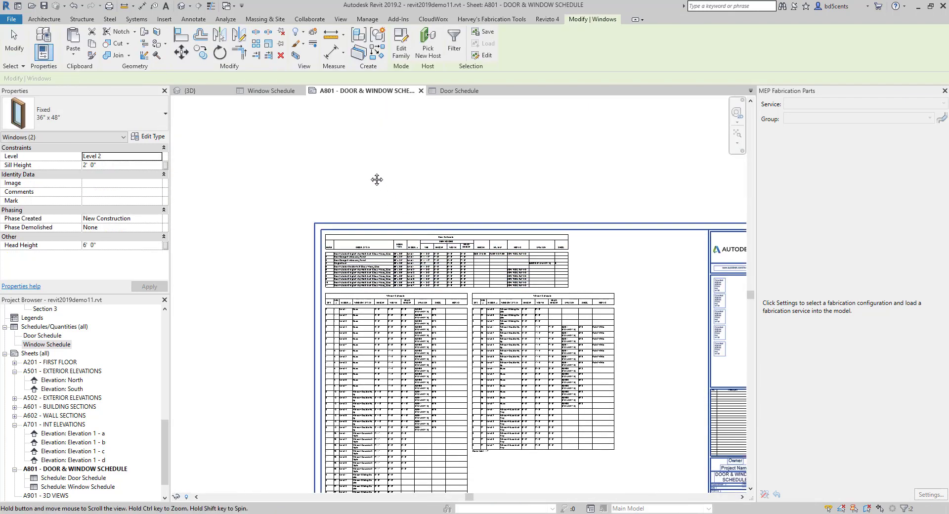
left_click(383, 292)
scroll(383, 292, "up", 5)
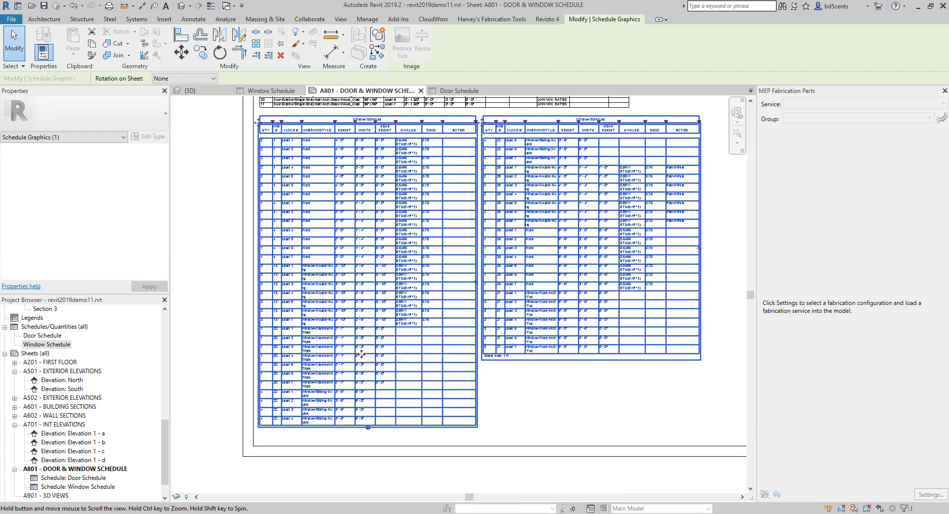
left_click_drag(334, 144, 363, 125)
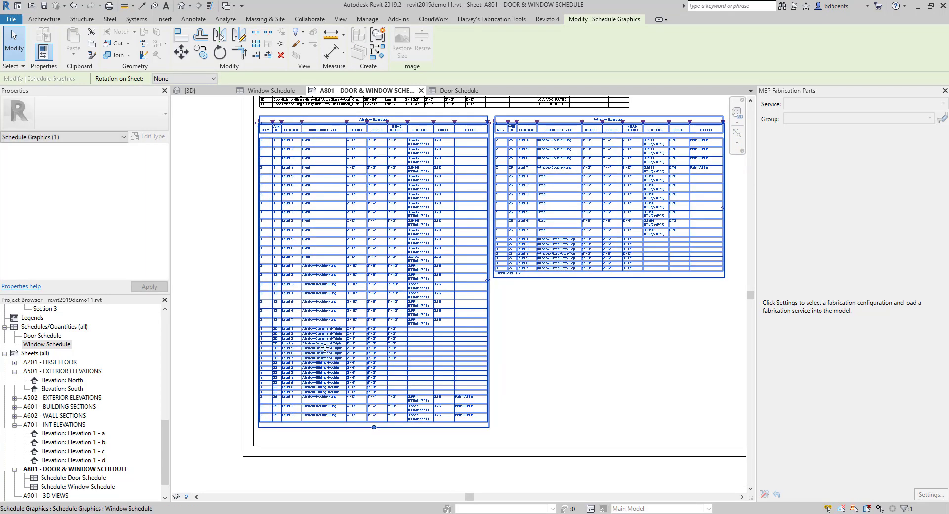
left_click(637, 321)
Step: Widen the WIN # column of the window schedule on the sheet so its heading fits on one line
scroll(637, 321, "down", 3)
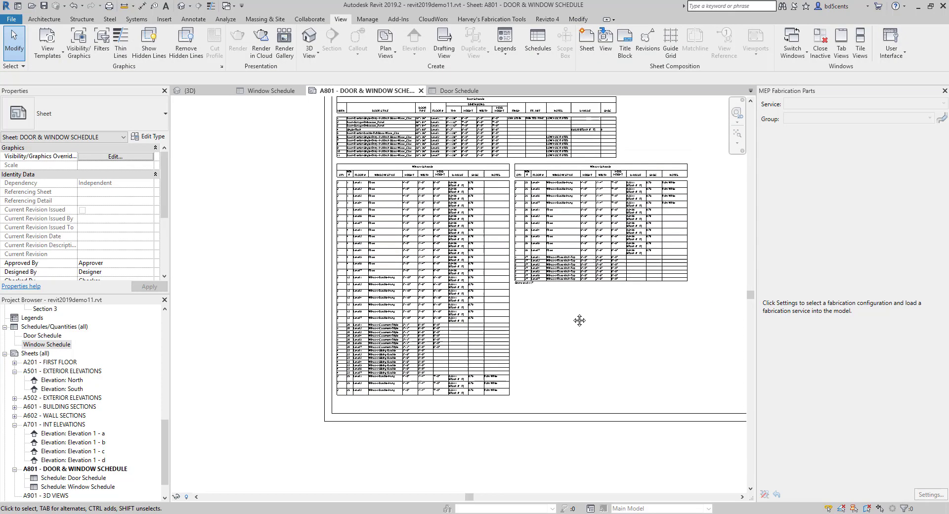
scroll(203, 233, "up", 2)
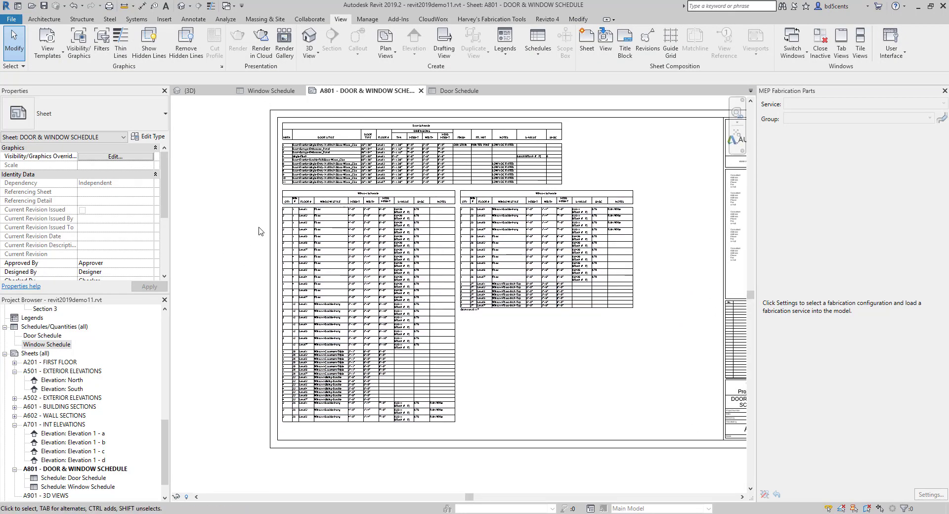
scroll(280, 228, "up", 2)
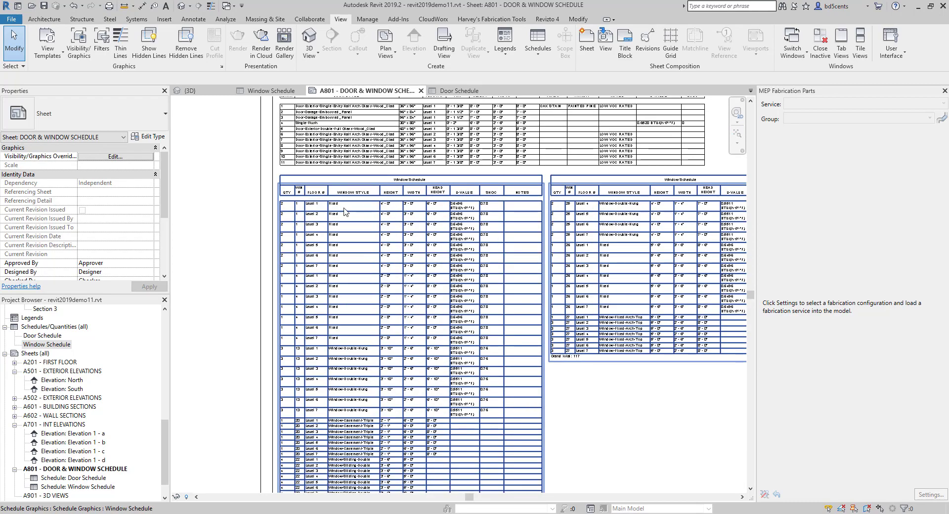
left_click(295, 243)
scroll(296, 243, "up", 2)
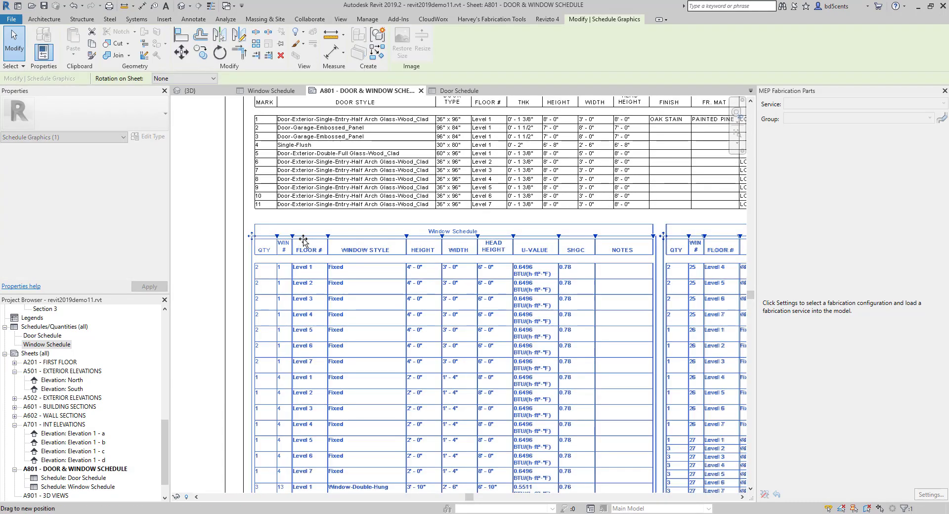
scroll(307, 240, "down", 1)
scroll(306, 239, "down", 2)
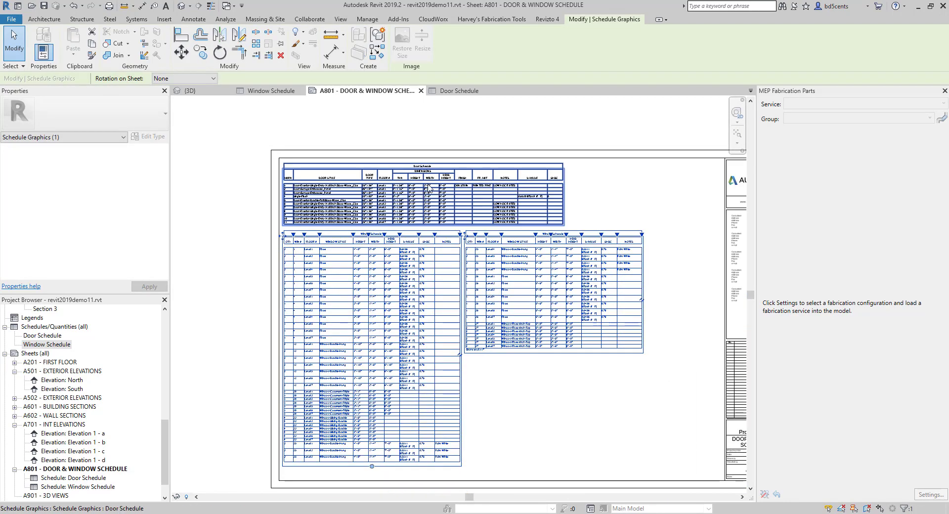
left_click(237, 249)
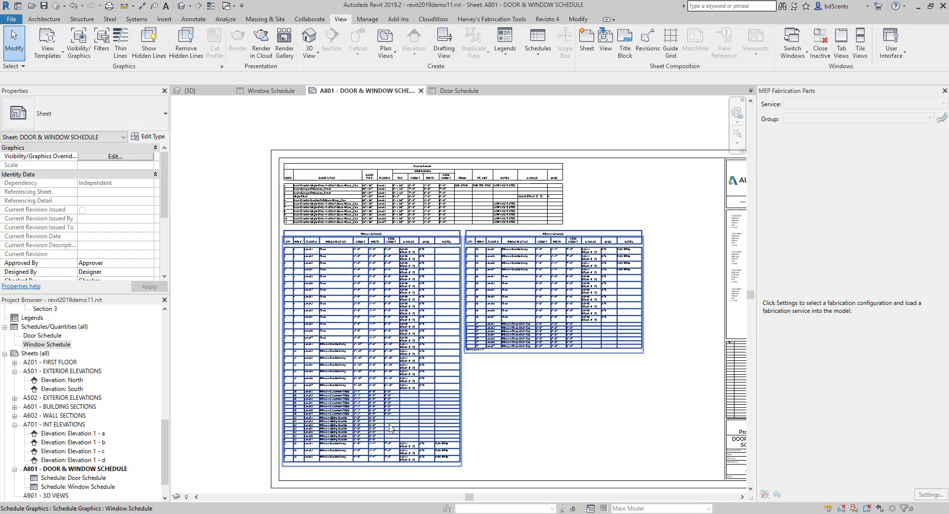
scroll(476, 451, "up", 2)
scroll(483, 392, "down", 3)
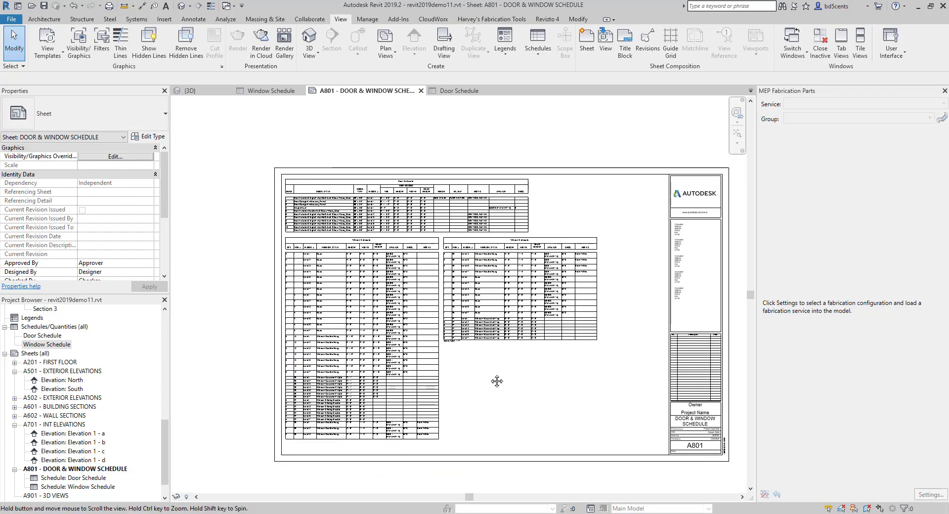
Step: Save the project under a new file name as a Revit project in the Demos folder
left_click(11, 19)
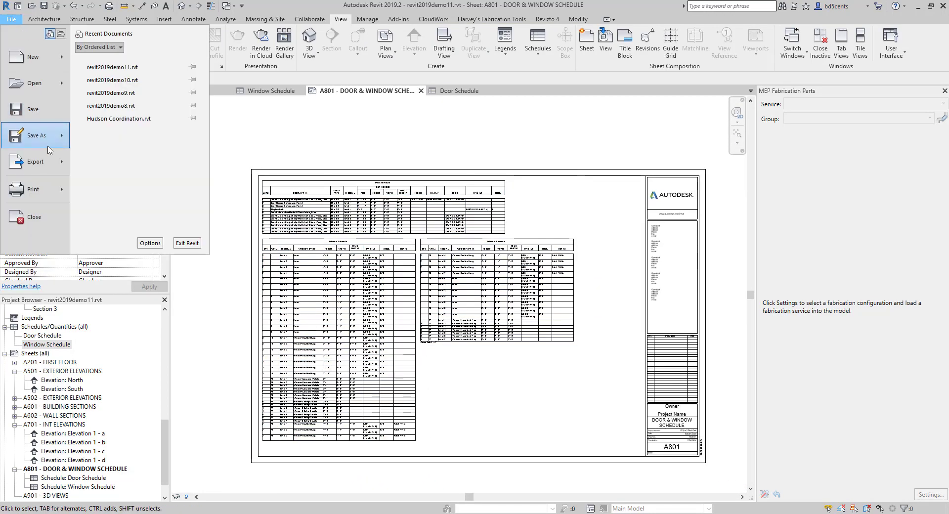
mouse_move(43, 135)
left_click(106, 95)
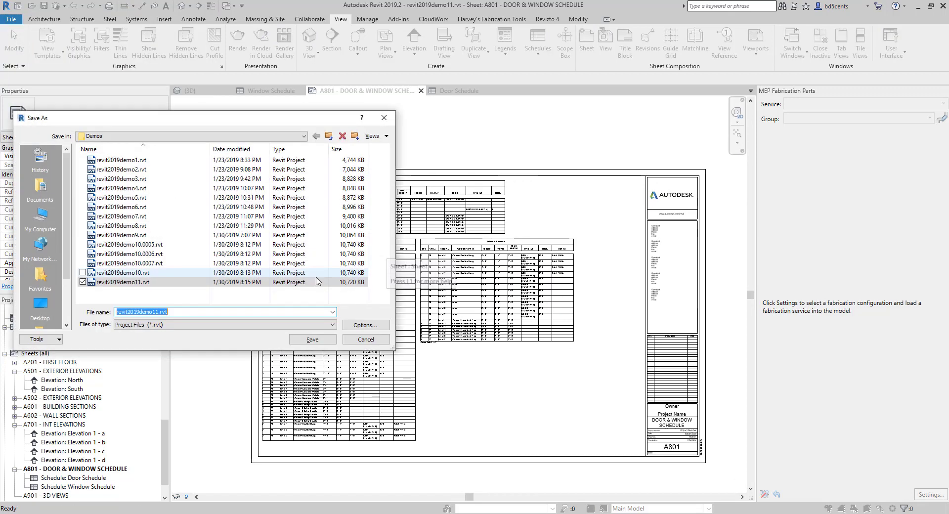
left_click(154, 315)
left_click(313, 339)
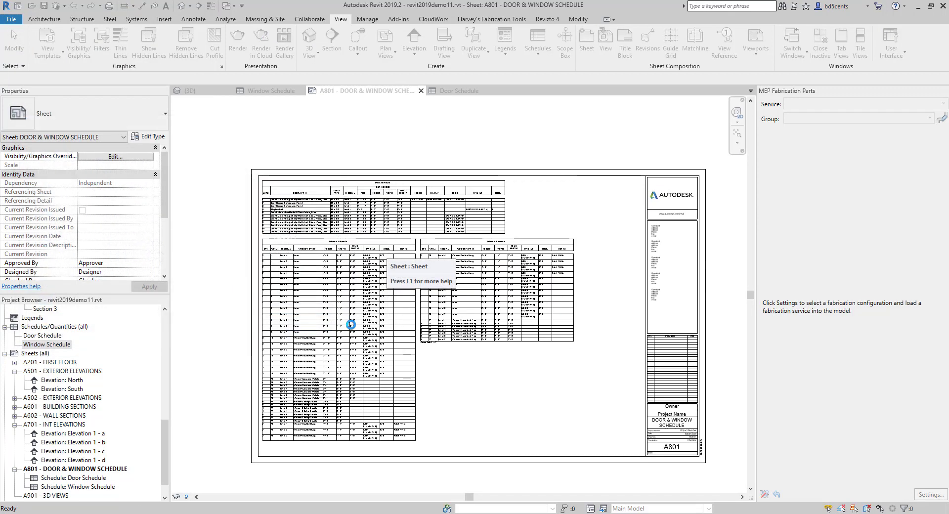